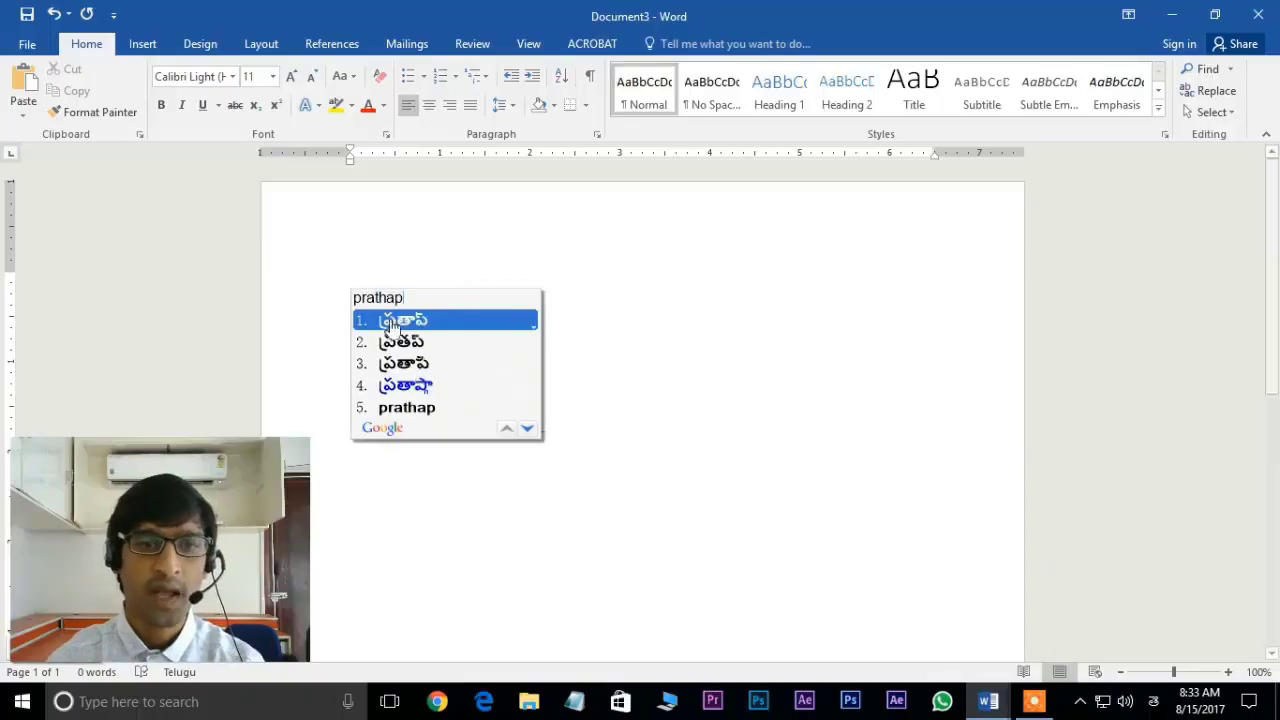
Step: Enter the author's name in Telugu script using the suggestions, followed by 'from telugu'
left_click(392, 320)
type("varma")
left_click(528, 317)
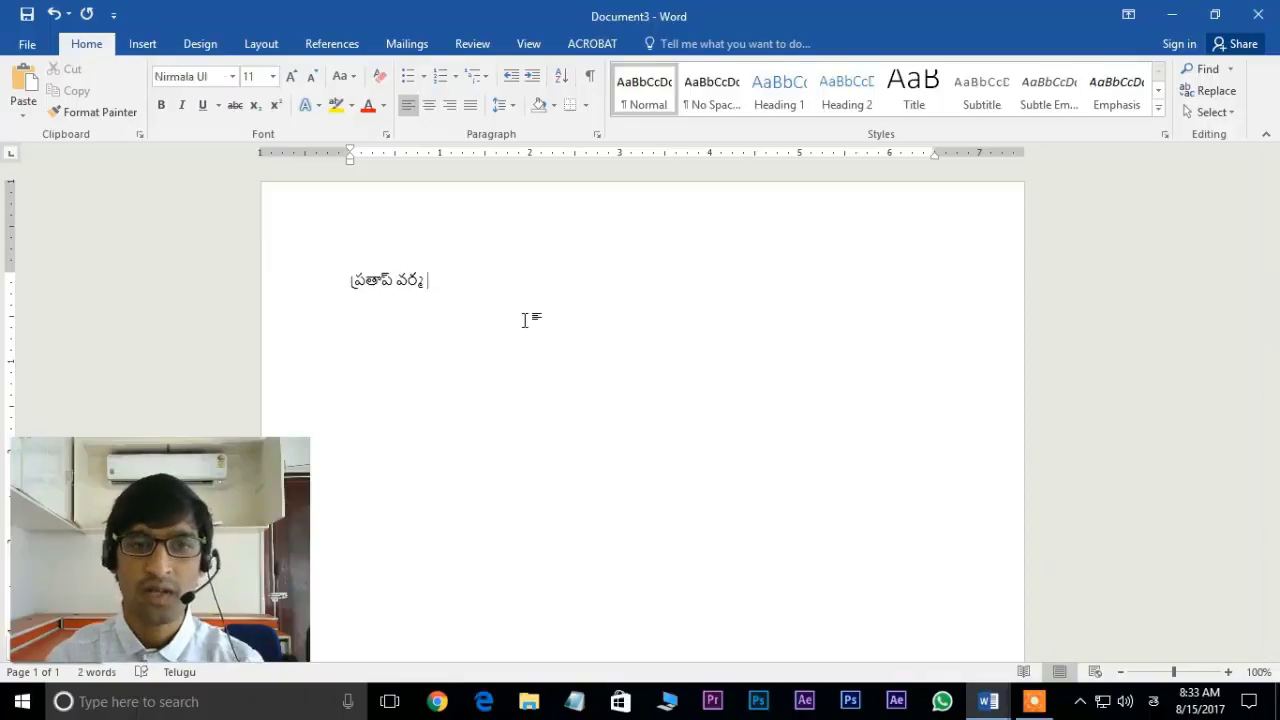
type("from telugu")
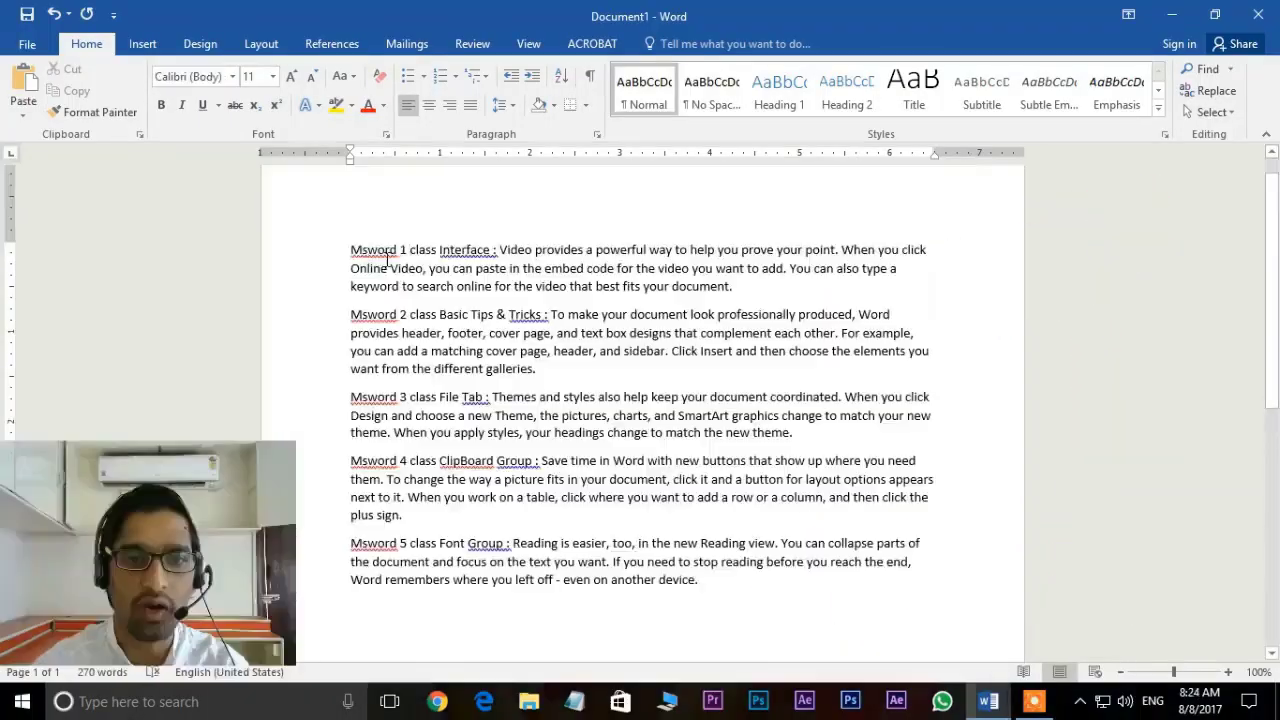
Step: Format the 'Msword 1 class Interface' heading as 16 pt Adobe Caslon Pro Bold, red, underlined, italic
left_click_drag(350, 283, 490, 283)
left_click(272, 76)
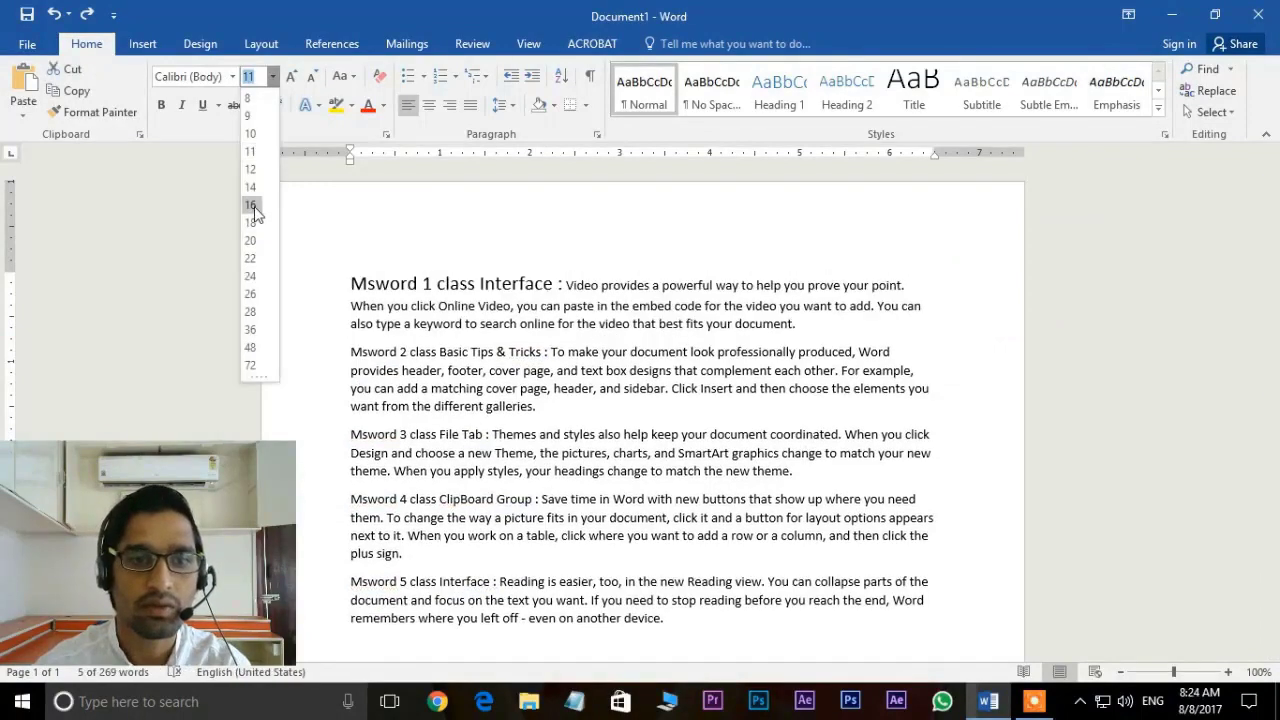
left_click(251, 205)
left_click(232, 76)
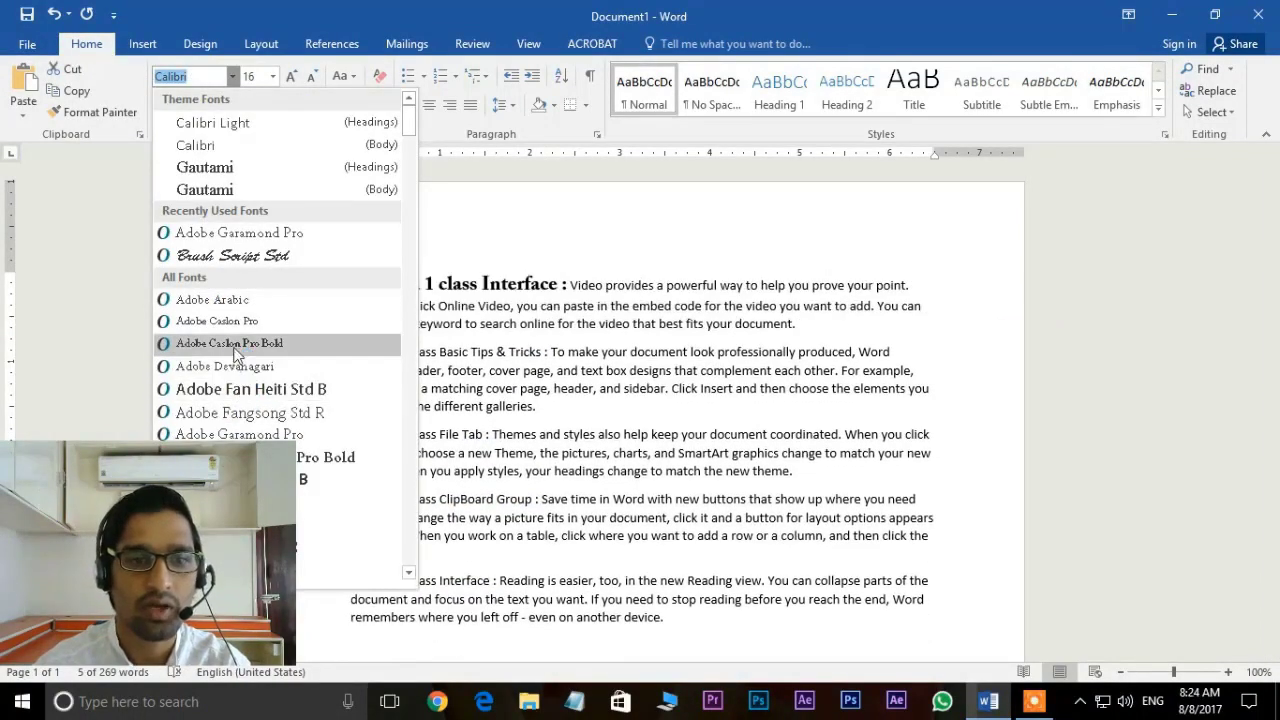
left_click(233, 345)
left_click(383, 105)
left_click(389, 268)
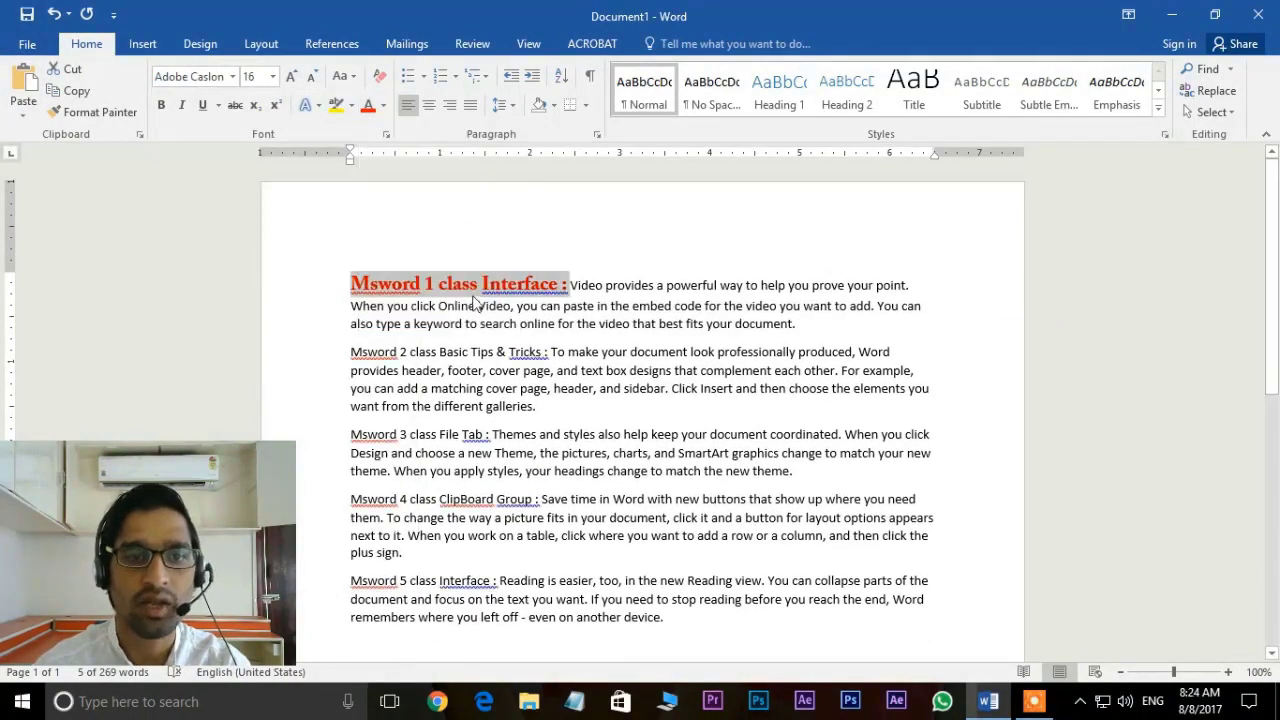
left_click(218, 106)
left_click(220, 154)
left_click(181, 105)
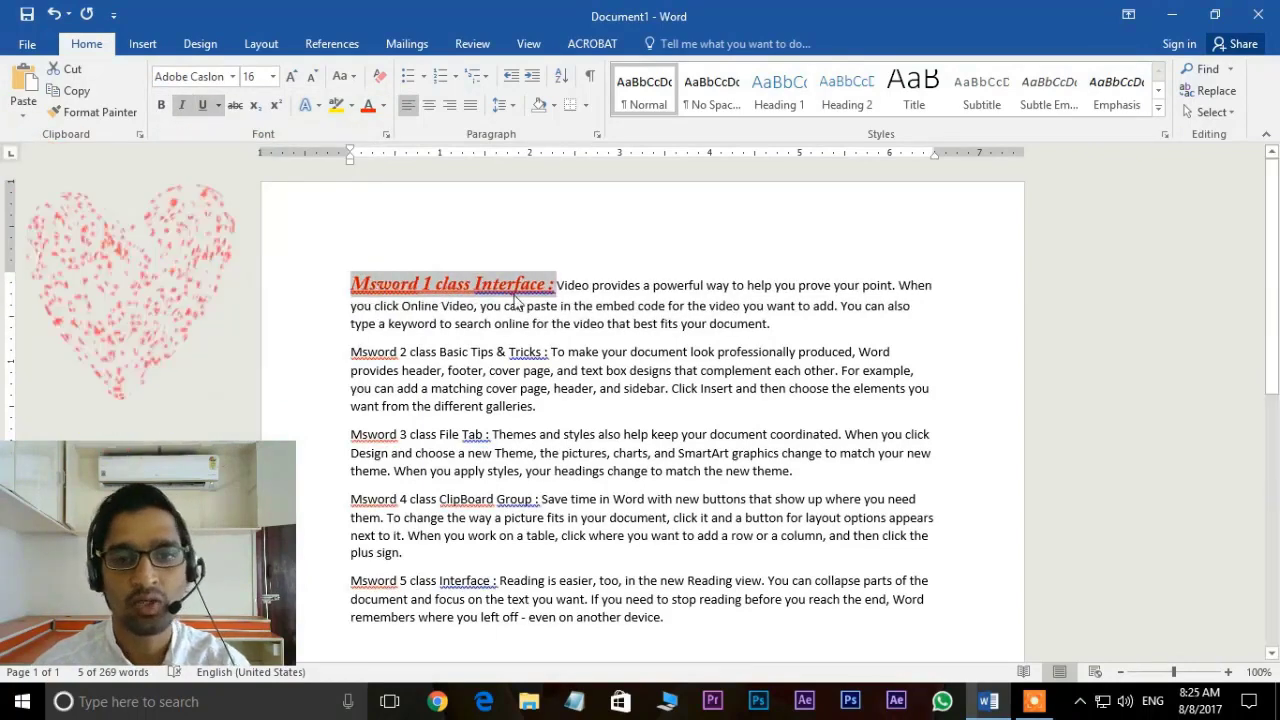
Step: Copy that heading formatting with Format Painter onto the class 2 to 5 headings
scroll(516, 300, "down", 2)
double_click(93, 112)
left_click_drag(350, 262, 547, 262)
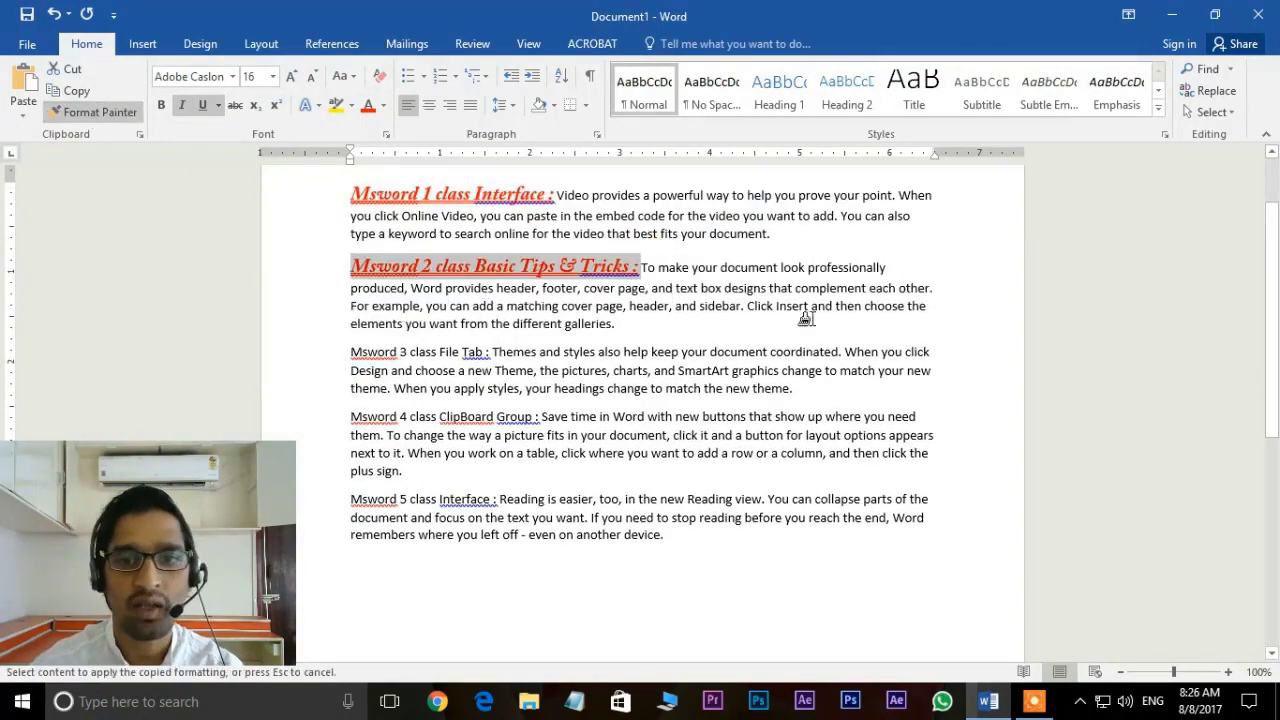
left_click(760, 268)
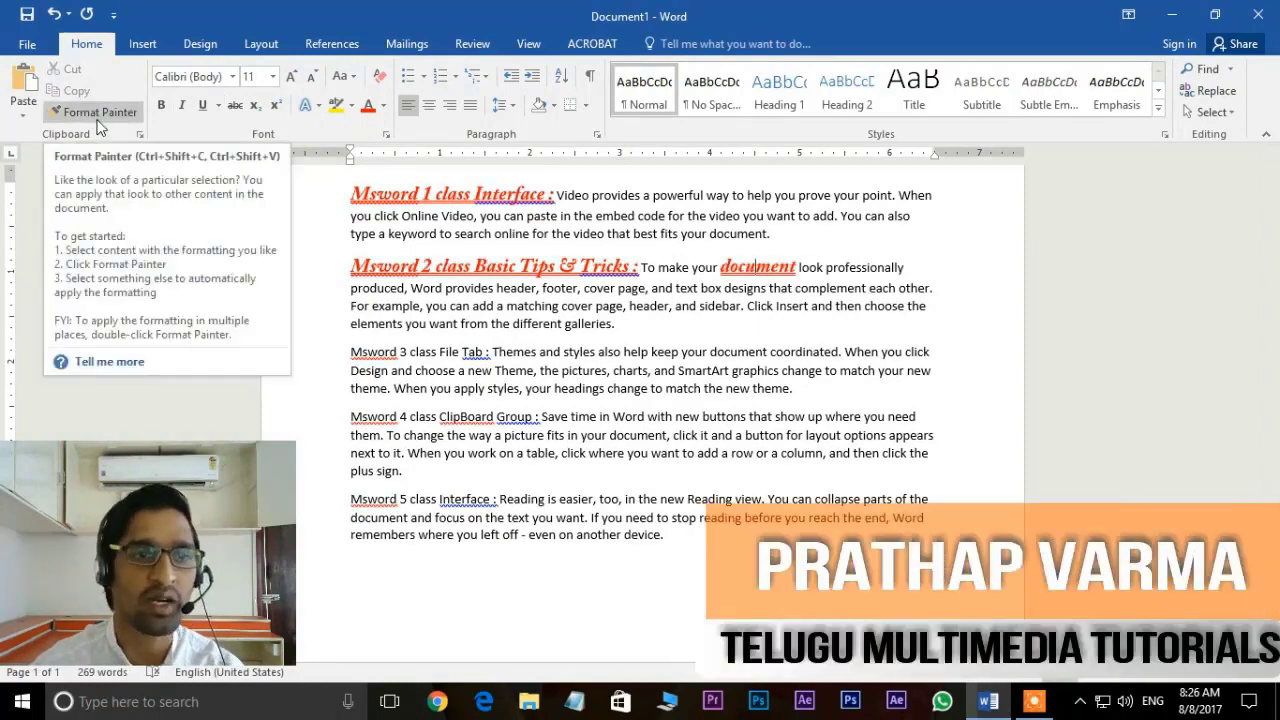
left_click_drag(350, 267, 640, 267)
left_click(100, 112)
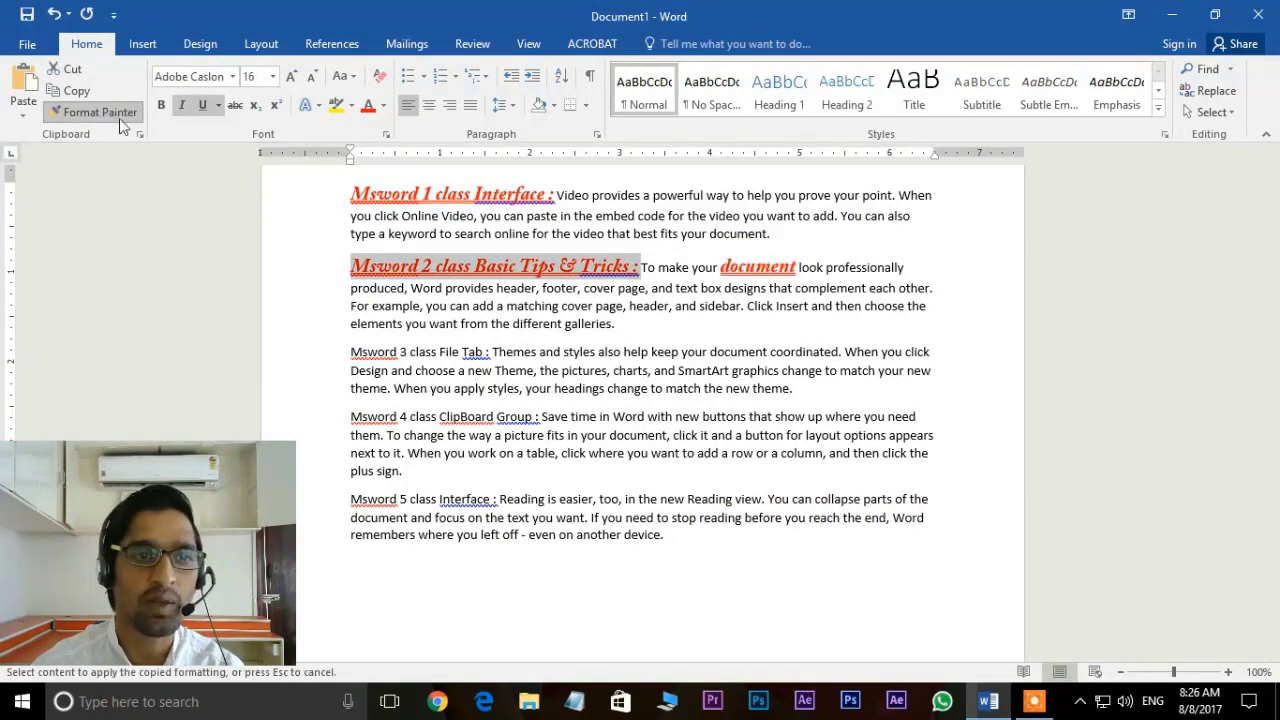
left_click_drag(350, 351, 489, 351)
left_click_drag(350, 430, 538, 430)
left_click_drag(350, 514, 510, 521)
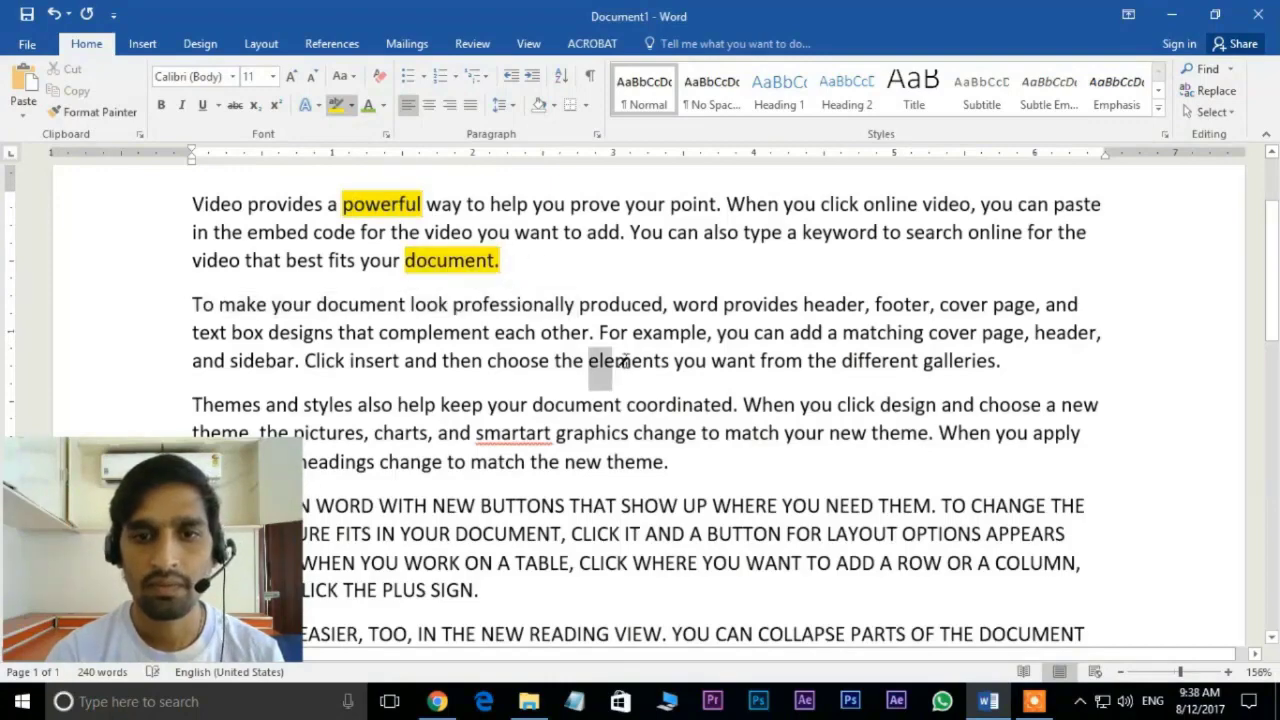
Step: Highlight 'elements' in yellow, and 'provides' and 'WHERE' in red
left_click_drag(625, 362, 669, 362)
left_click(350, 105)
left_click(343, 154)
left_click_drag(723, 304, 798, 304)
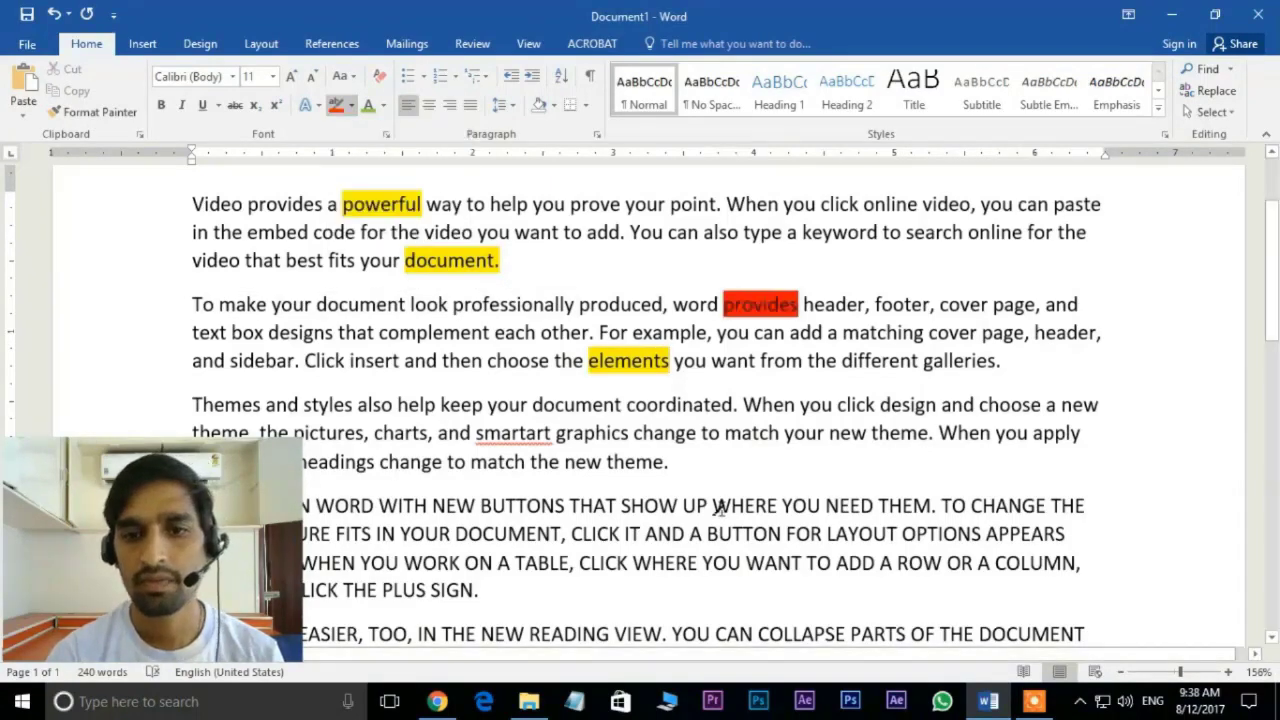
left_click_drag(713, 506, 788, 506)
Step: Give the heading style a green 3-D border and save the style change
left_click_drag(192, 204, 505, 262)
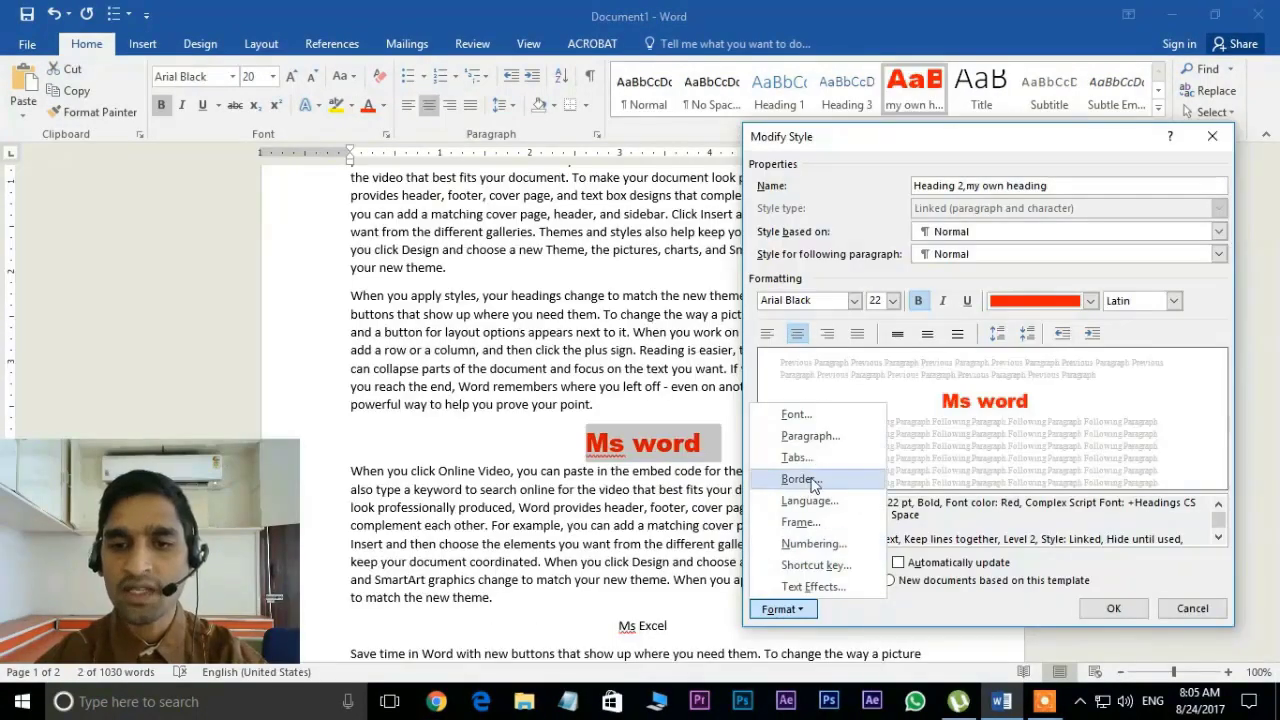
left_click(797, 479)
left_click(790, 416)
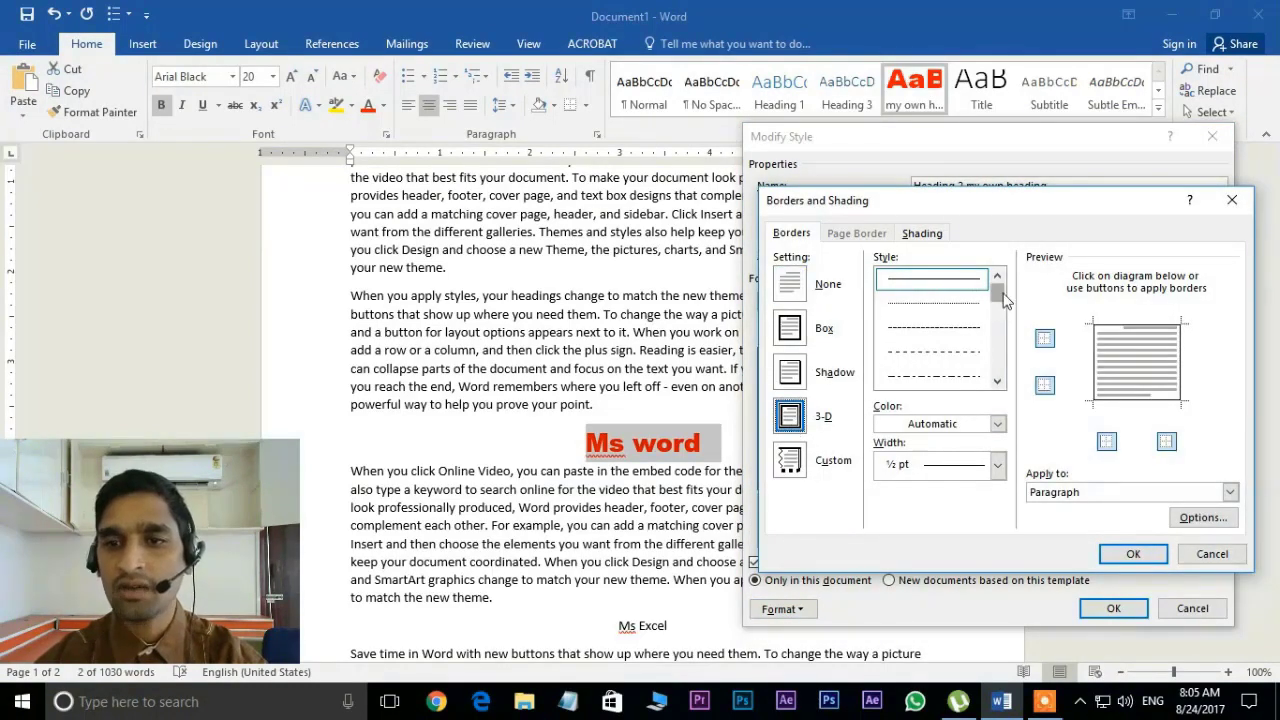
left_click(932, 378)
left_click(997, 424)
left_click(905, 572)
left_click(1133, 554)
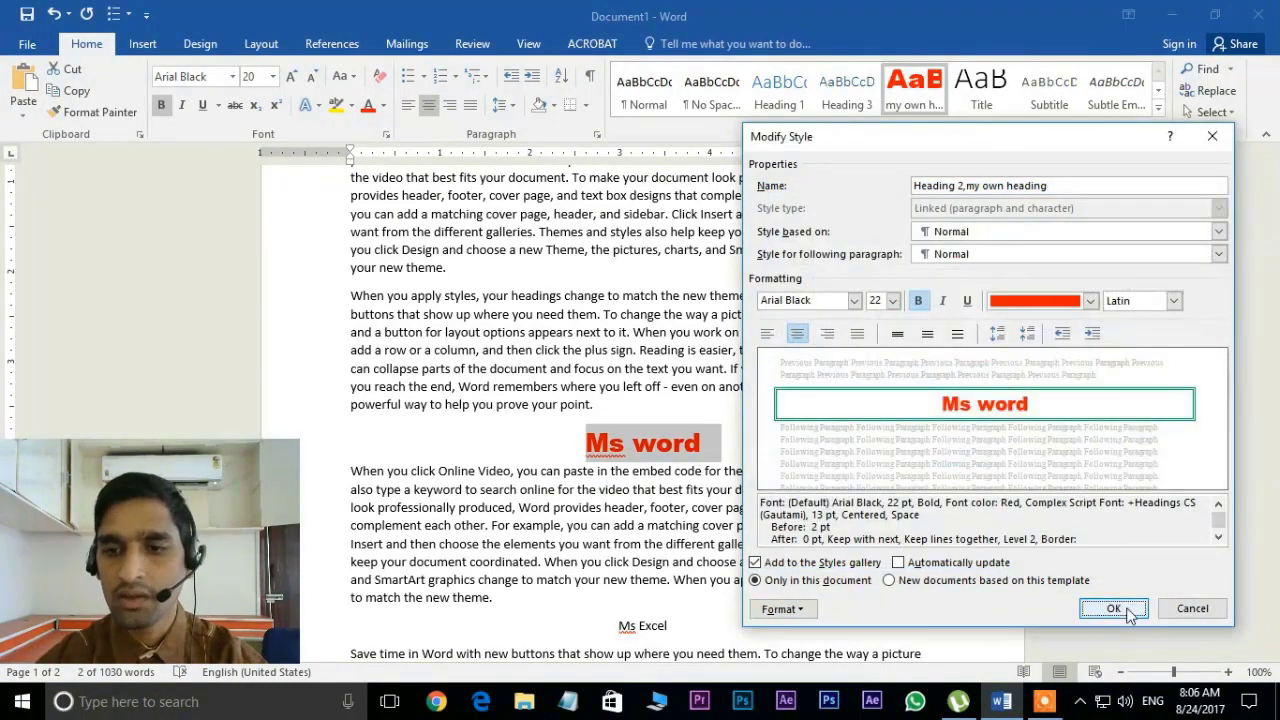
left_click(1113, 609)
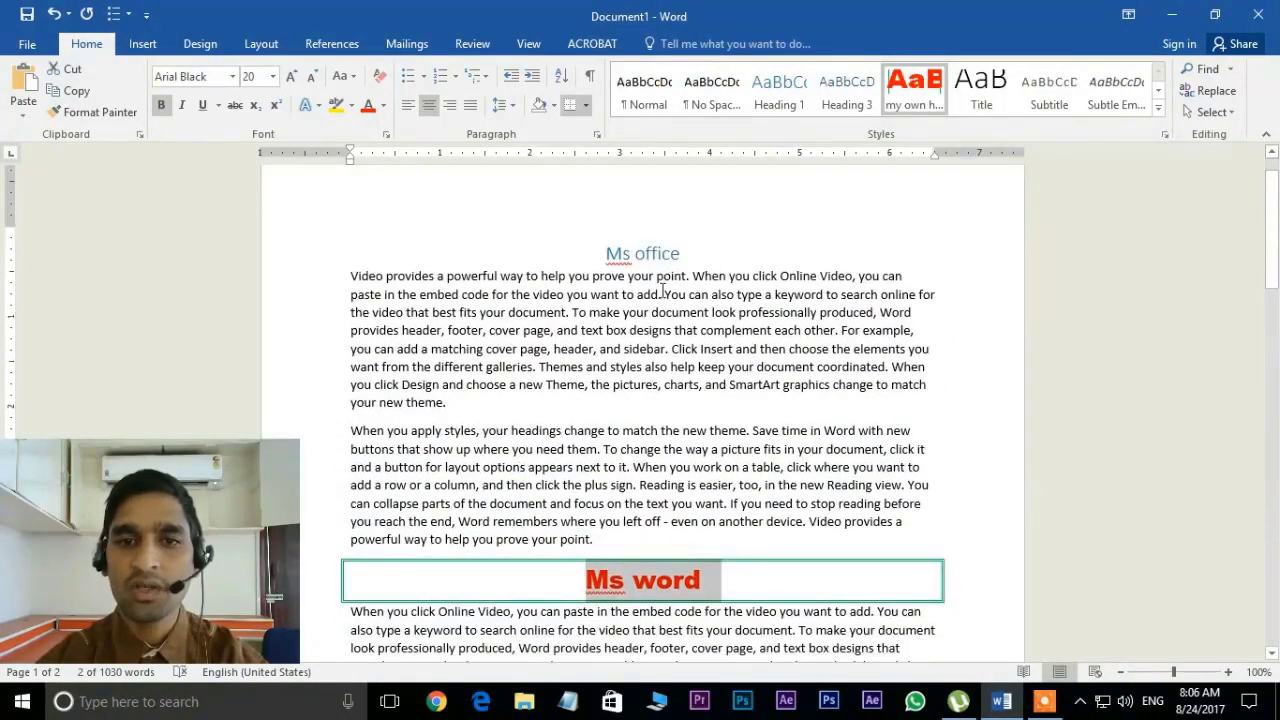
Step: Close Word and File Explorer, then briefly search for Word and dismiss the search panel
left_click(1258, 14)
left_click(1257, 10)
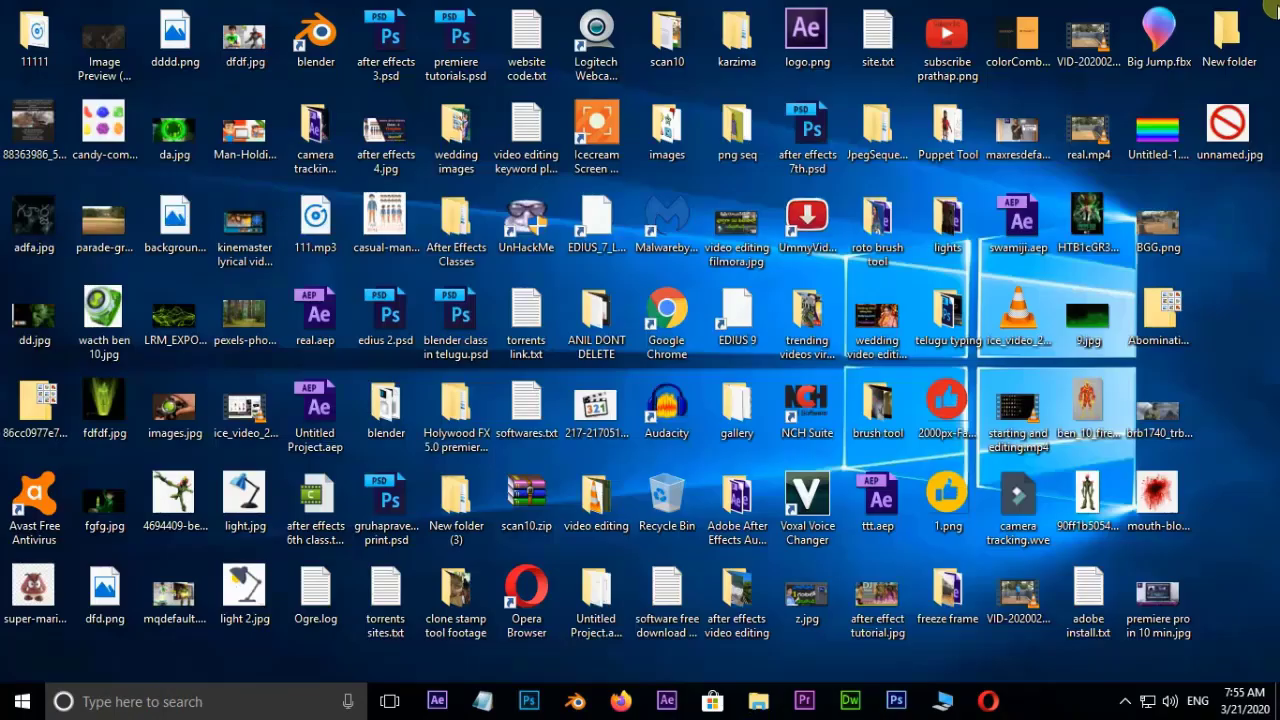
left_click(237, 708)
type("w")
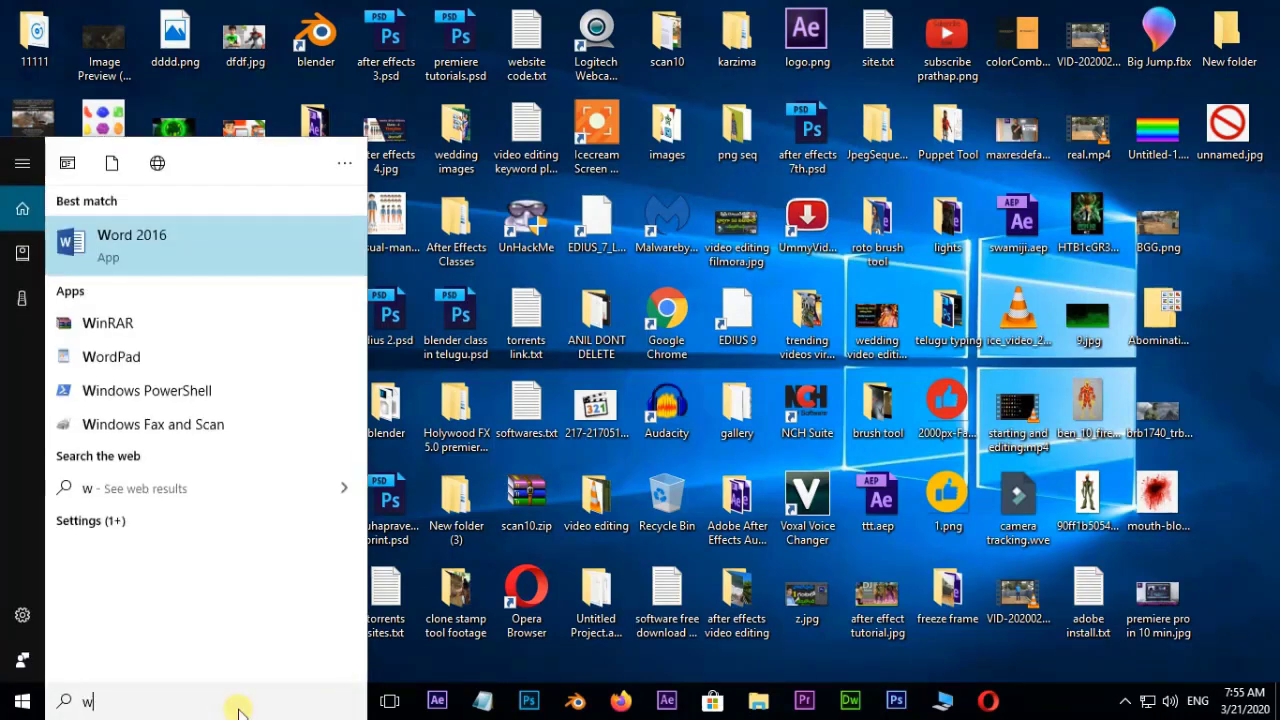
type("ord")
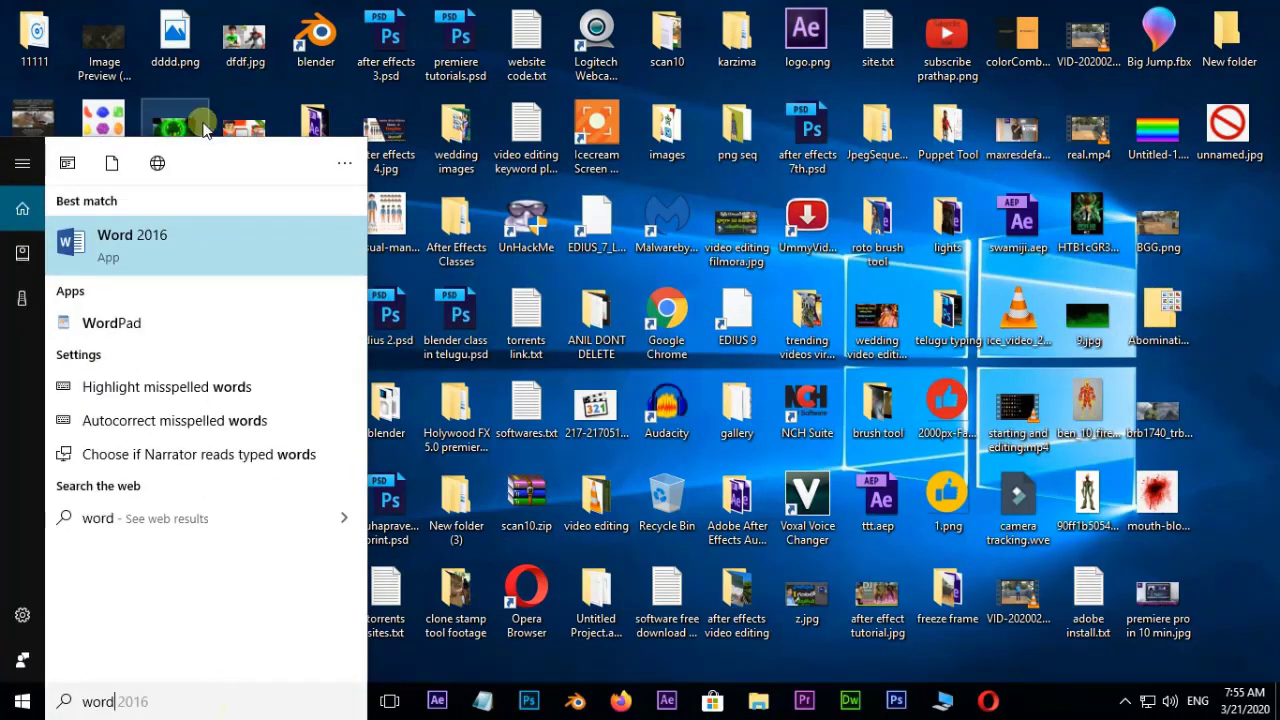
left_click(1236, 404)
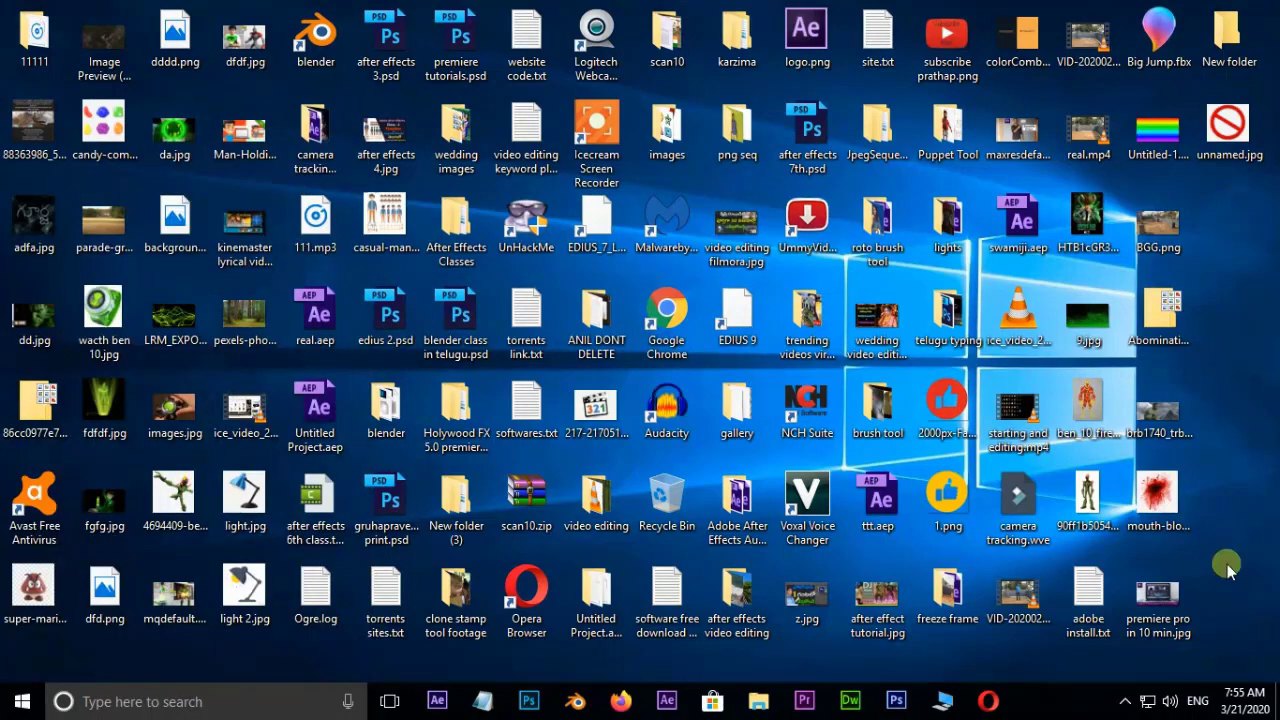
key("Tab")
Step: Launch Word 2016 by running winword from the Run box
key("super+r")
key("End")
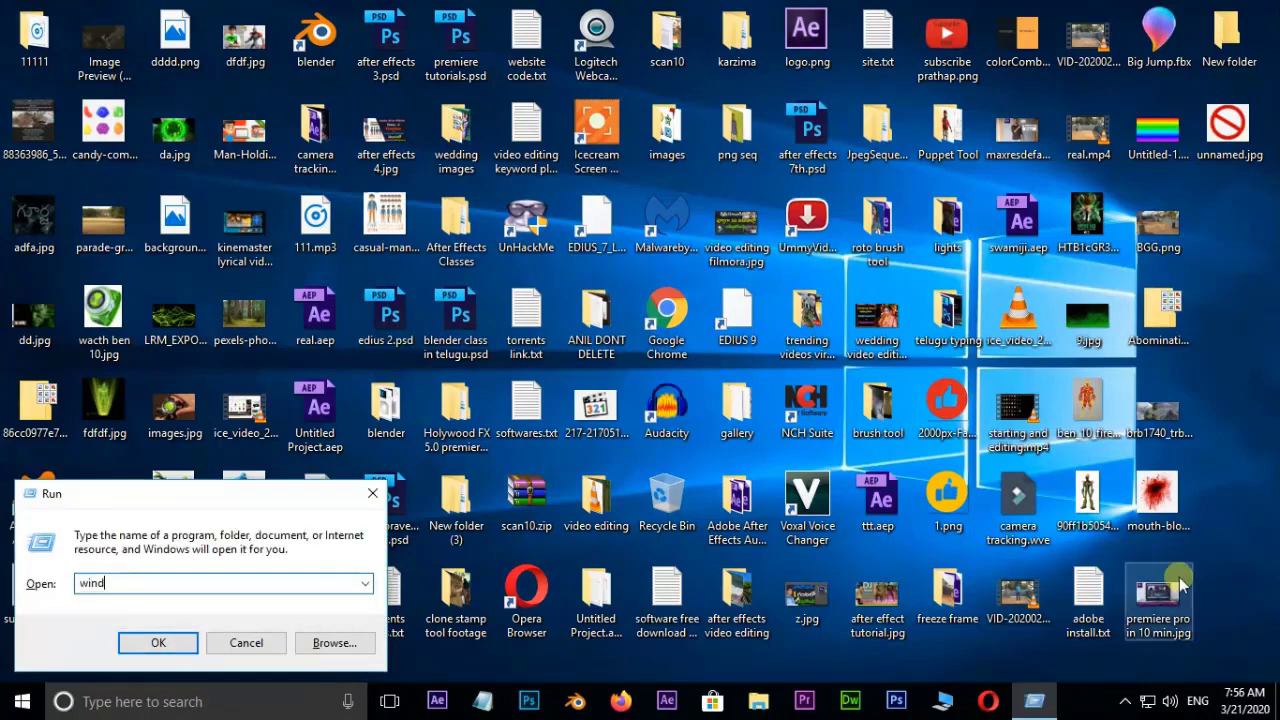
key("BackSpace")
key("BackSpace")
key("BackSpace")
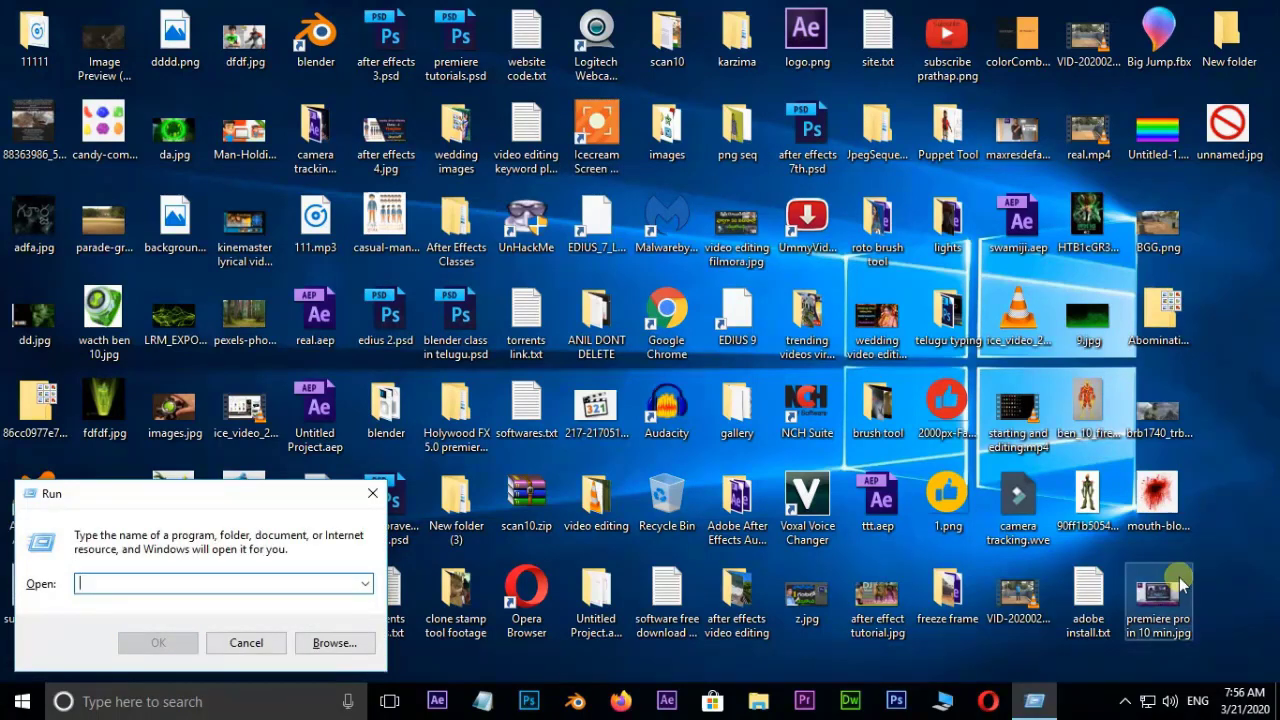
type("winword")
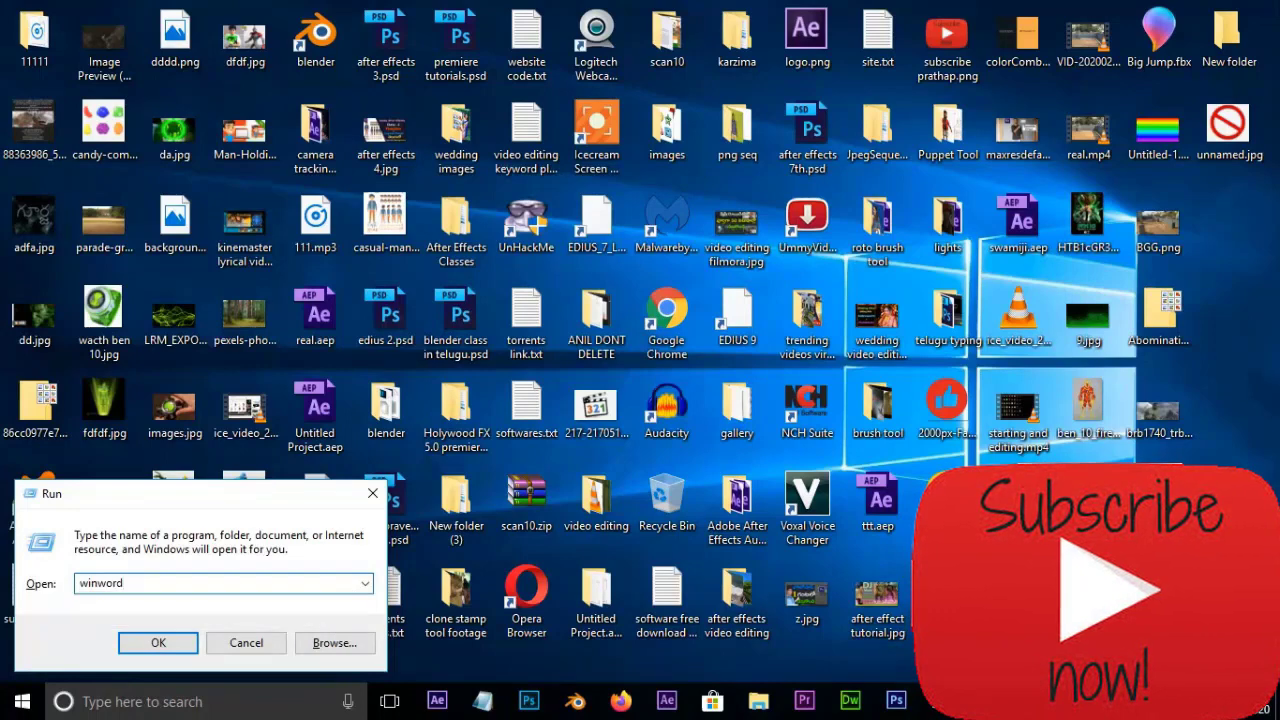
key("Return")
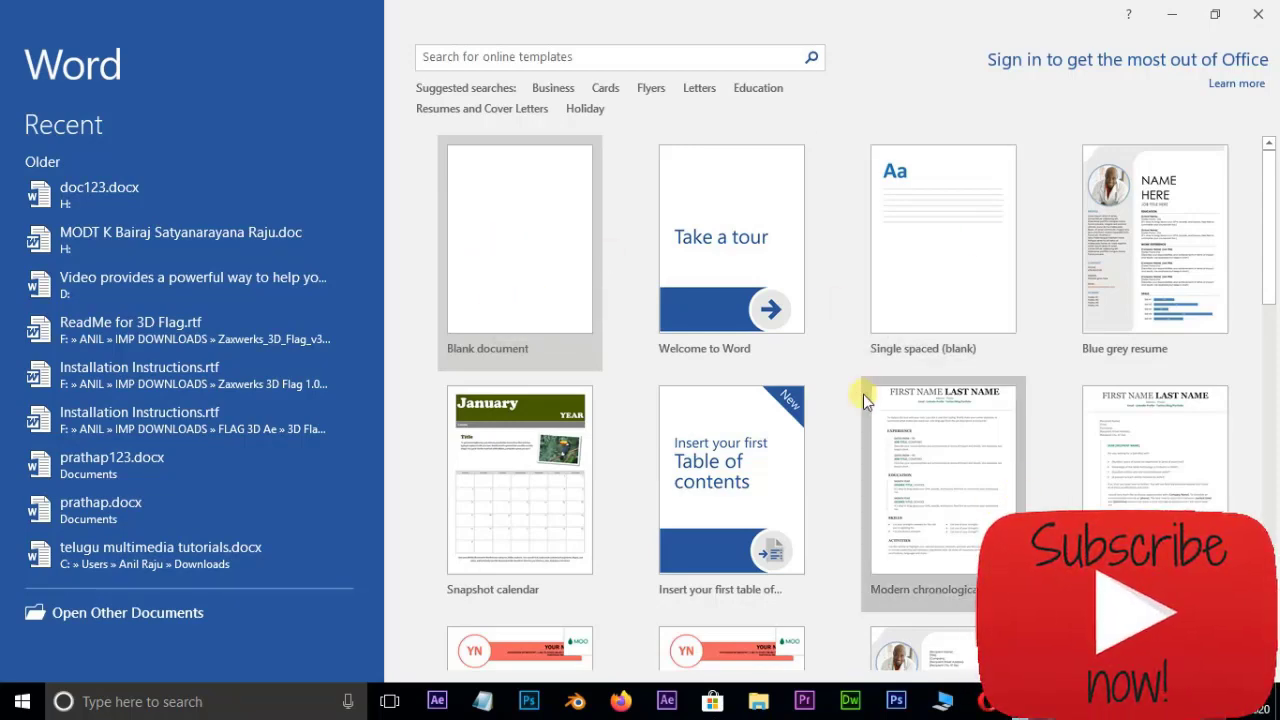
Step: Scroll through the template gallery on Word's start screen
scroll(863, 397, "down", 3)
scroll(863, 397, "up", 3)
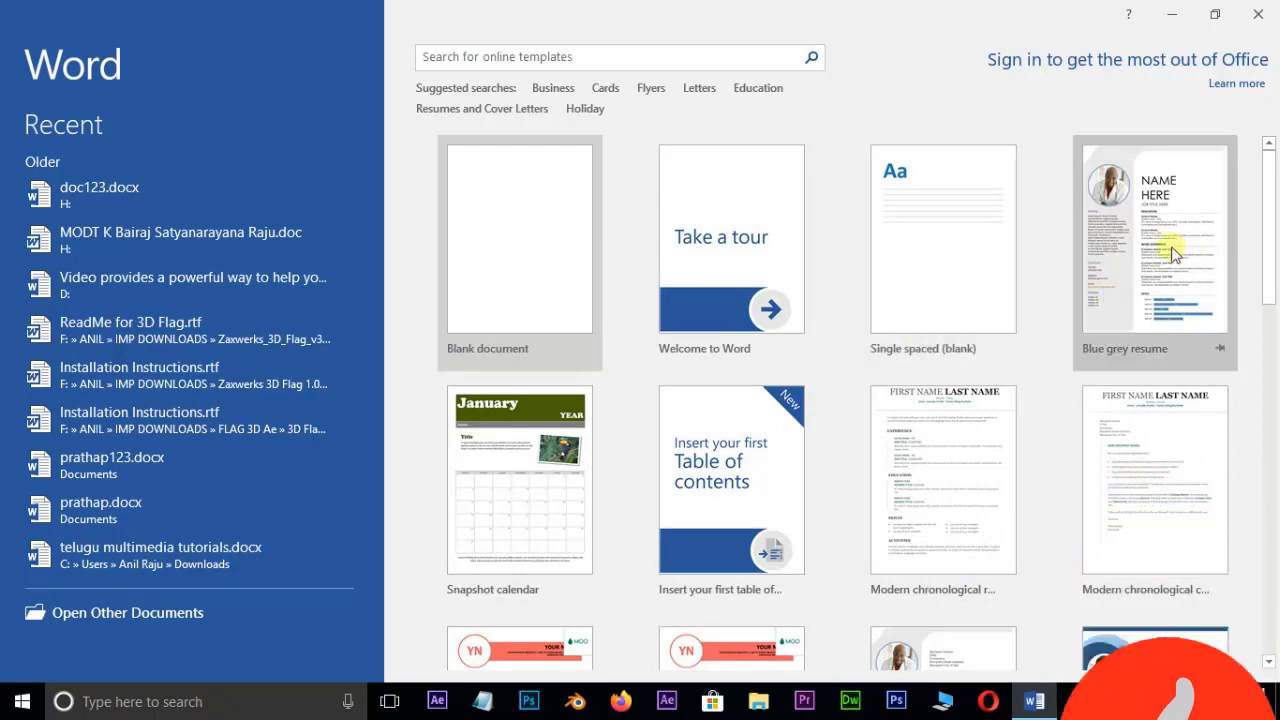
scroll(773, 566, "down", 2)
scroll(1100, 337, "up", 1)
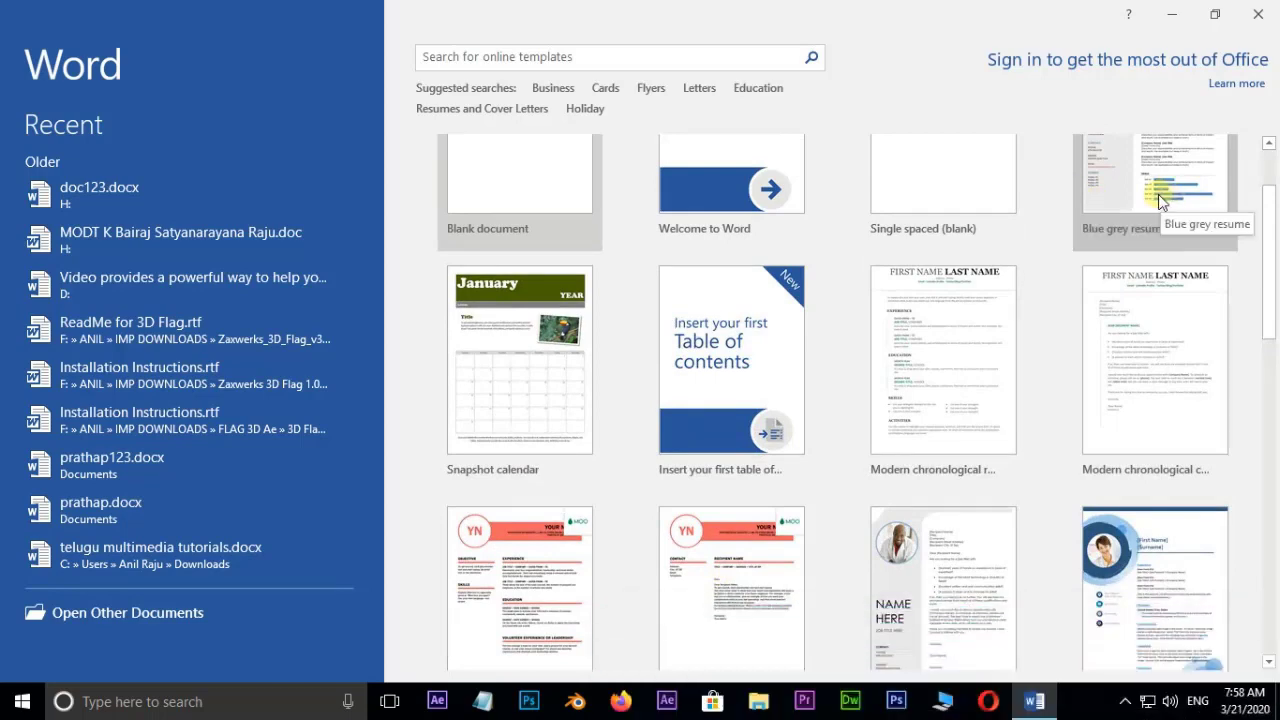
scroll(1157, 194, "up", 2)
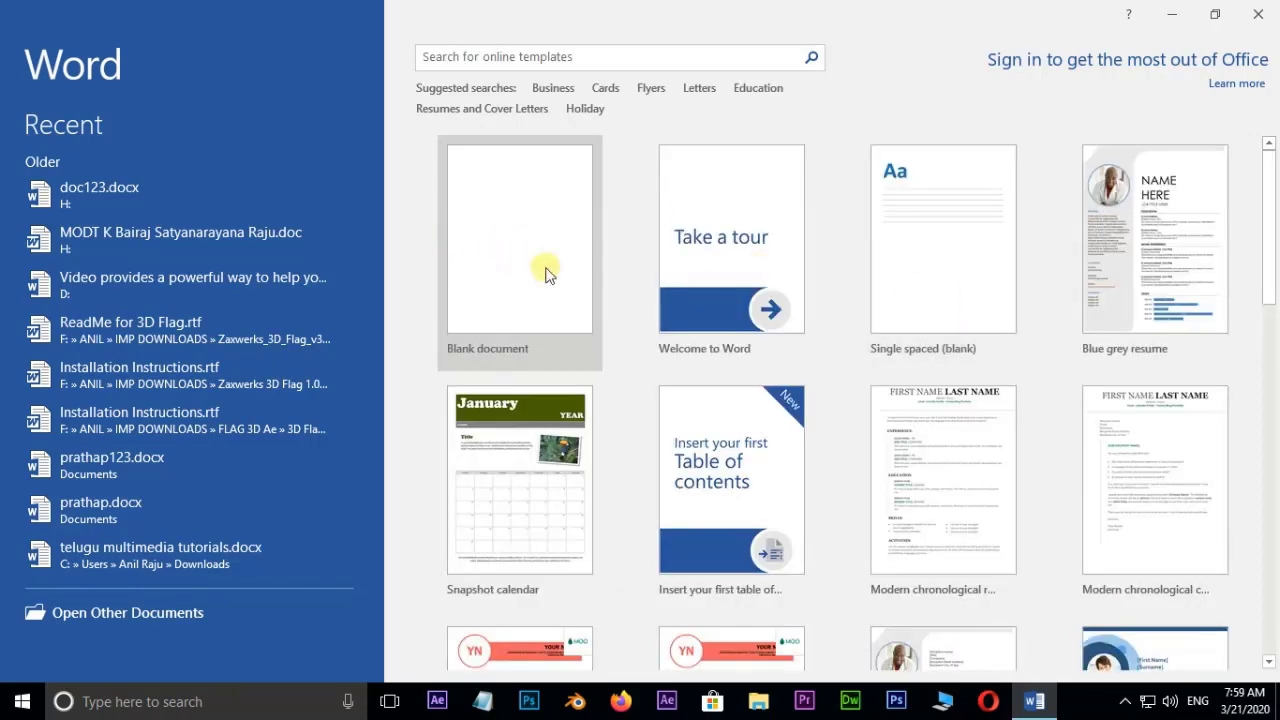
Step: Create a new document from the Blank document template on the start screen
left_click(517, 285)
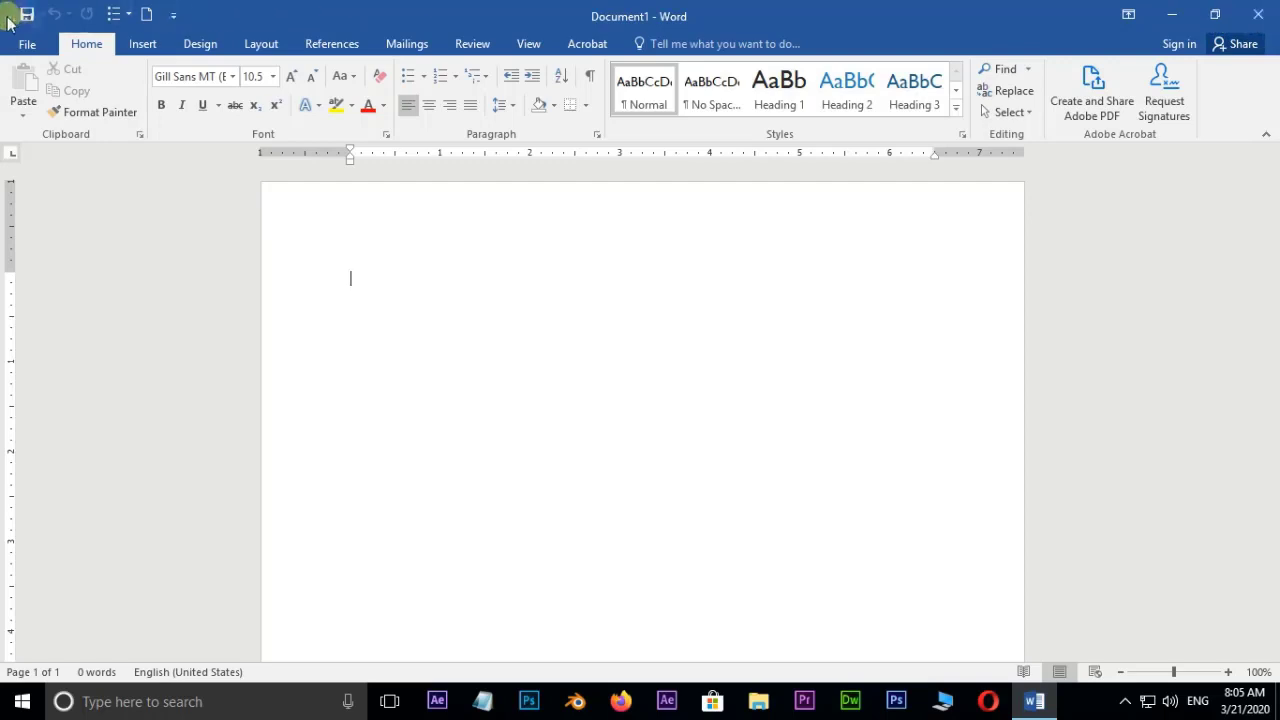
Step: Add Open to the Quick Access Toolbar and use it to view the recent-documents page
left_click(173, 15)
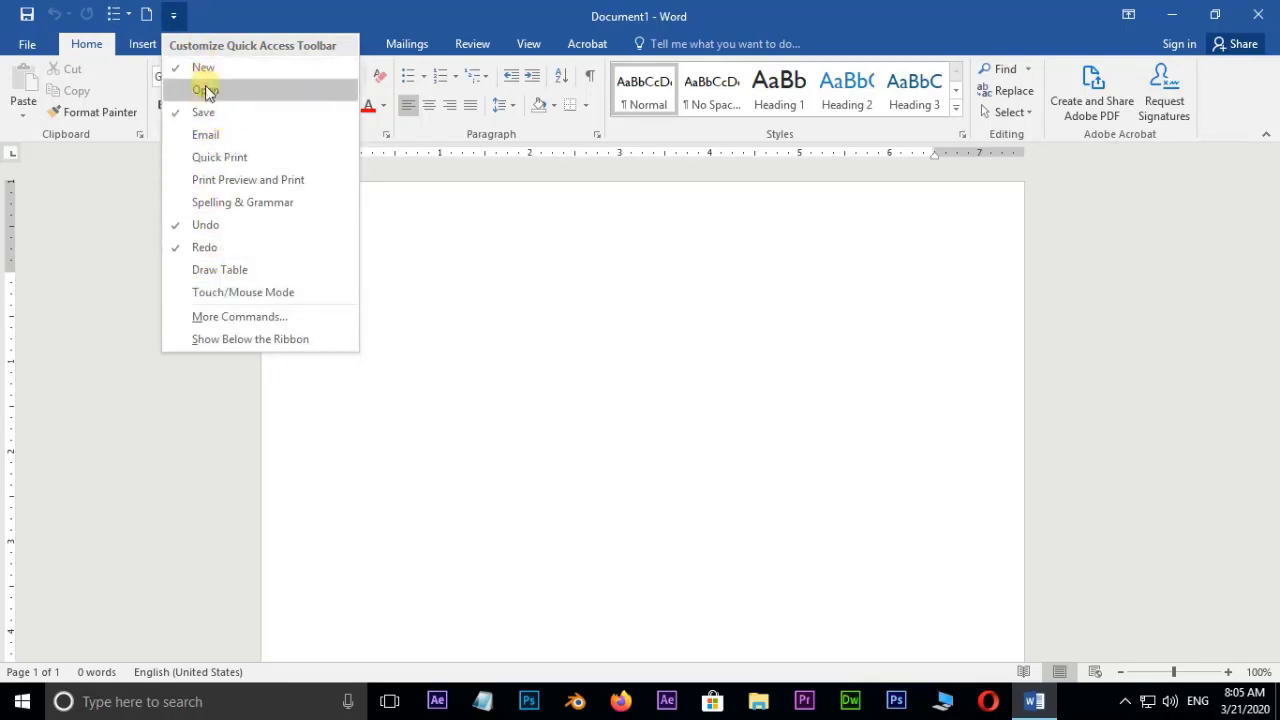
left_click(175, 95)
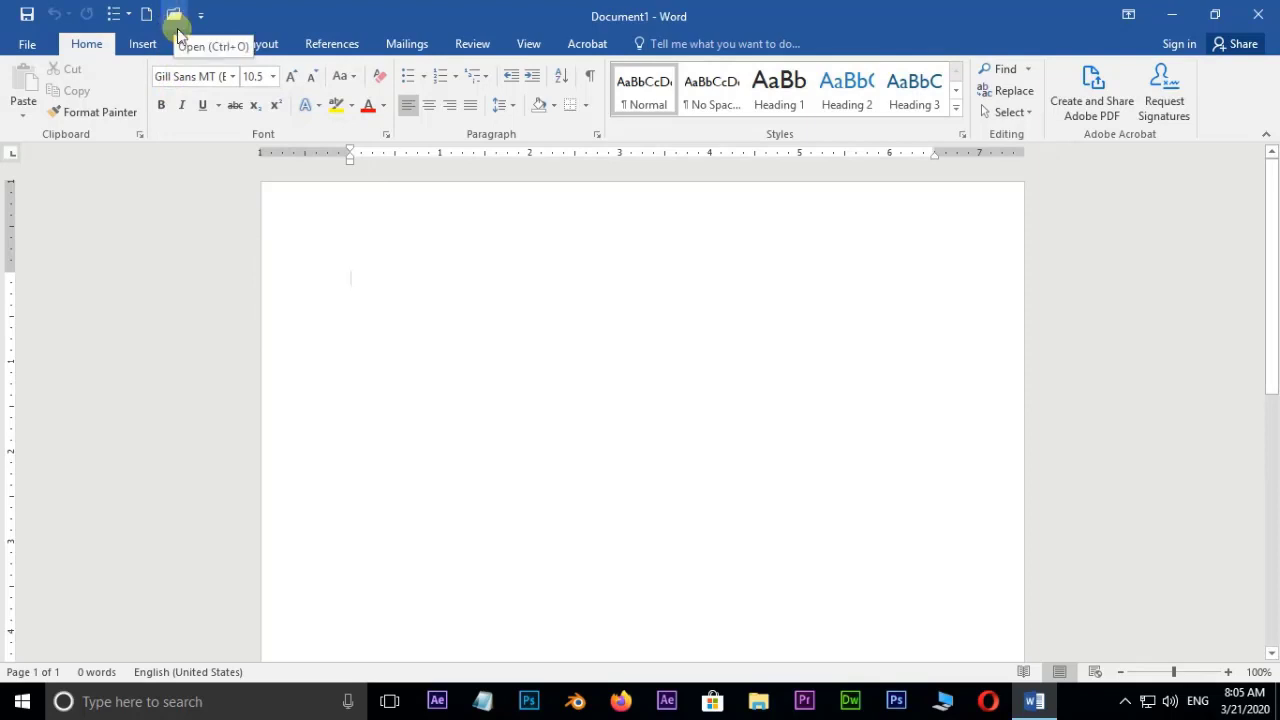
left_click(174, 18)
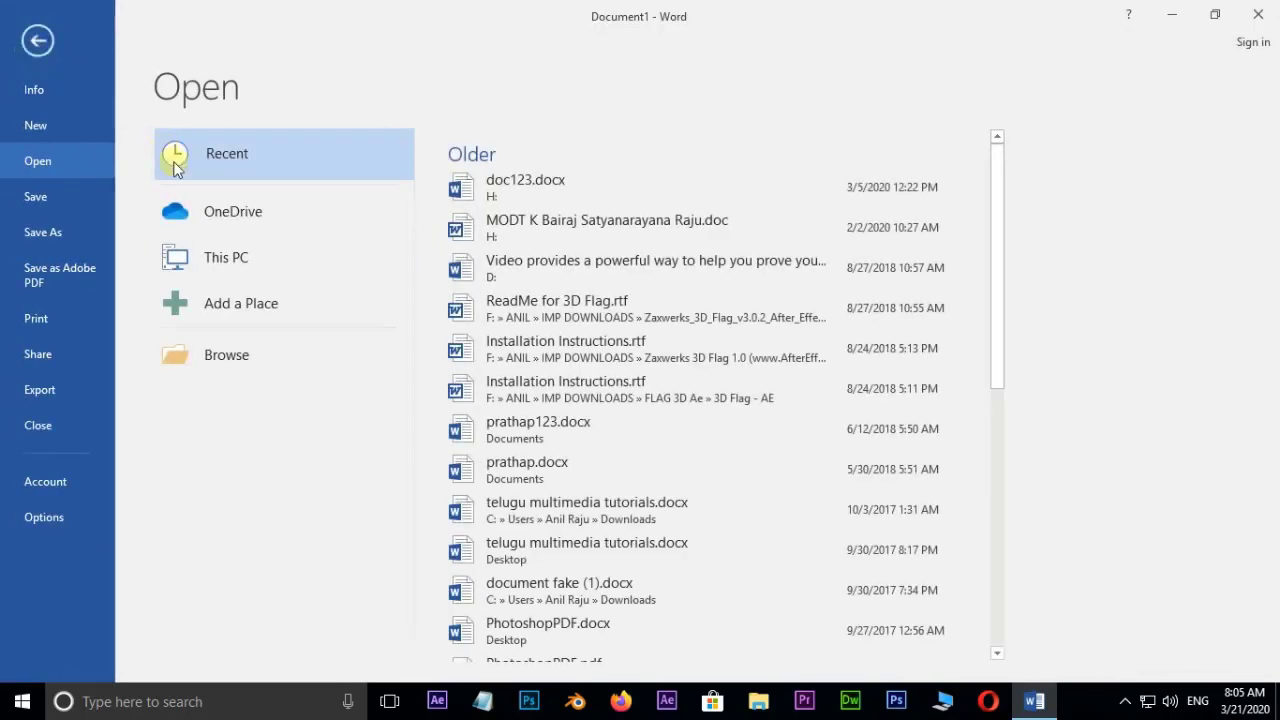
left_click(36, 45)
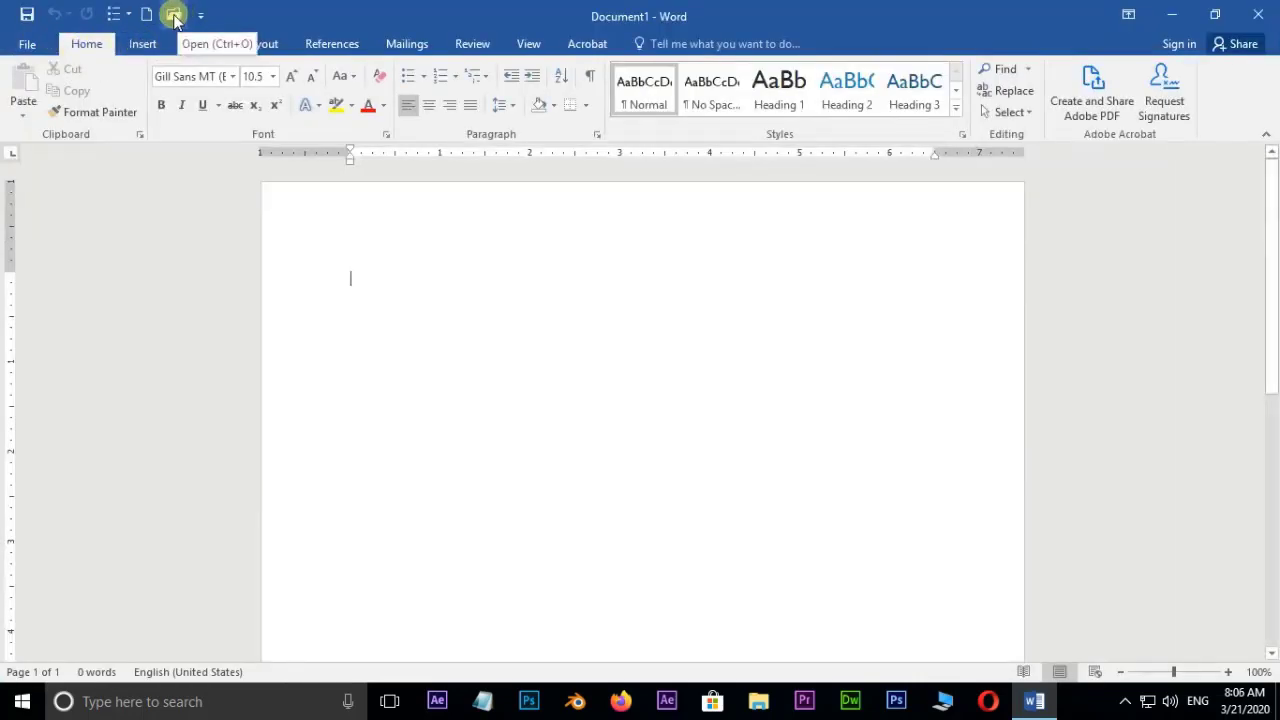
left_click(174, 16)
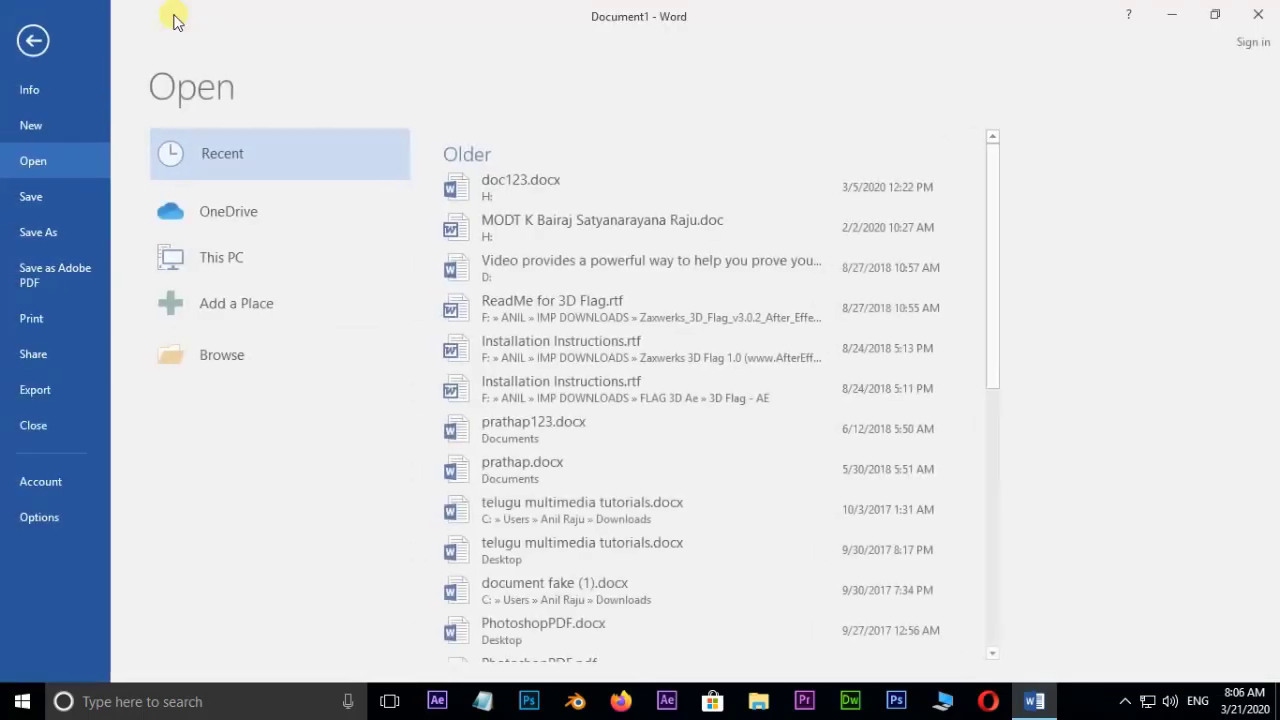
left_click(37, 42)
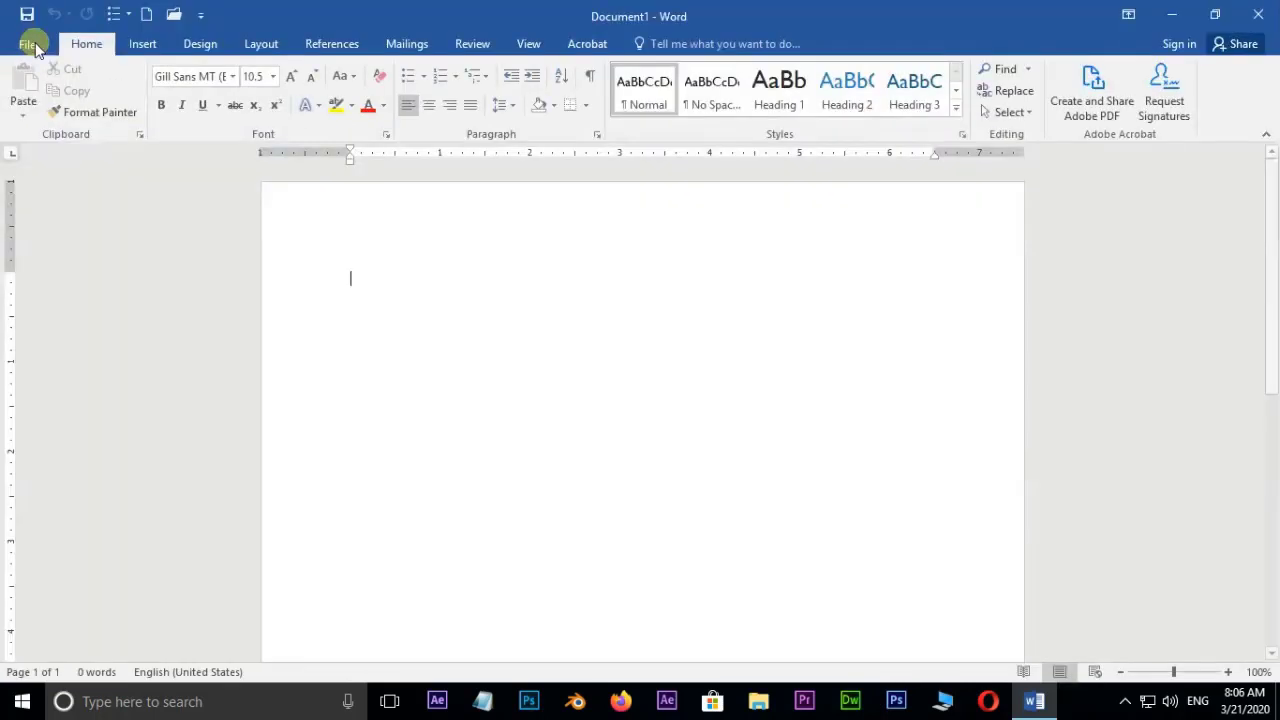
Step: Remove Open and New from the Quick Access Toolbar
left_click(200, 15)
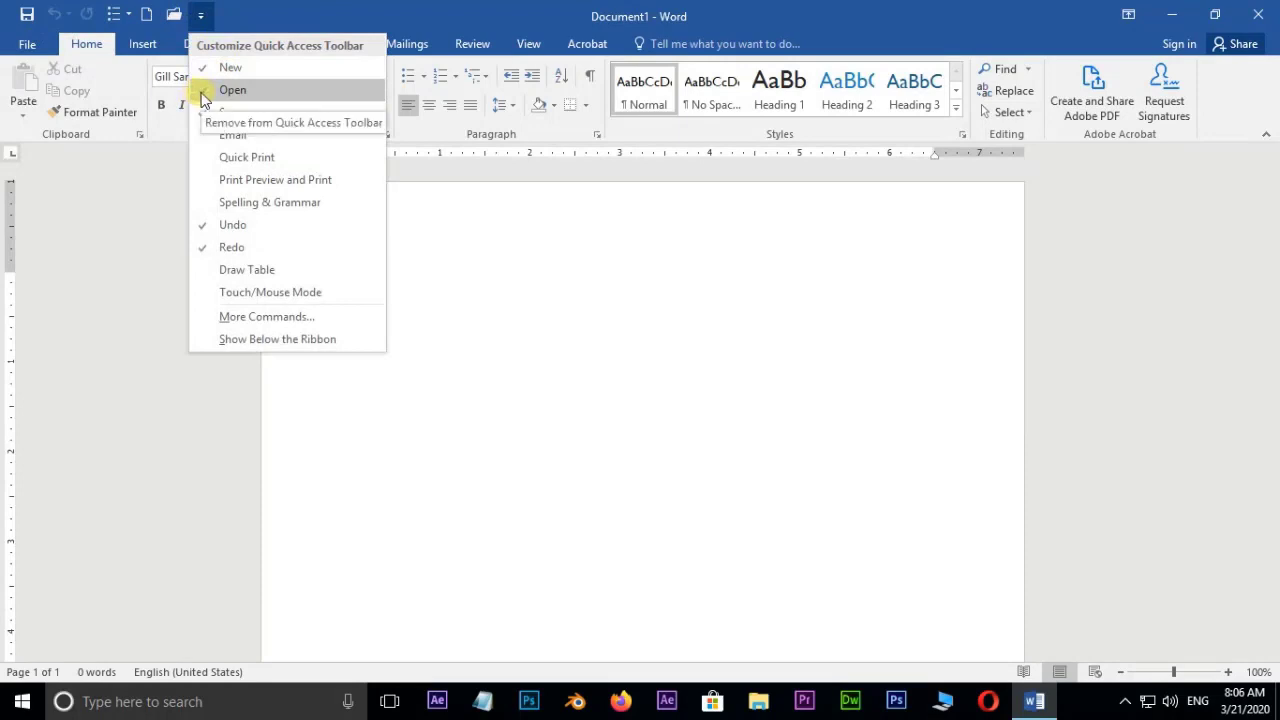
left_click(200, 92)
left_click(170, 15)
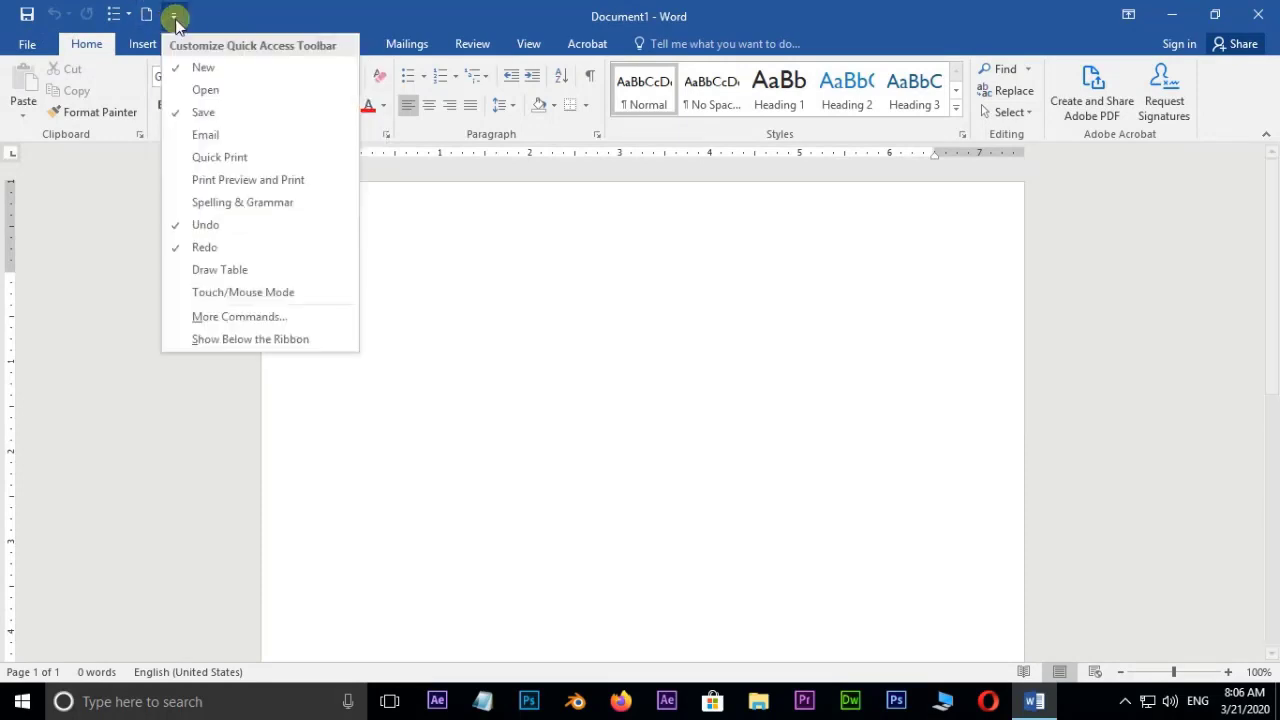
left_click(180, 68)
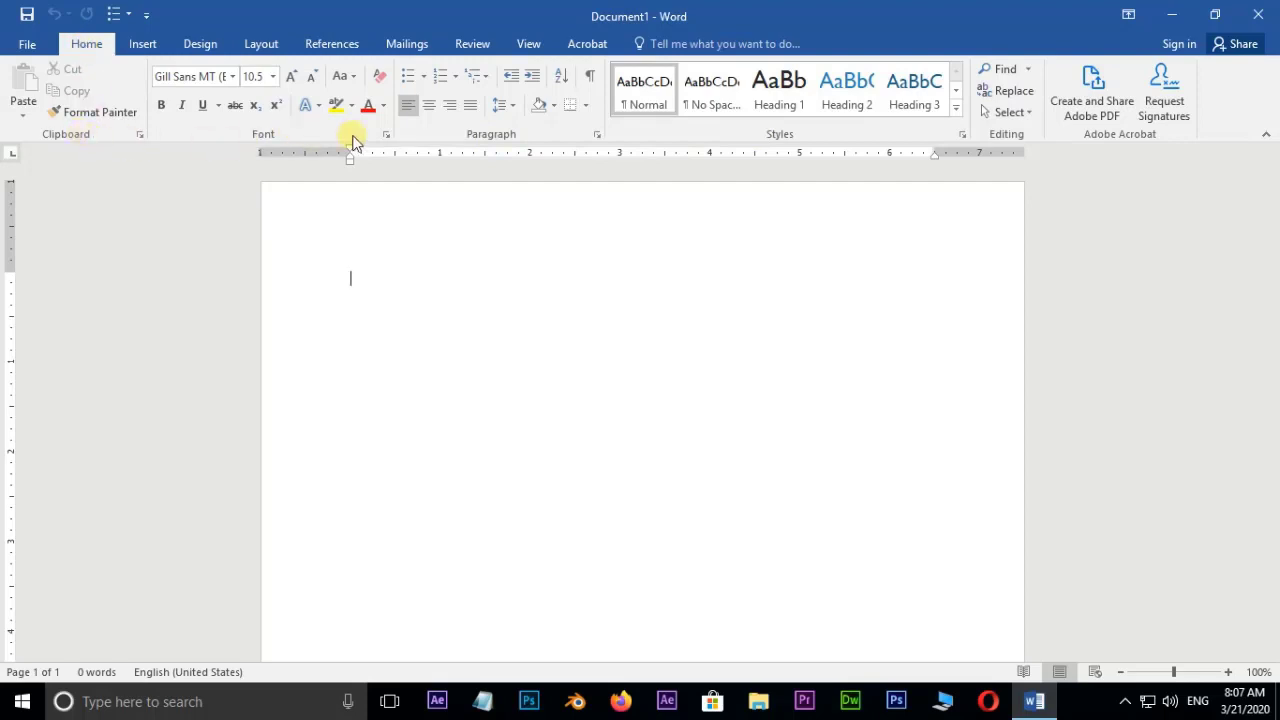
left_click(143, 45)
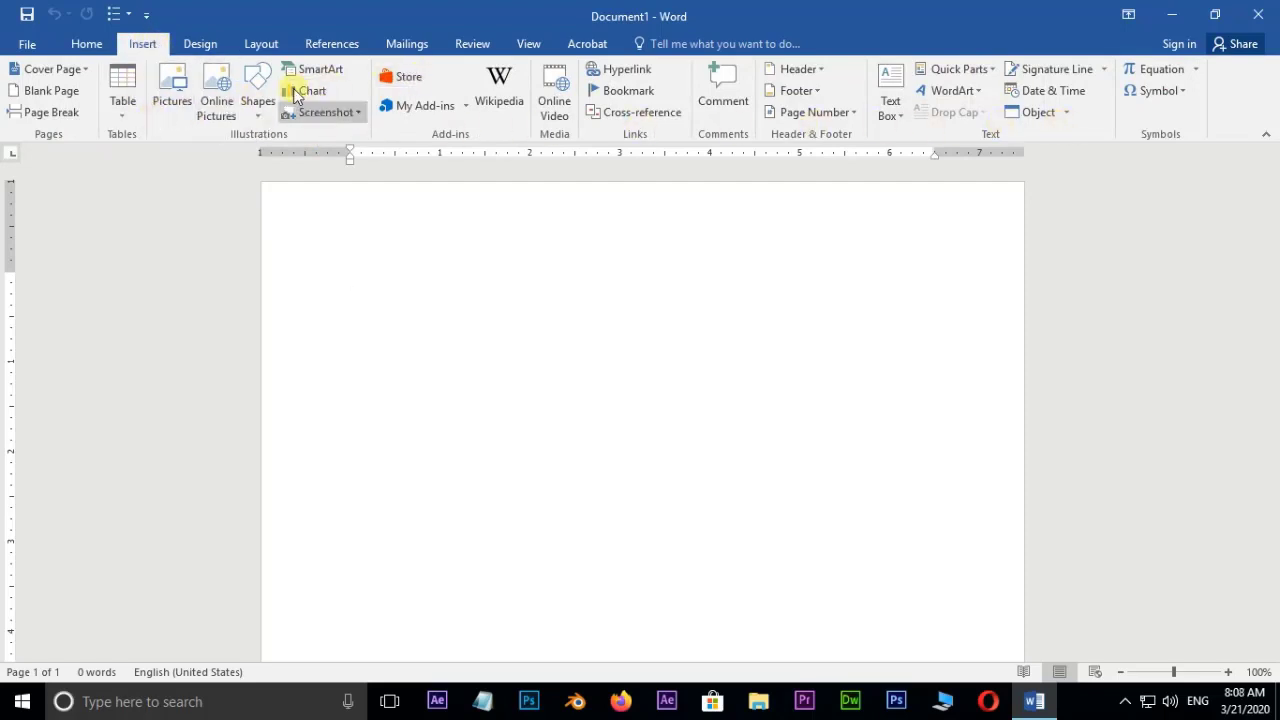
left_click(266, 46)
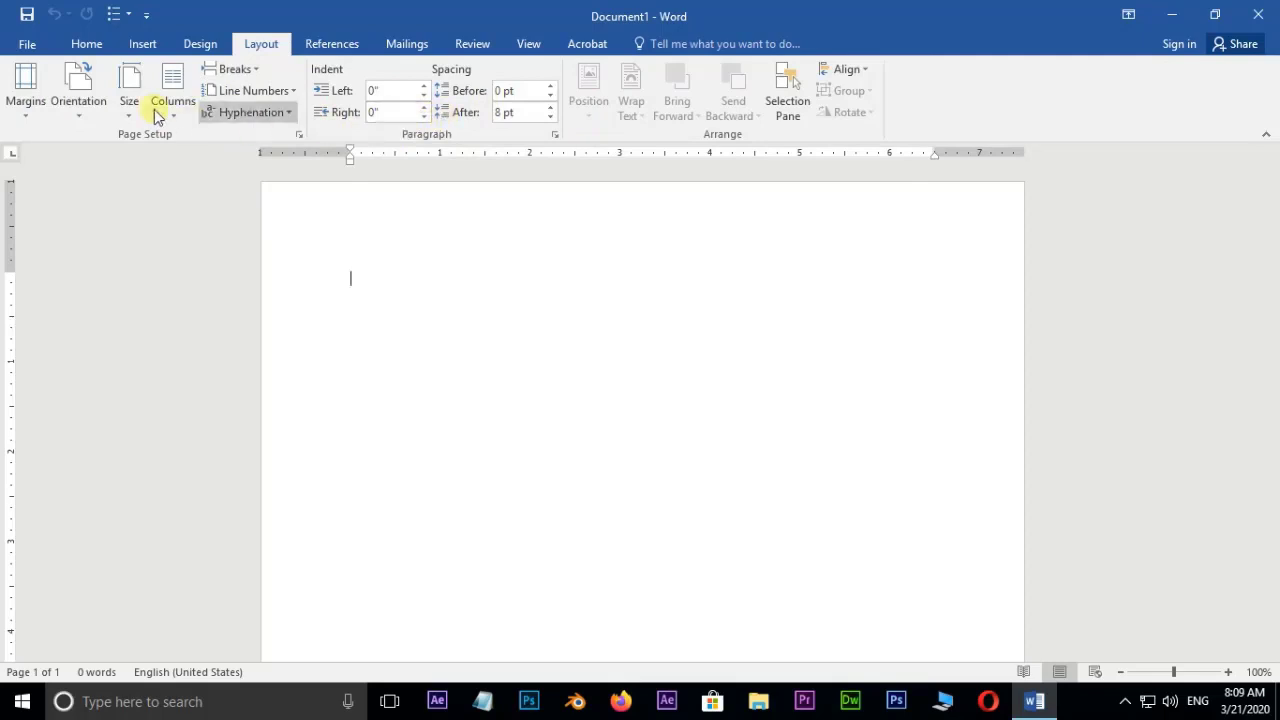
left_click(207, 44)
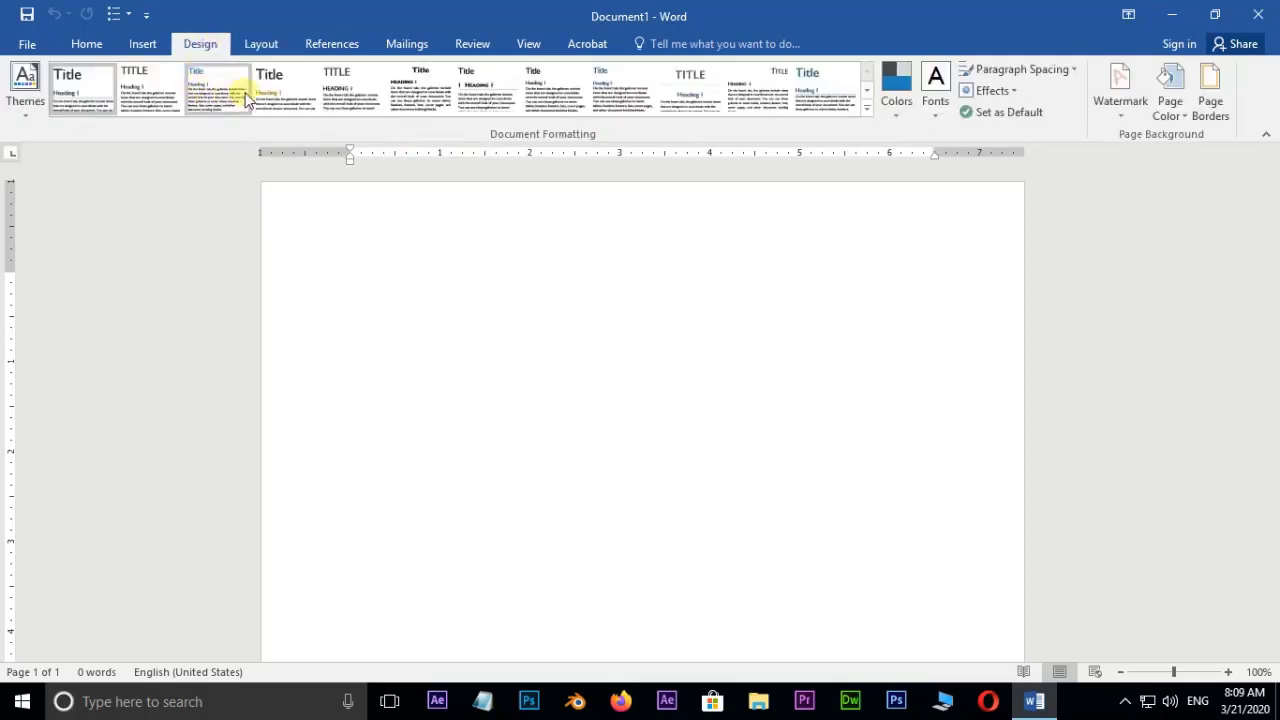
left_click(91, 44)
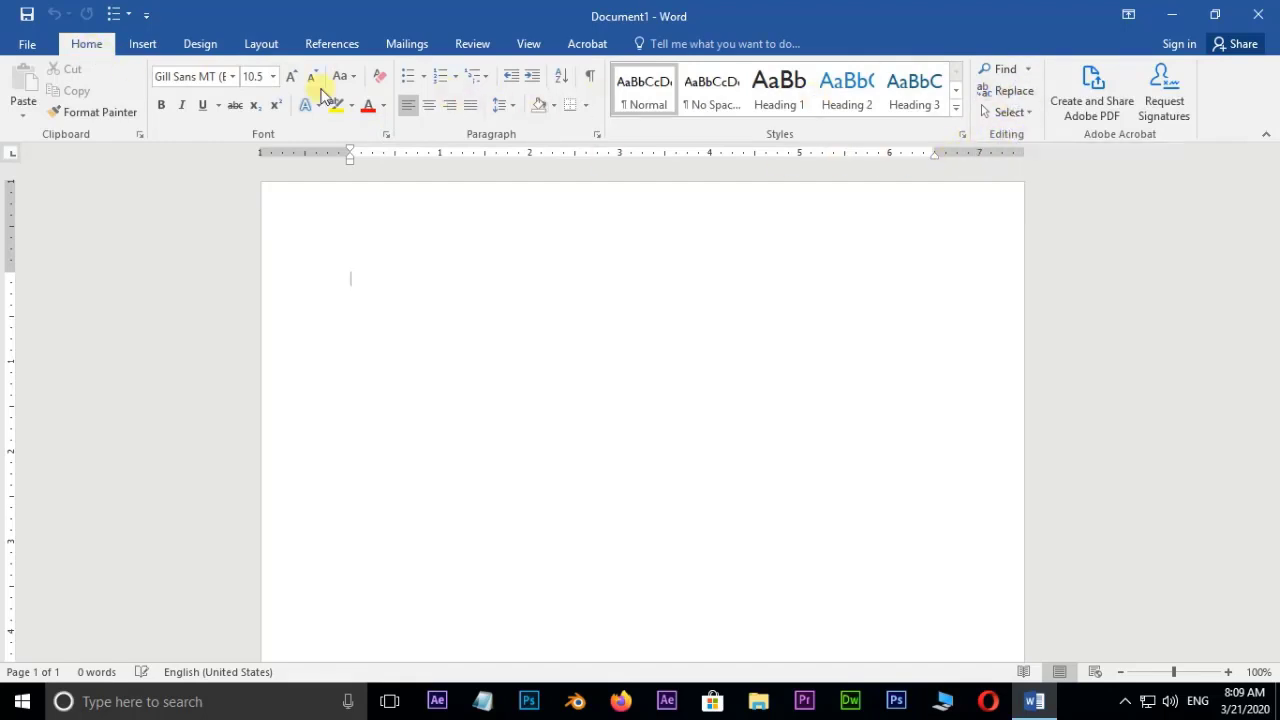
left_click(199, 45)
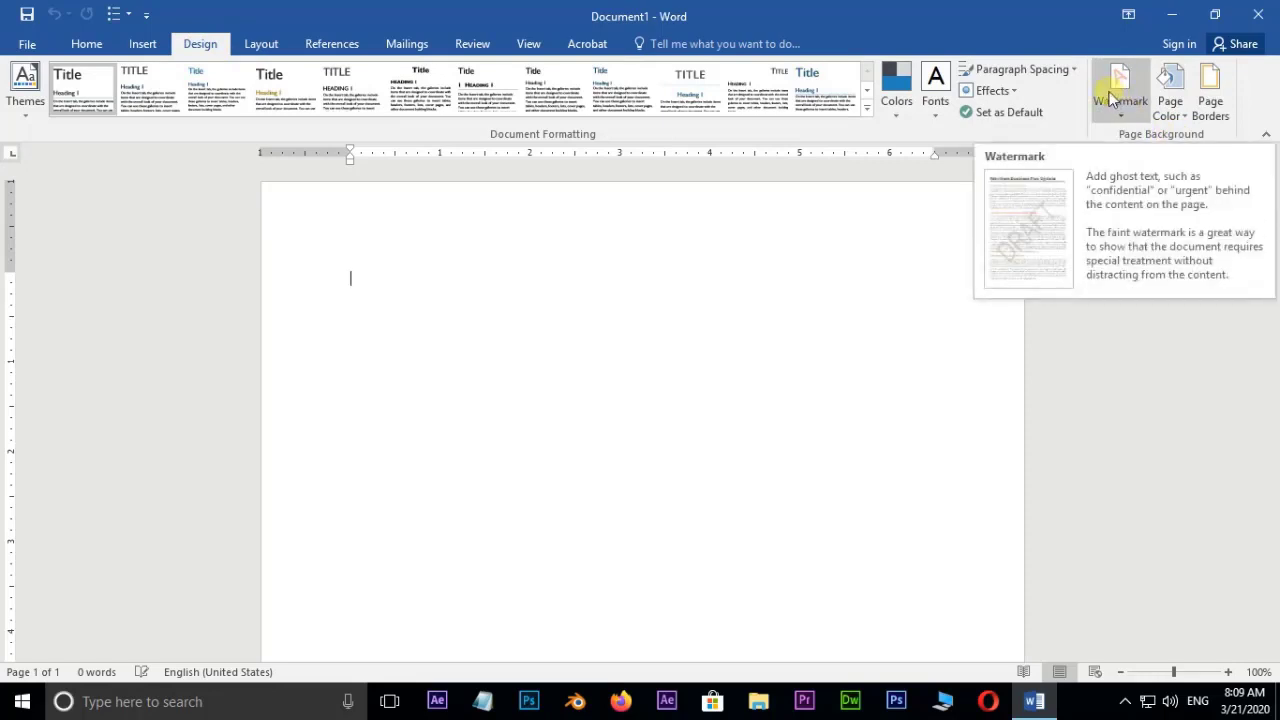
left_click(88, 45)
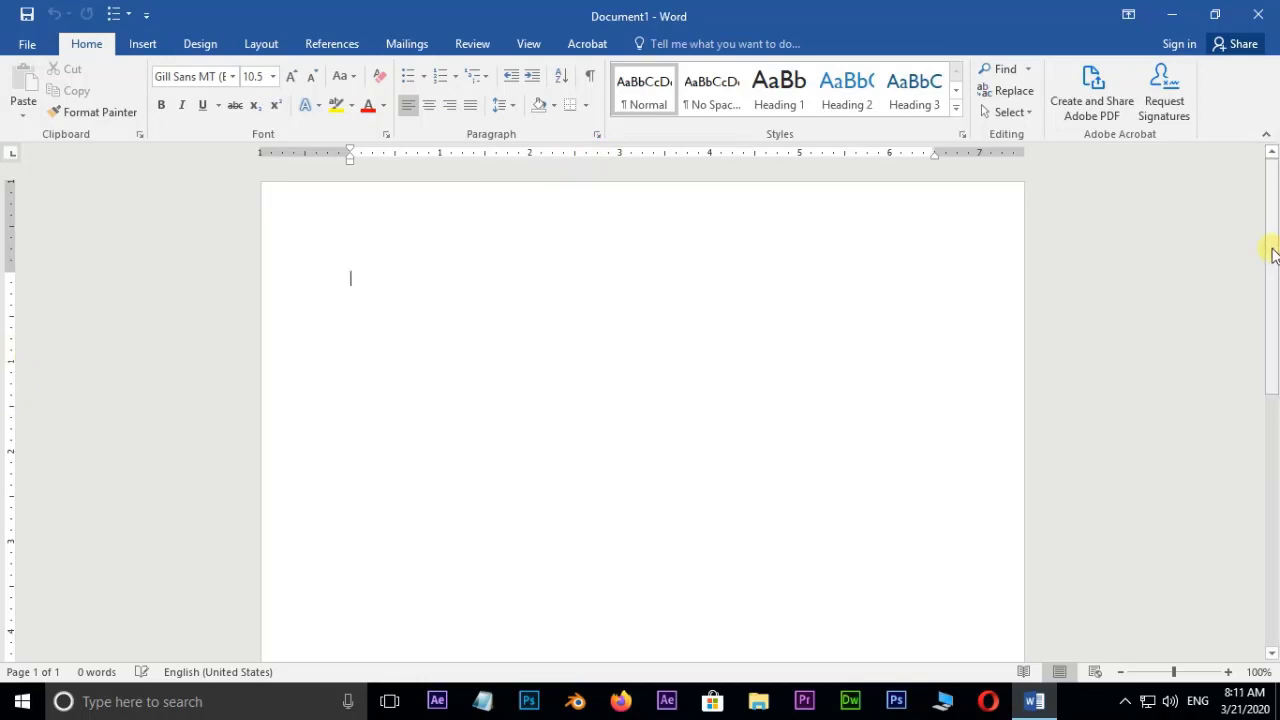
left_click_drag(1273, 255, 1274, 235)
type("=rand(")
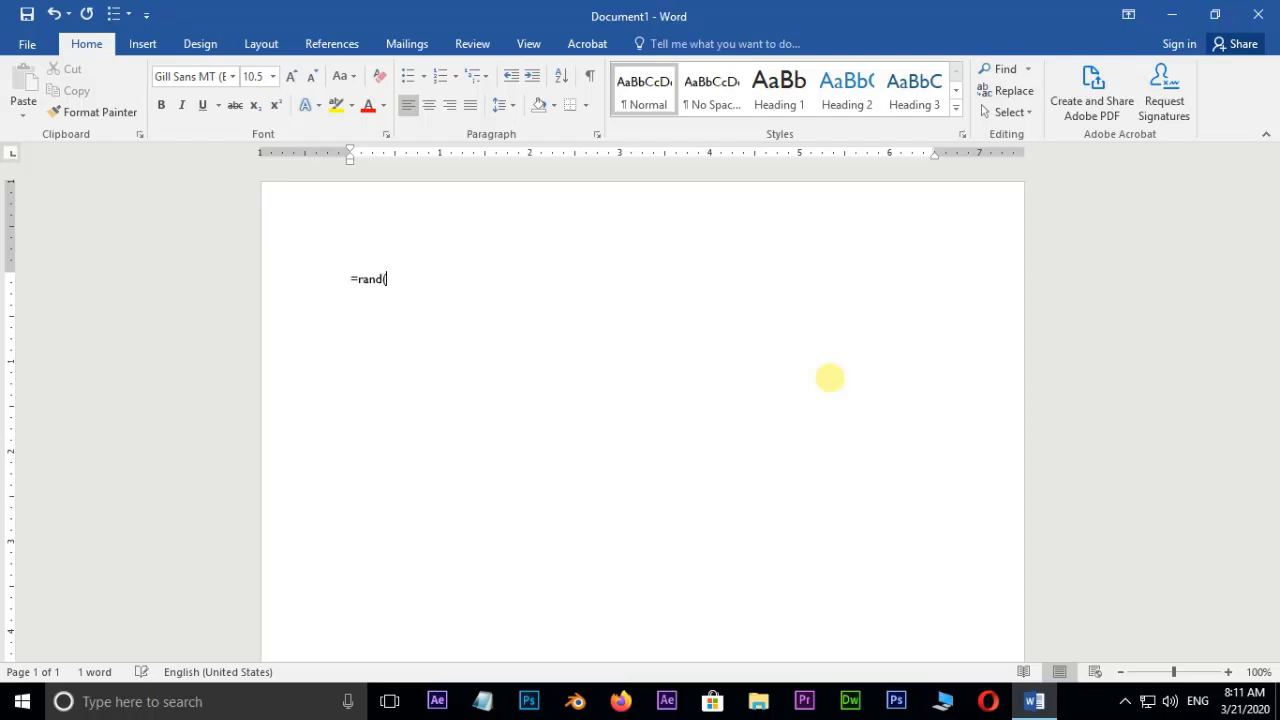
Step: Complete the =rand() entry and expand it into five sample paragraphs
type(")")
key("Return")
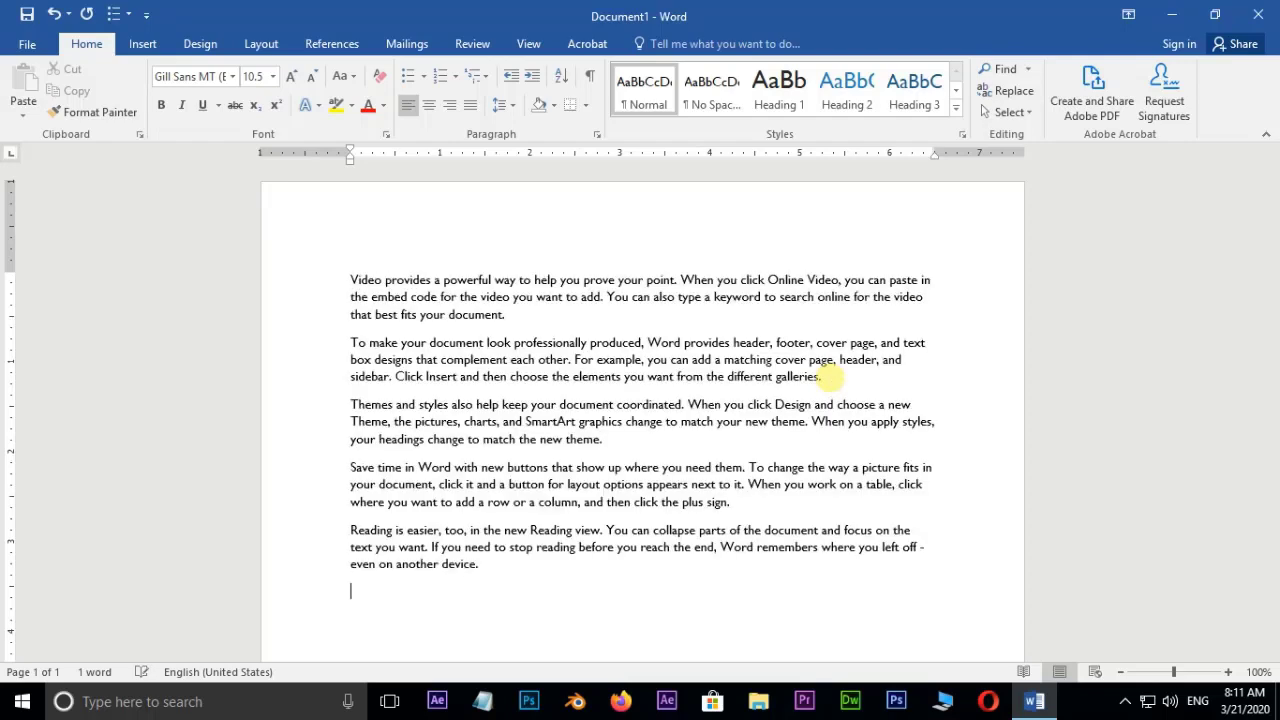
left_click(1228, 672)
left_click(1228, 672)
left_click(1180, 672)
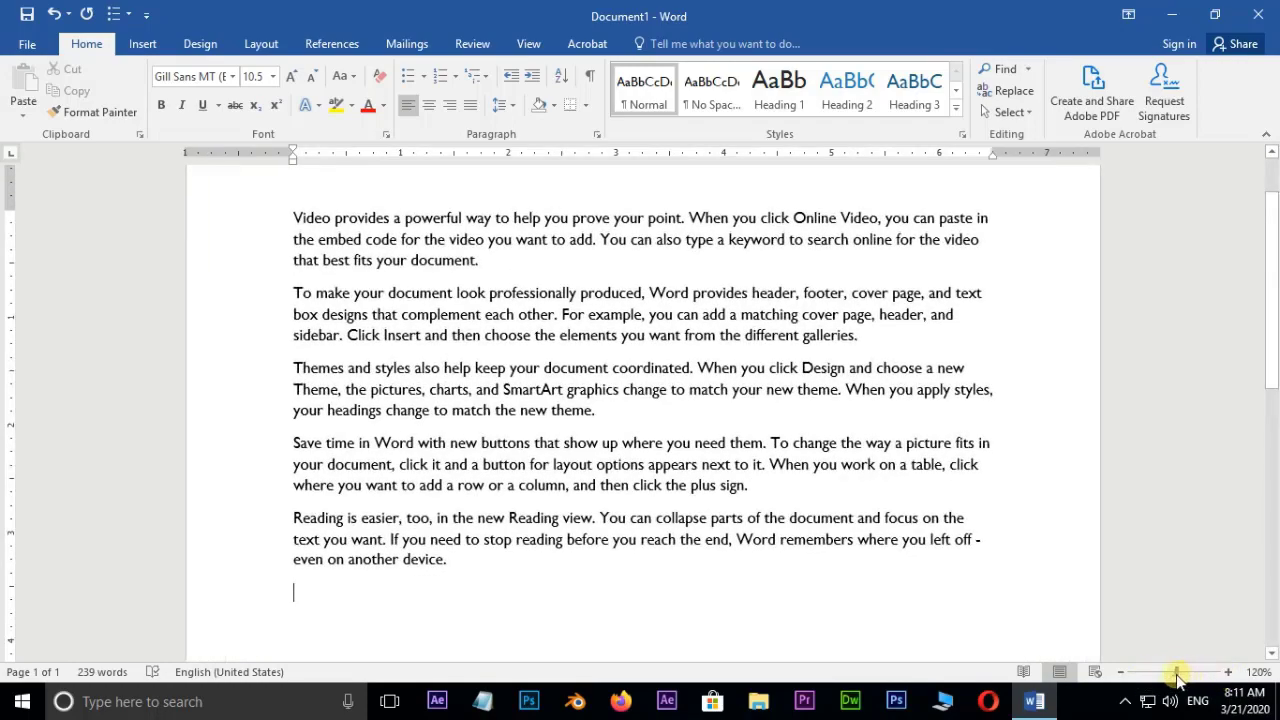
left_click(1185, 672)
left_click(1184, 672)
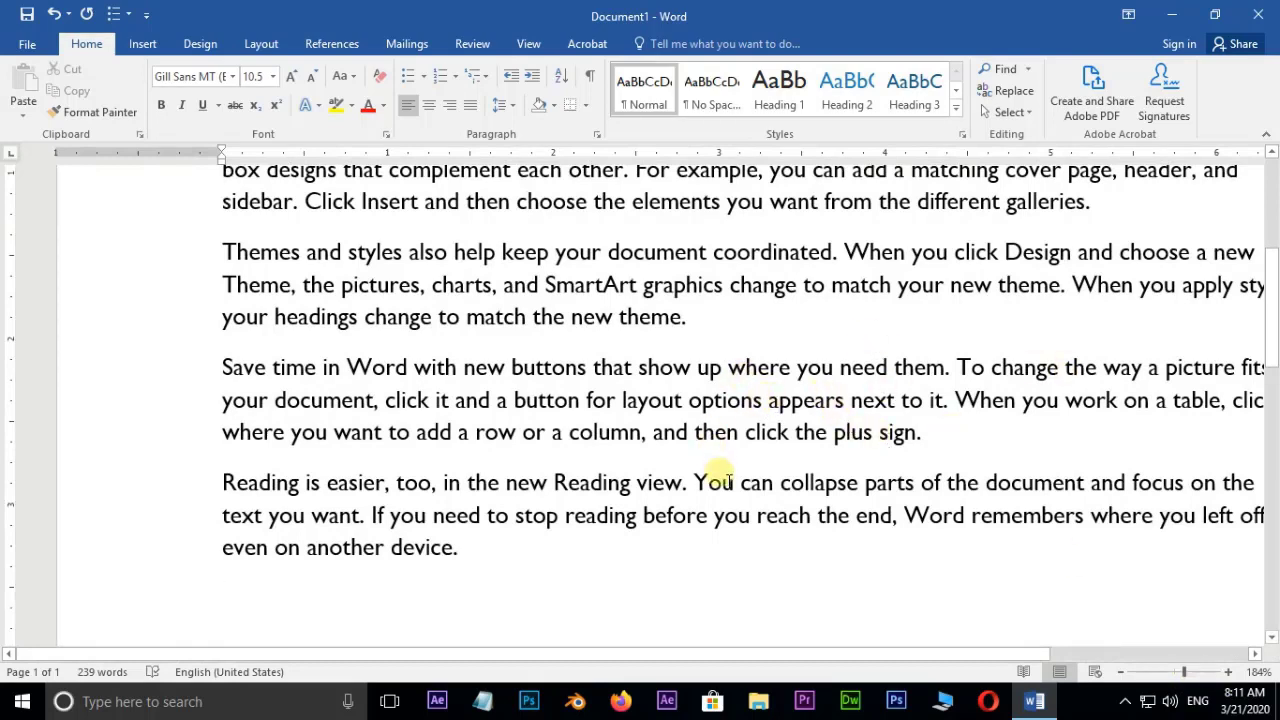
mouse_move(510, 660)
left_mouse_down()
mouse_move(705, 672)
mouse_move(503, 666)
left_mouse_up()
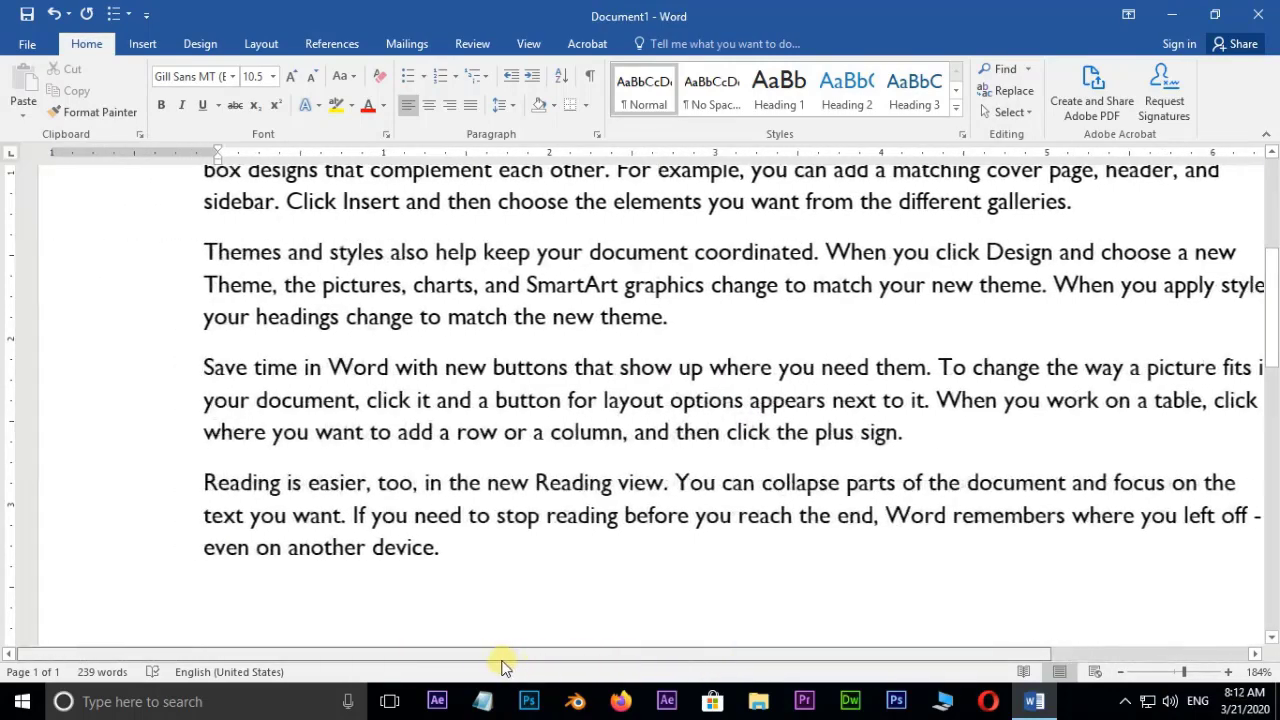
left_click(1181, 677)
left_click(1181, 677)
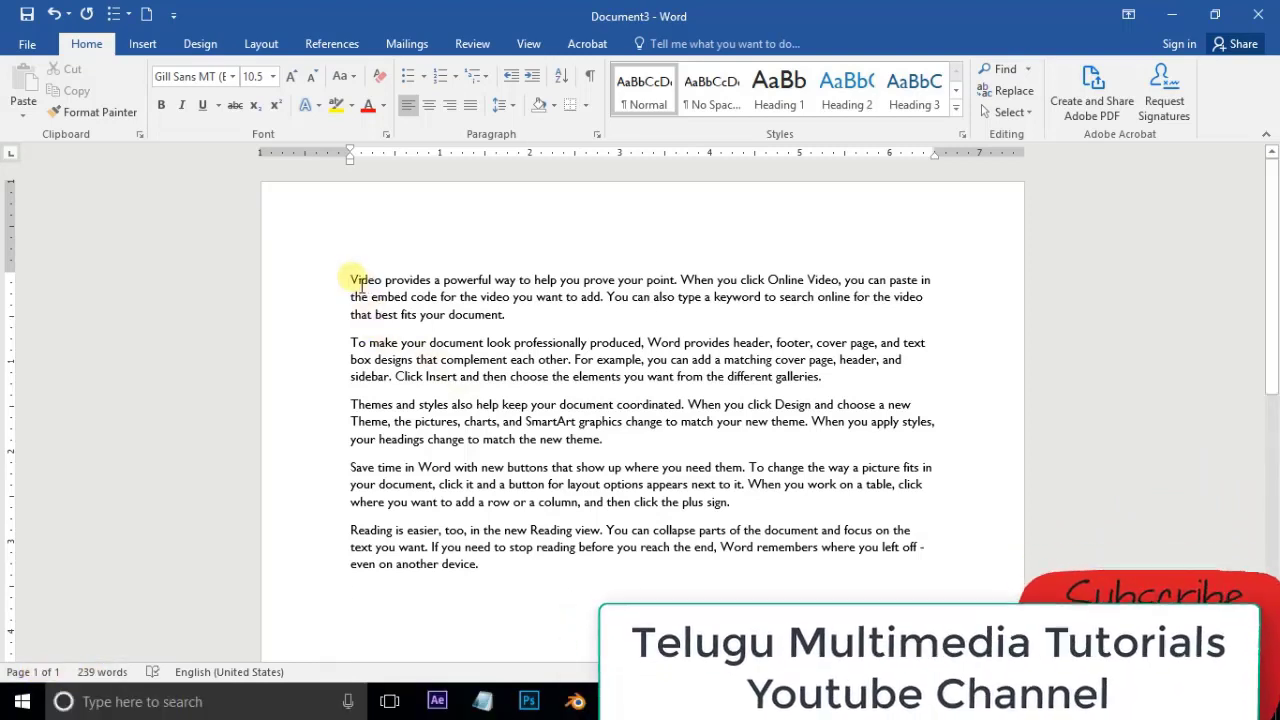
Step: Select all five sample paragraphs, then reselect only the first 'Video provides' paragraph
left_click_drag(350, 280, 494, 585)
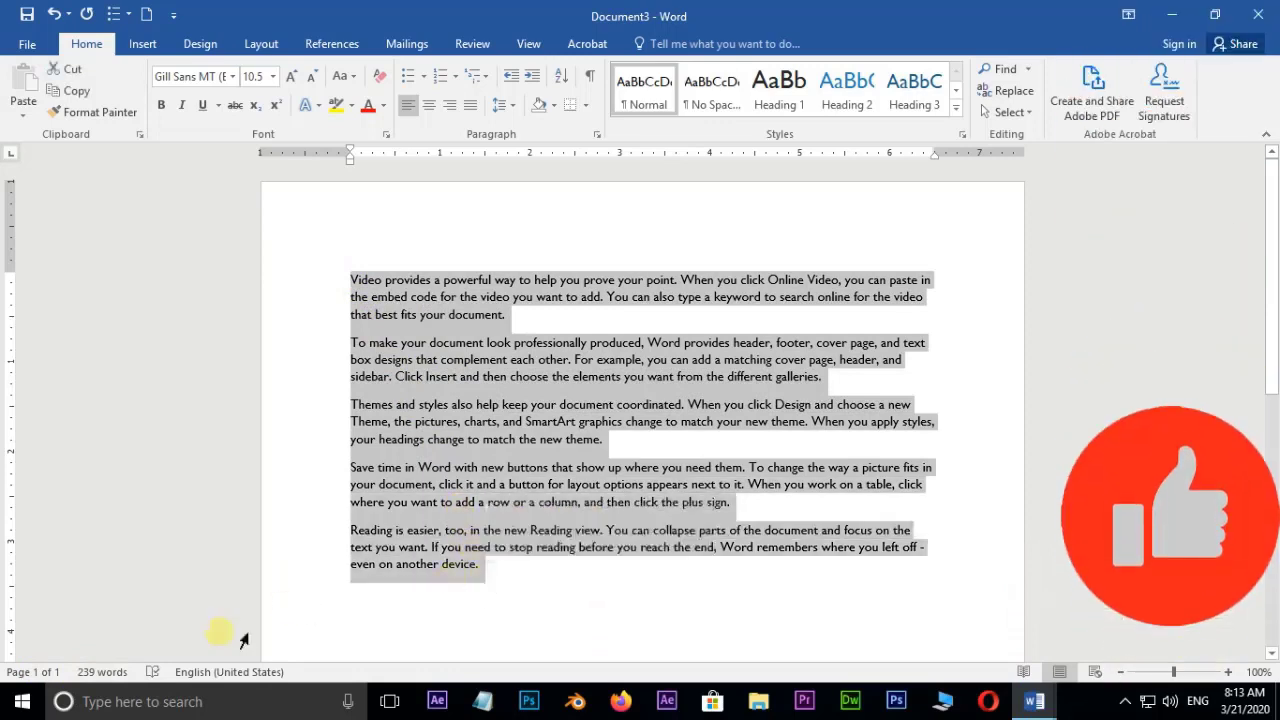
left_click(363, 533)
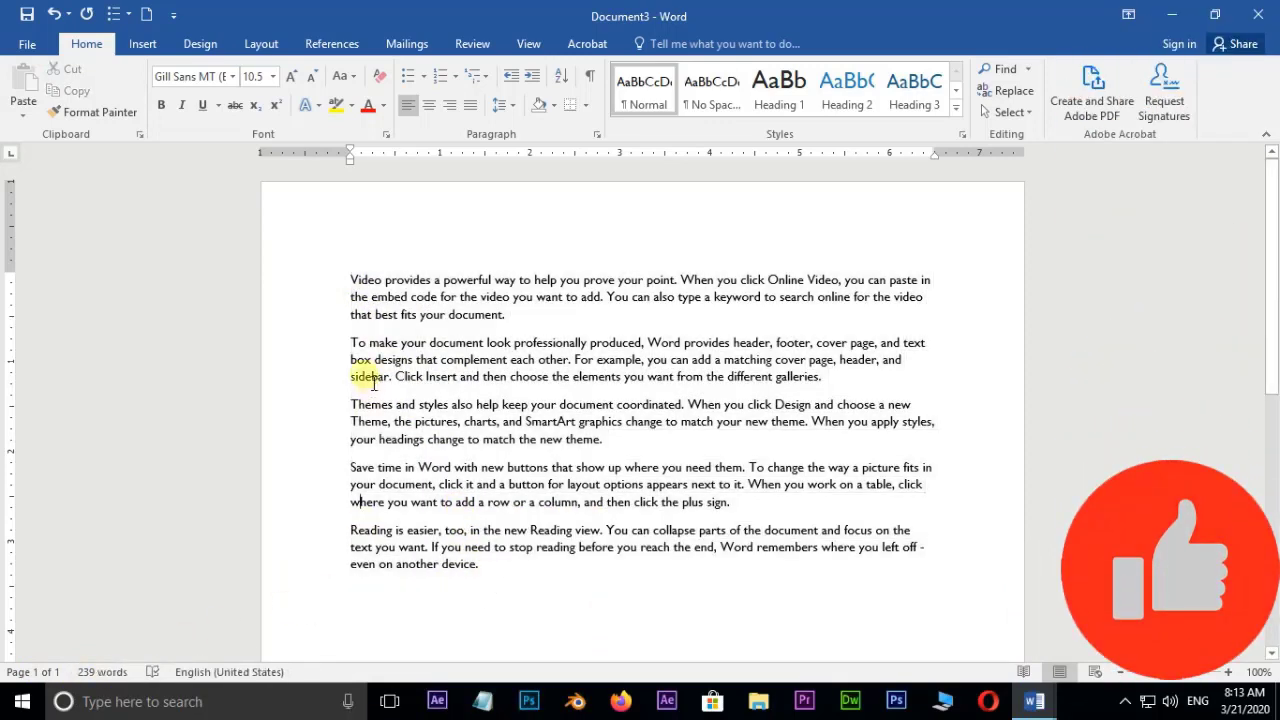
left_click_drag(350, 280, 512, 326)
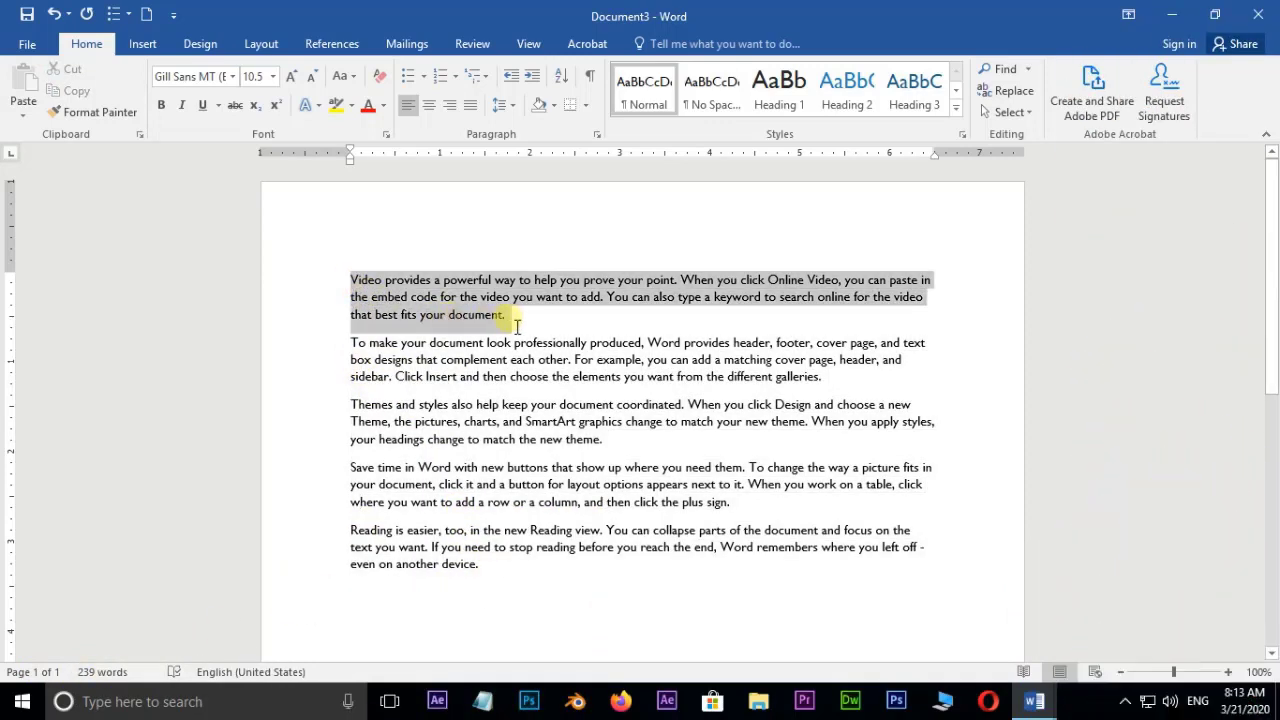
mouse_move(515, 312)
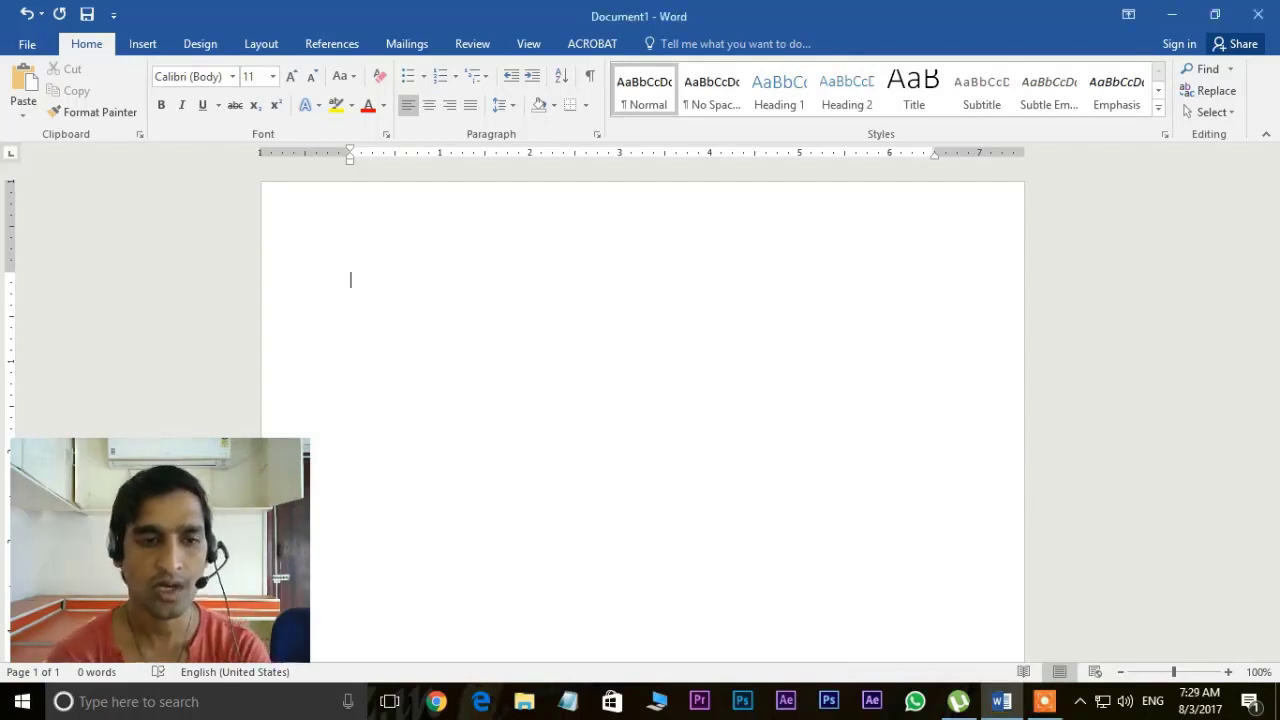
Step: Type and erase the test word 'computer', then complete =rand() to generate five paragraphs
type("co")
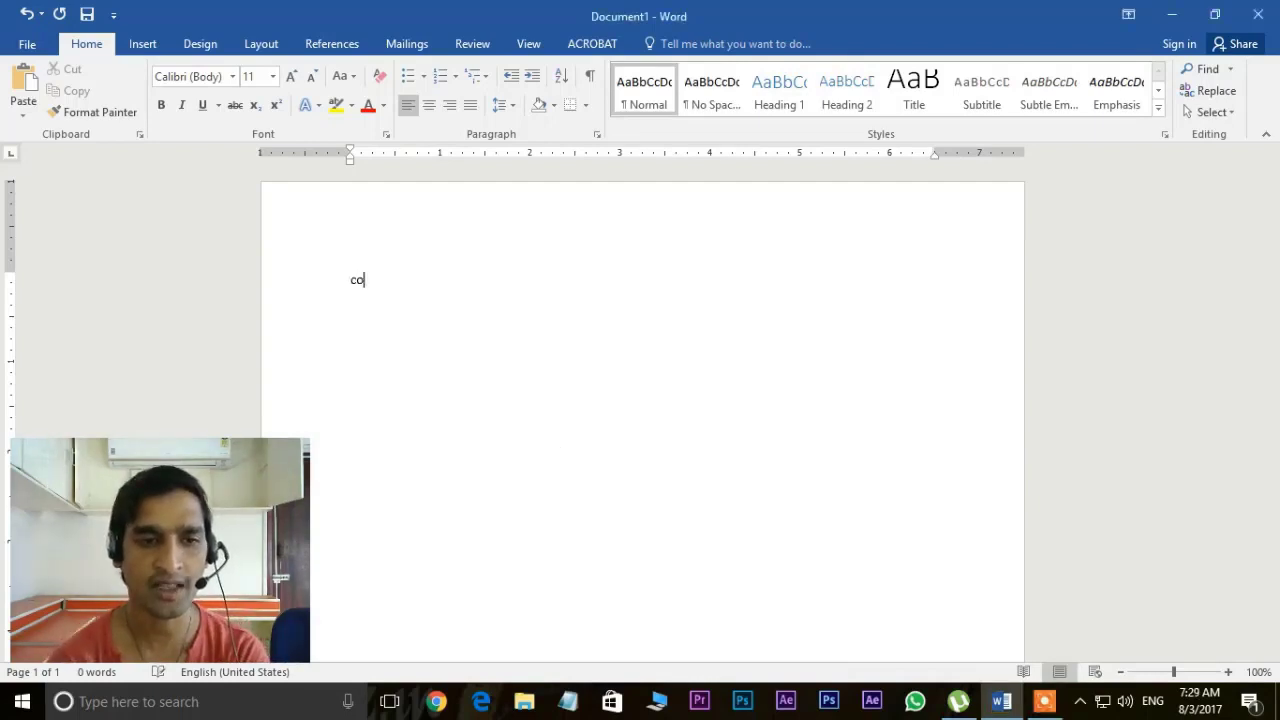
type("mputer")
key("BackSpace")
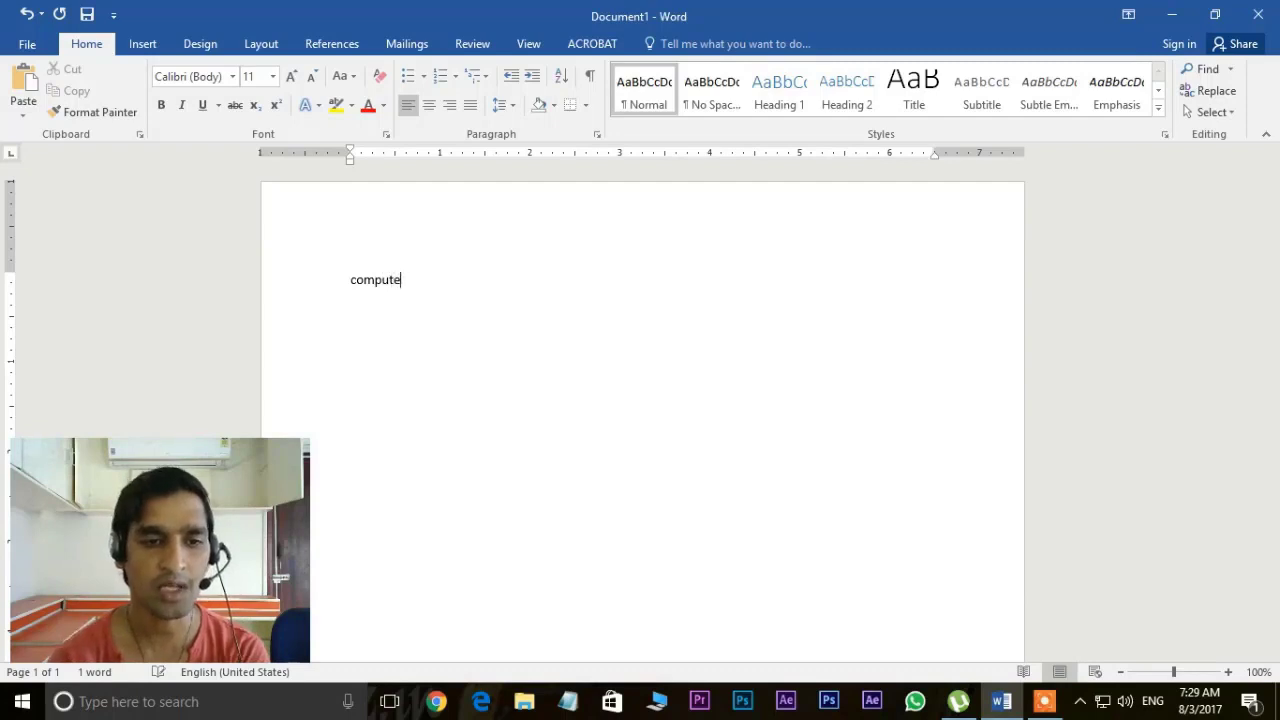
key("BackSpace")
key("BackSpace")
key("BackSpace")
key("BackSpace")
key("BackSpace")
key("BackSpace")
type("=ran")
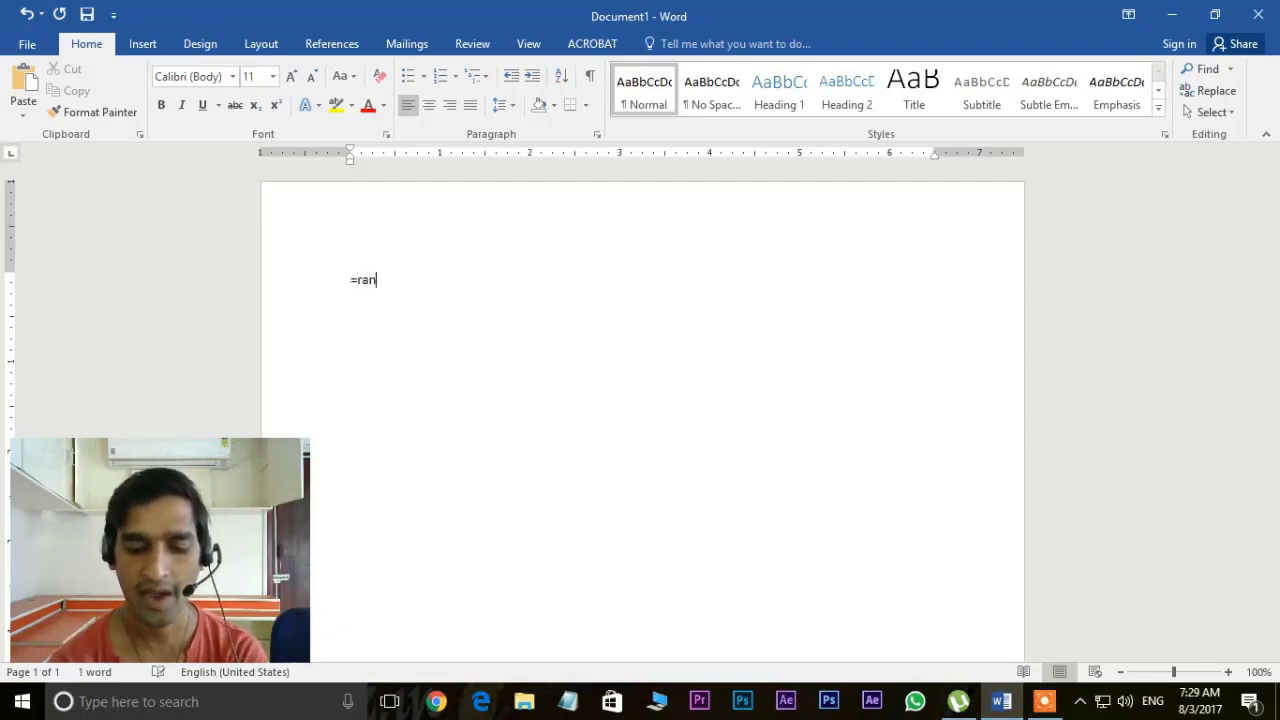
type("d(")
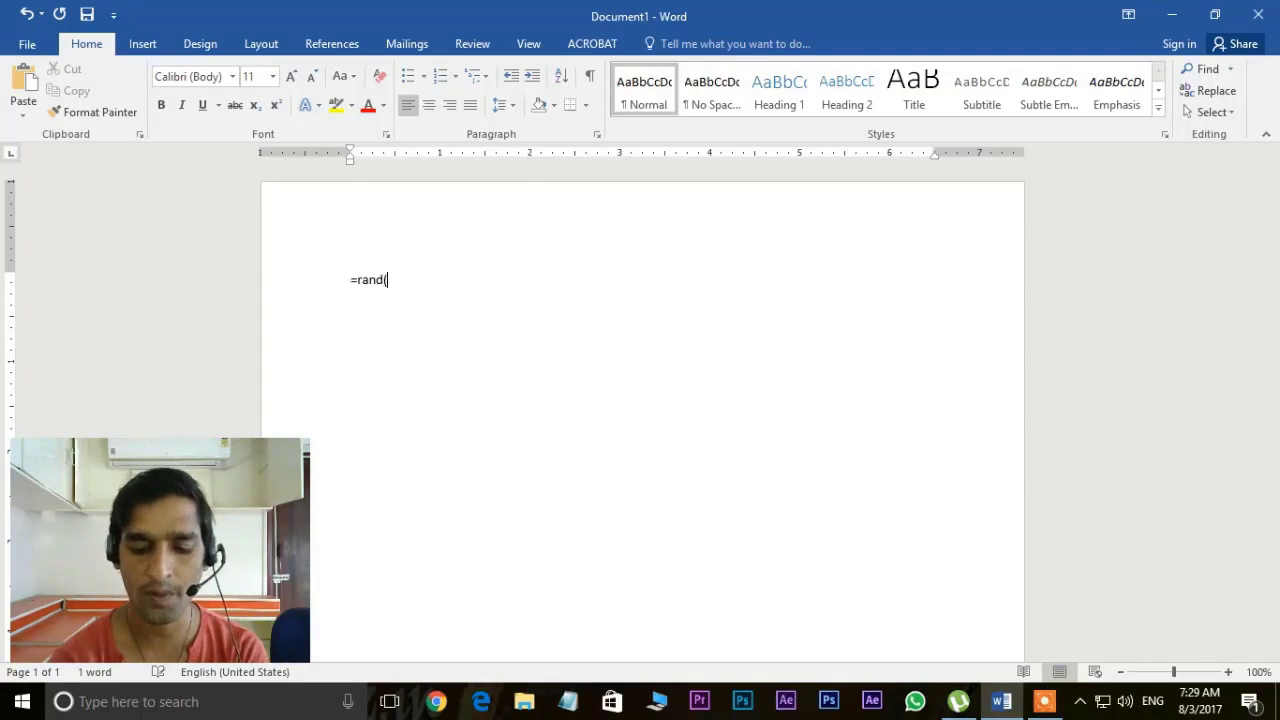
type(")")
key("Return")
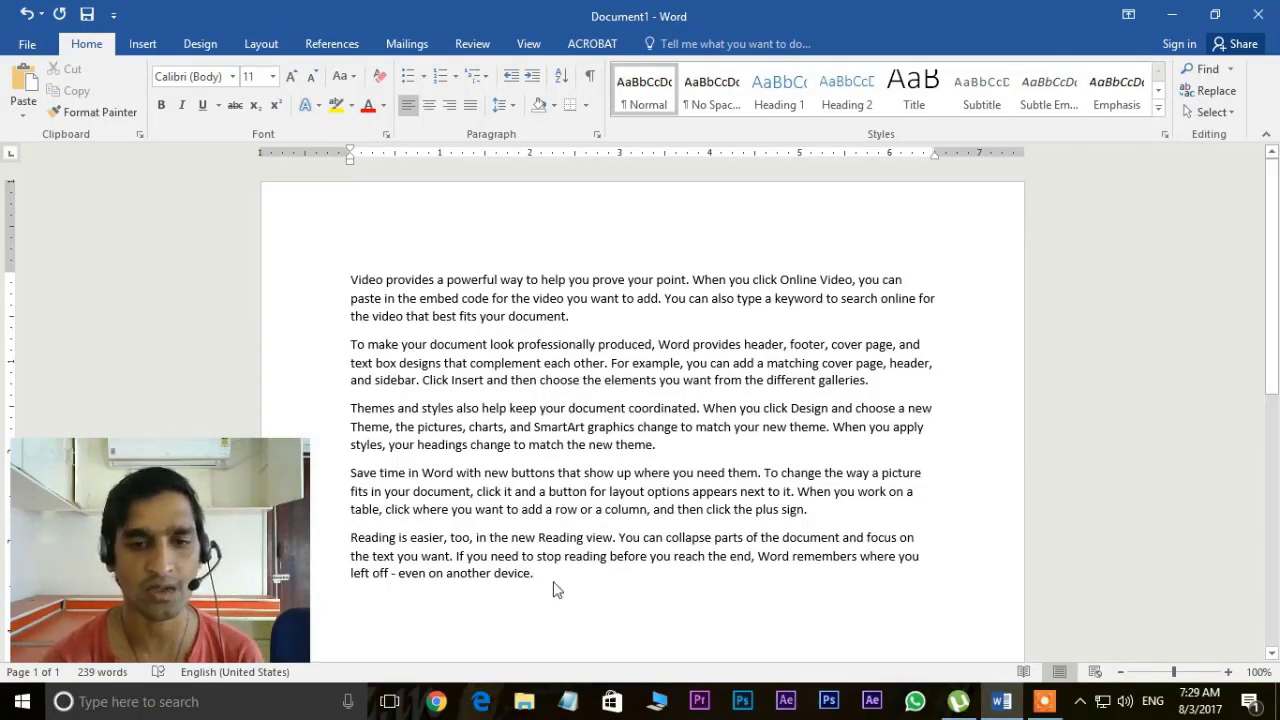
Step: Delete all text, generate and remove one =rand(1) sentence, then start a new =rand entry
left_click_drag(496, 572, 350, 278)
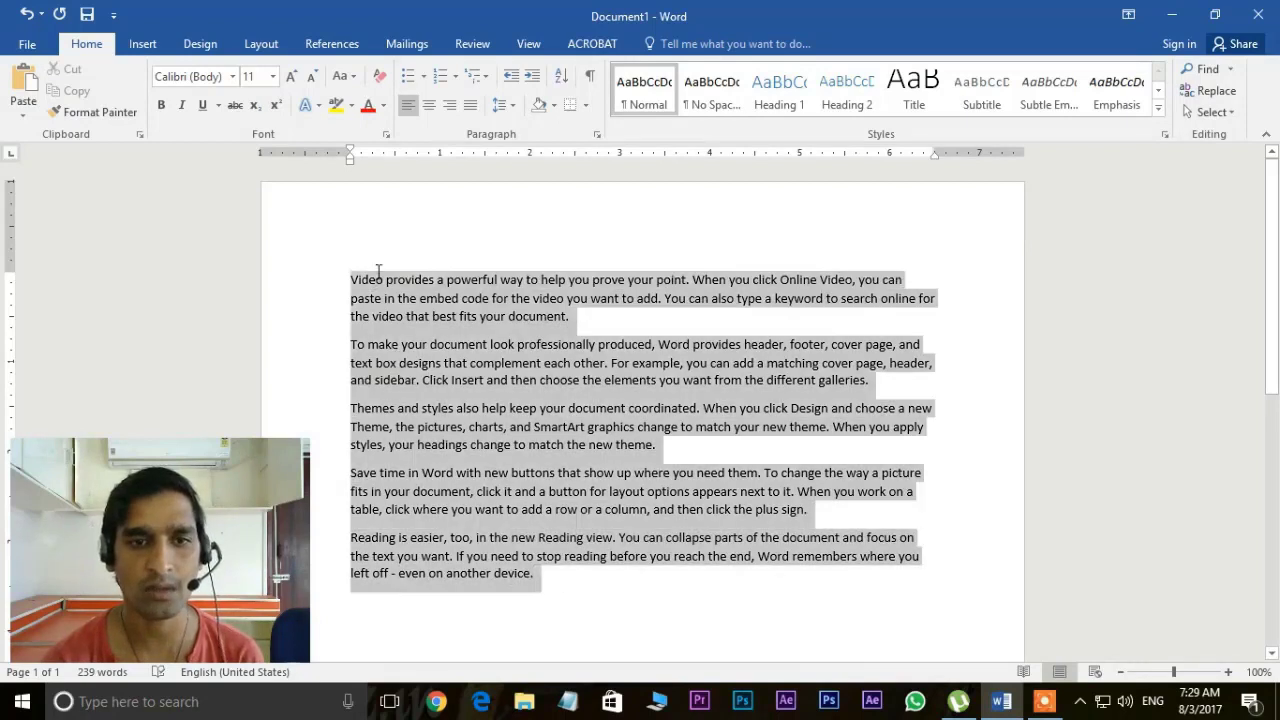
key("Delete")
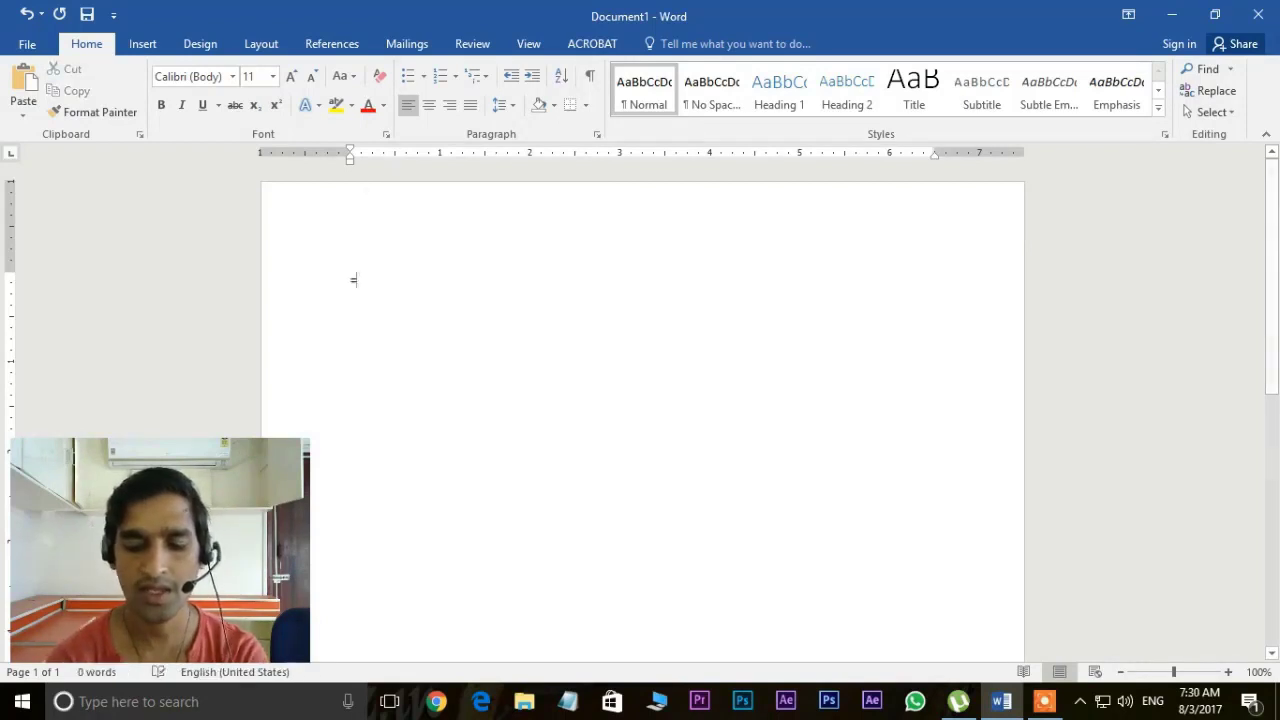
type("=rand")
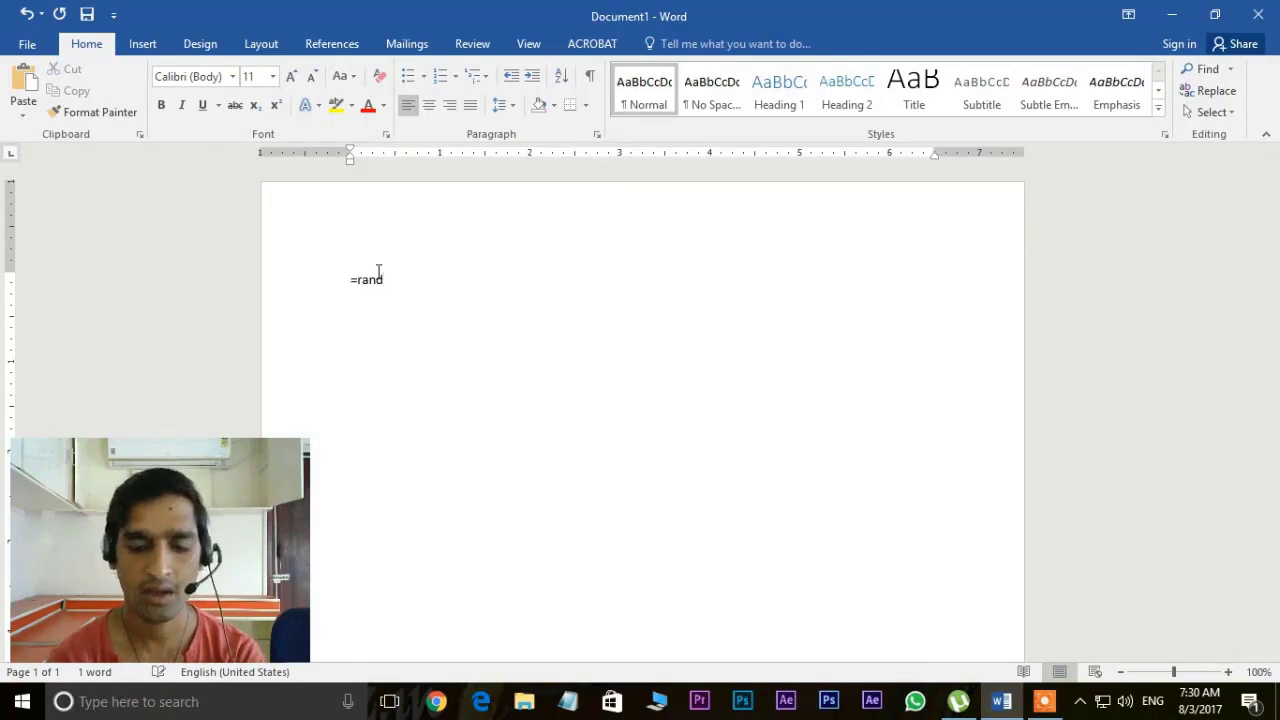
type("(")
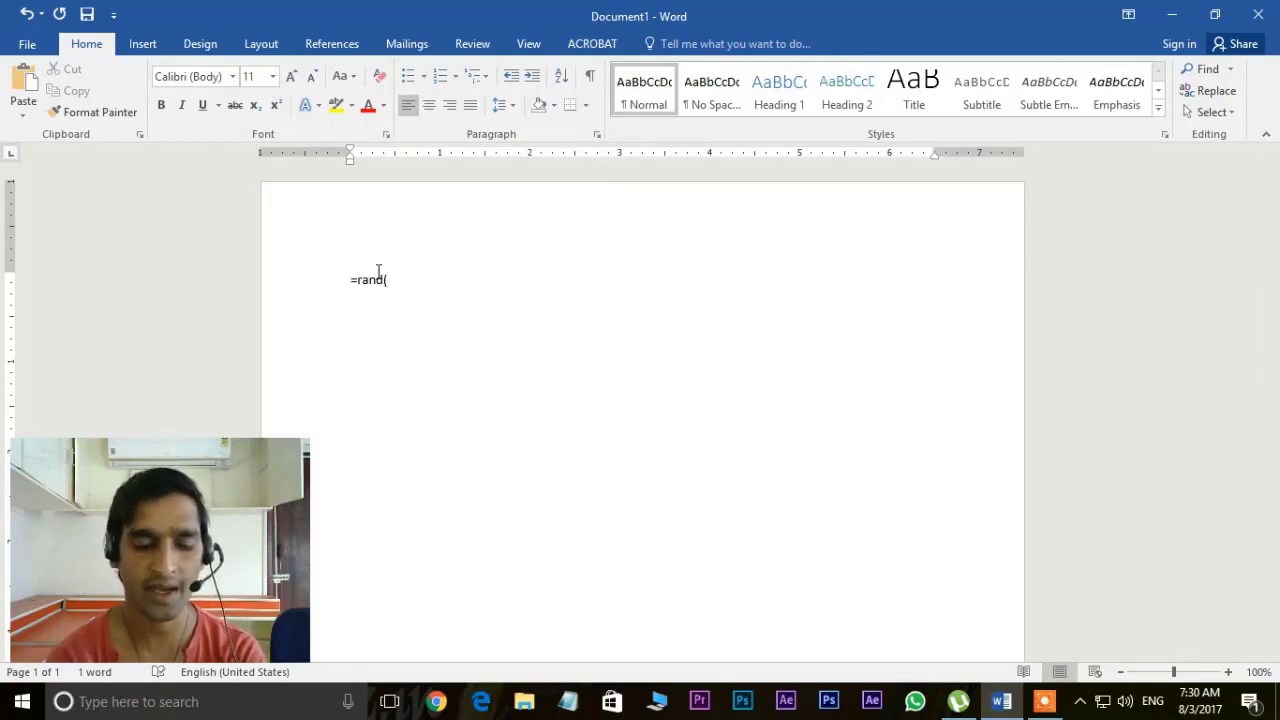
type("1,1")
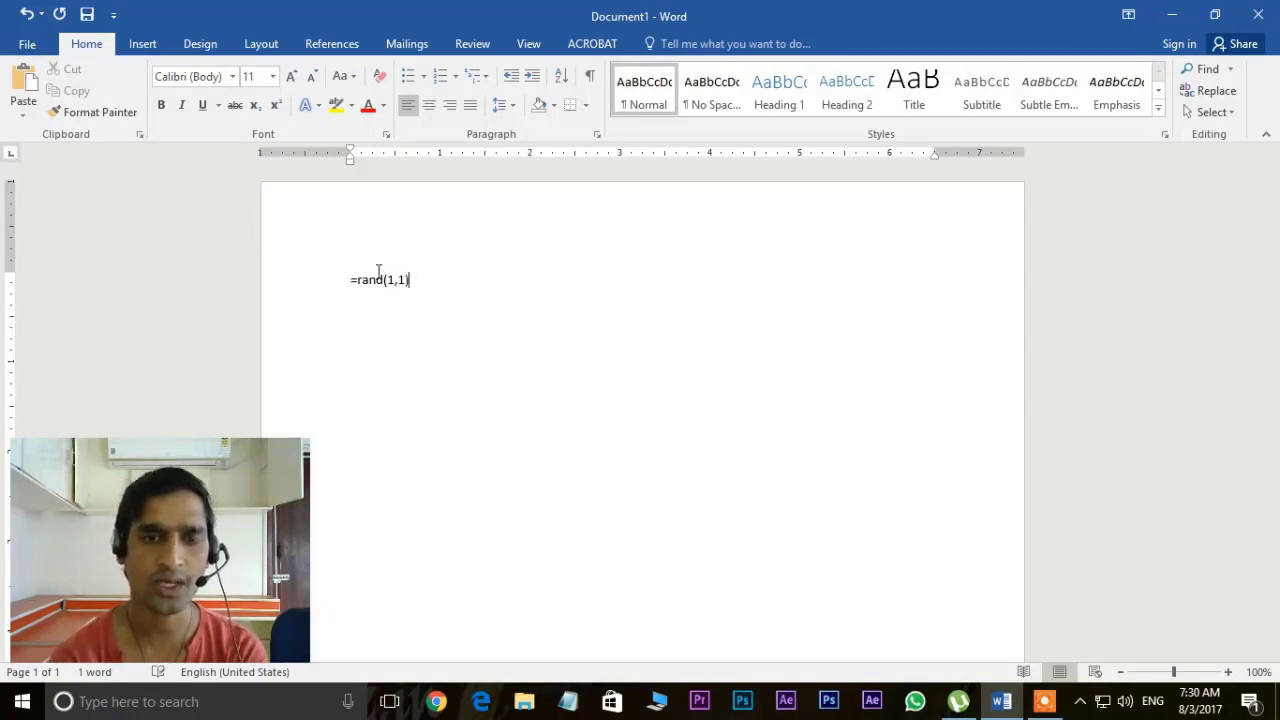
type(")")
key("Return")
triple_click(519, 281)
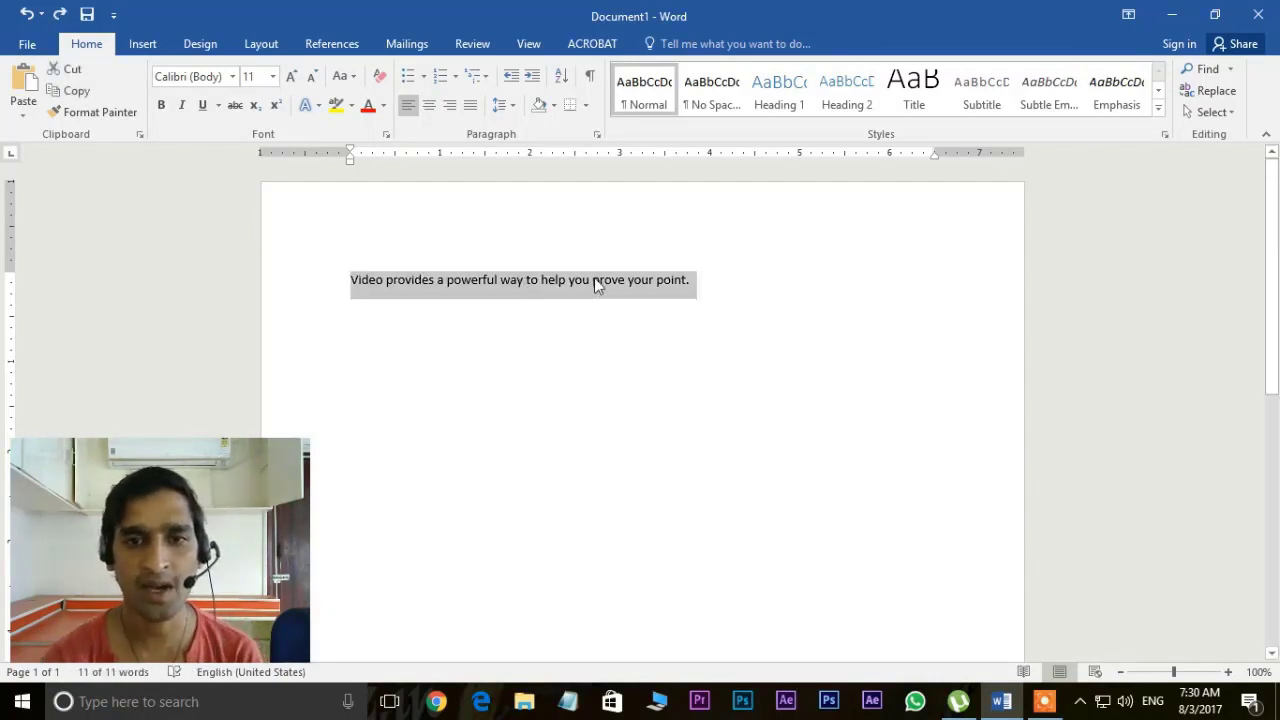
key("Delete")
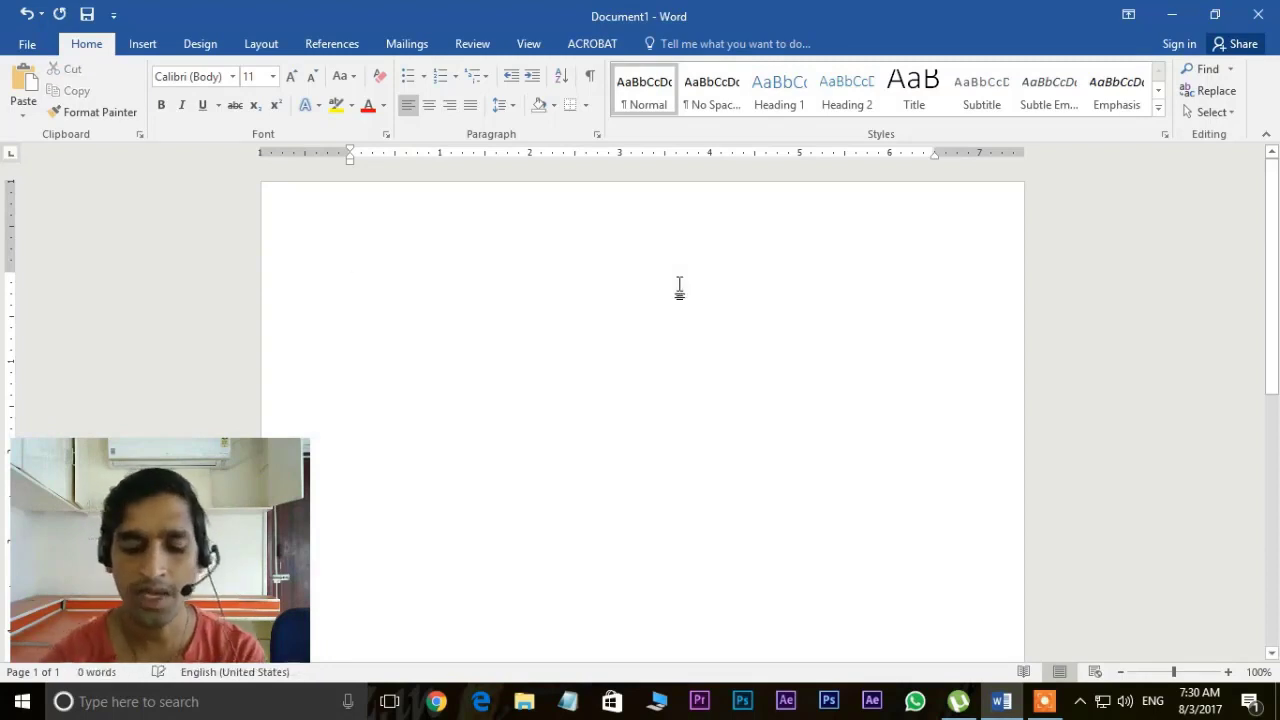
type("=rand")
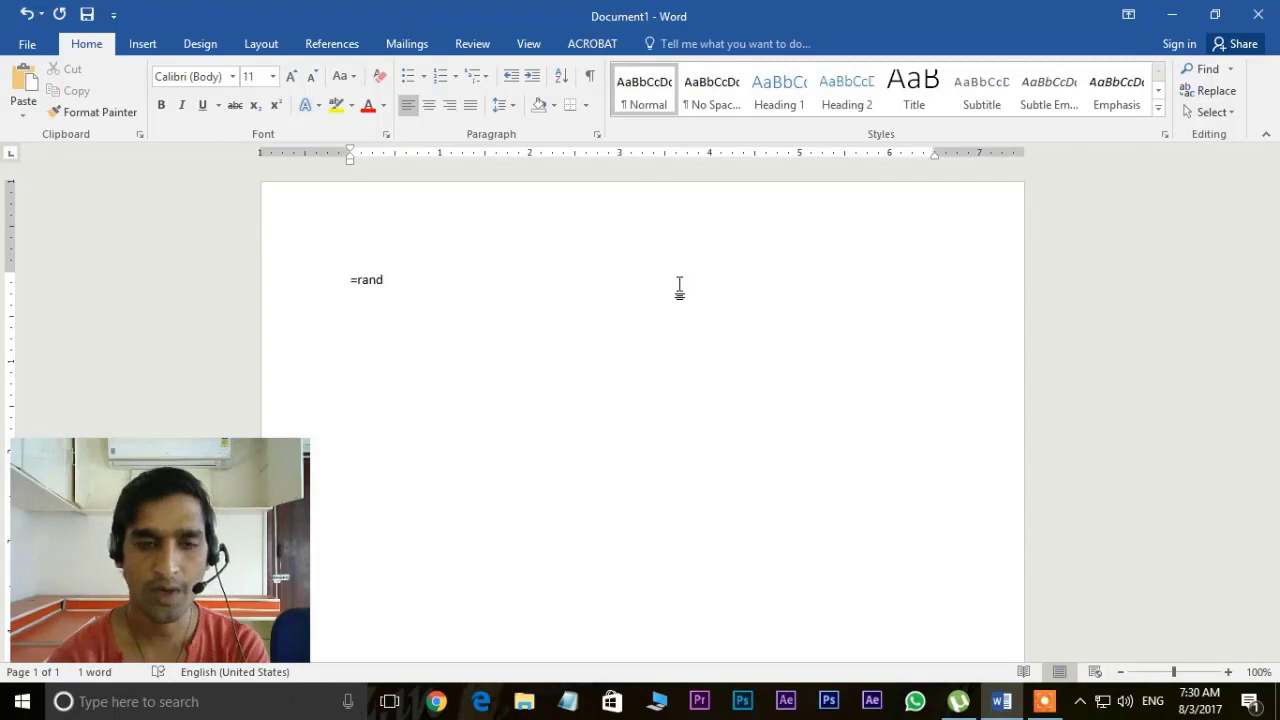
type("(5,5")
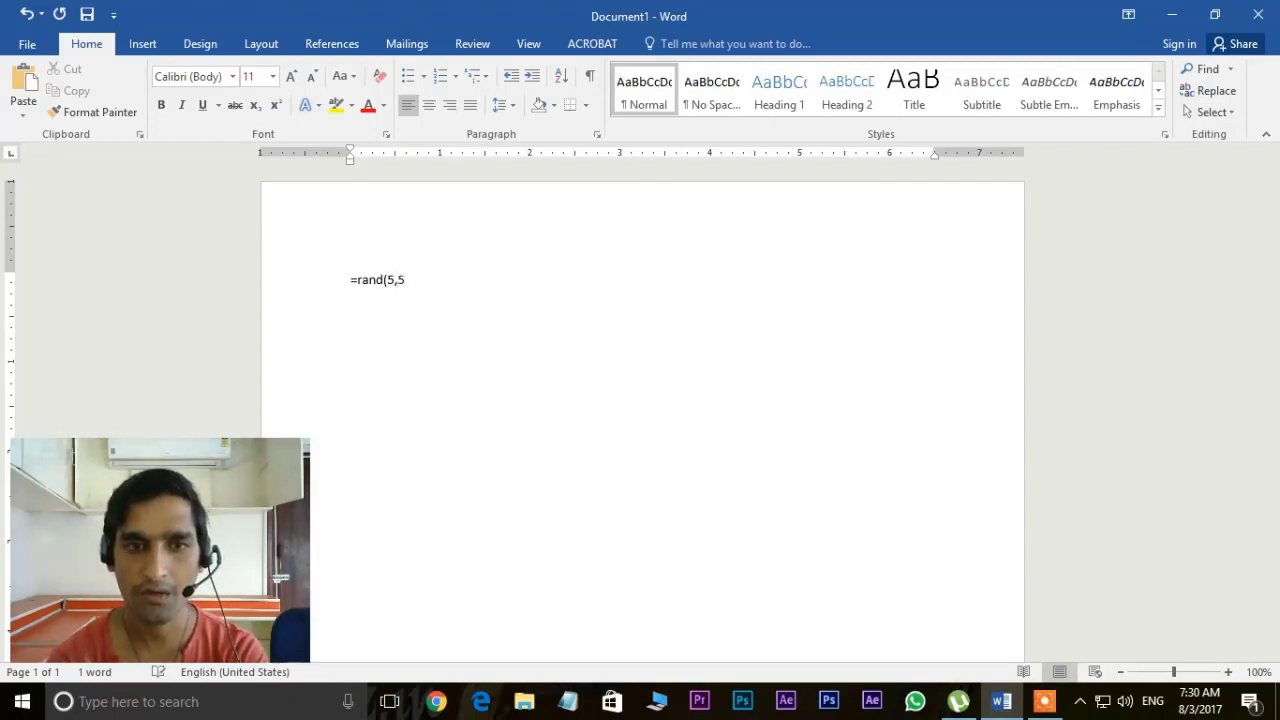
type(")")
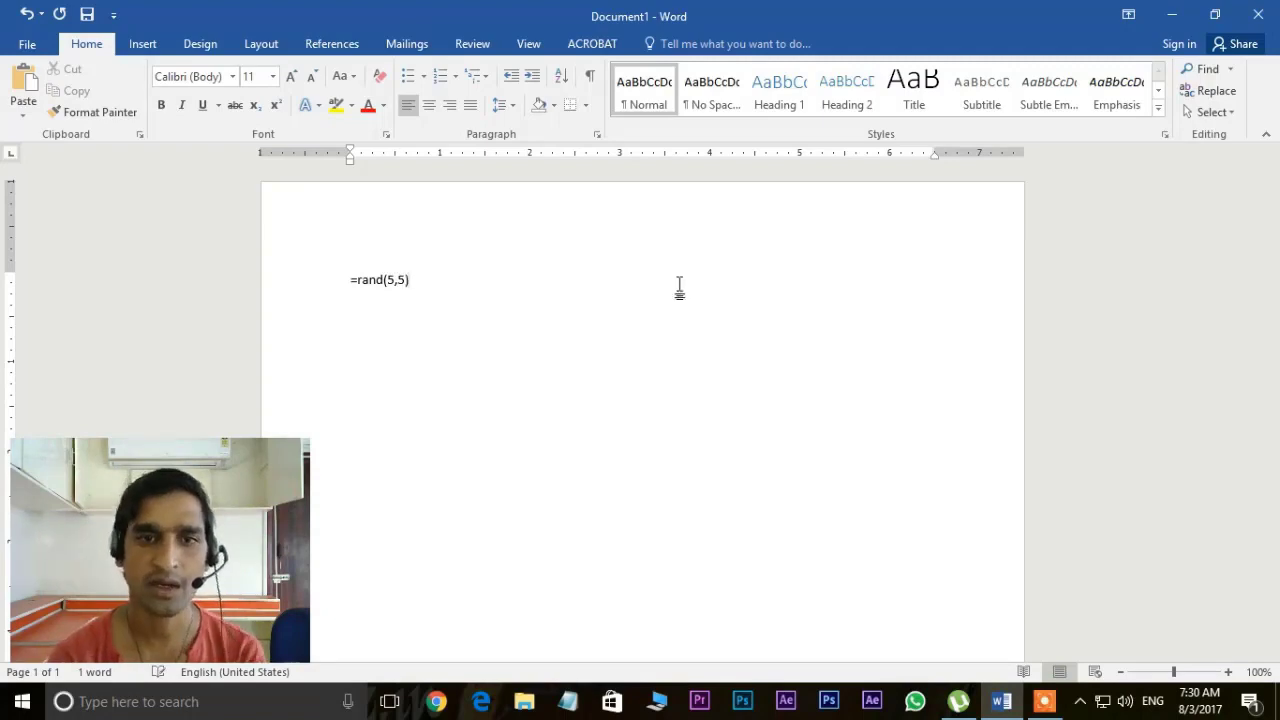
Step: Expand =rand(5,5) into five sample paragraphs and scroll through the generated text
key("Return")
scroll(677, 286, "up", 2)
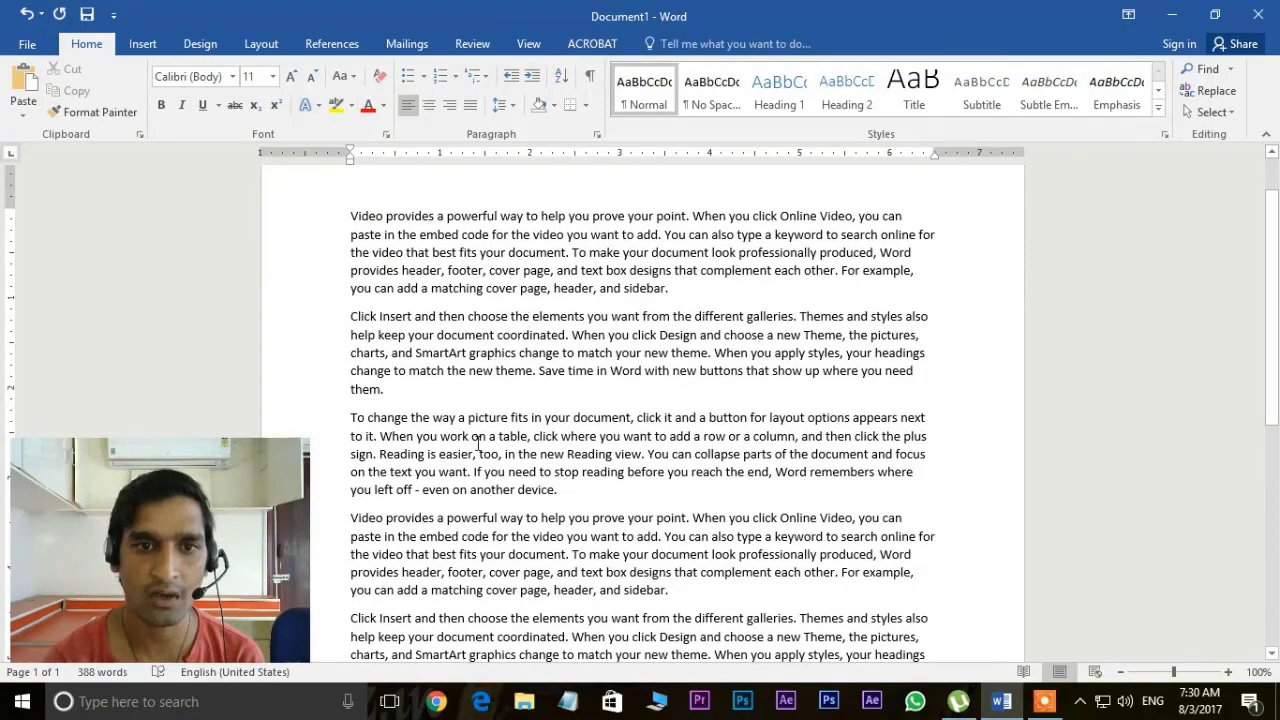
scroll(484, 466, "down", 2)
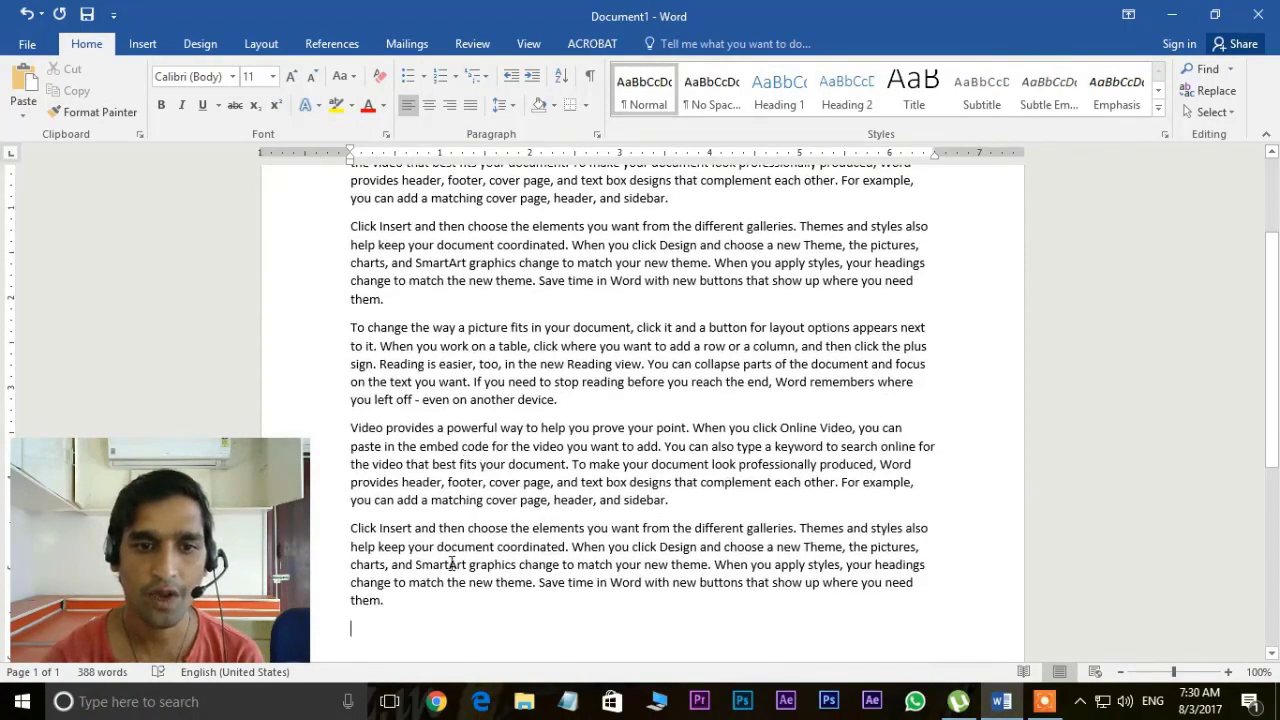
scroll(500, 480, "up", 3)
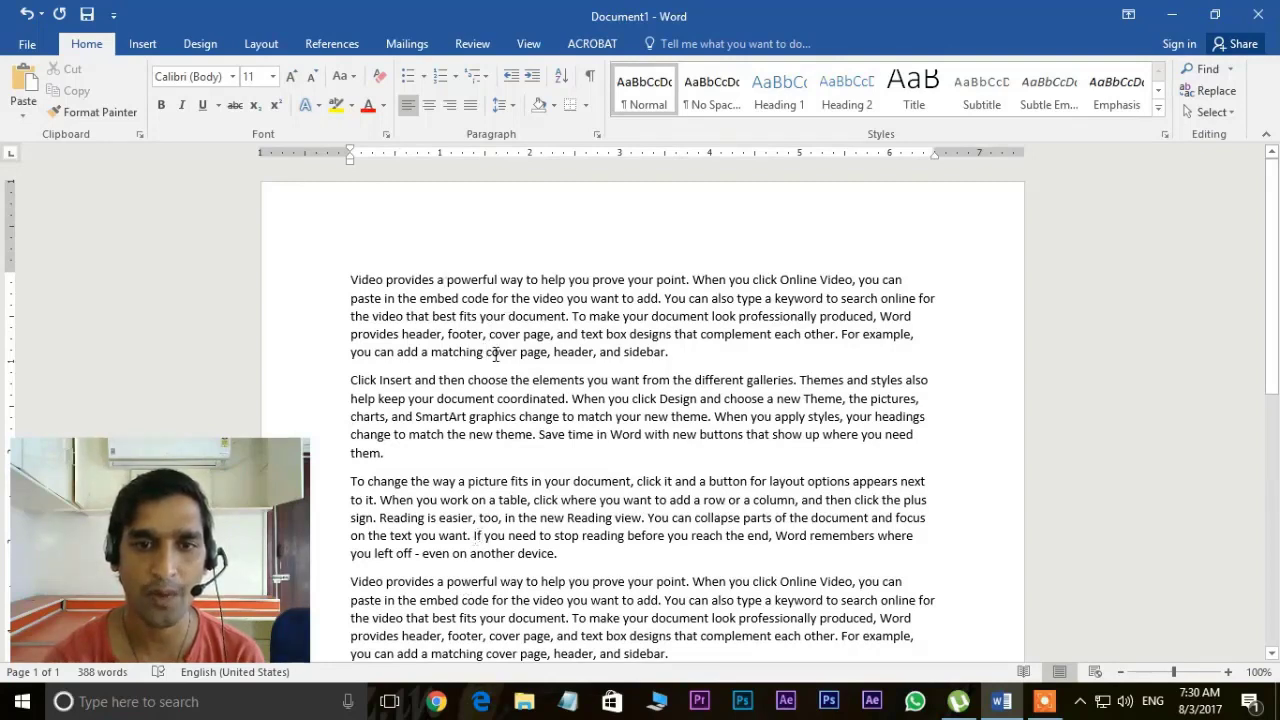
Step: Undo the sample text and swap =rand(5,5) for =rand(5,4), generating five four-sentence paragraphs
key("ctrl+z")
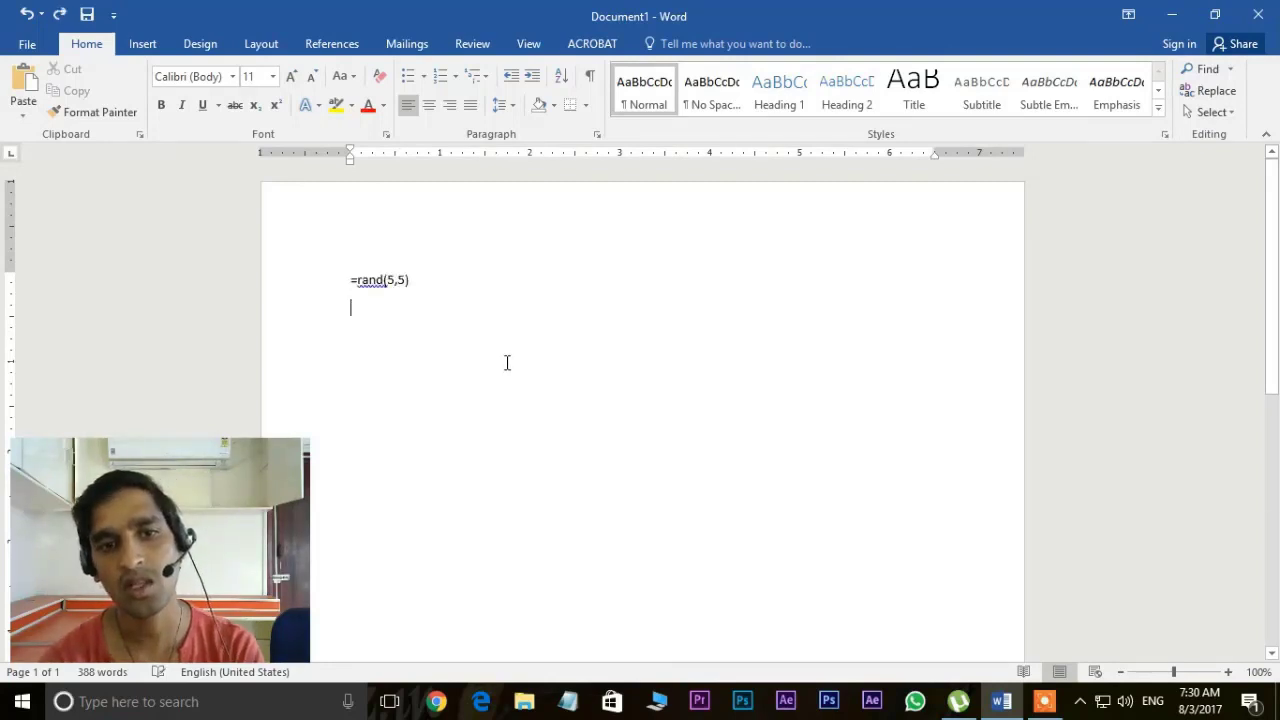
left_click_drag(422, 288, 317, 289)
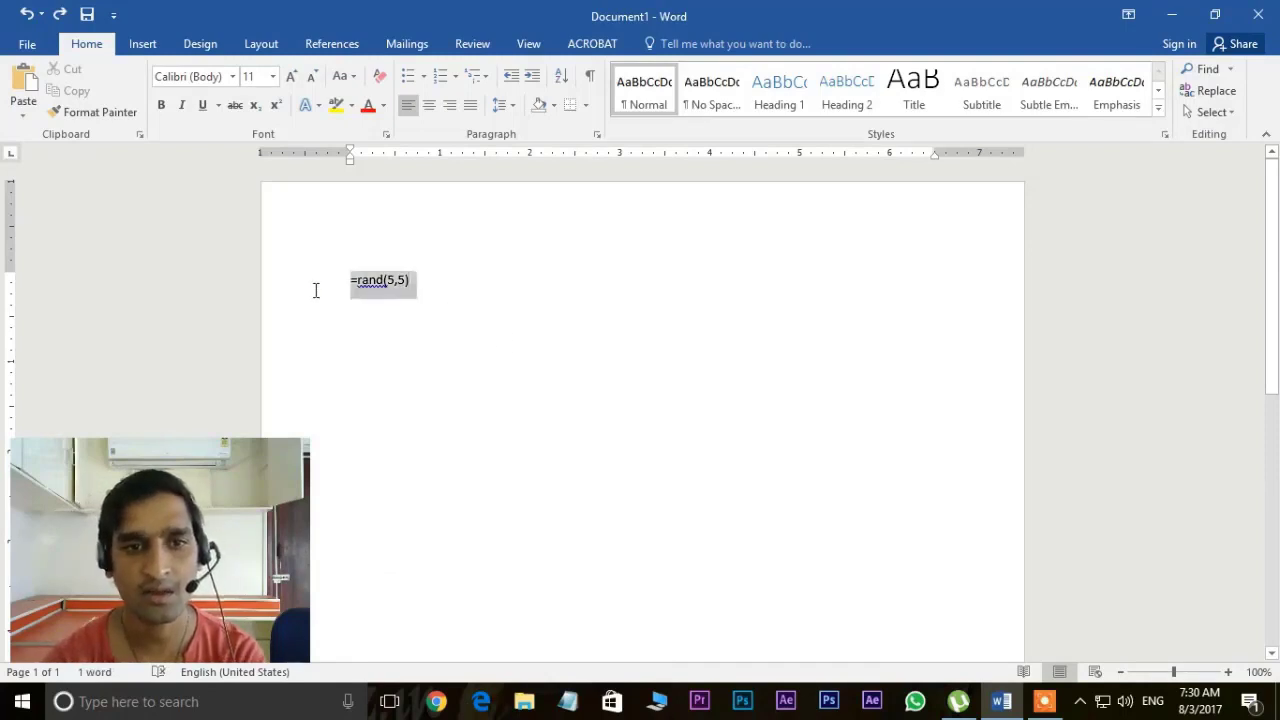
key("BackSpace")
type("=")
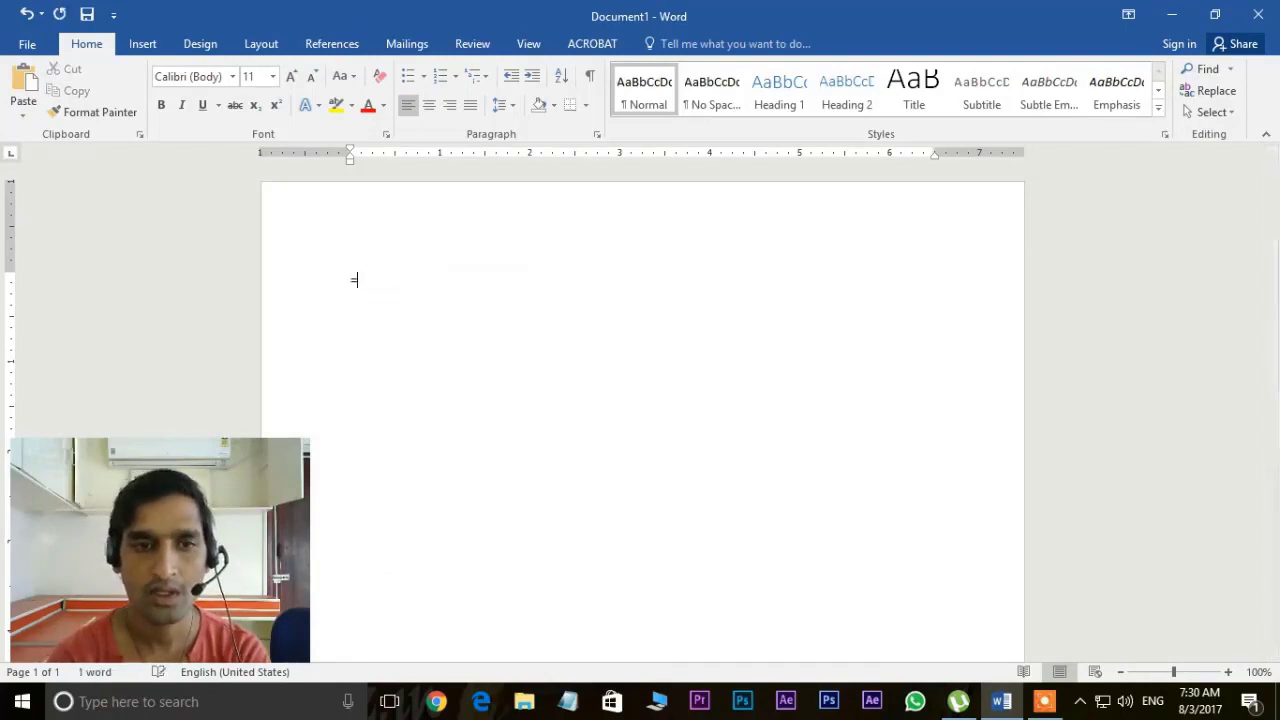
type("rand")
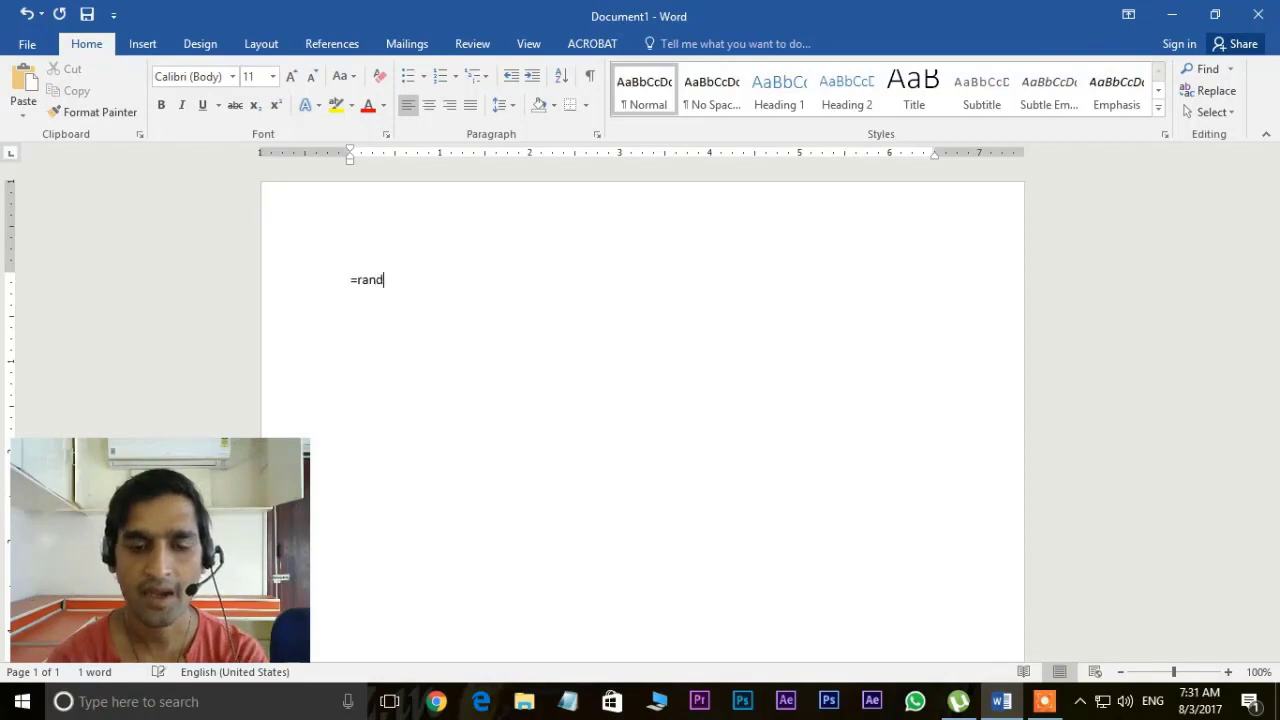
type("(")
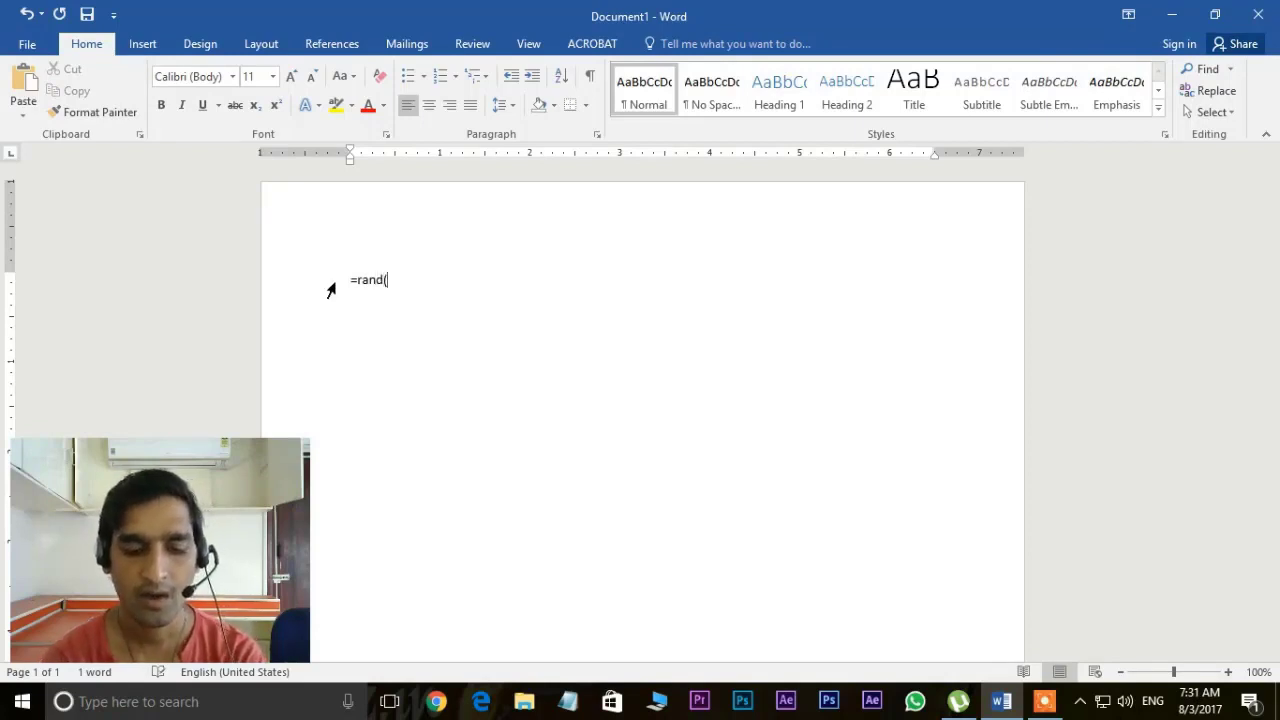
type("5,")
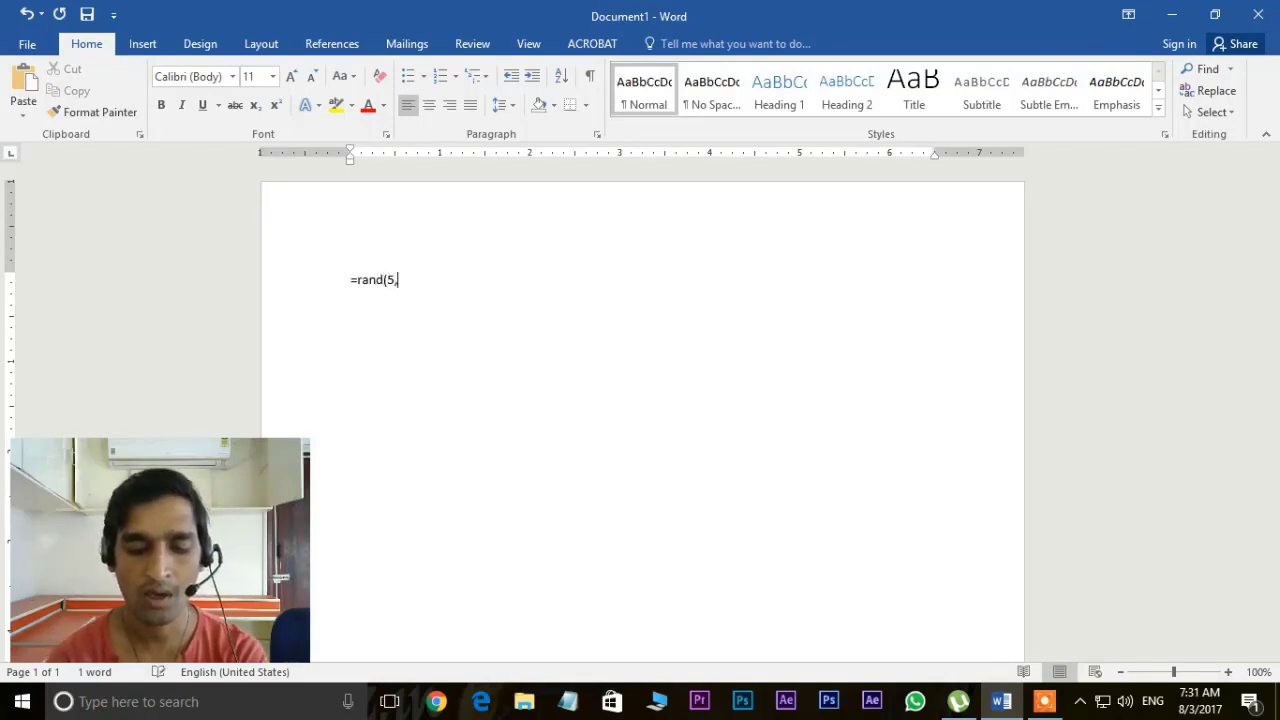
type("4)")
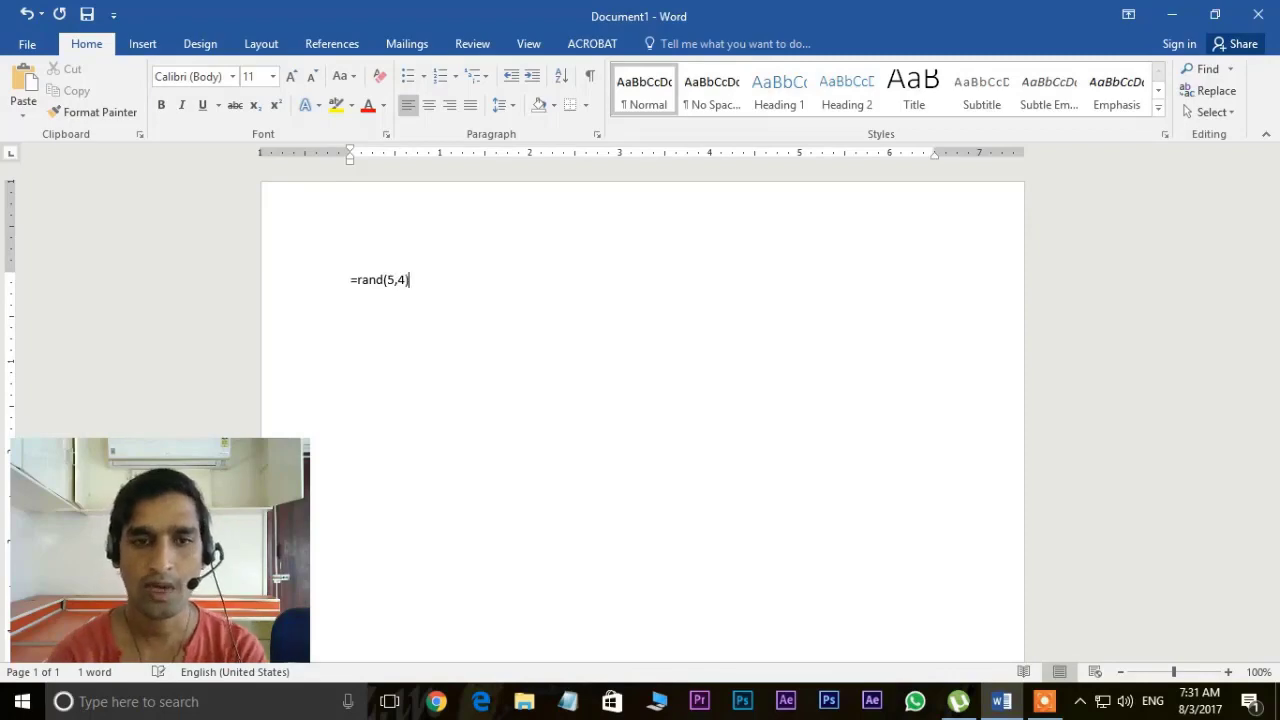
key("Return")
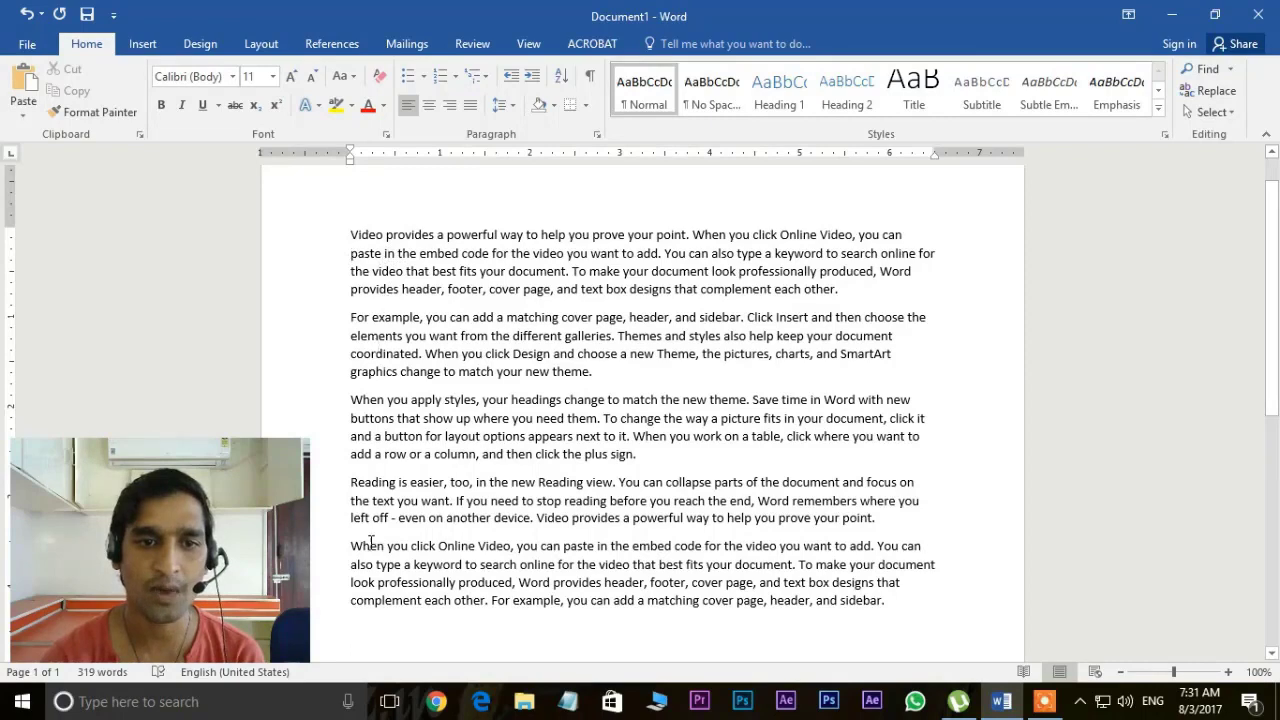
scroll(418, 410, "up", 1)
scroll(421, 413, "down", 1)
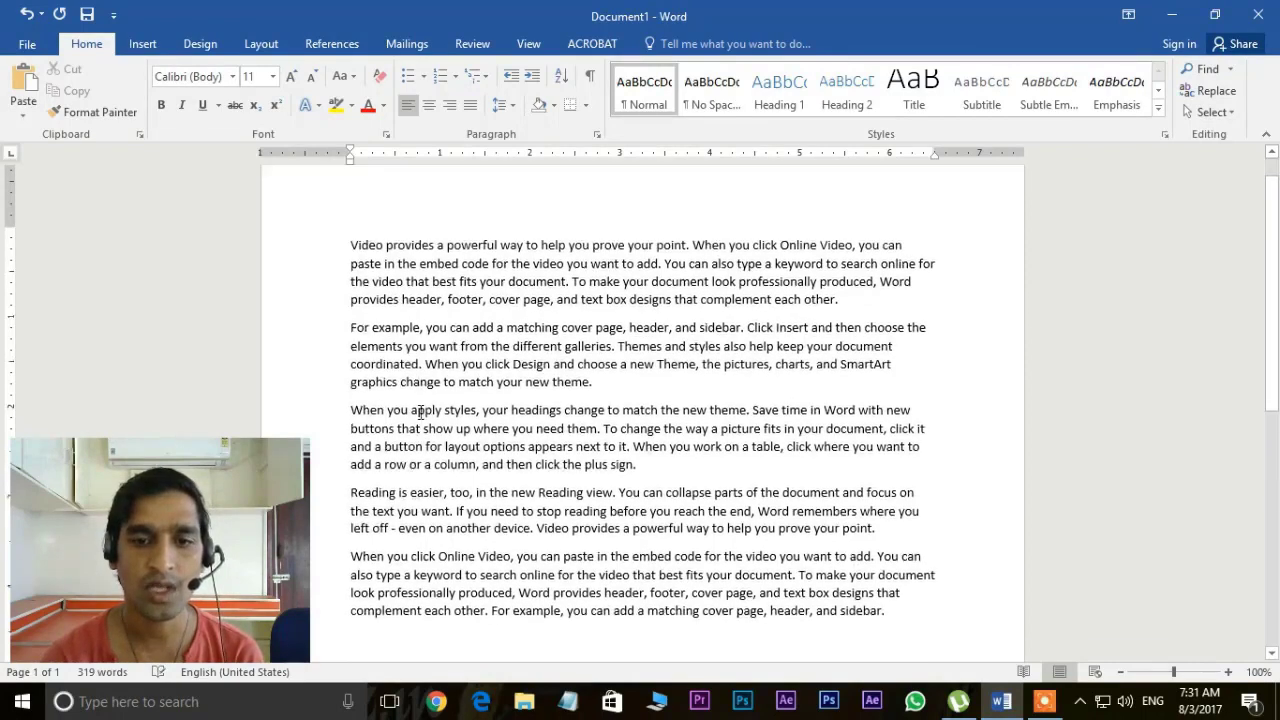
left_click_drag(891, 604, 358, 212)
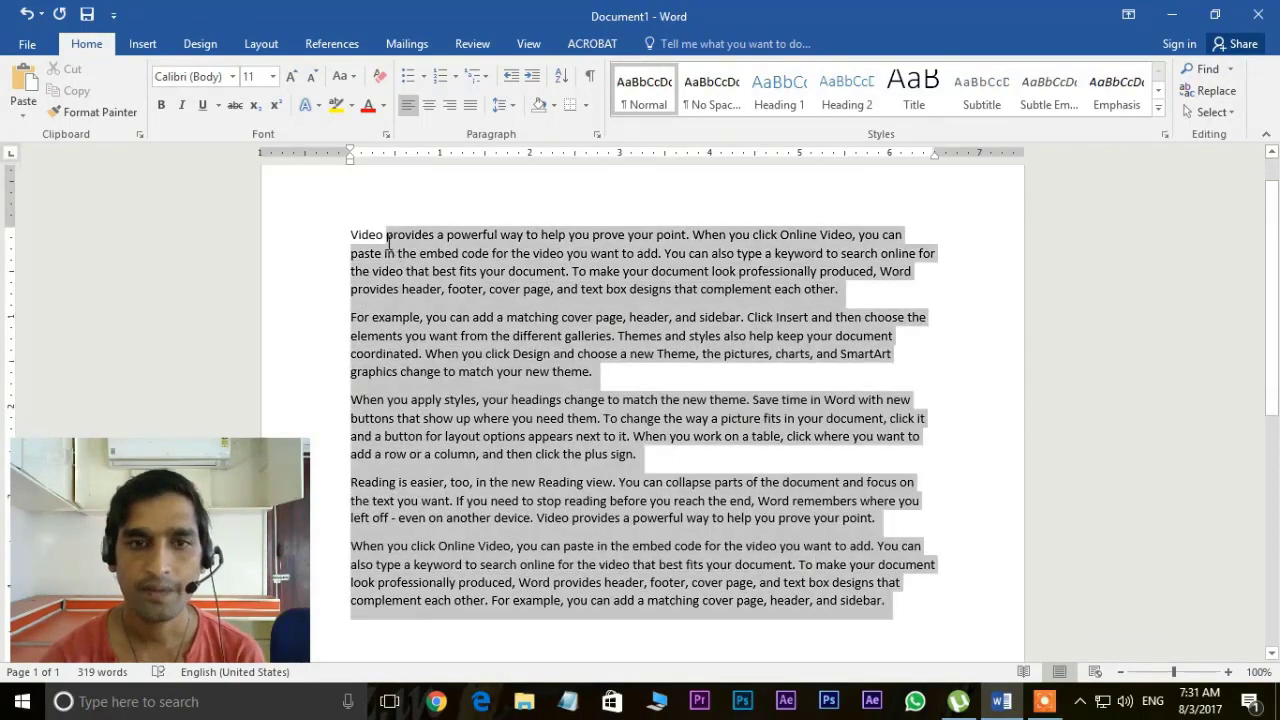
type("=rand")
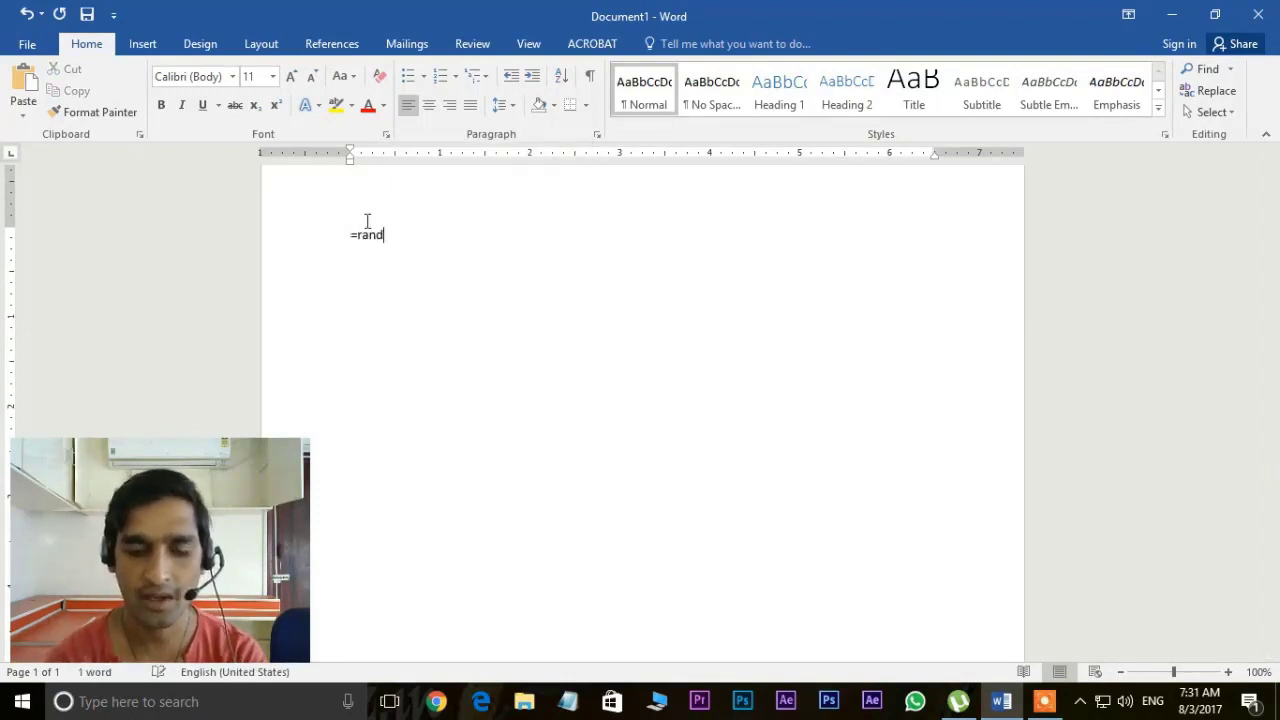
type("(1")
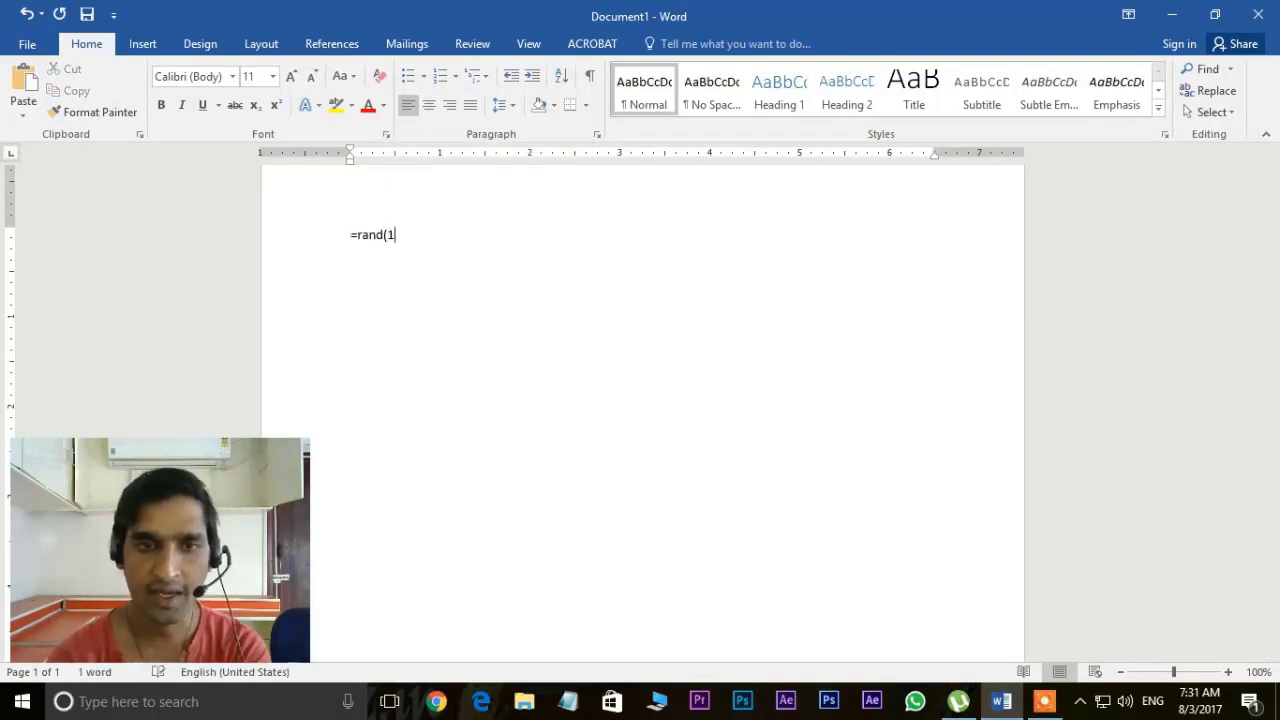
type("0,")
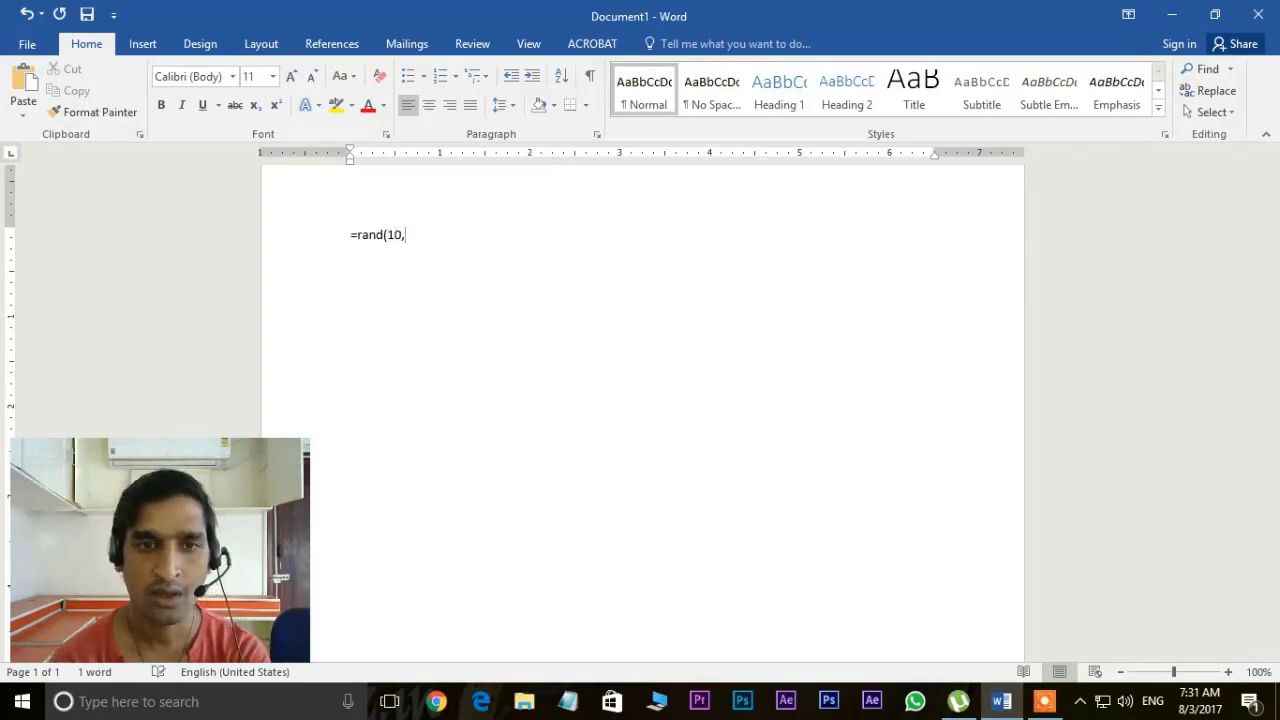
type("10")
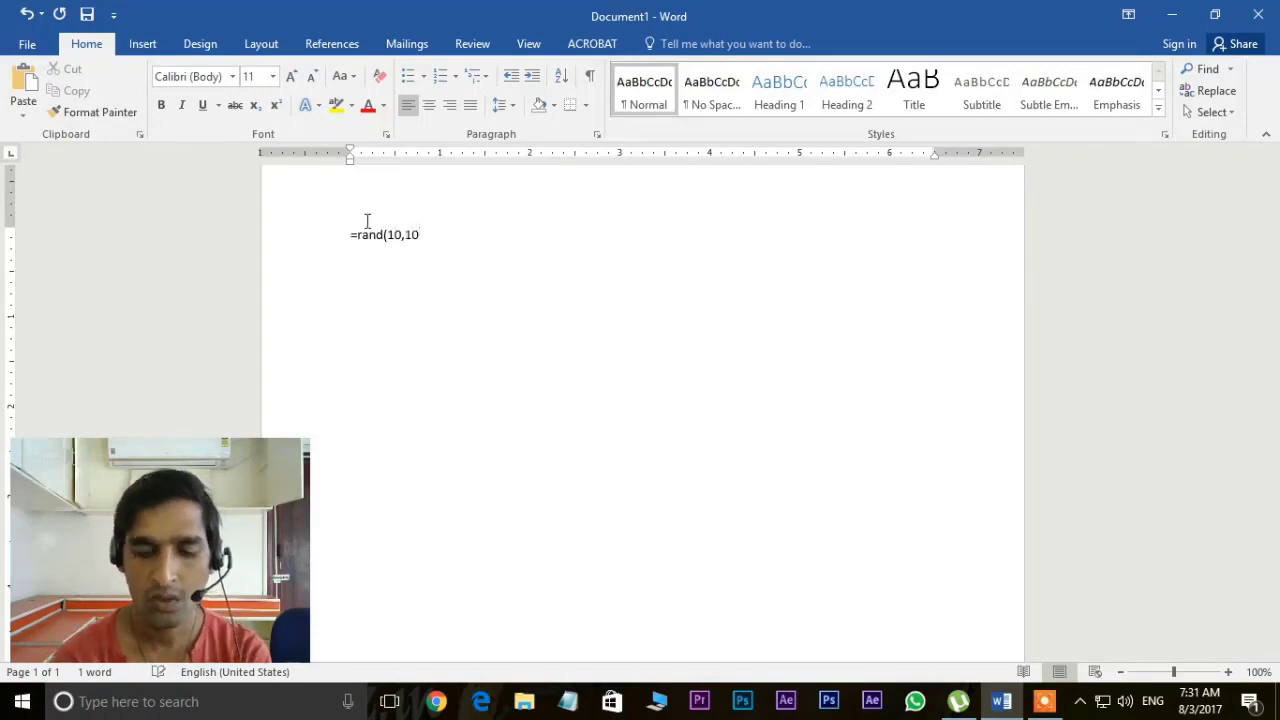
type(")")
key("Return")
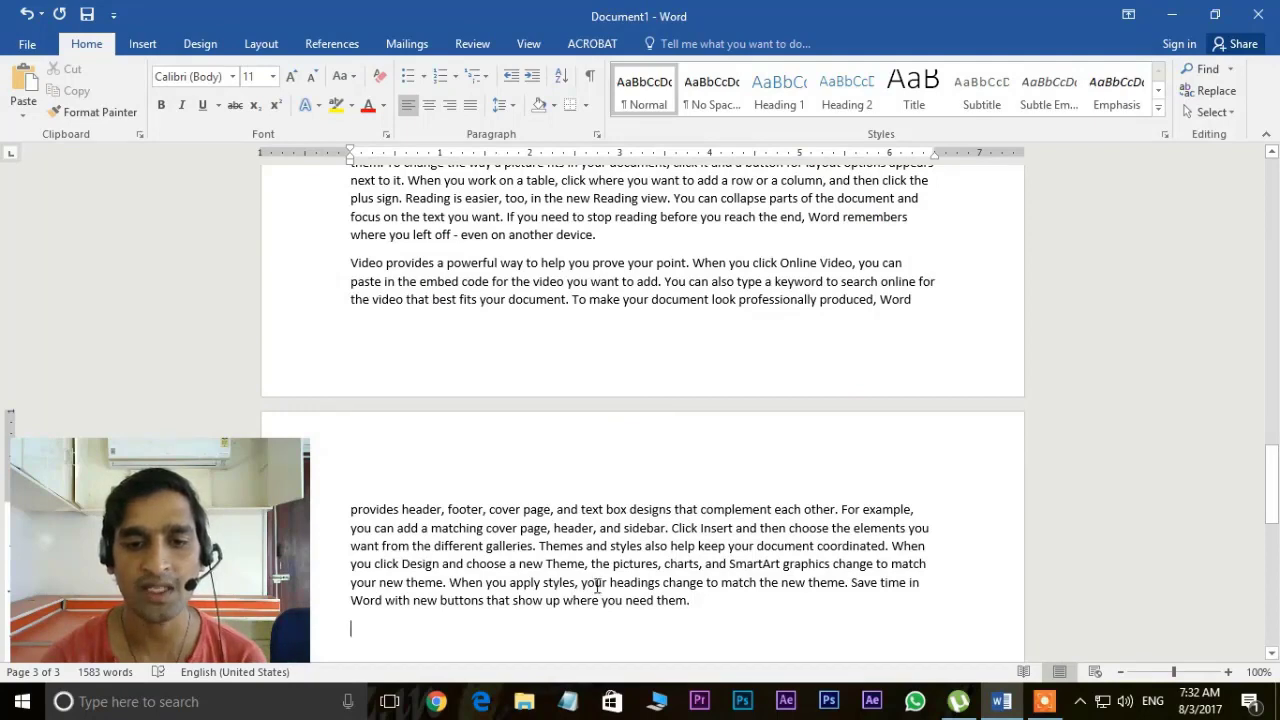
left_click(707, 614)
scroll(720, 603, "up", 3)
scroll(720, 603, "up", 2)
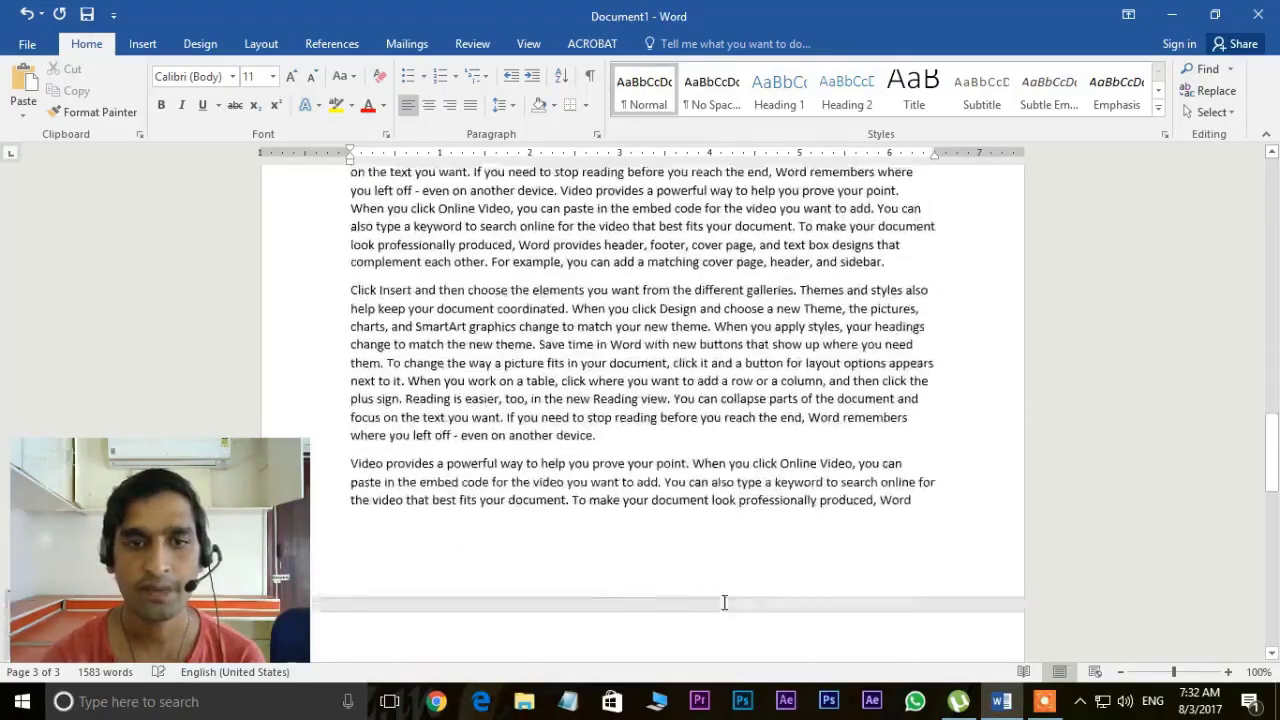
scroll(718, 600, "down", 5)
scroll(720, 600, "up", 5)
scroll(720, 600, "up", 5)
scroll(722, 599, "up", 5)
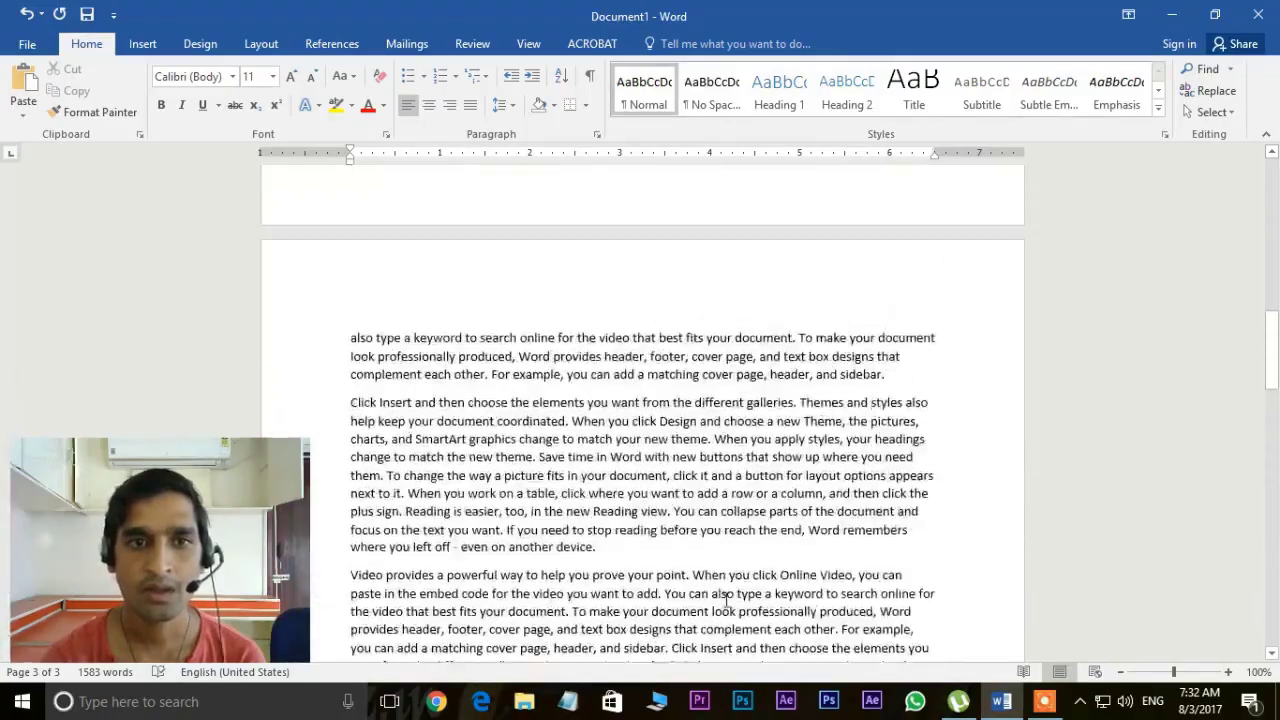
scroll(726, 598, "up", 5)
scroll(726, 598, "up", 5)
scroll(726, 598, "up", 5)
scroll(726, 598, "up", 5)
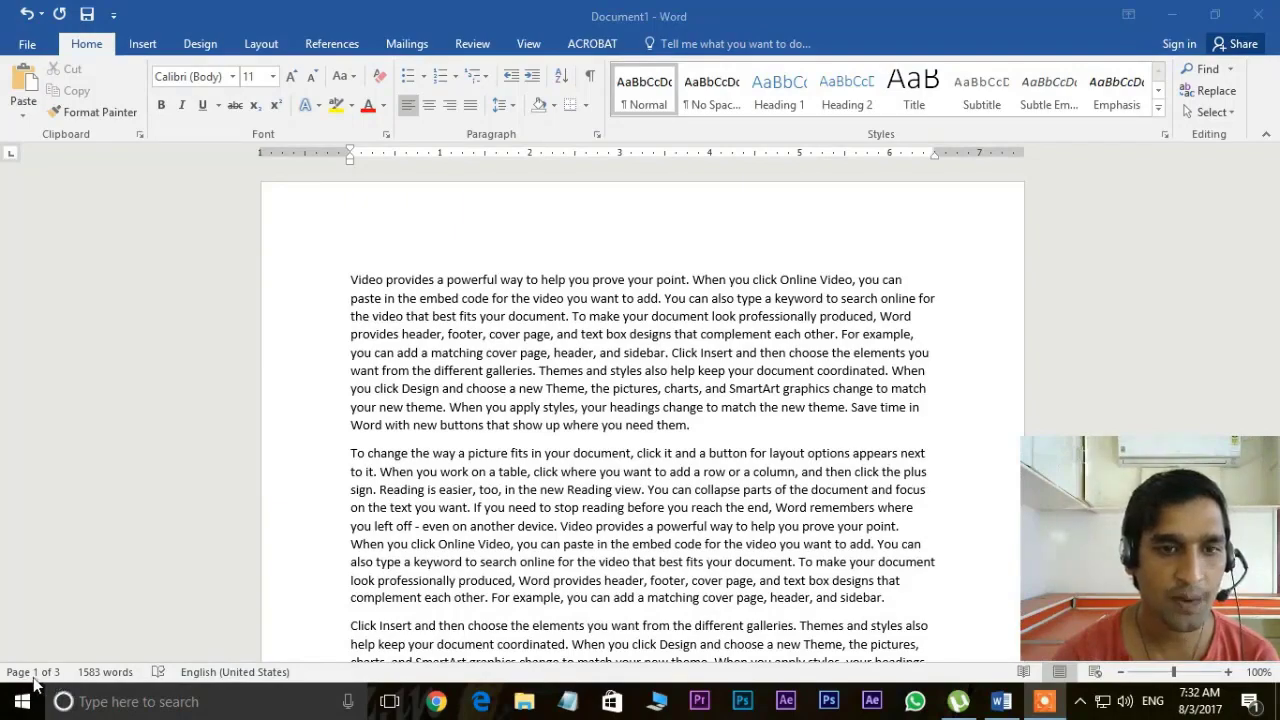
scroll(663, 451, "down", 5)
scroll(663, 451, "down", 6)
scroll(665, 448, "down", 6)
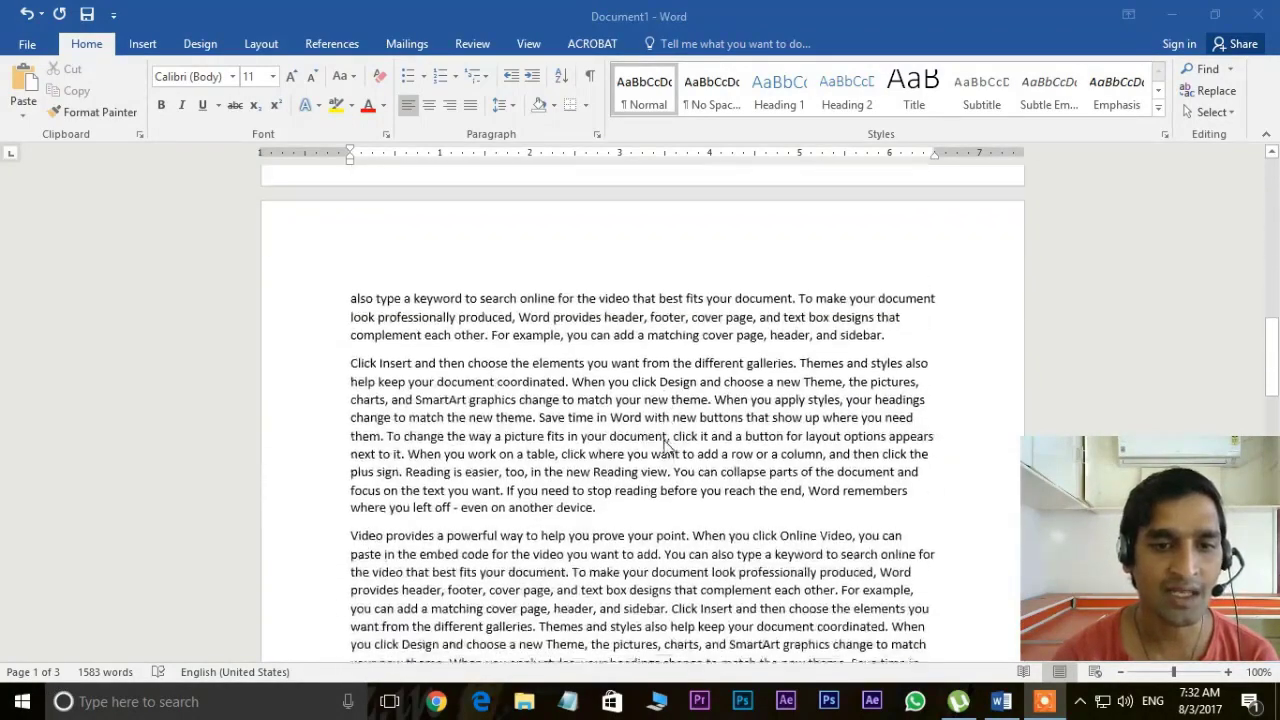
scroll(666, 447, "down", 4)
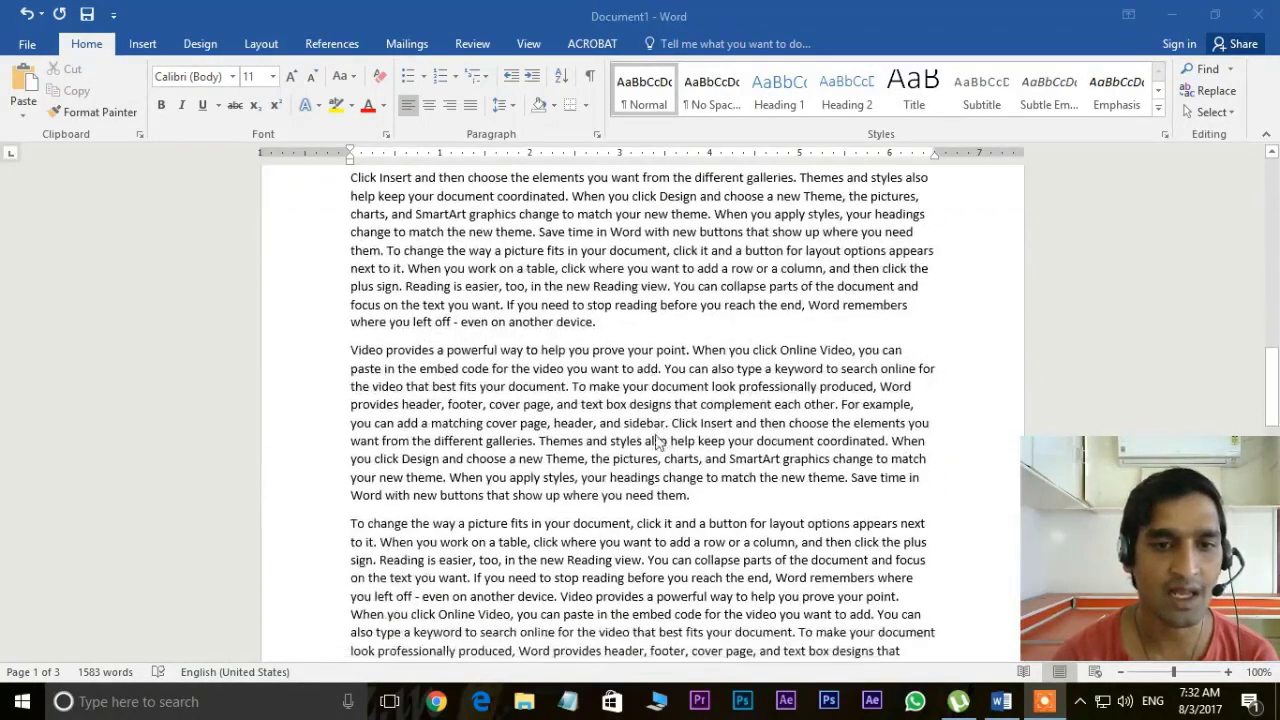
left_click(562, 392)
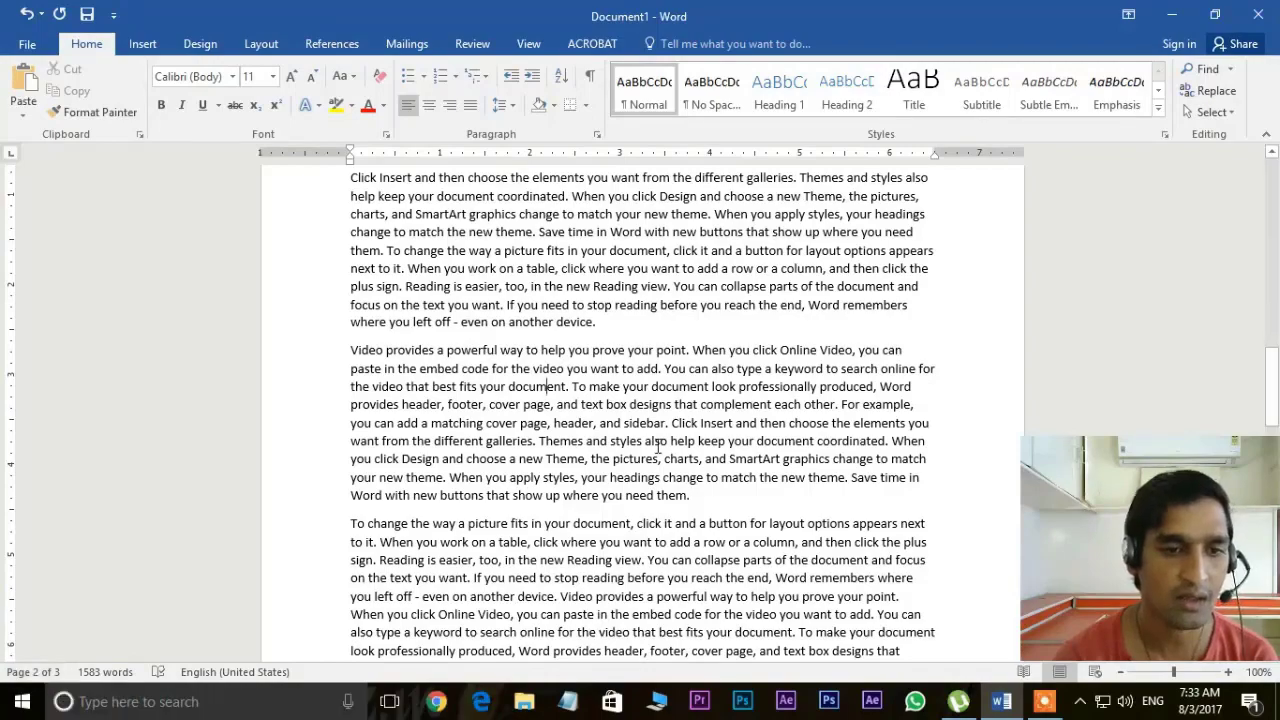
scroll(656, 446, "down", 10)
scroll(656, 446, "up", 6)
scroll(656, 446, "up", 15)
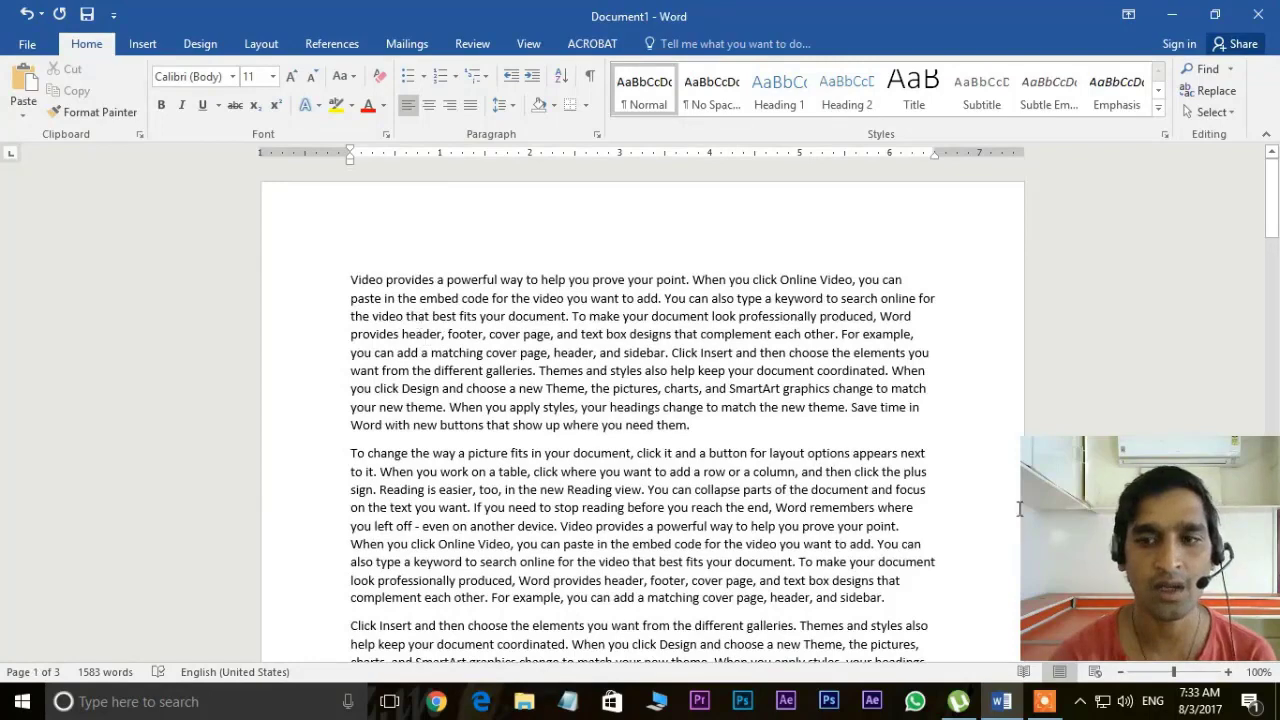
left_click_drag(1124, 516, 154, 488)
scroll(547, 345, "down", 1)
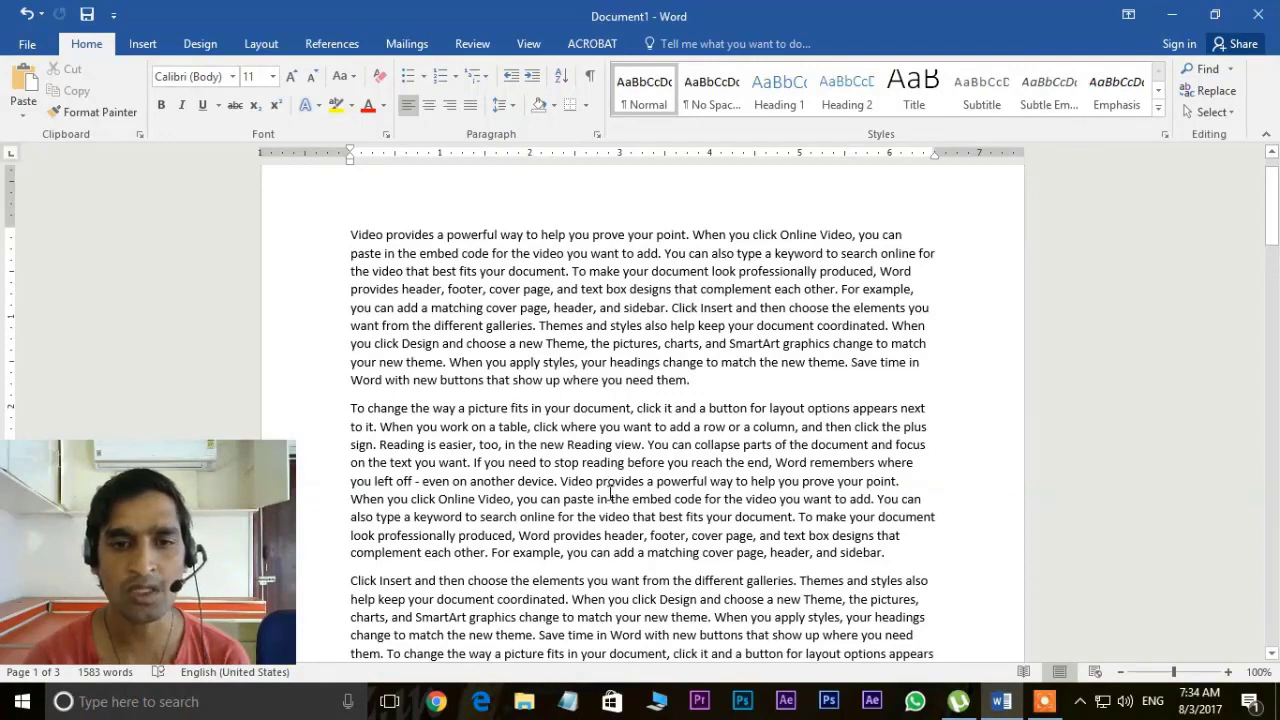
left_click(524, 240)
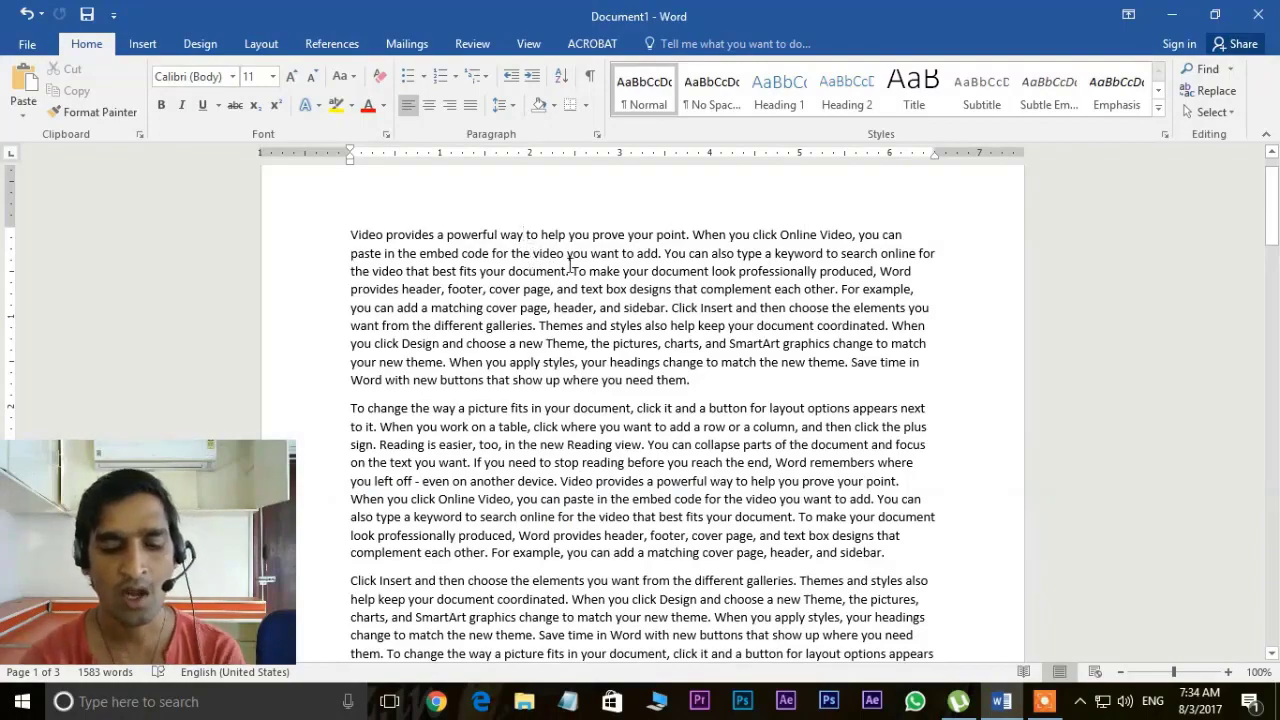
key("ctrl+a")
scroll(656, 325, "down", 15)
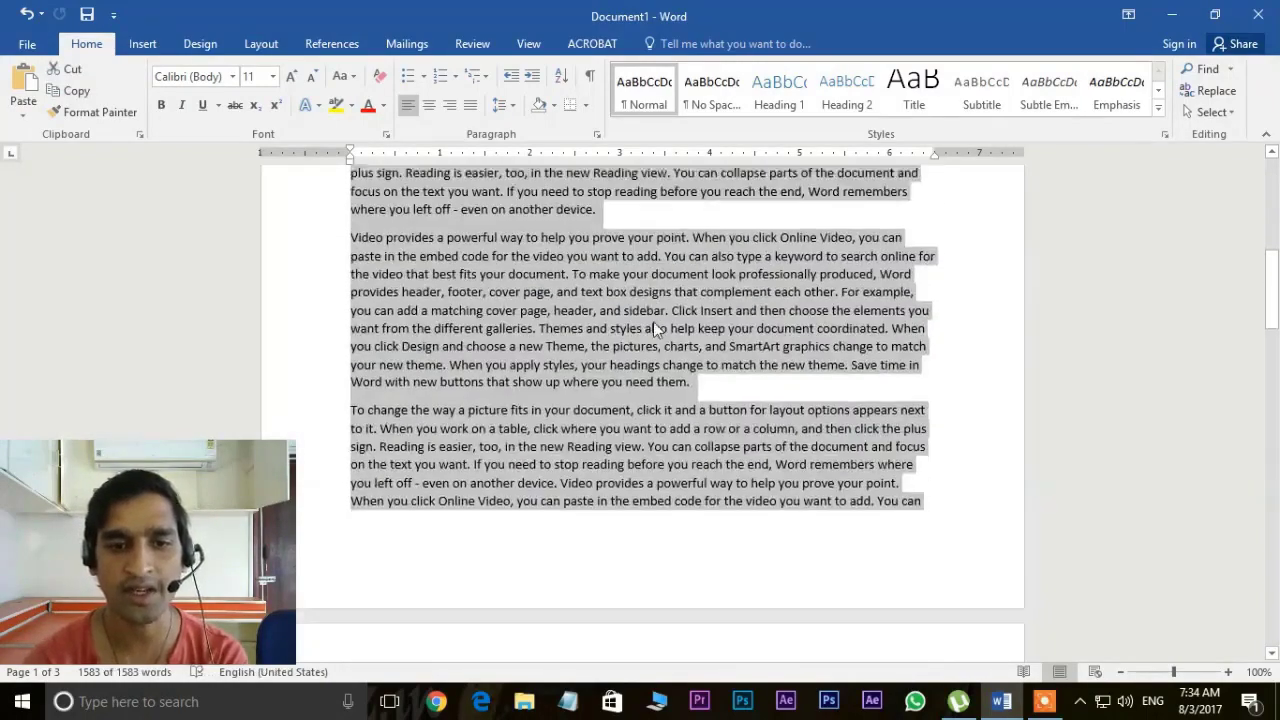
scroll(656, 331, "down", 3)
scroll(656, 331, "down", 3)
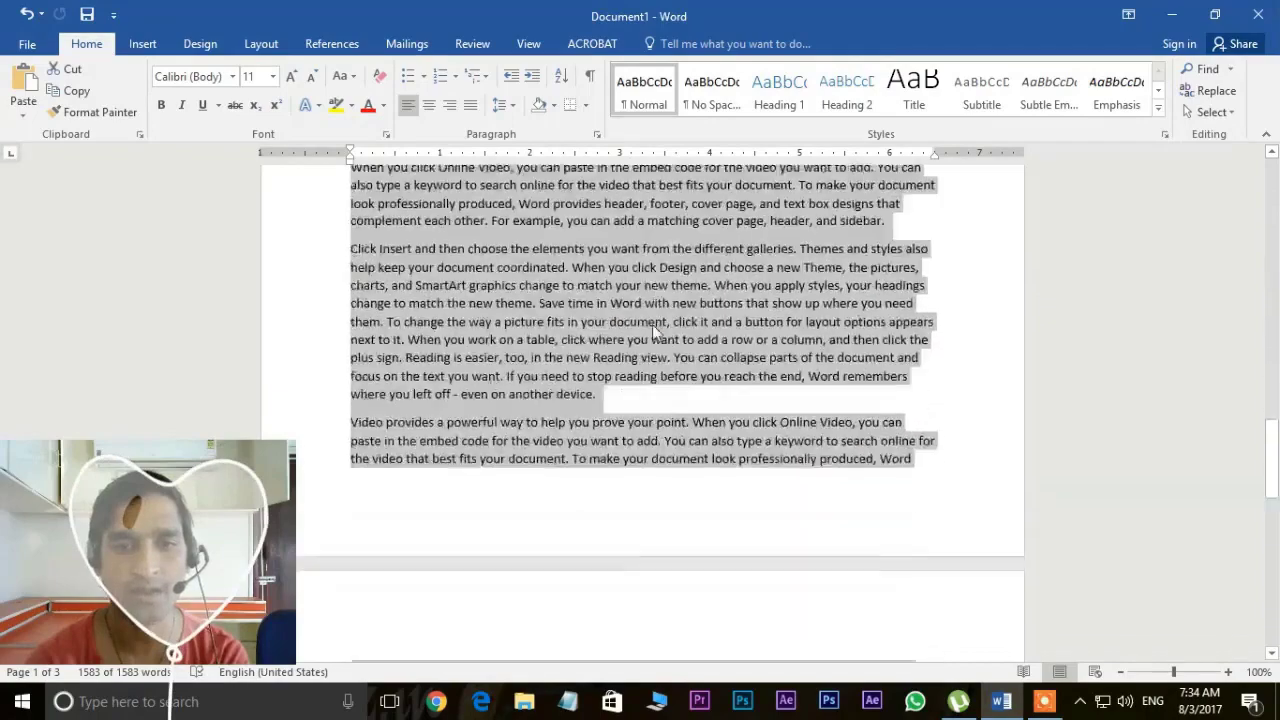
scroll(656, 331, "down", 3)
scroll(656, 331, "down", 2)
scroll(656, 333, "up", 8)
scroll(656, 333, "up", 8)
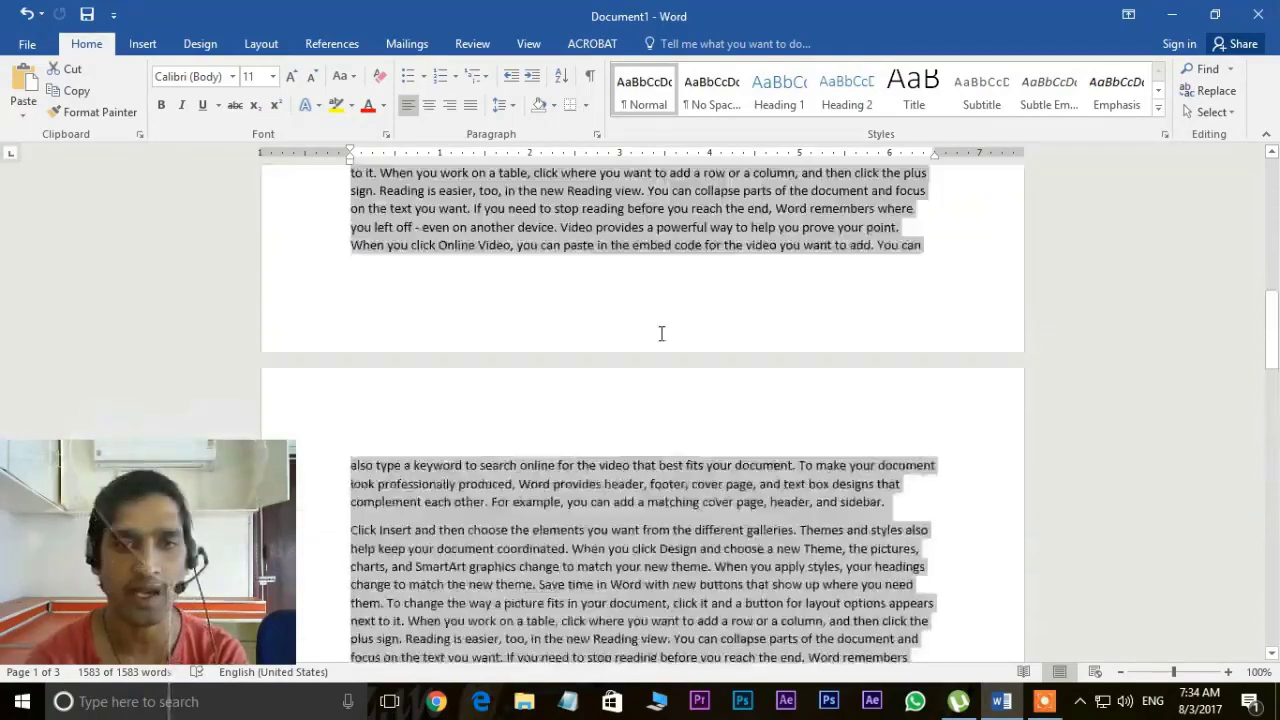
scroll(656, 333, "up", 8)
scroll(656, 333, "up", 6)
scroll(656, 332, "up", 1)
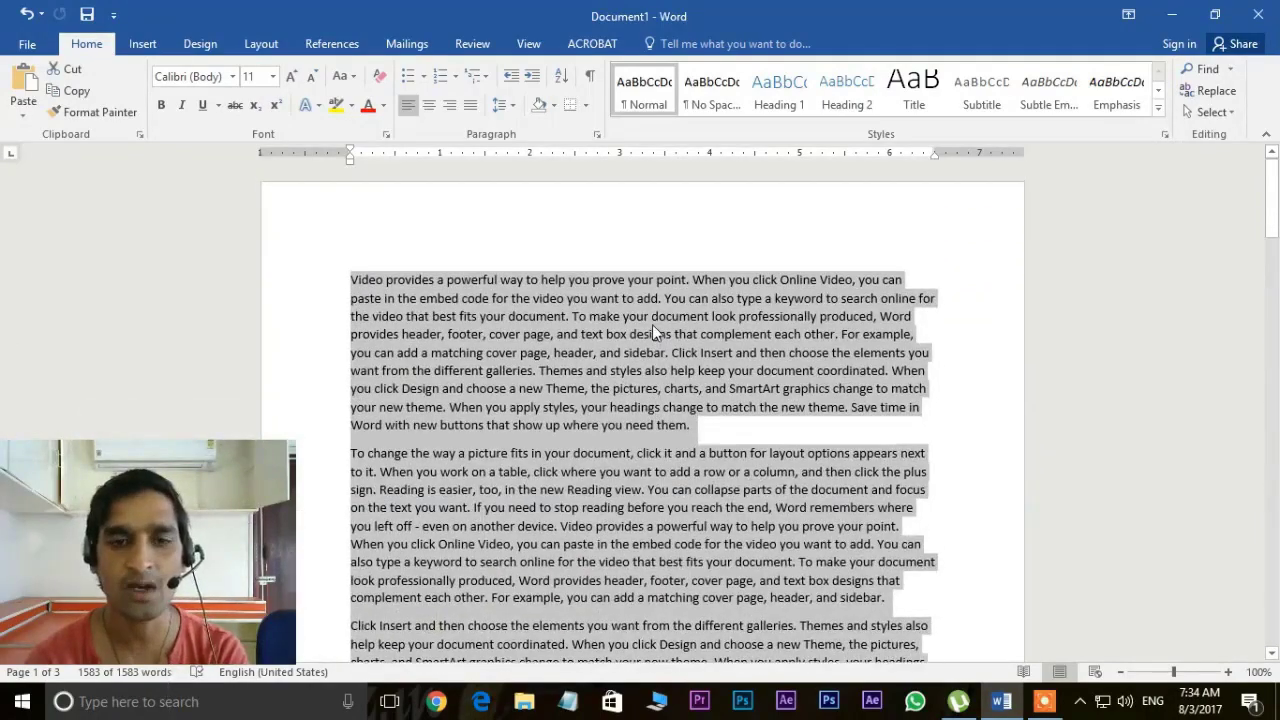
left_click(551, 372)
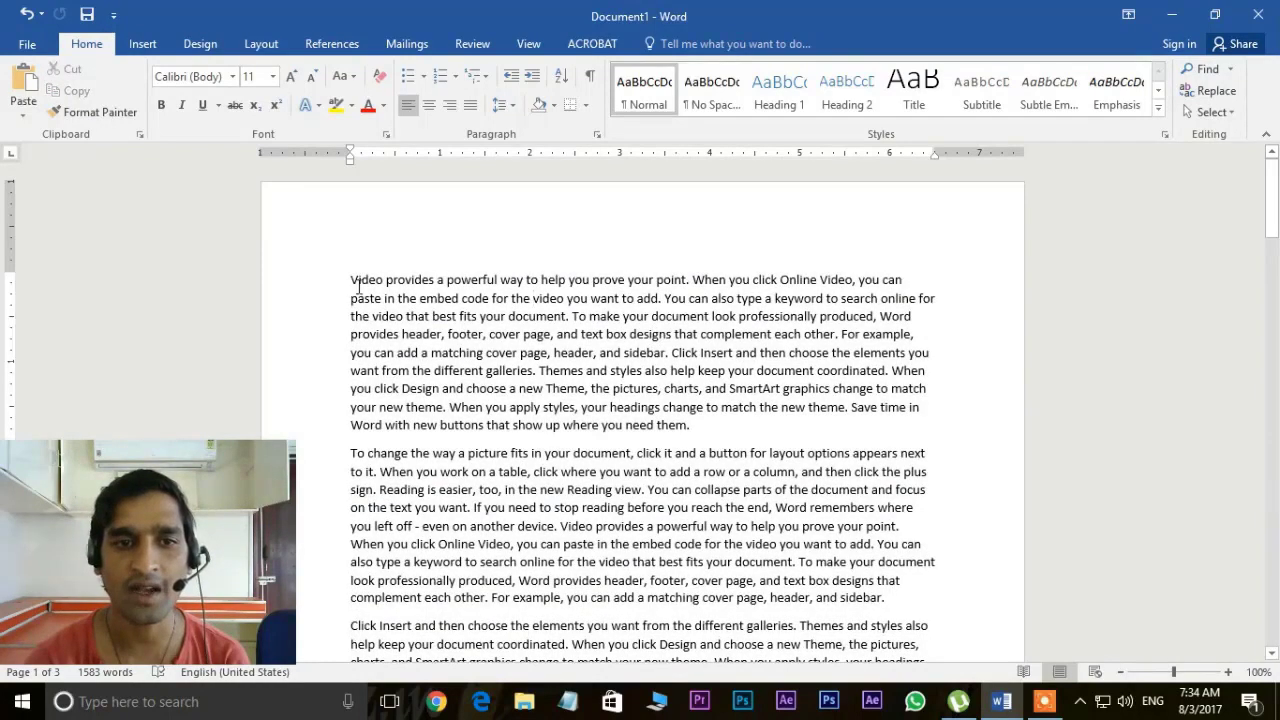
Step: Try selecting the first and second paragraphs from the margin, then select only the opening line
left_click_drag(368, 292, 699, 426)
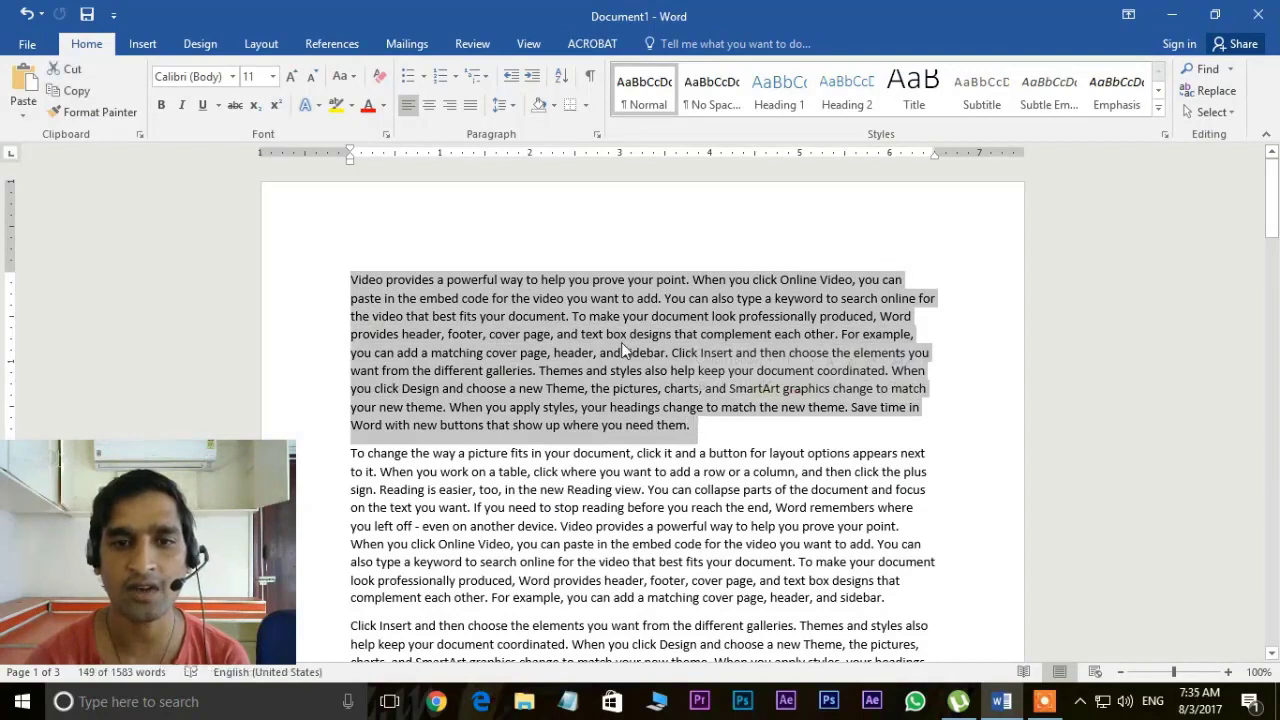
left_click(418, 299)
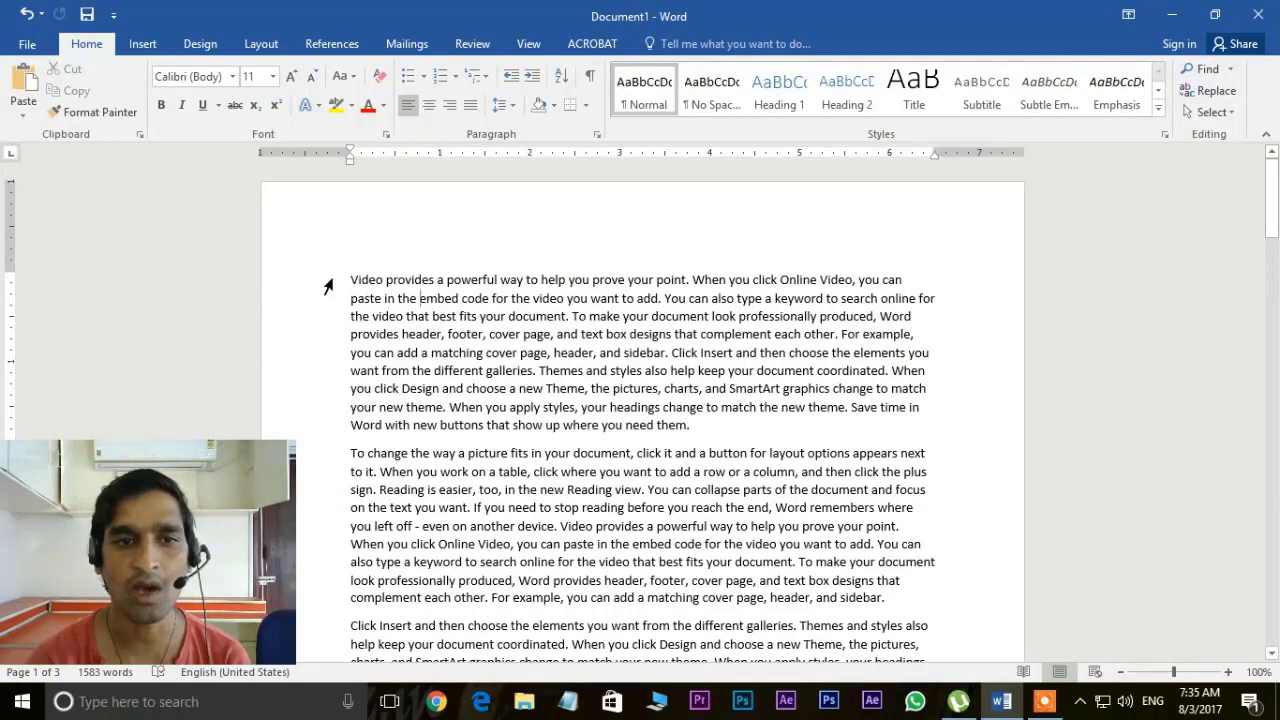
double_click(328, 287)
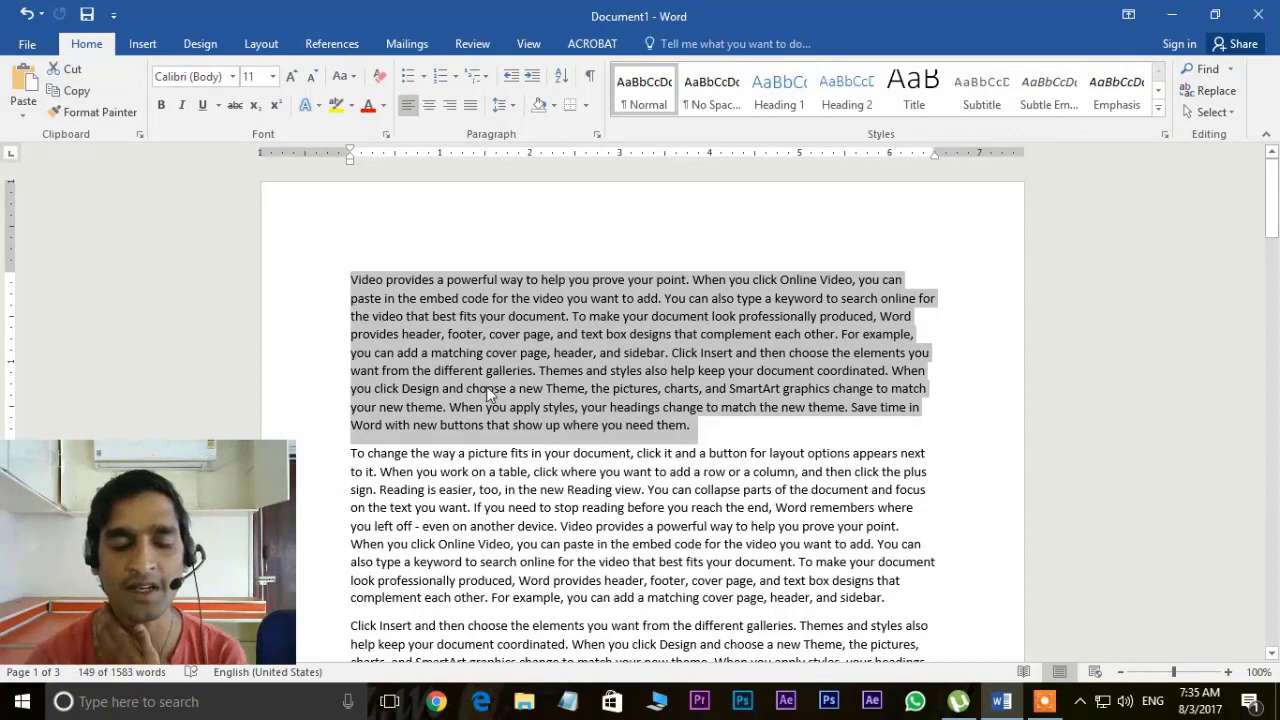
double_click(348, 460)
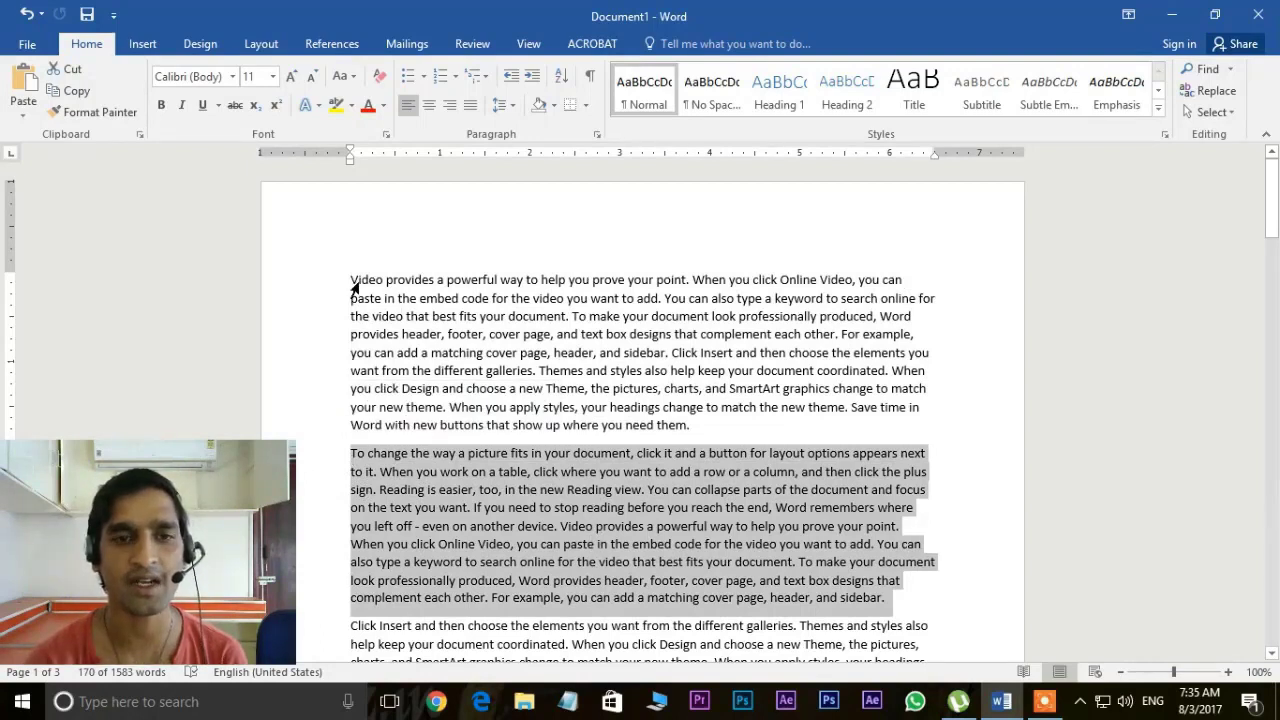
left_click_drag(352, 283, 690, 284)
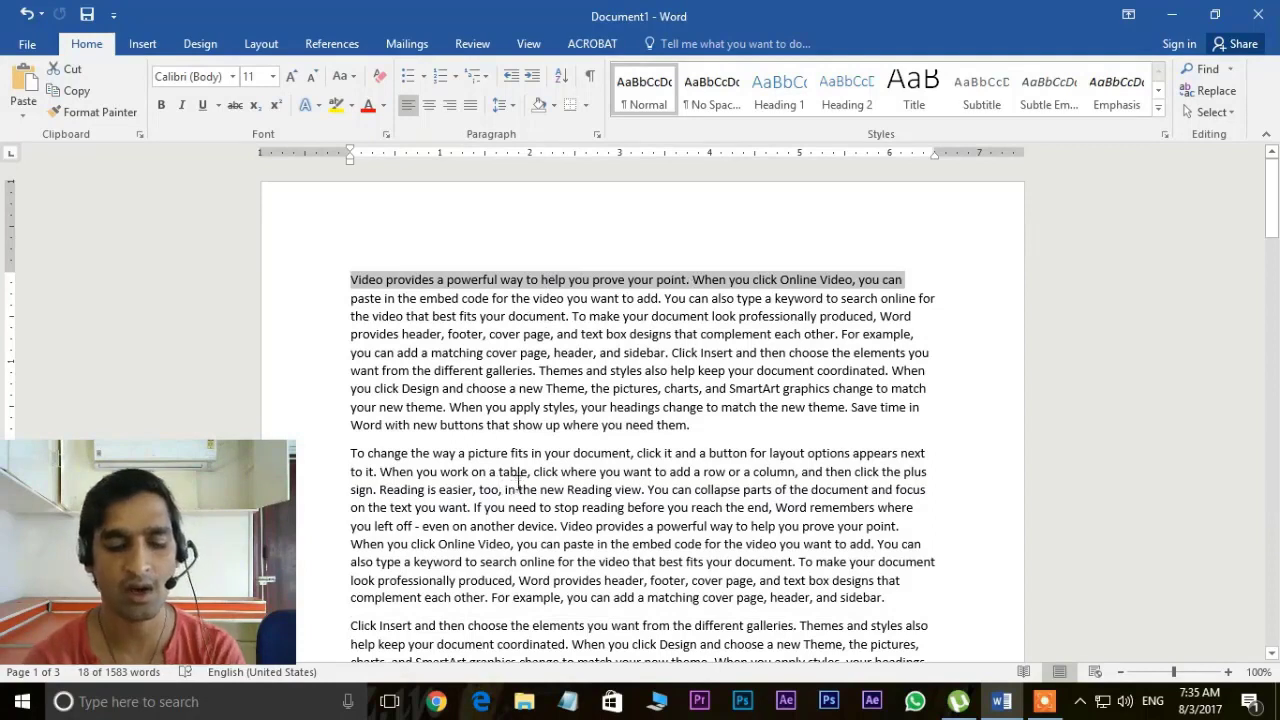
left_click(349, 462, "ctrl")
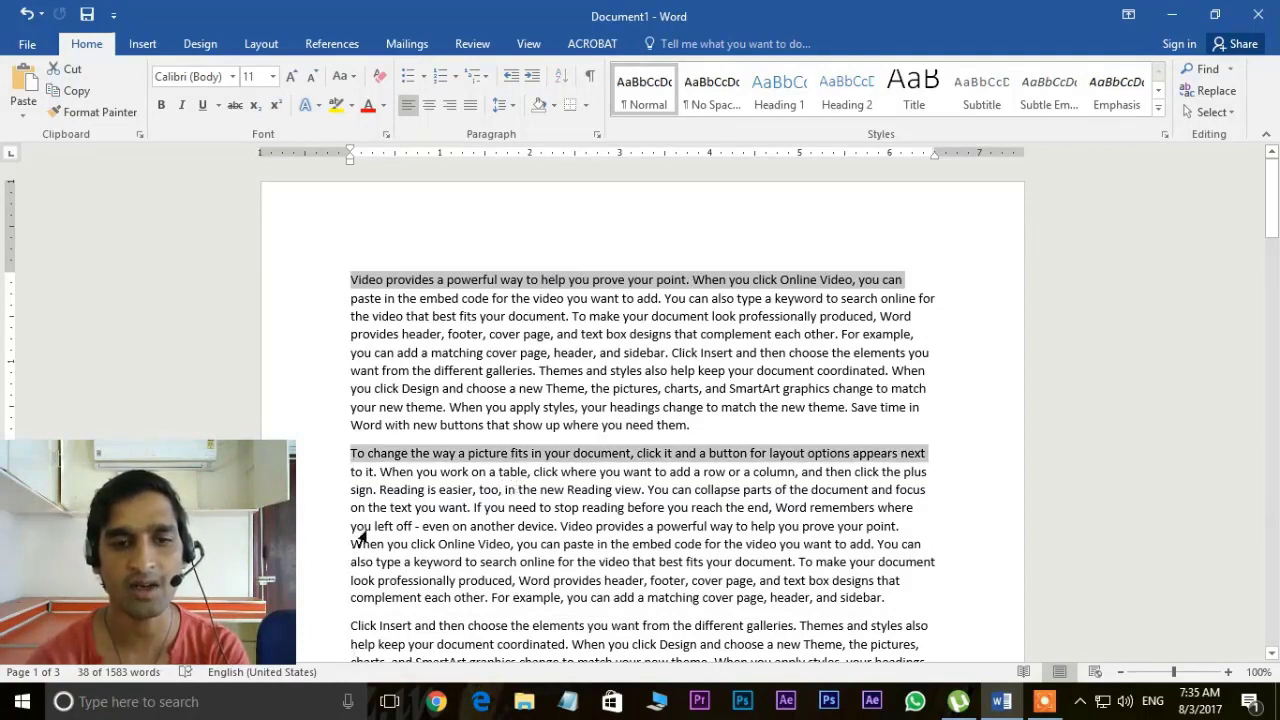
left_click(354, 528, "ctrl")
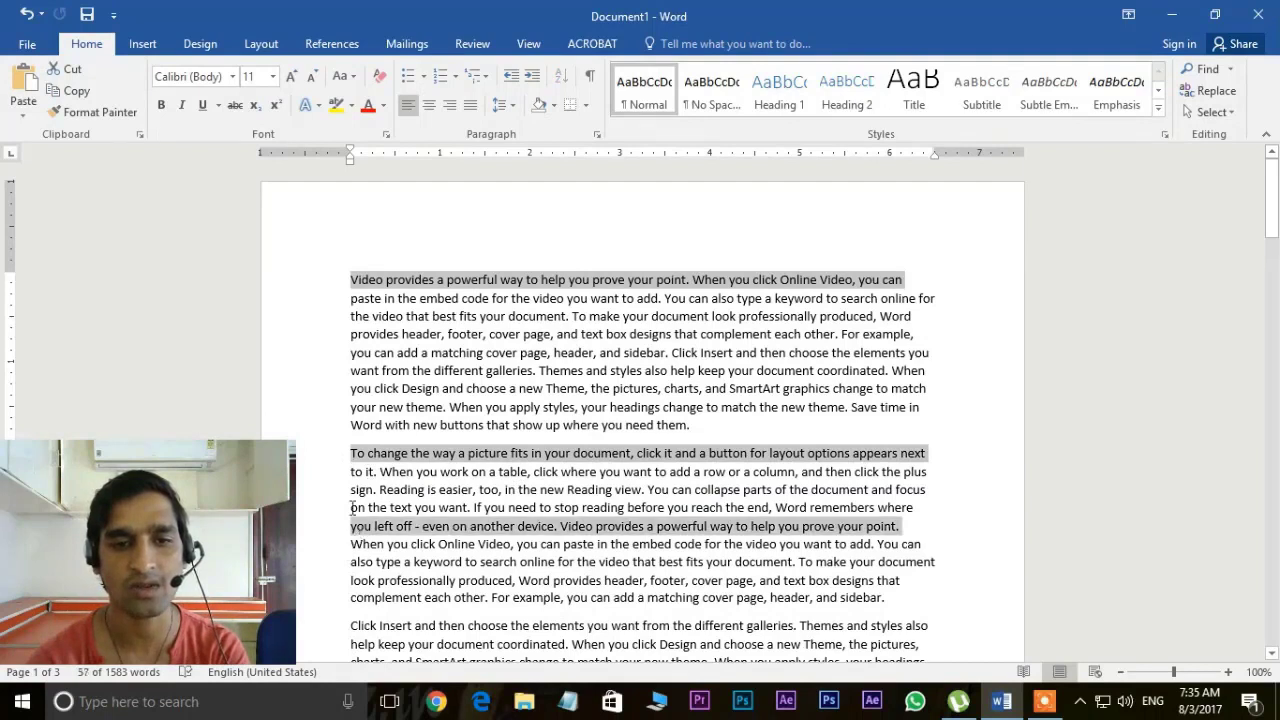
left_click(357, 353, "ctrl")
left_click(358, 318, "ctrl")
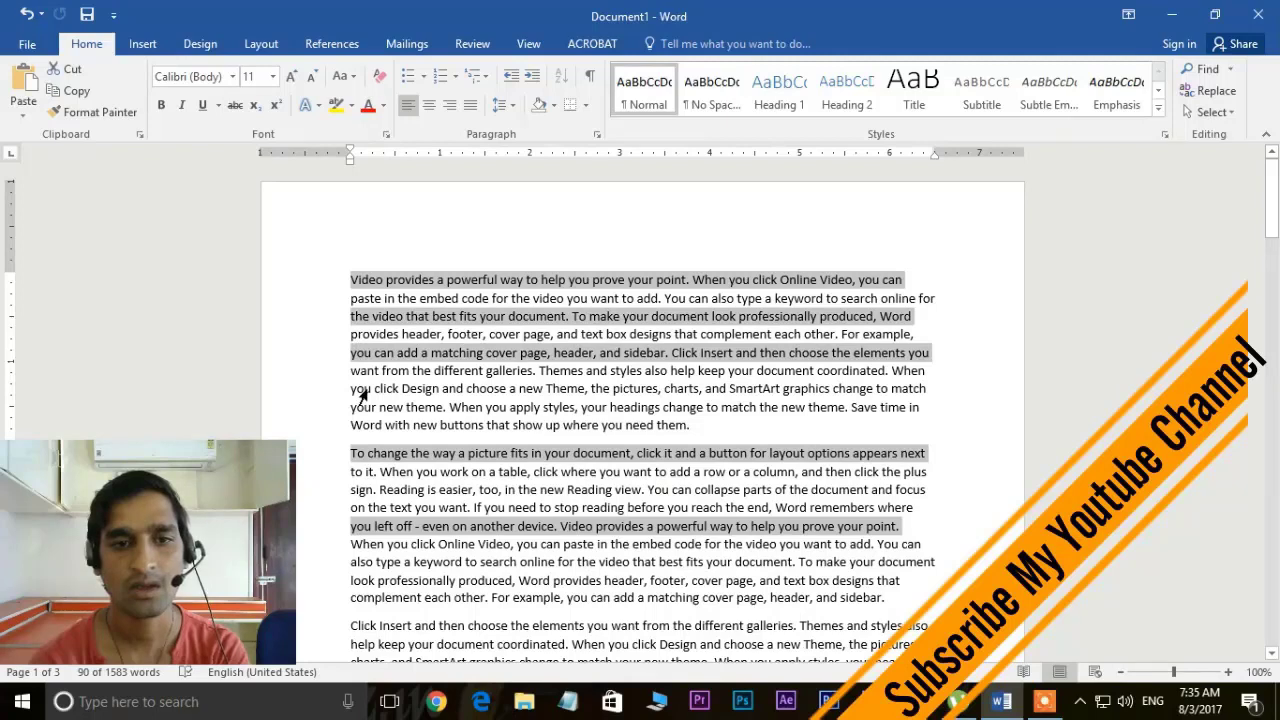
left_click(699, 352)
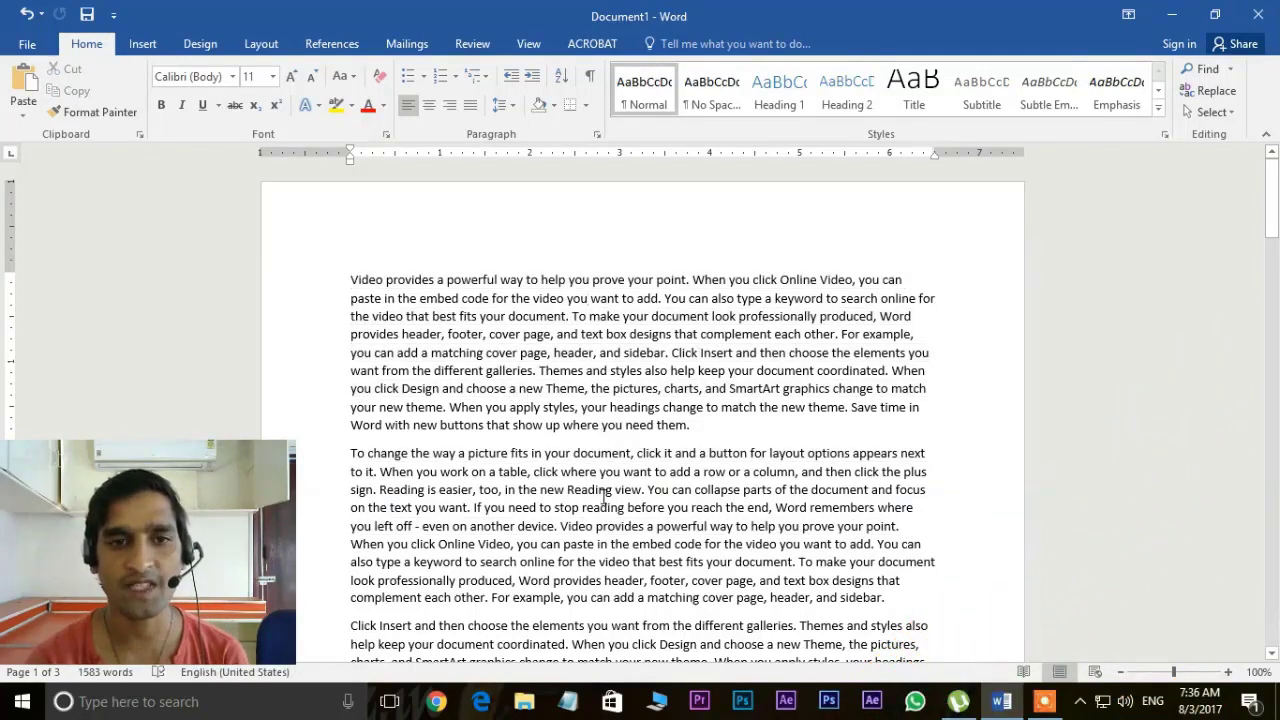
left_click(354, 285)
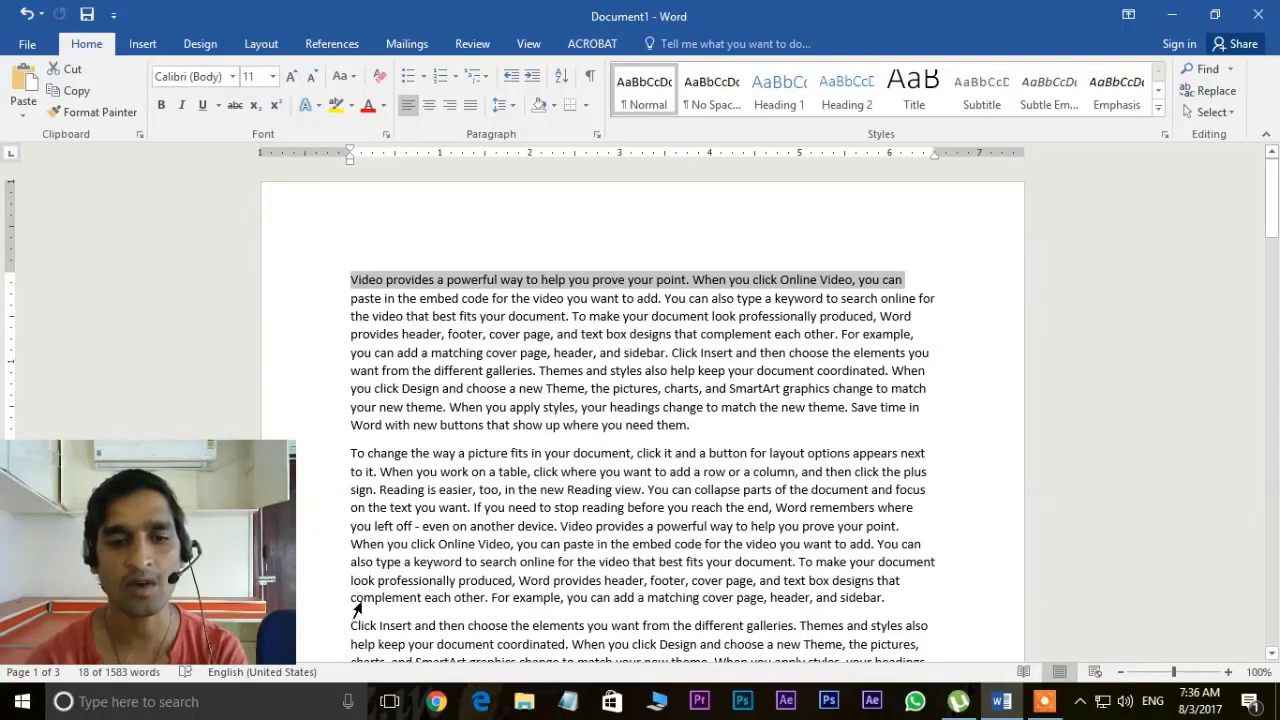
left_click(354, 605, "shift")
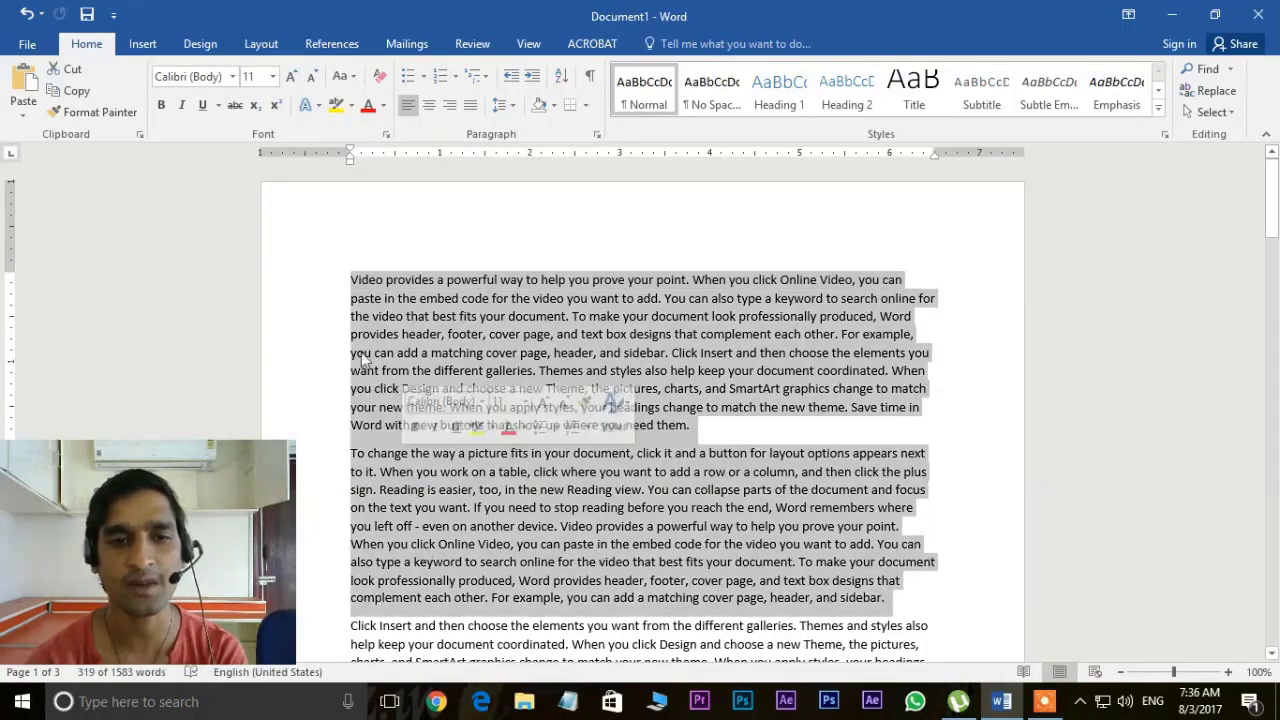
left_click(349, 298)
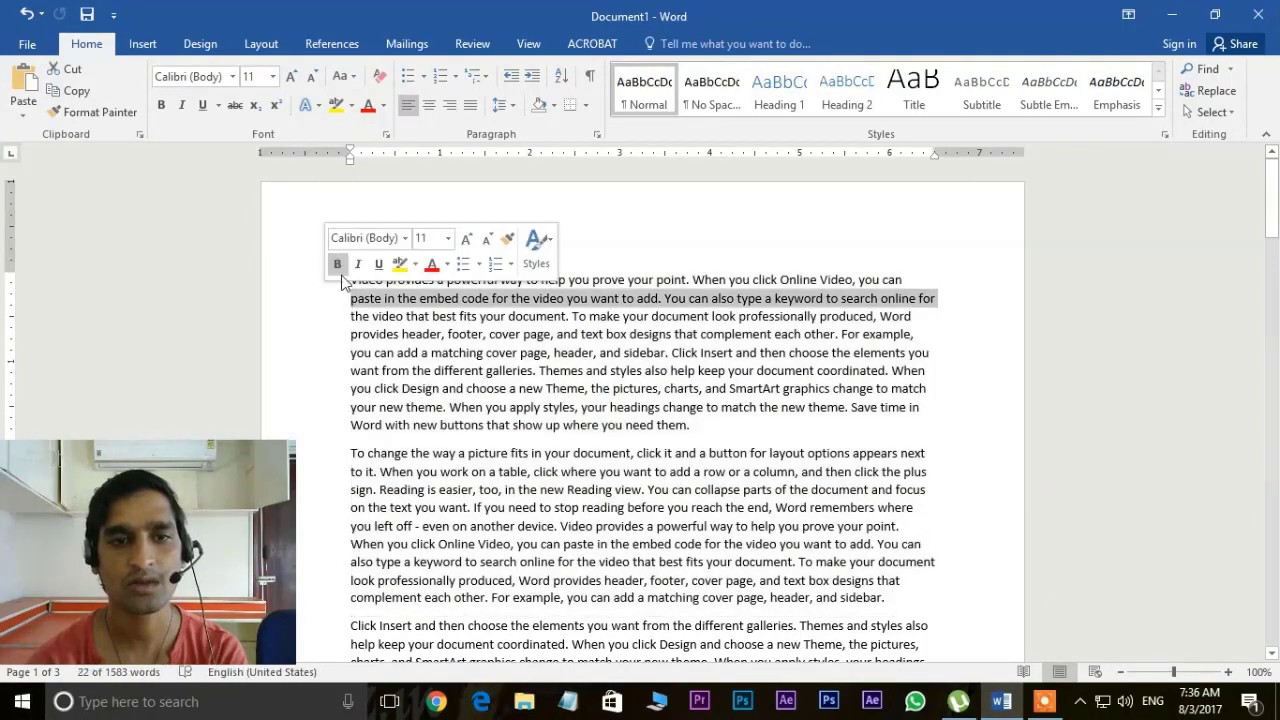
left_click(356, 340)
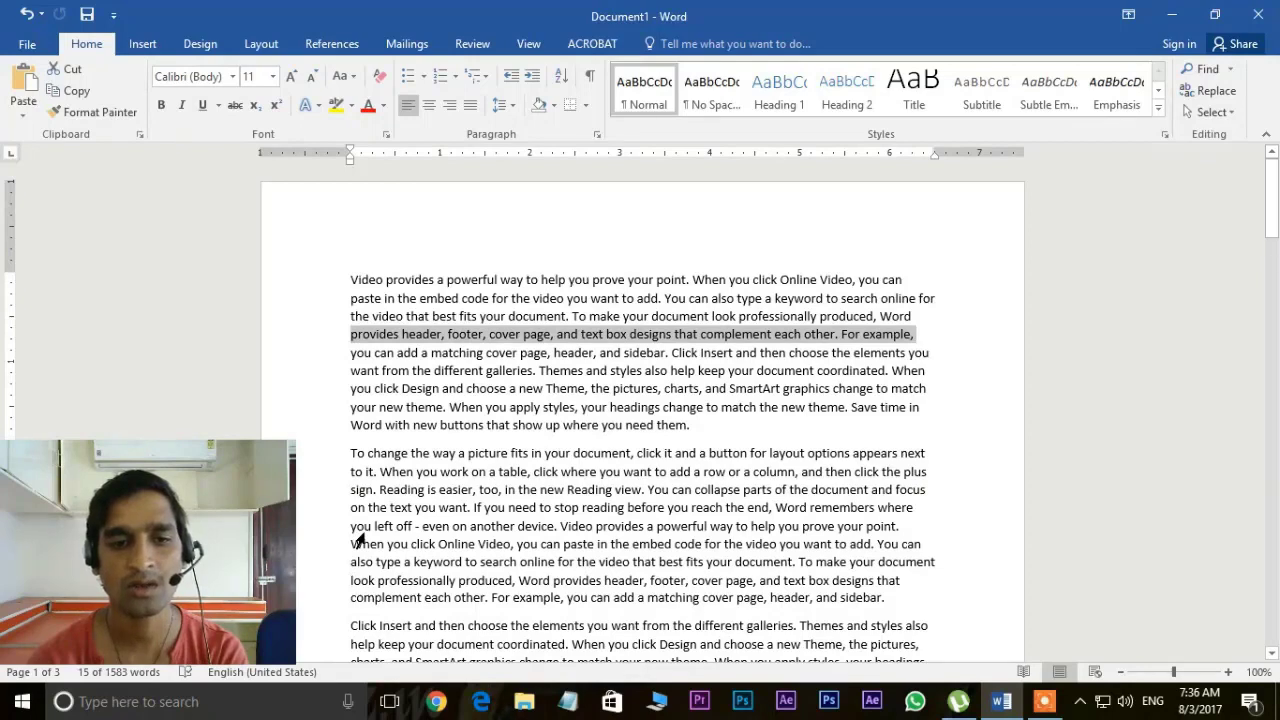
left_click(356, 530, "shift")
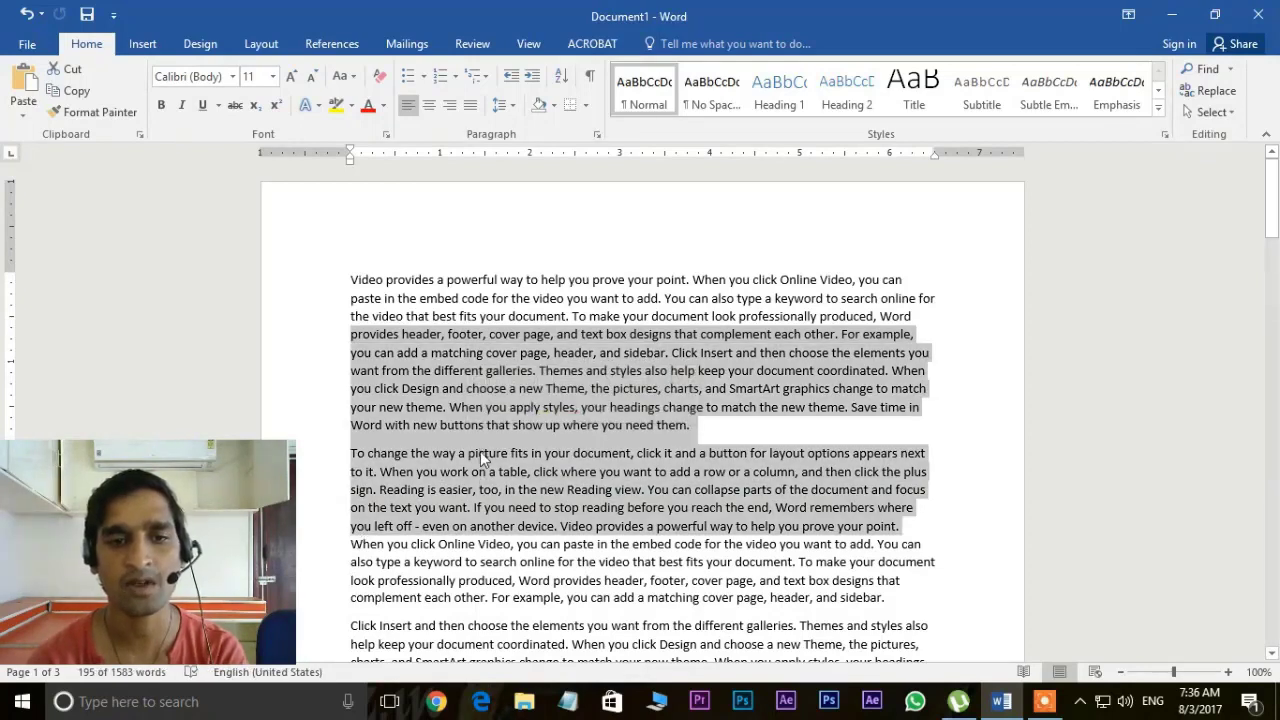
scroll(481, 458, "down", 3)
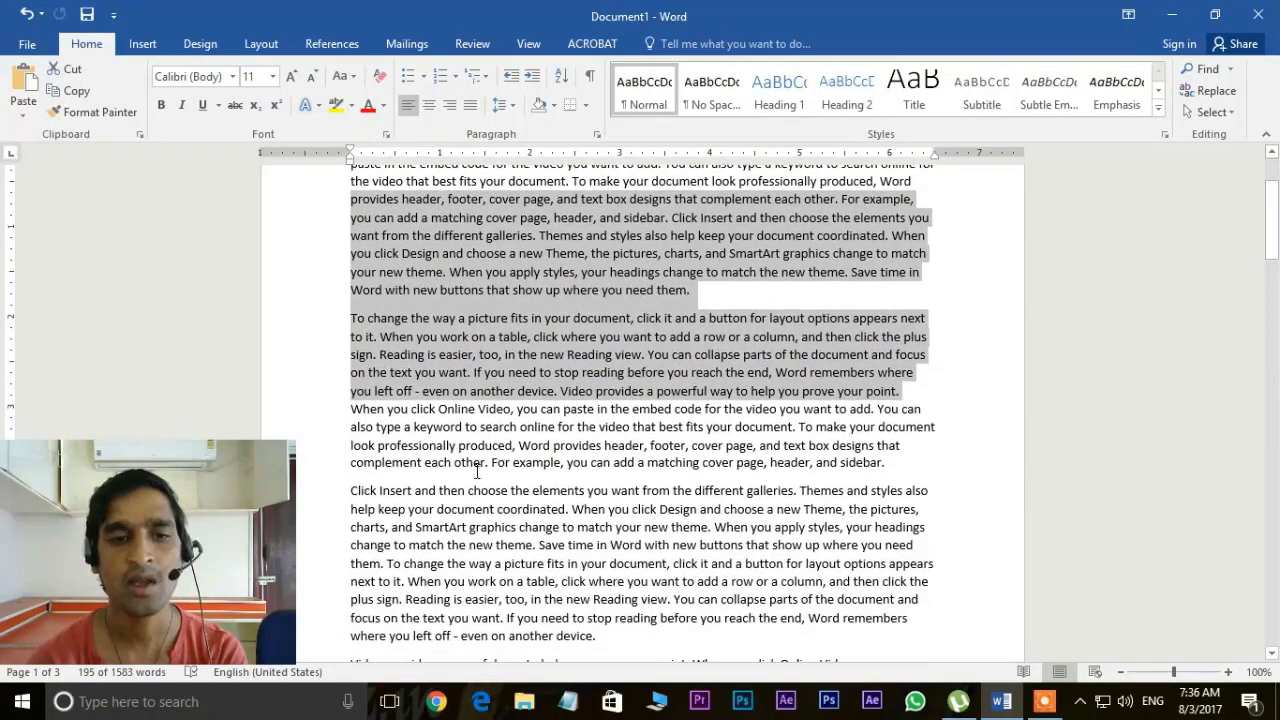
left_click(355, 495, "ctrl")
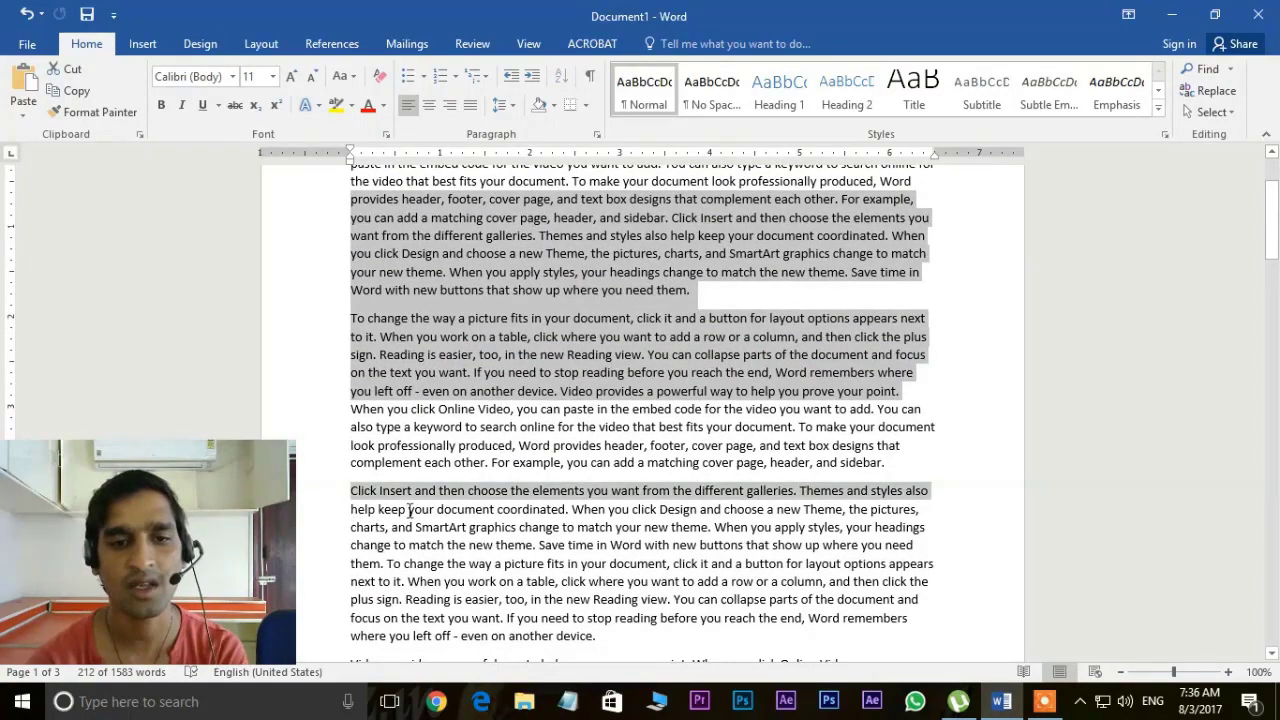
scroll(737, 410, "down", 2)
scroll(737, 410, "down", 2)
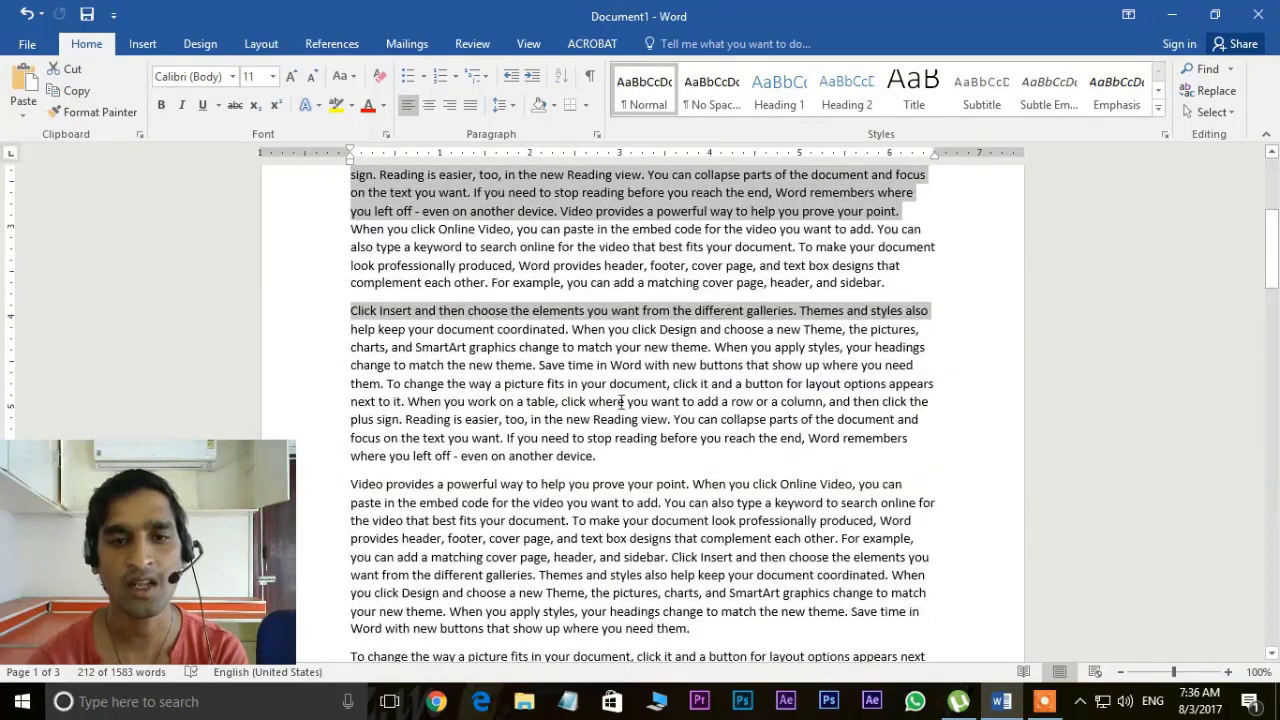
left_click(355, 390, "shift")
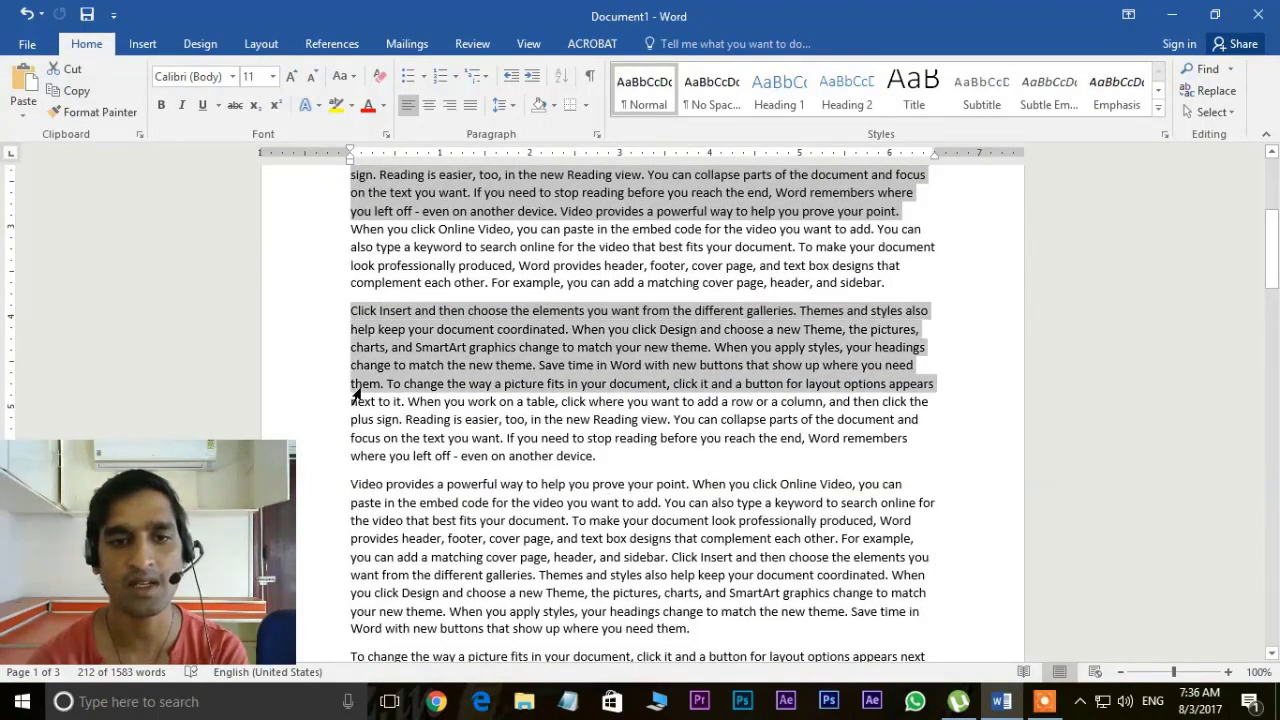
scroll(948, 400, "up", 3)
scroll(945, 400, "up", 1)
scroll(940, 400, "up", 2)
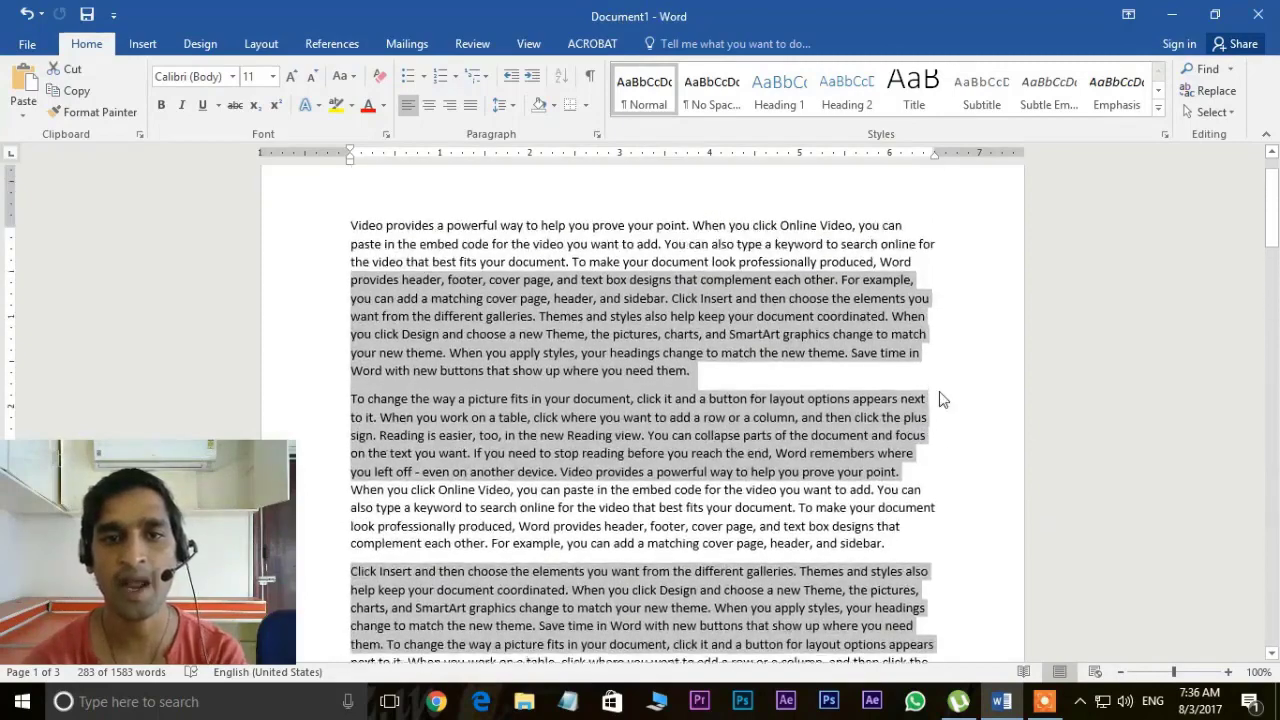
left_click(651, 234)
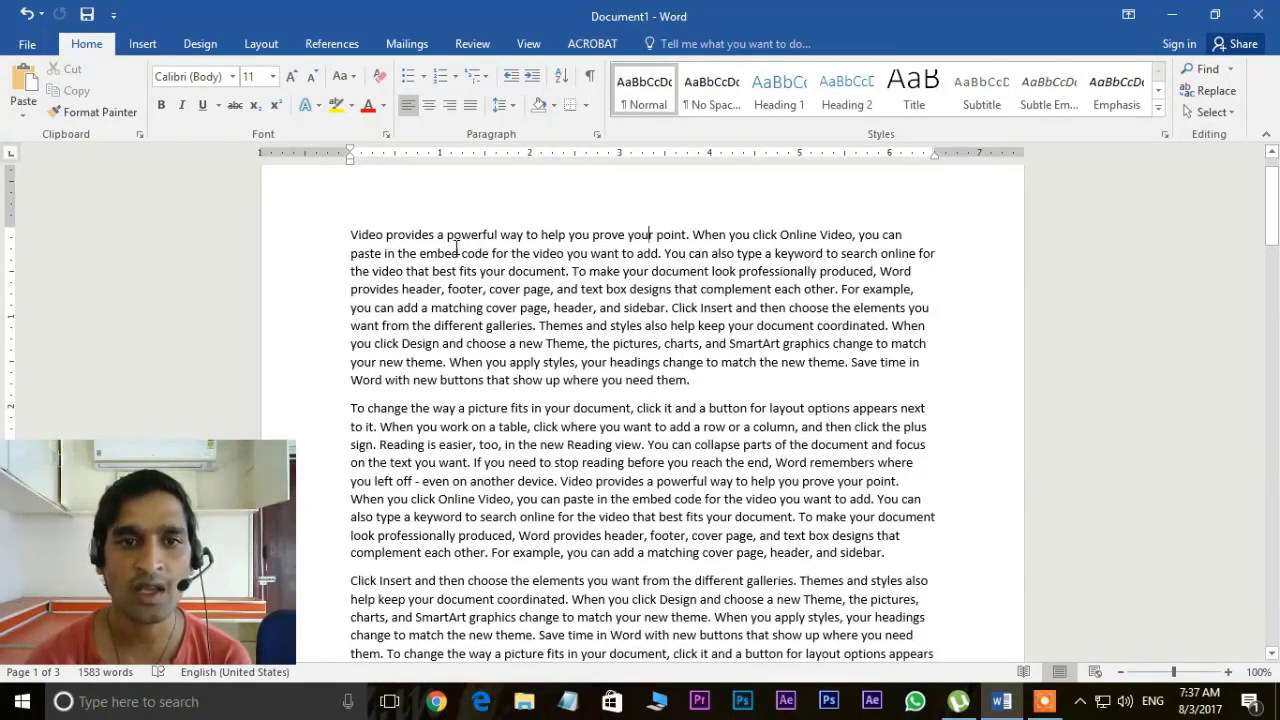
Step: Select single words such as 'powerful', 'header' and 'When' by dragging or double-clicking
left_click_drag(447, 240, 502, 247)
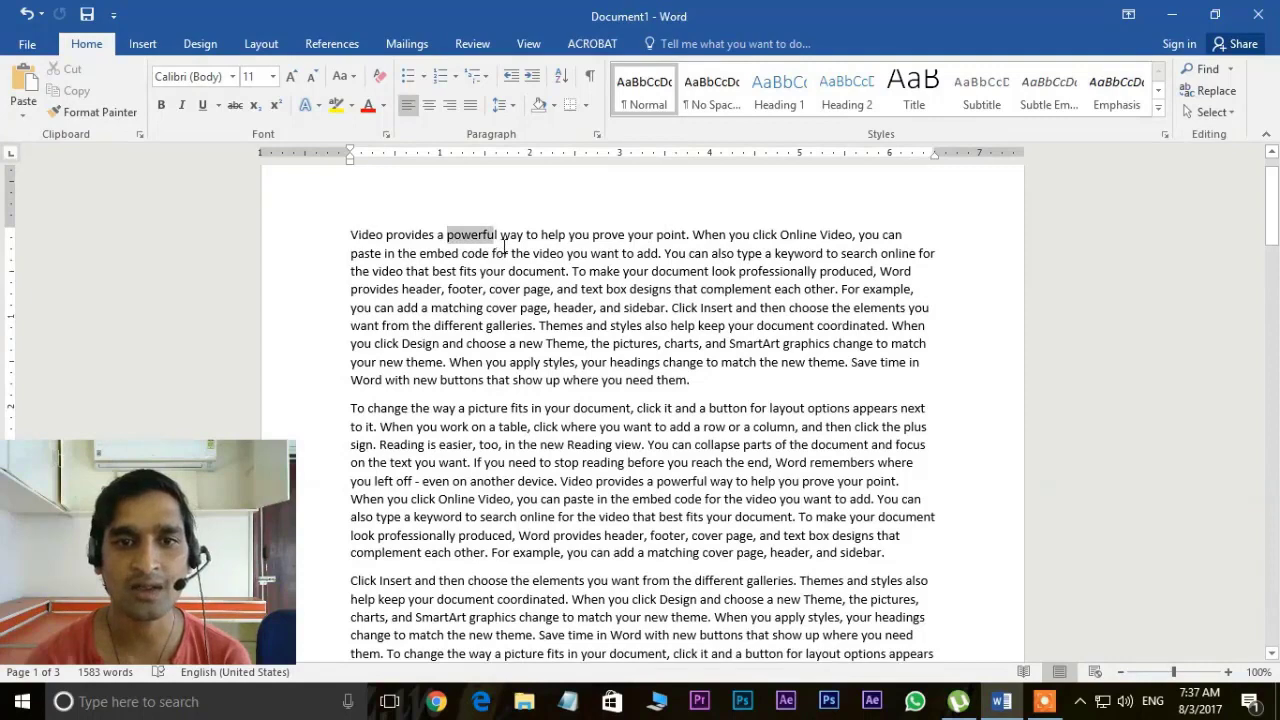
left_click(507, 246)
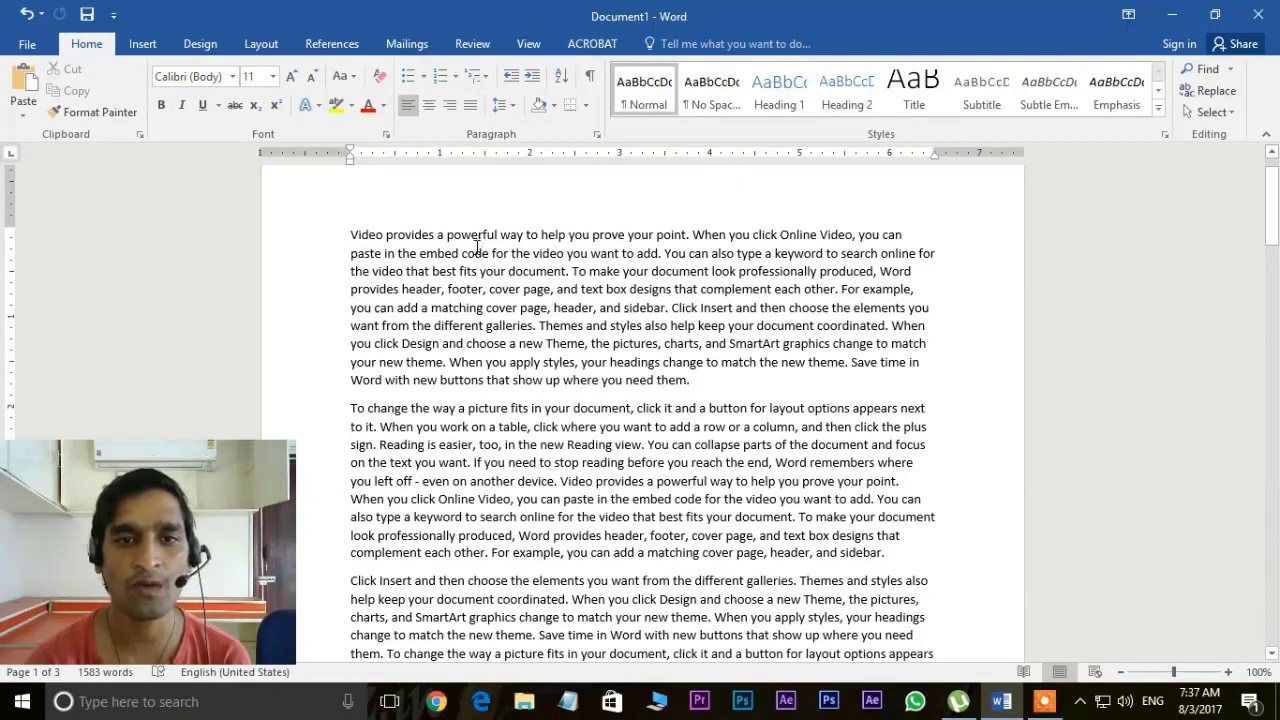
double_click(478, 240)
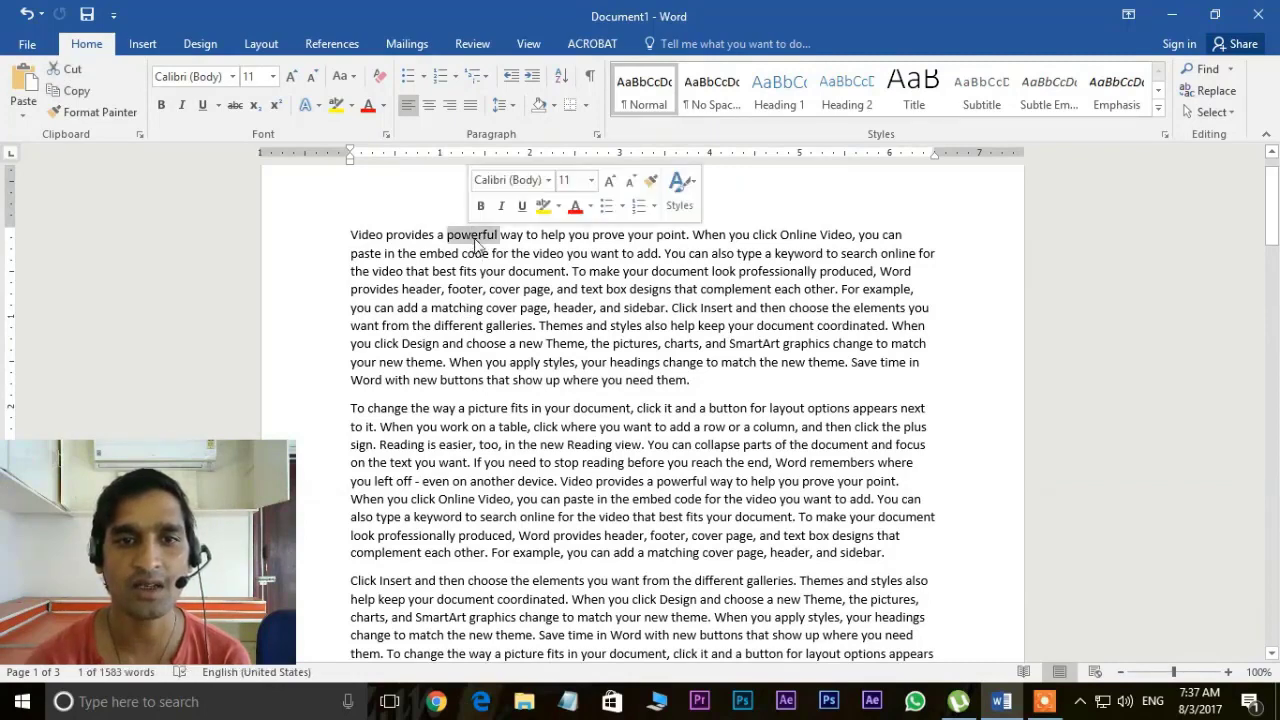
double_click(583, 311)
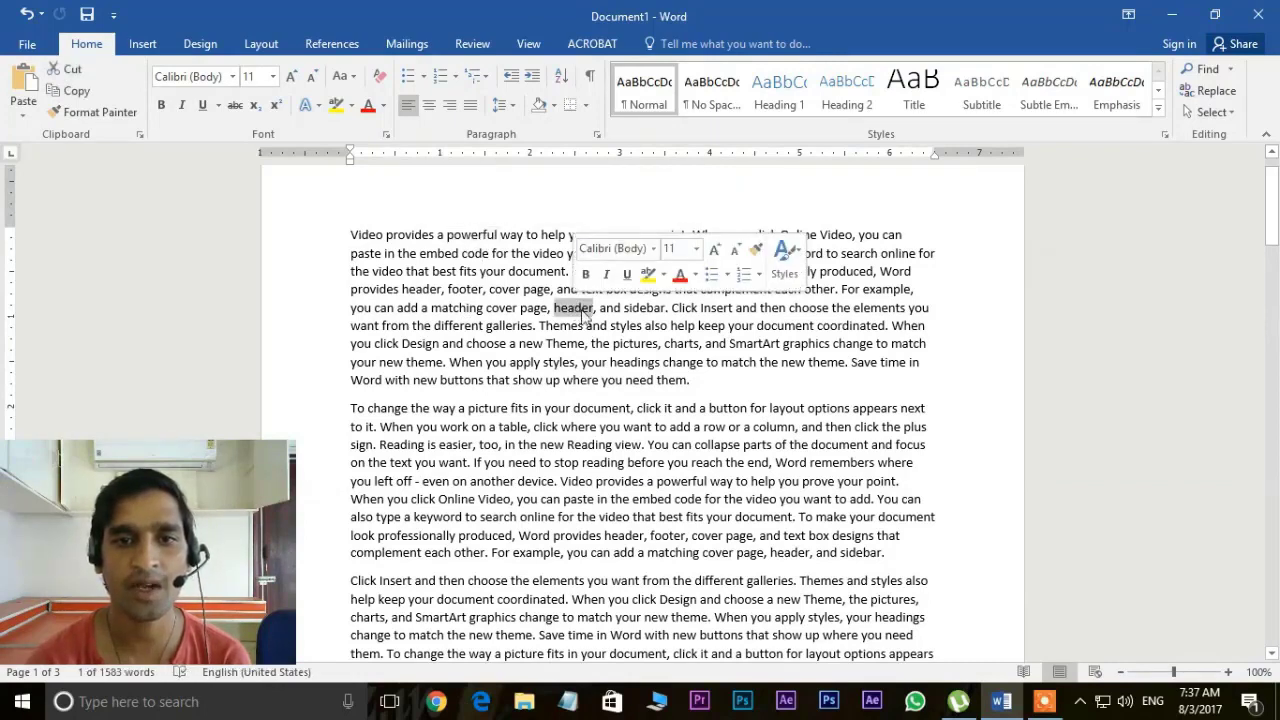
double_click(466, 363)
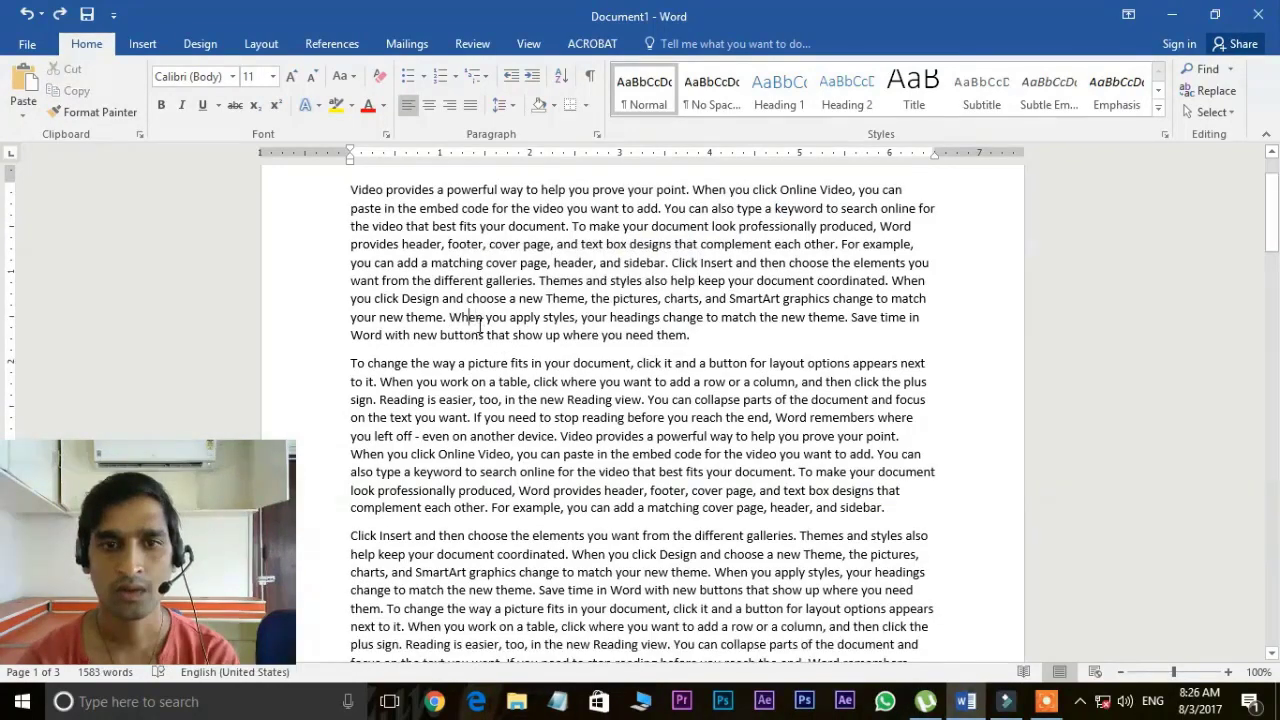
double_click(476, 320)
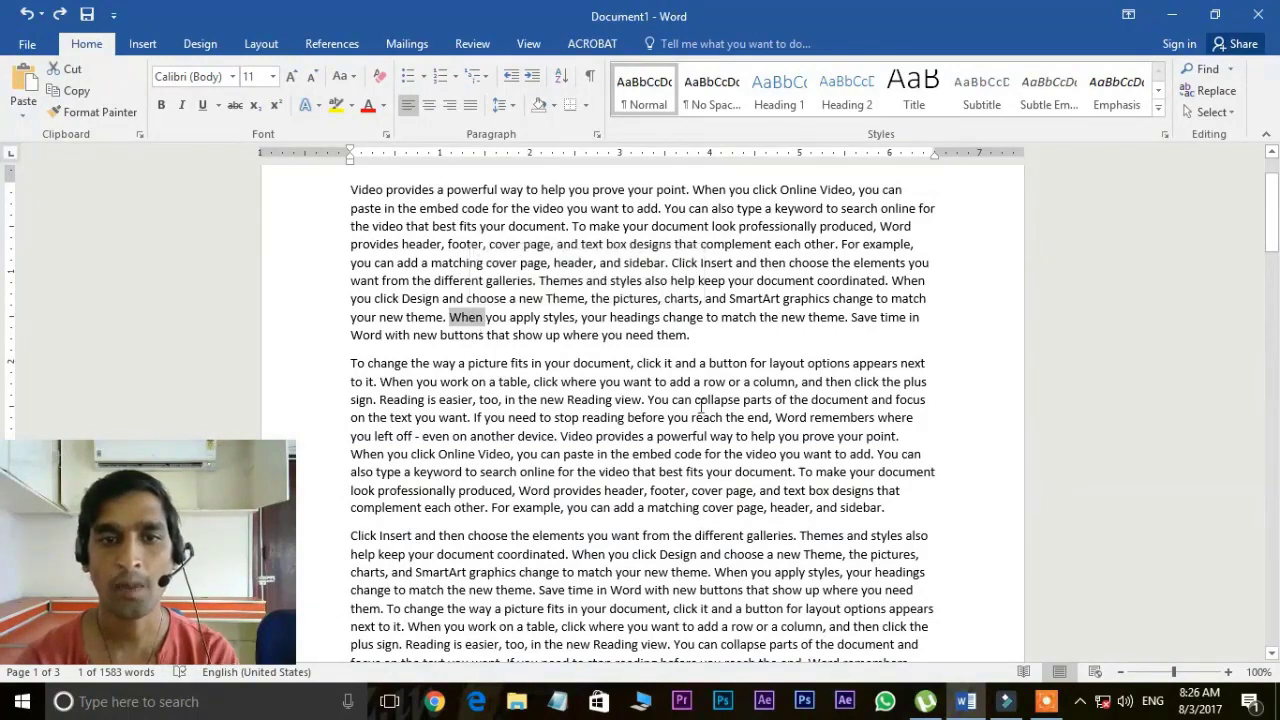
Step: Add 'match', 'Reading', 'video', 'matching' and 'SmartArt' to the selection with Ctrl+double-click
double_click(742, 318, "ctrl")
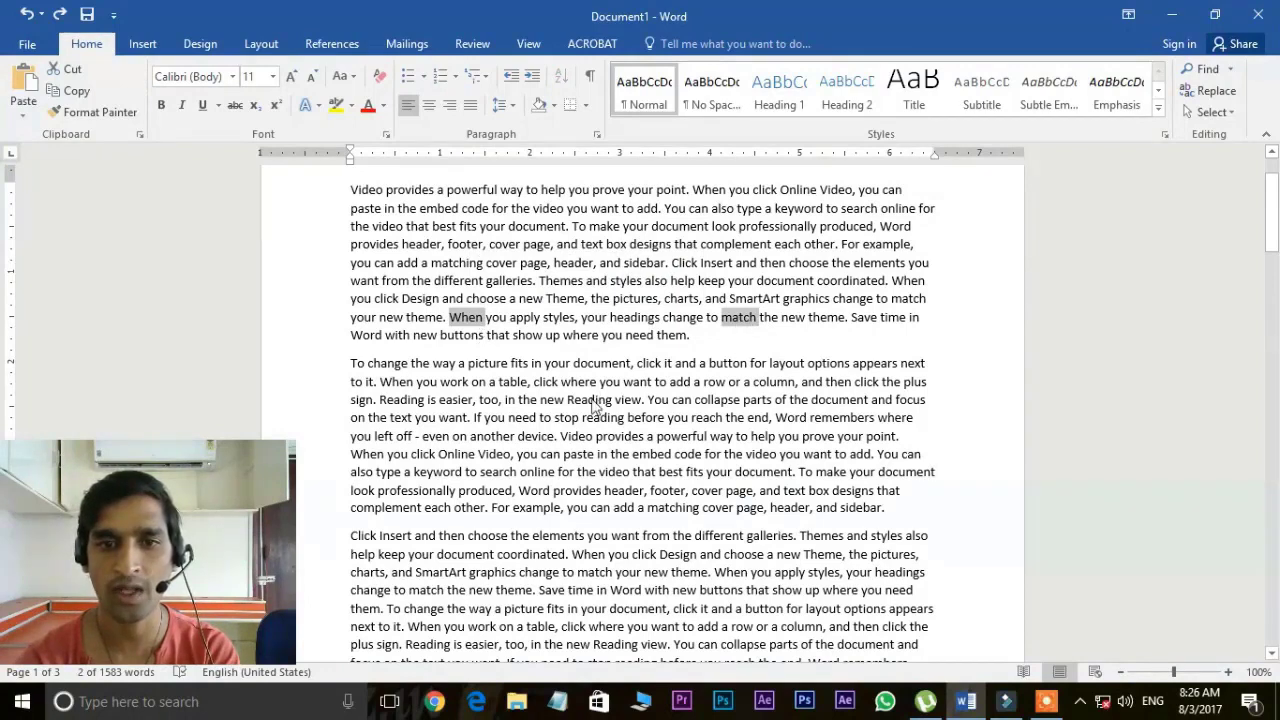
double_click(597, 403, "ctrl")
double_click(623, 476, "ctrl")
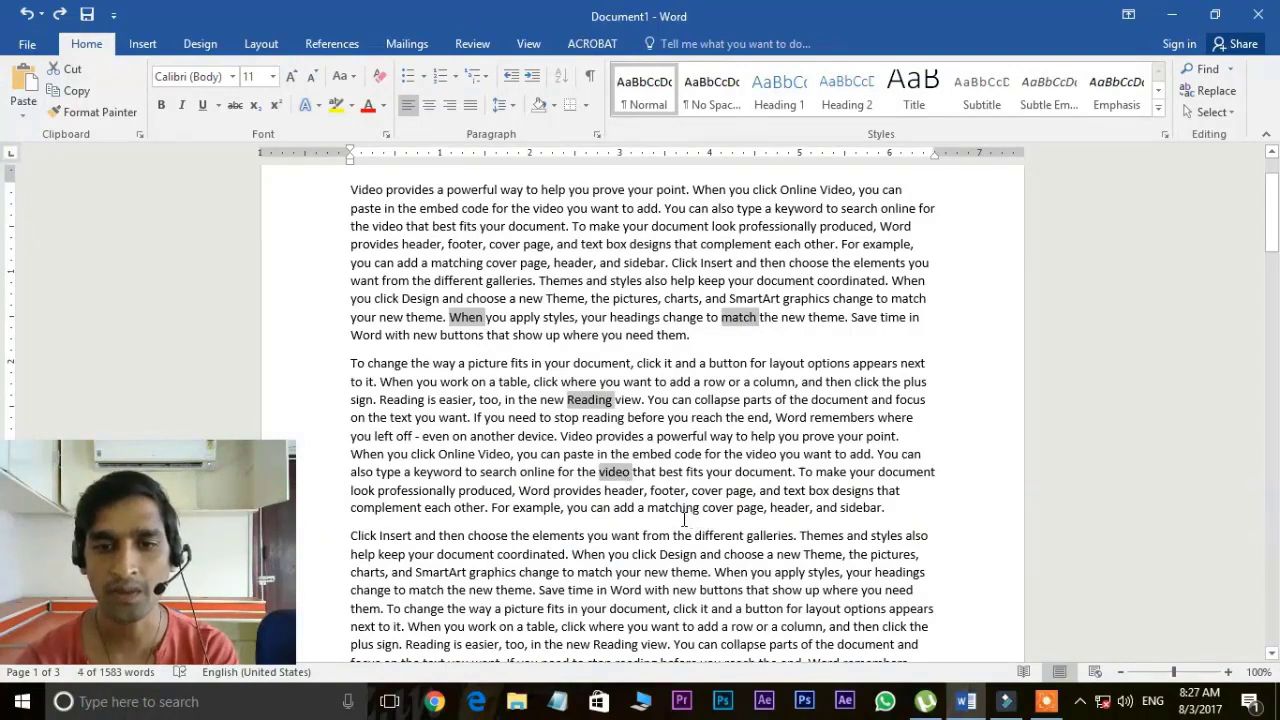
double_click(676, 510, "ctrl")
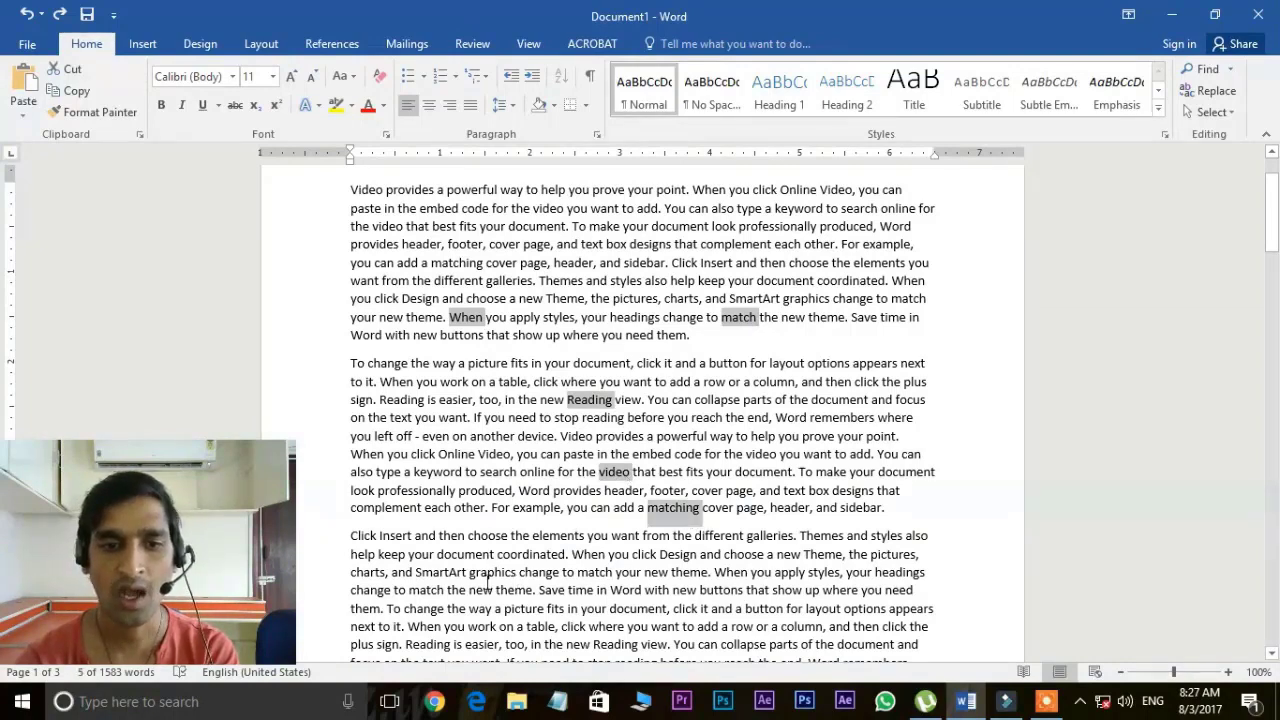
double_click(446, 577, "ctrl")
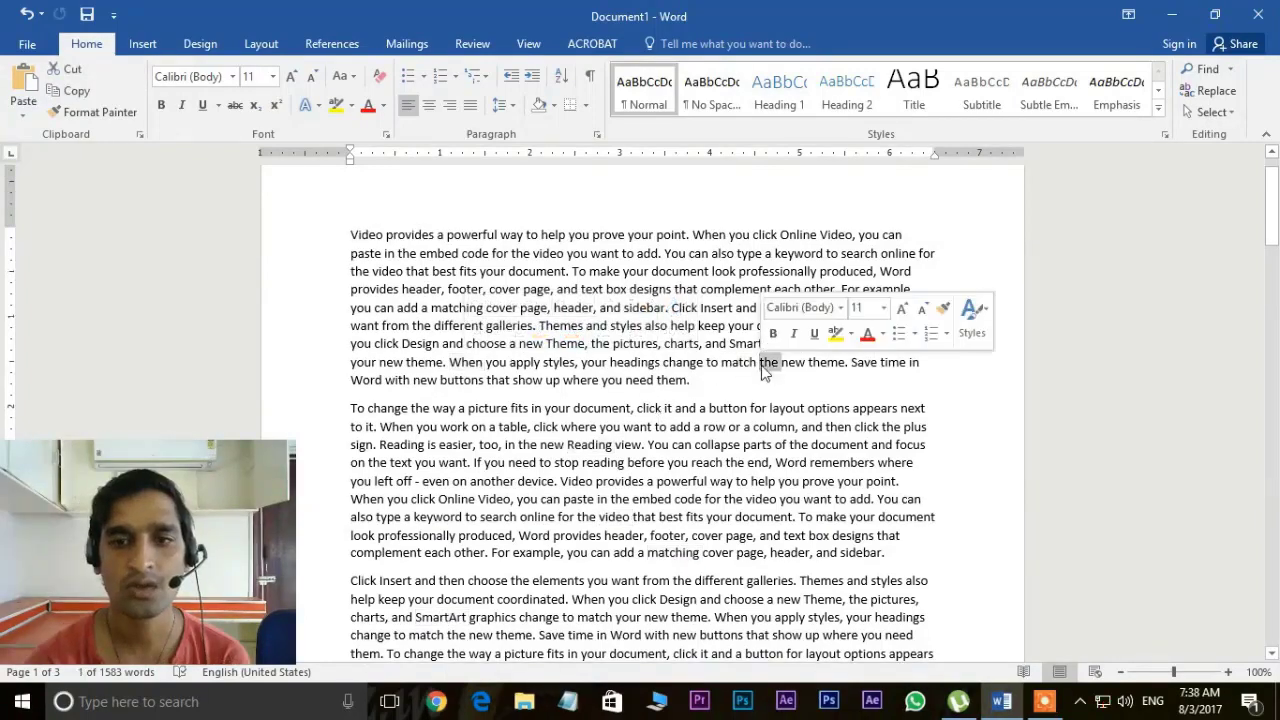
left_click(910, 238)
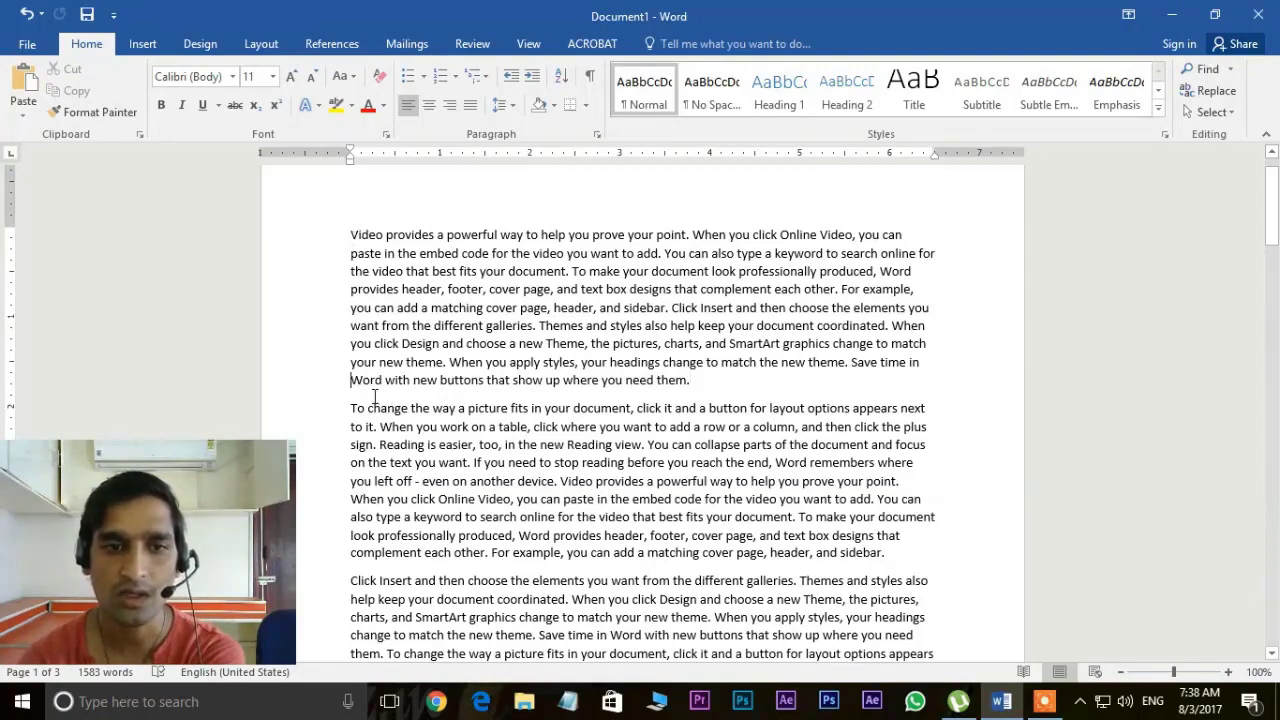
scroll(668, 371, "down", 3)
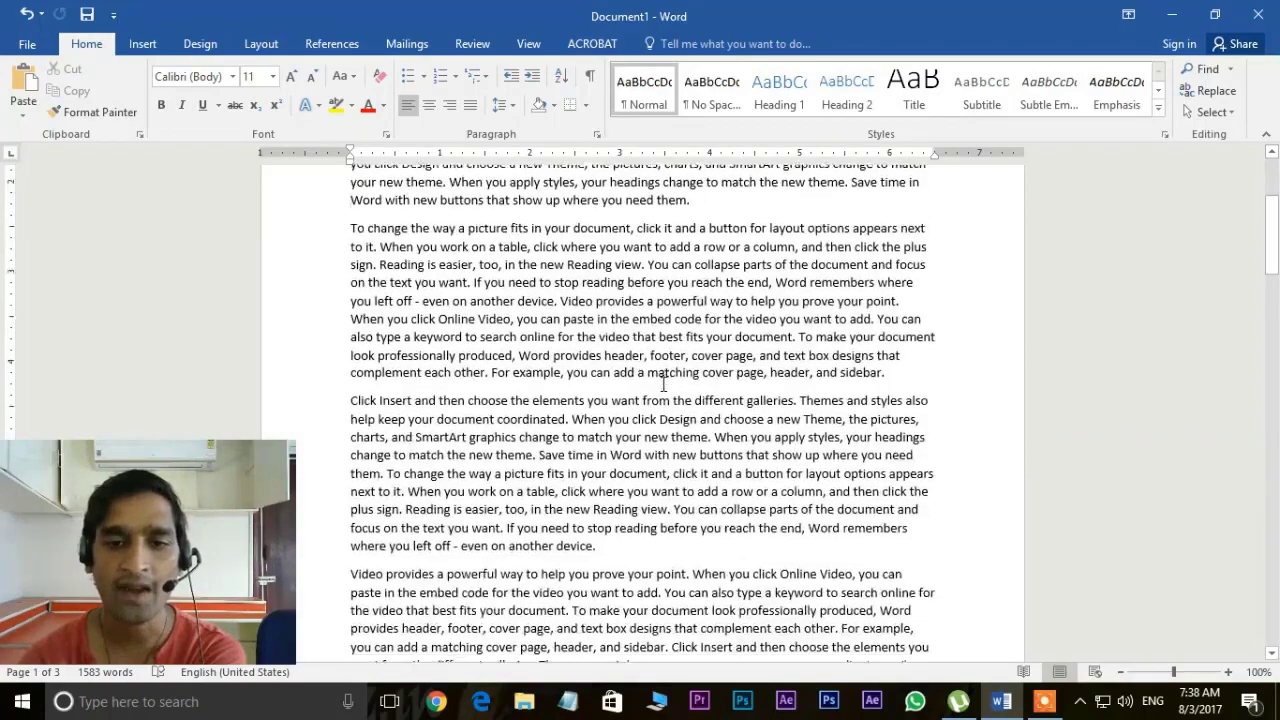
scroll(668, 371, "down", 3)
scroll(668, 373, "down", 3)
scroll(667, 377, "down", 3)
scroll(667, 377, "down", 3)
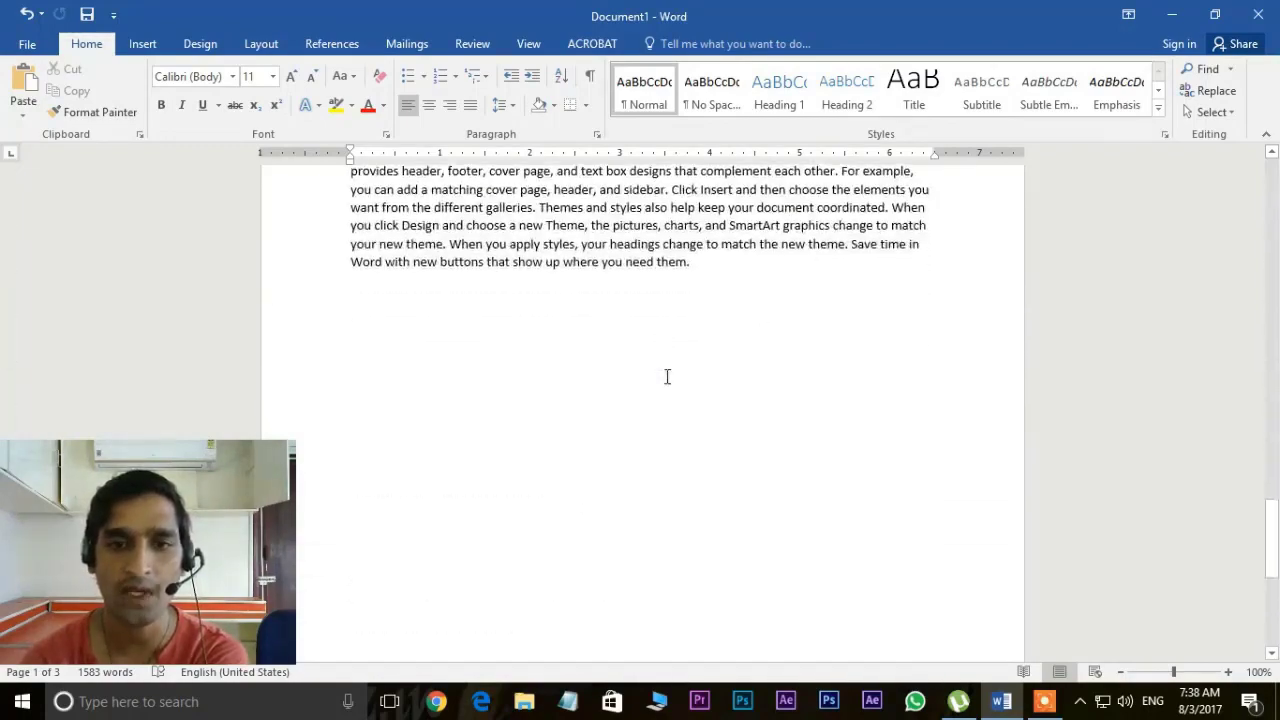
scroll(746, 315, "up", 2)
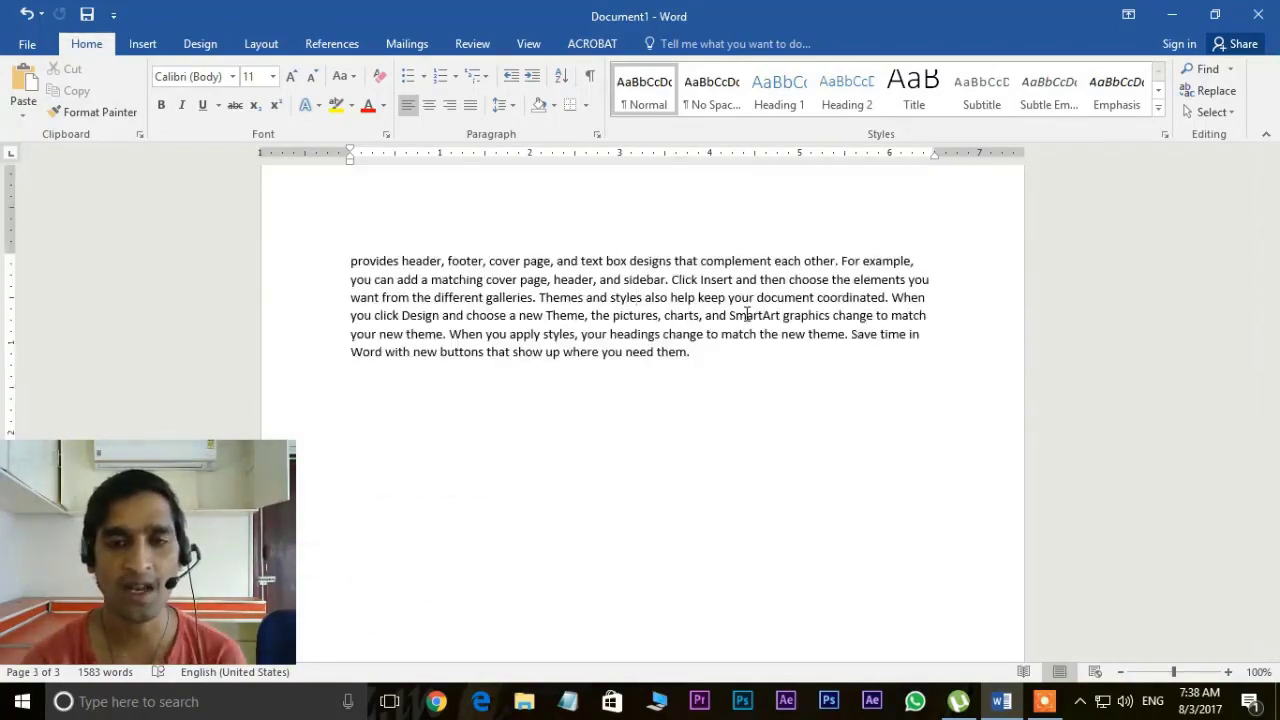
scroll(746, 315, "up", 1)
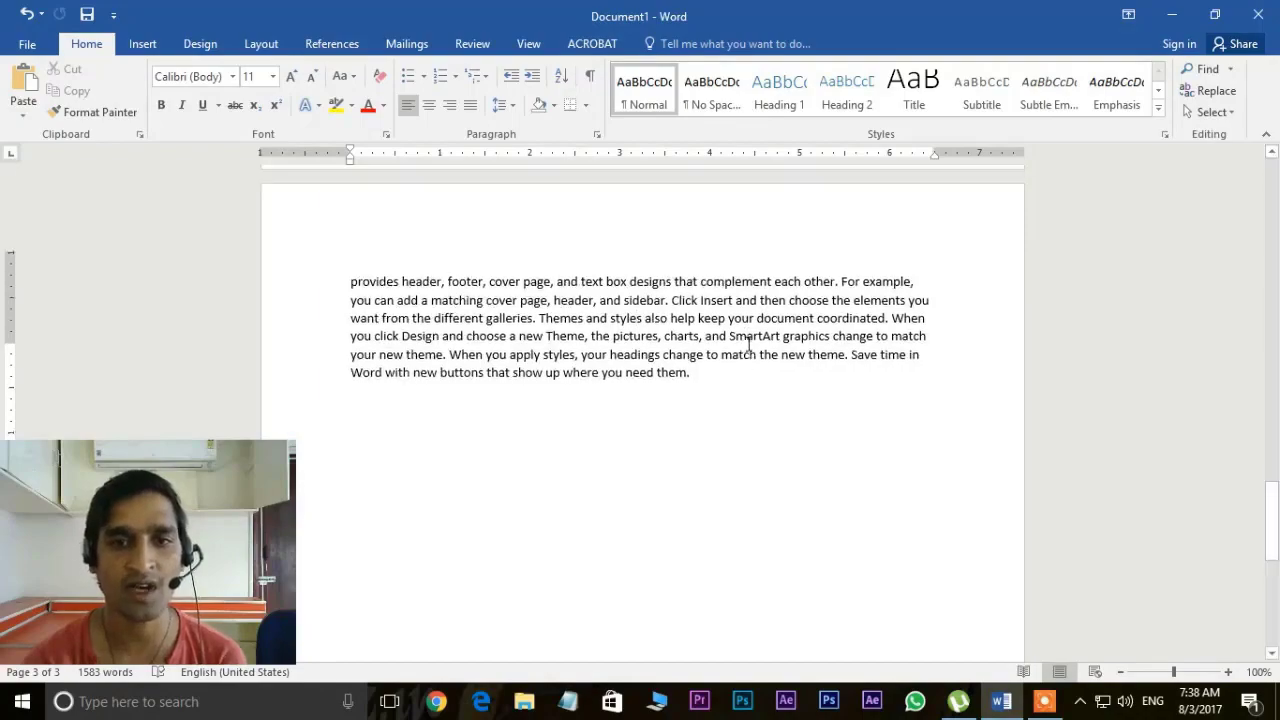
scroll(740, 320, "up", 5)
scroll(735, 328, "up", 5)
scroll(722, 340, "up", 5)
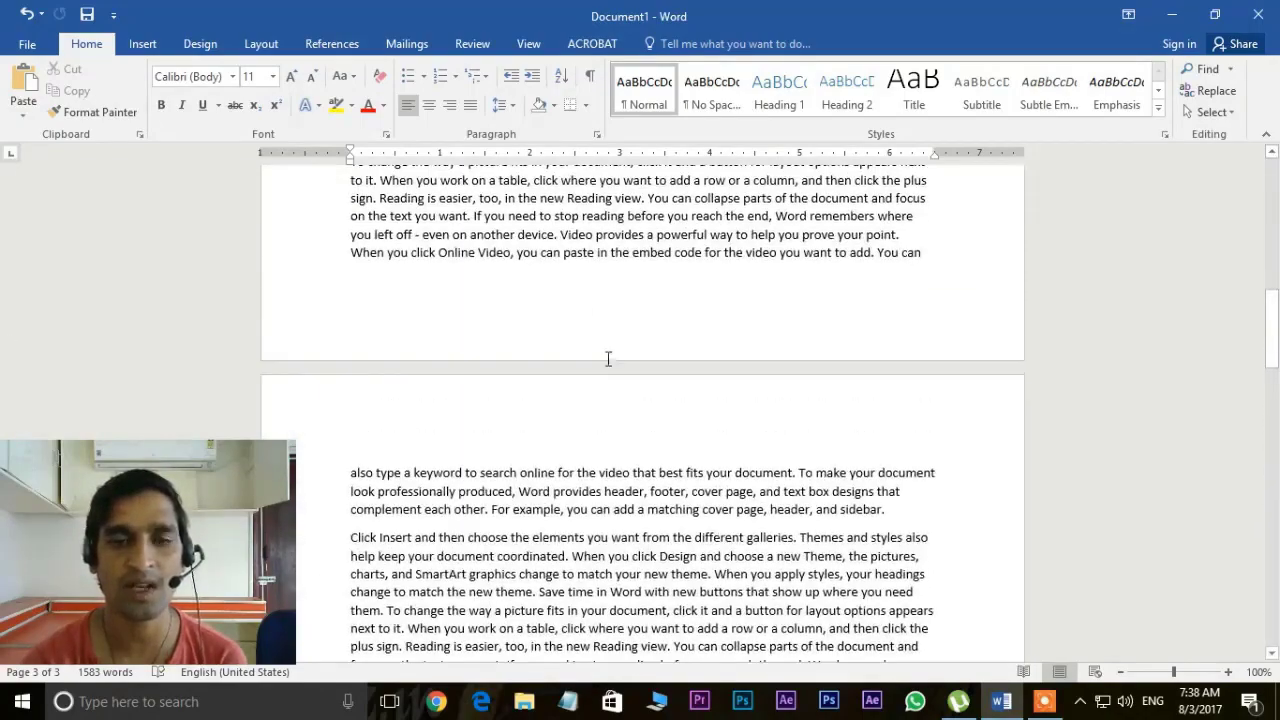
scroll(608, 360, "down", 5)
scroll(615, 355, "down", 5)
scroll(618, 351, "down", 5)
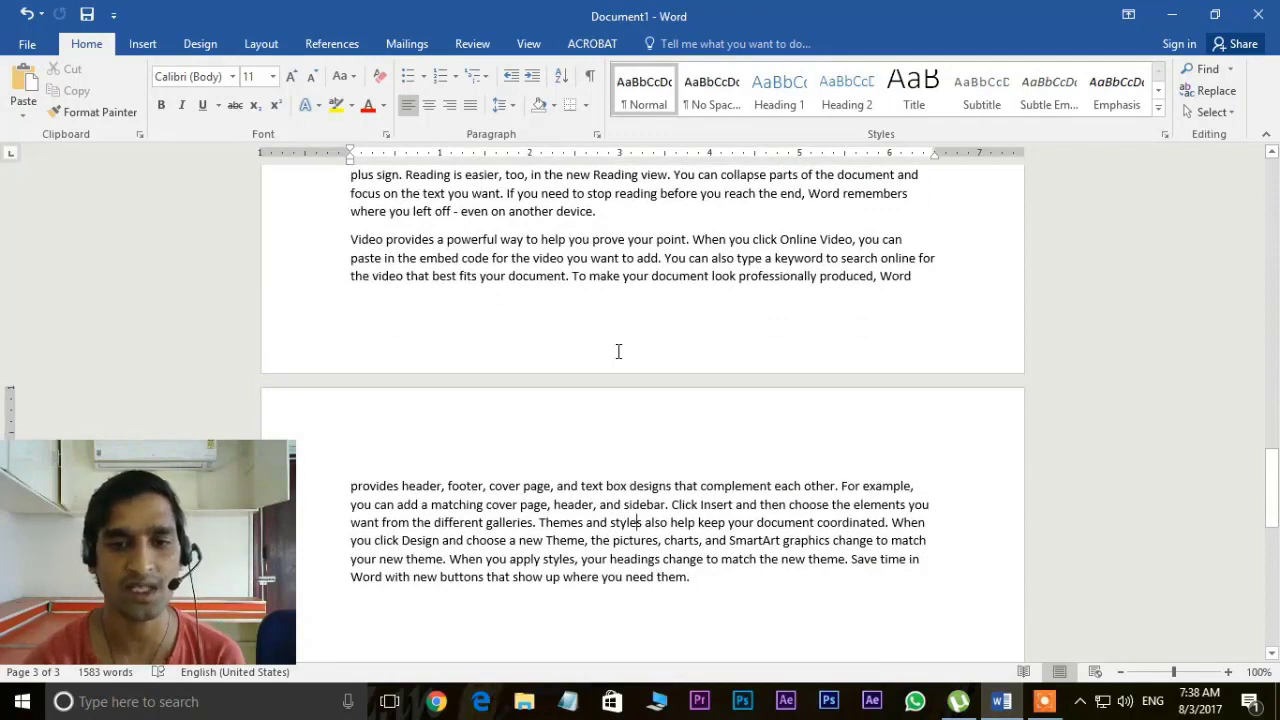
scroll(618, 351, "down", 1)
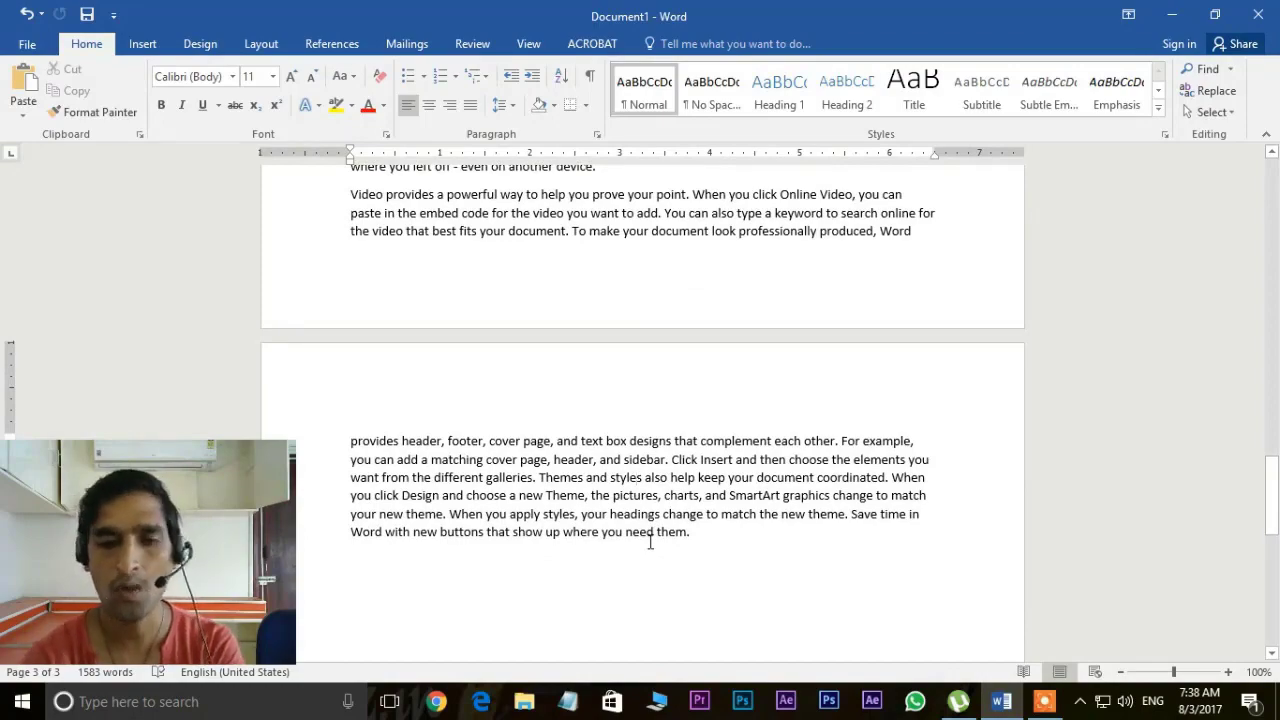
key("ctrl+Home")
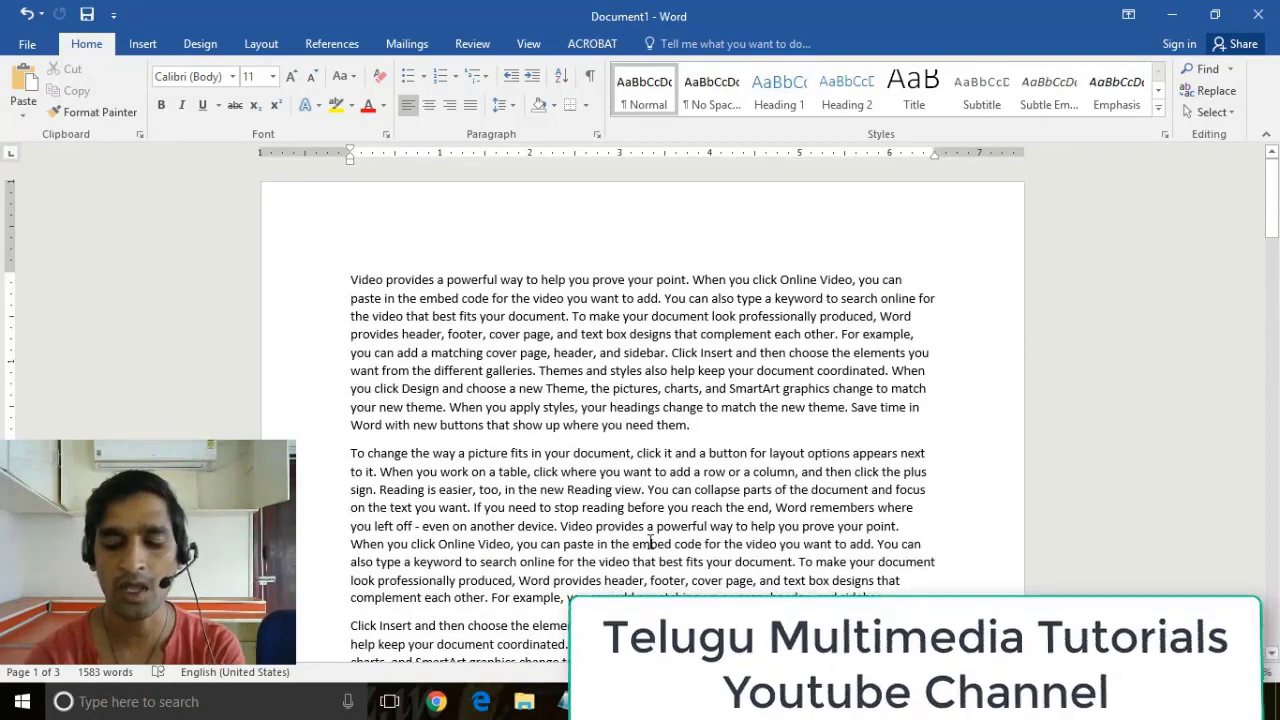
key("ctrl+End")
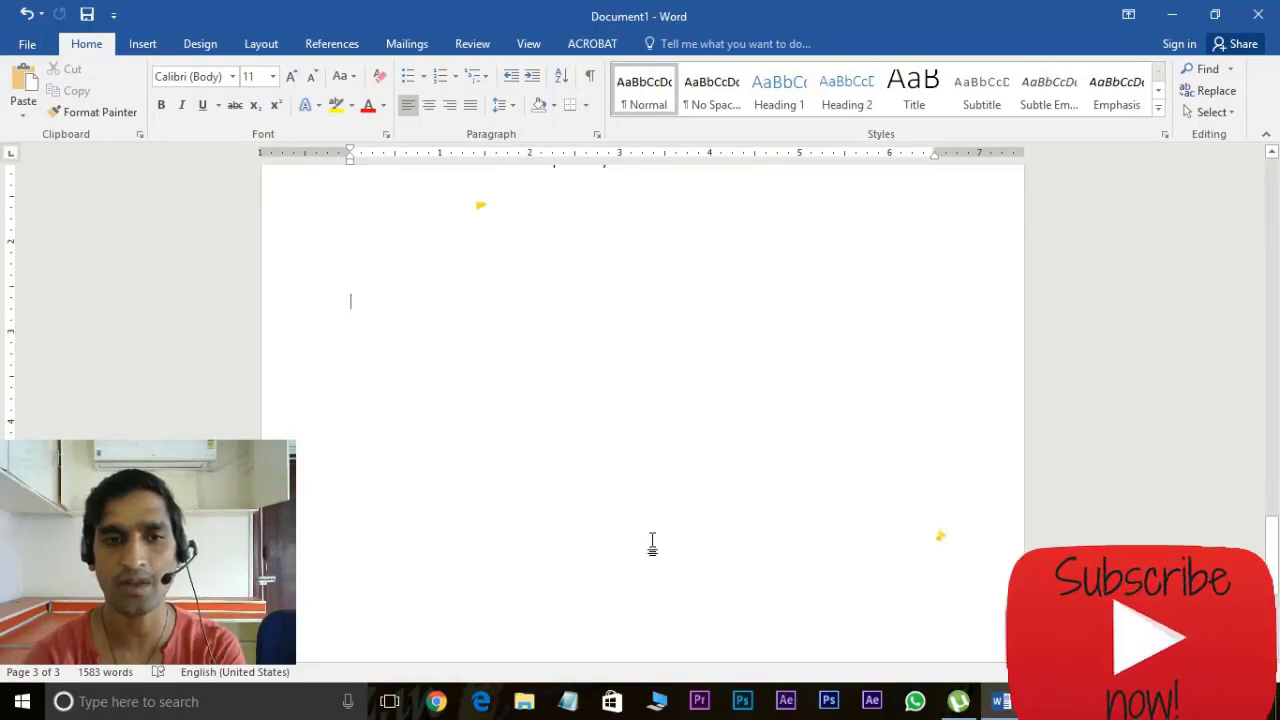
scroll(652, 543, "up", 10)
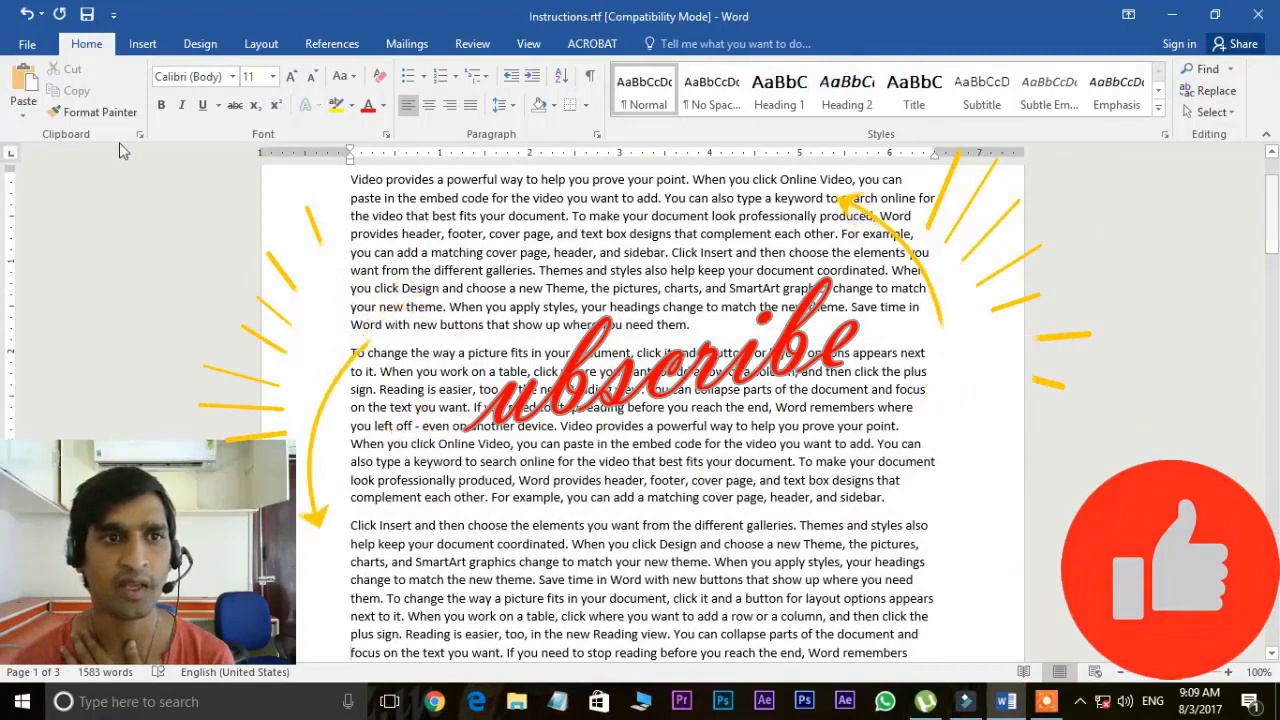
Step: Open the File backstage for Instructions.rtf to begin a new blank document
left_click(28, 47)
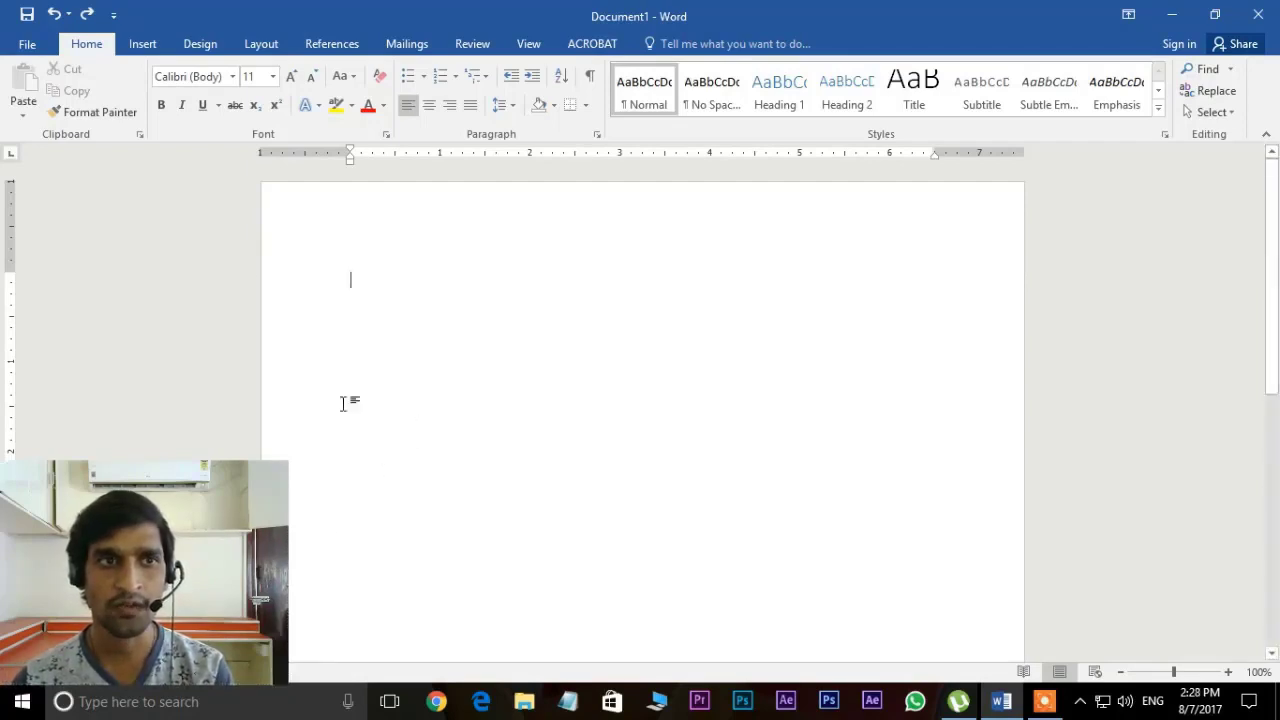
Step: Leave the File view and enter =rand() on the blank page to generate five sample paragraphs
left_click(24, 44)
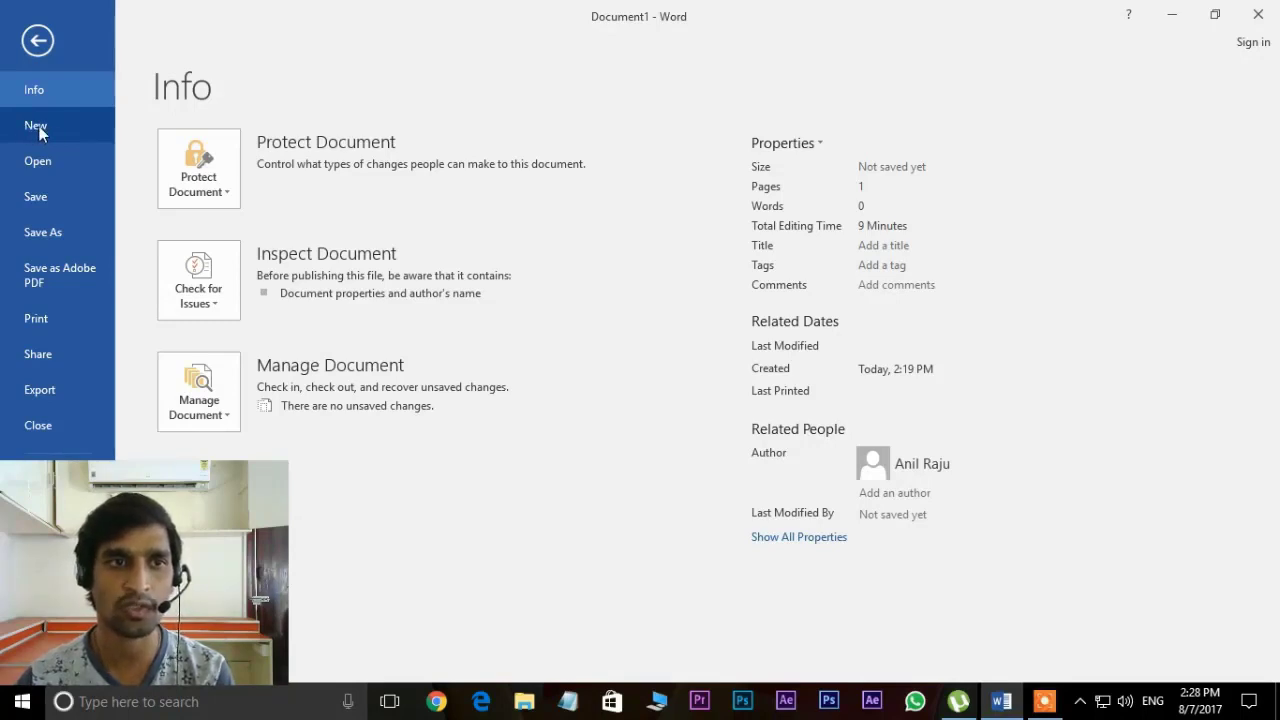
left_click(40, 42)
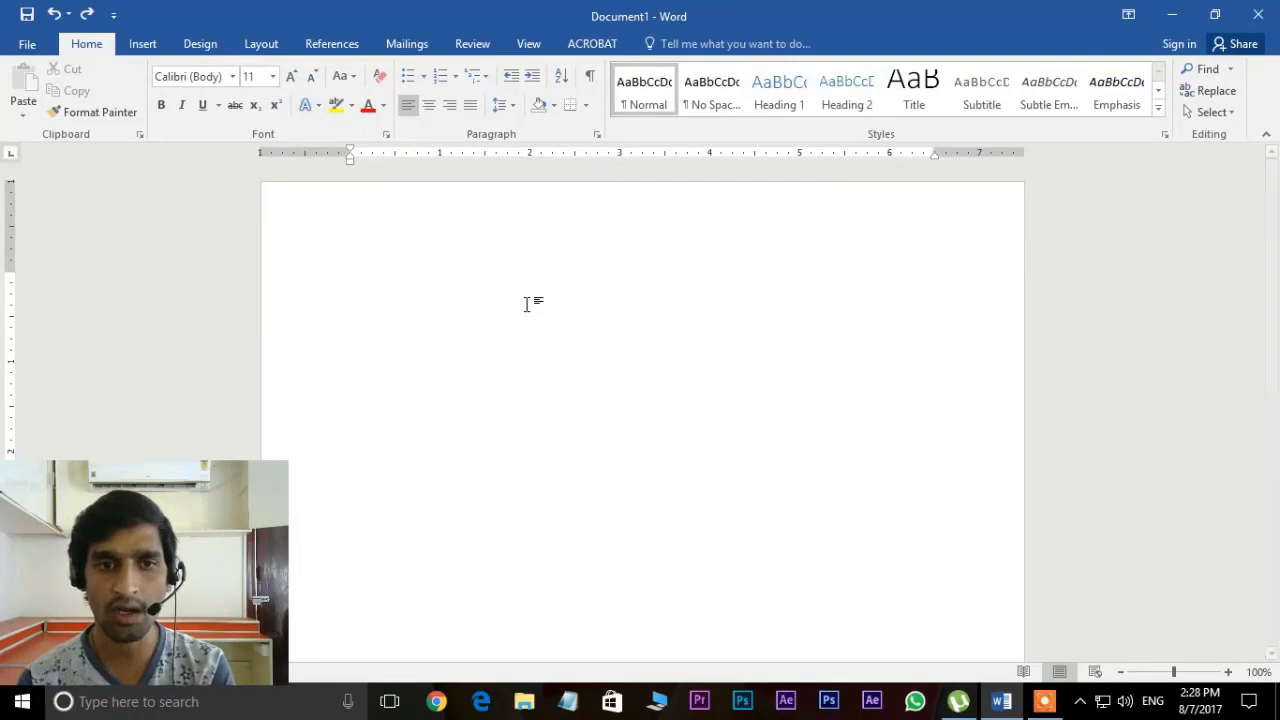
type("=rand(")
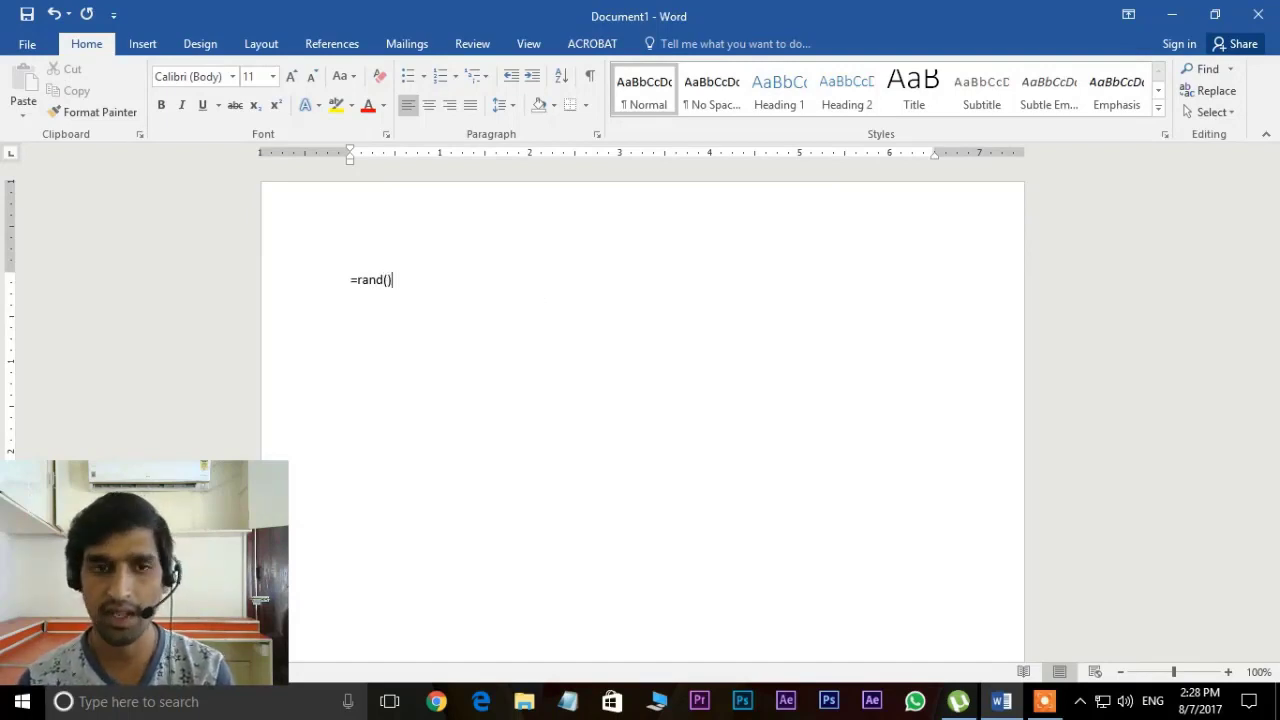
key("Return")
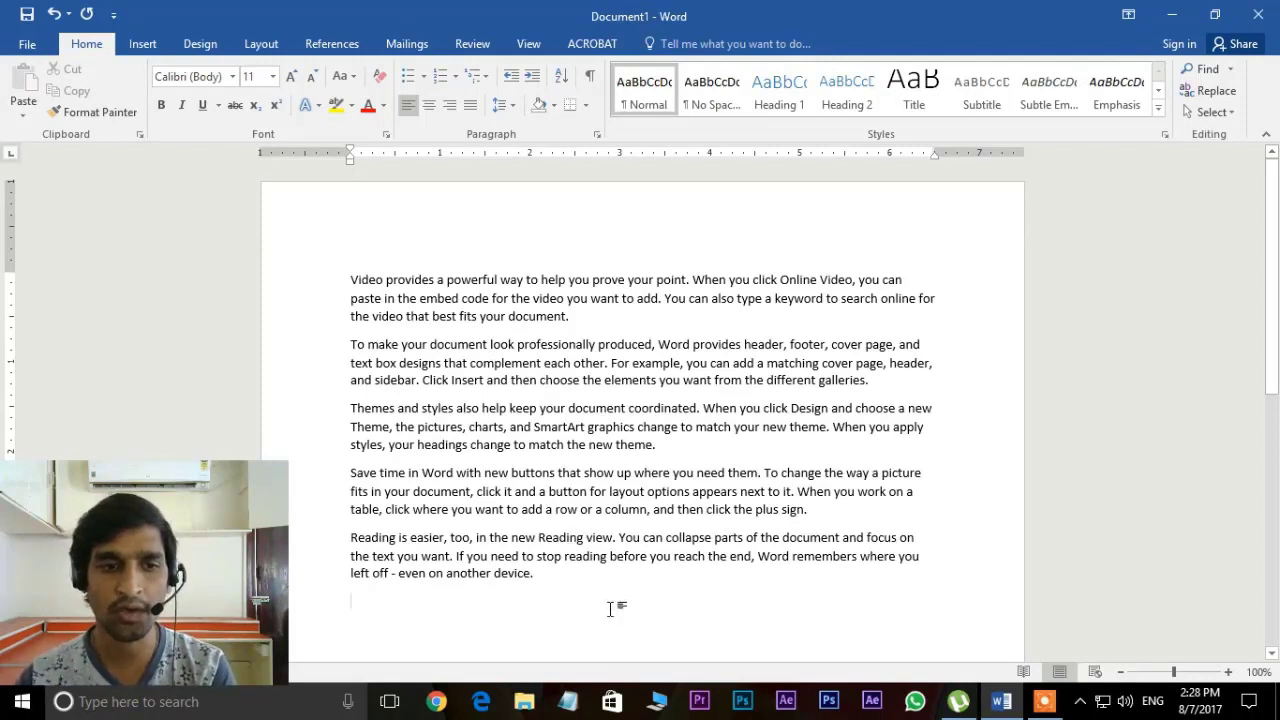
Step: Create a new blank document from File > New
left_click(27, 44)
left_click(53, 128)
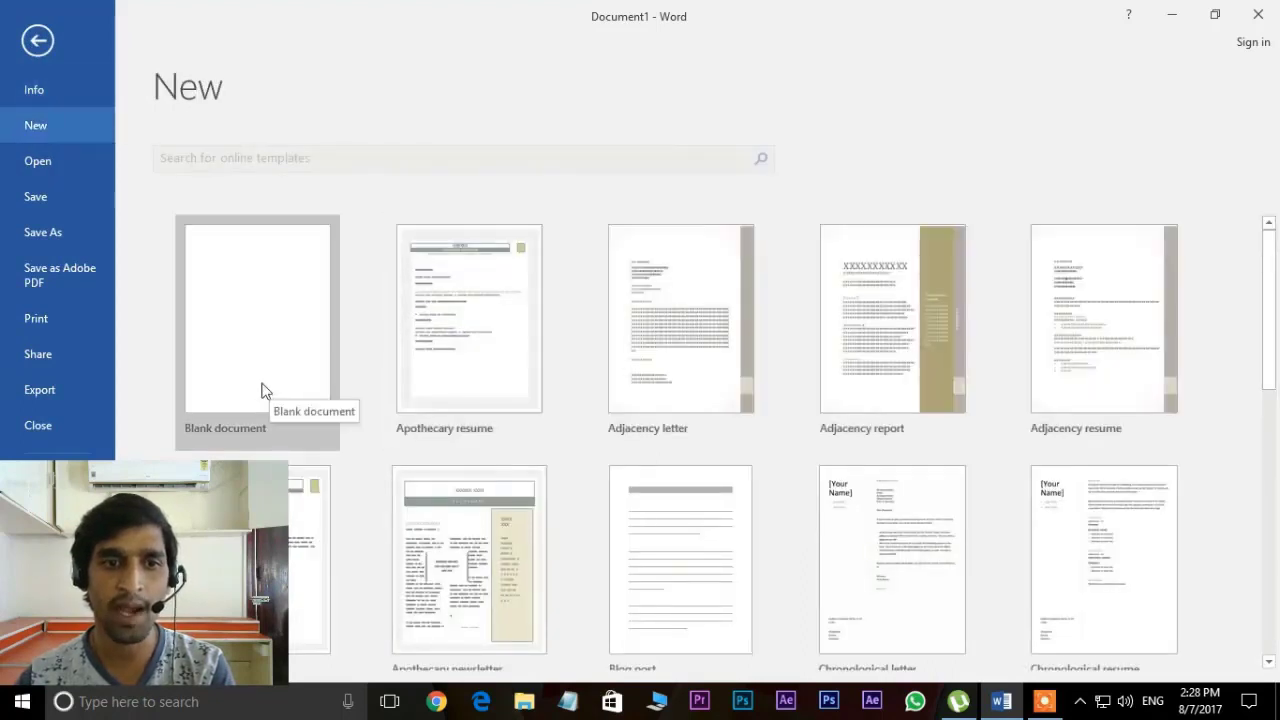
left_click(278, 377)
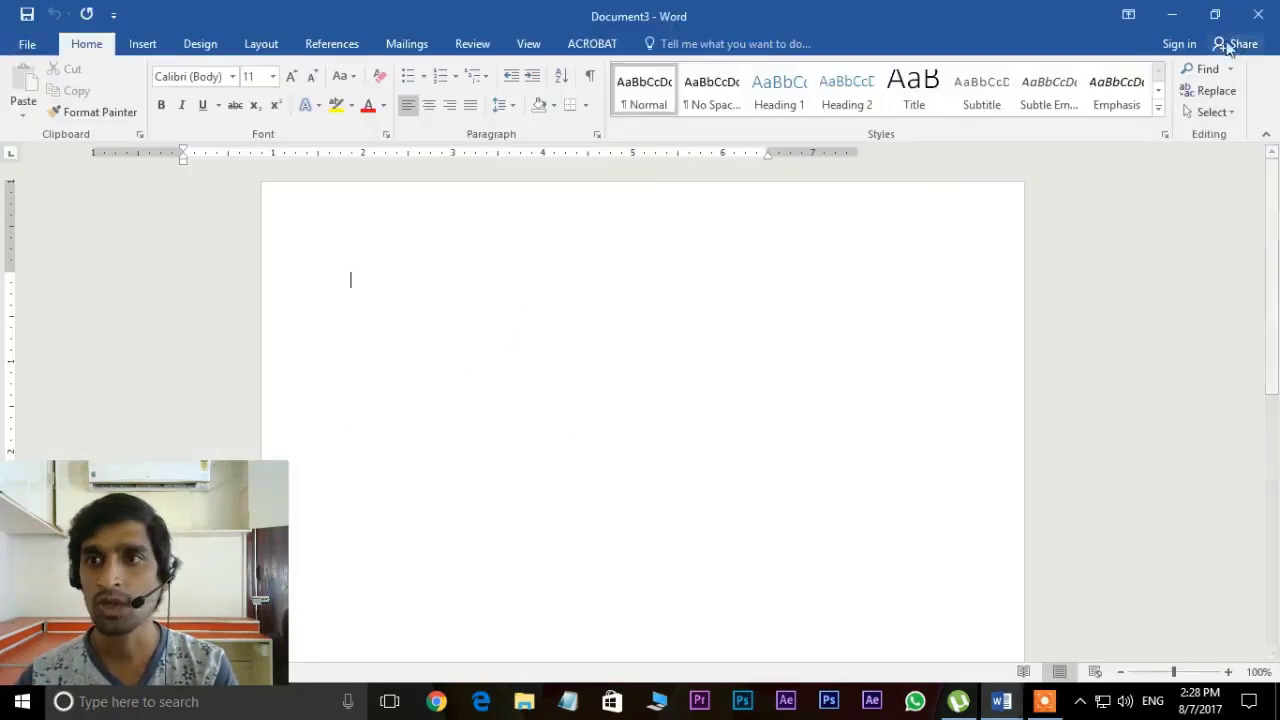
Step: Restore down the new window, move it aside to reveal Document1, then maximize it again
left_click(1216, 16)
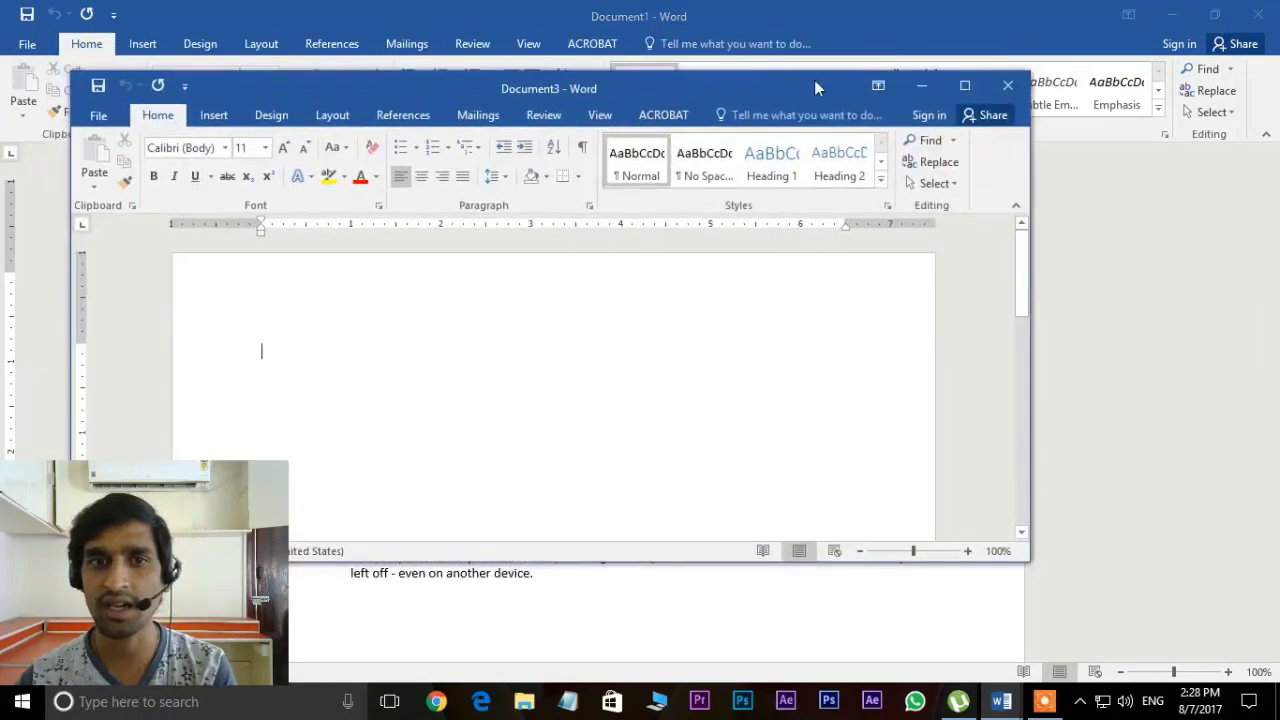
left_click_drag(722, 92, 744, 354)
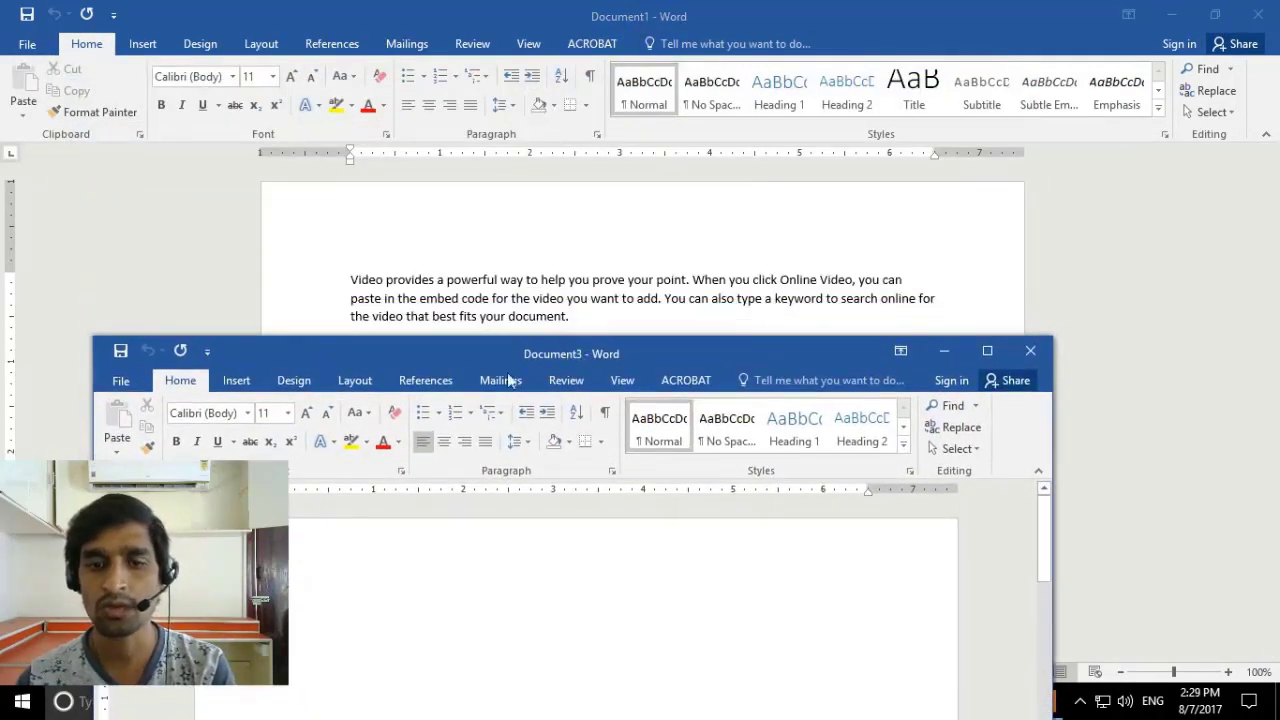
left_click(987, 352)
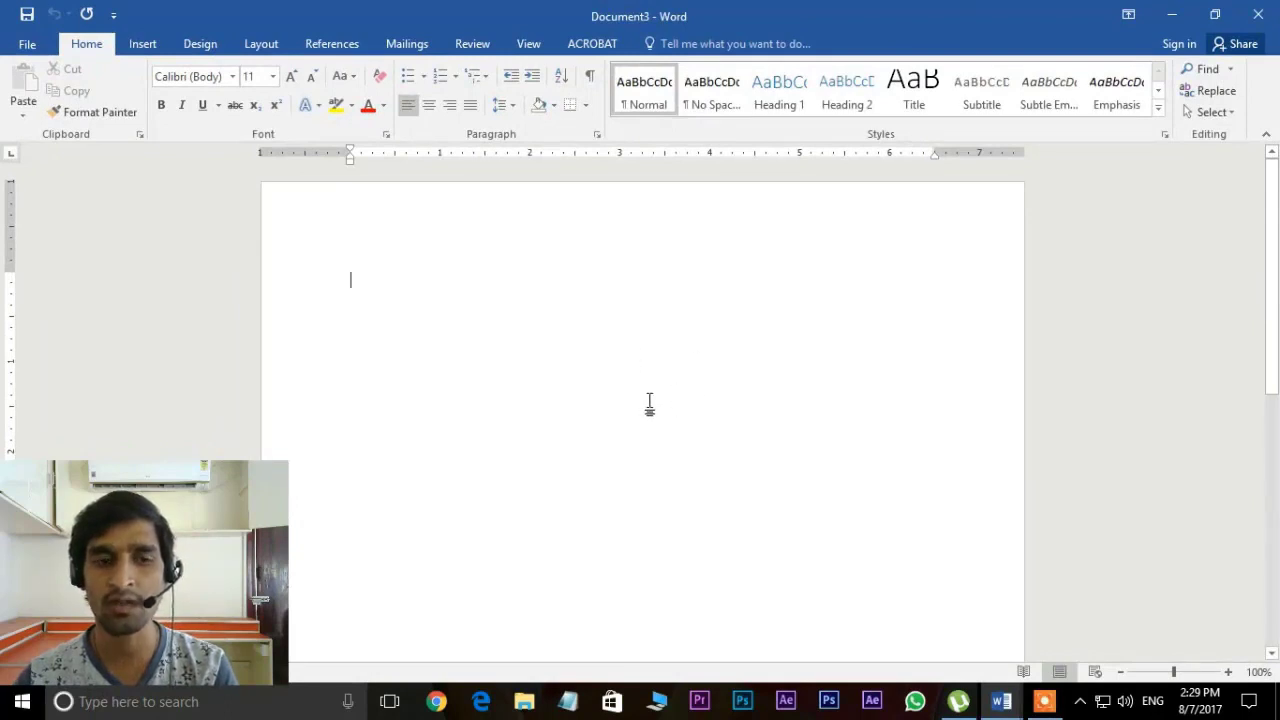
Step: Close the blank document via File > Close and return to editing the sample document
left_click(27, 44)
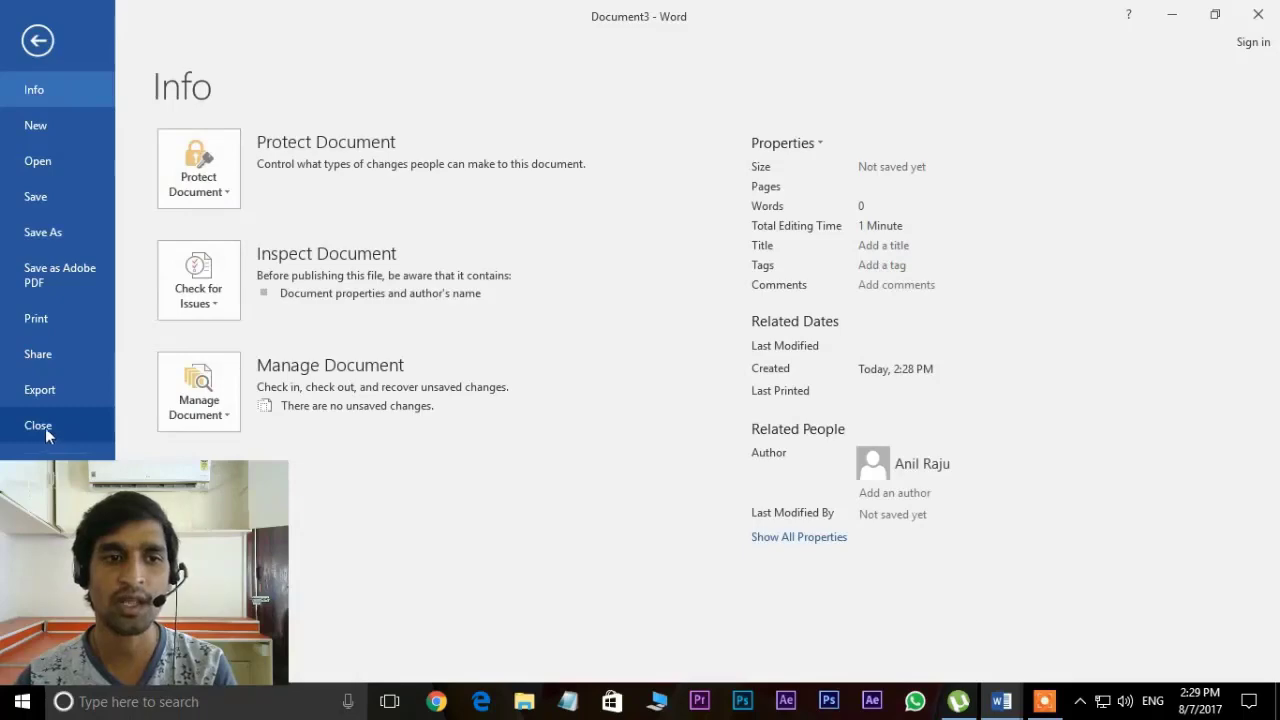
left_click(37, 40)
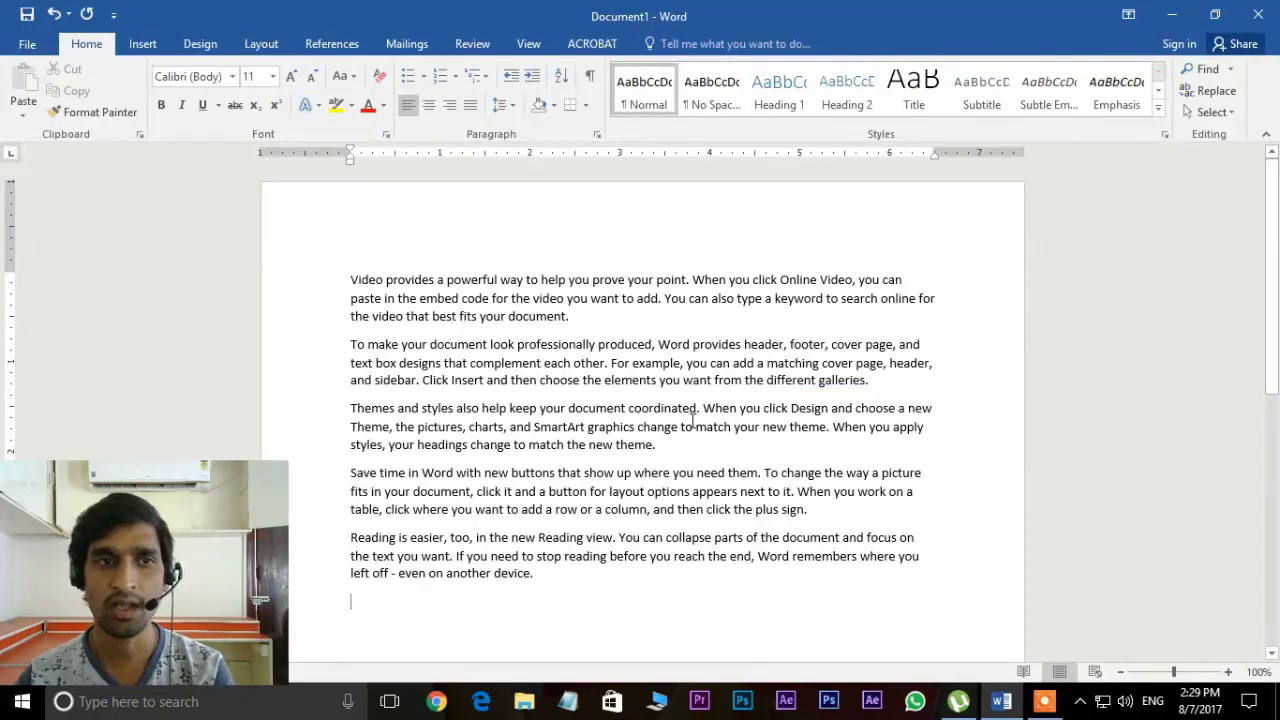
left_click(27, 44)
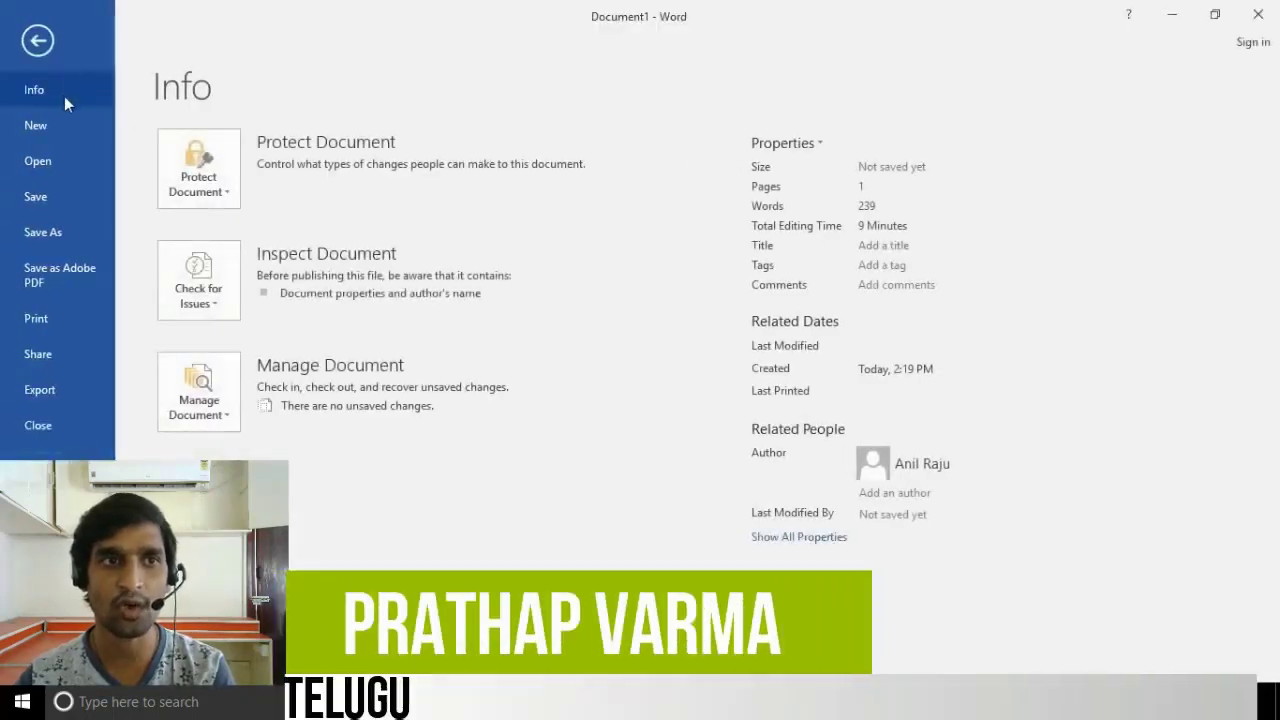
left_click(38, 42)
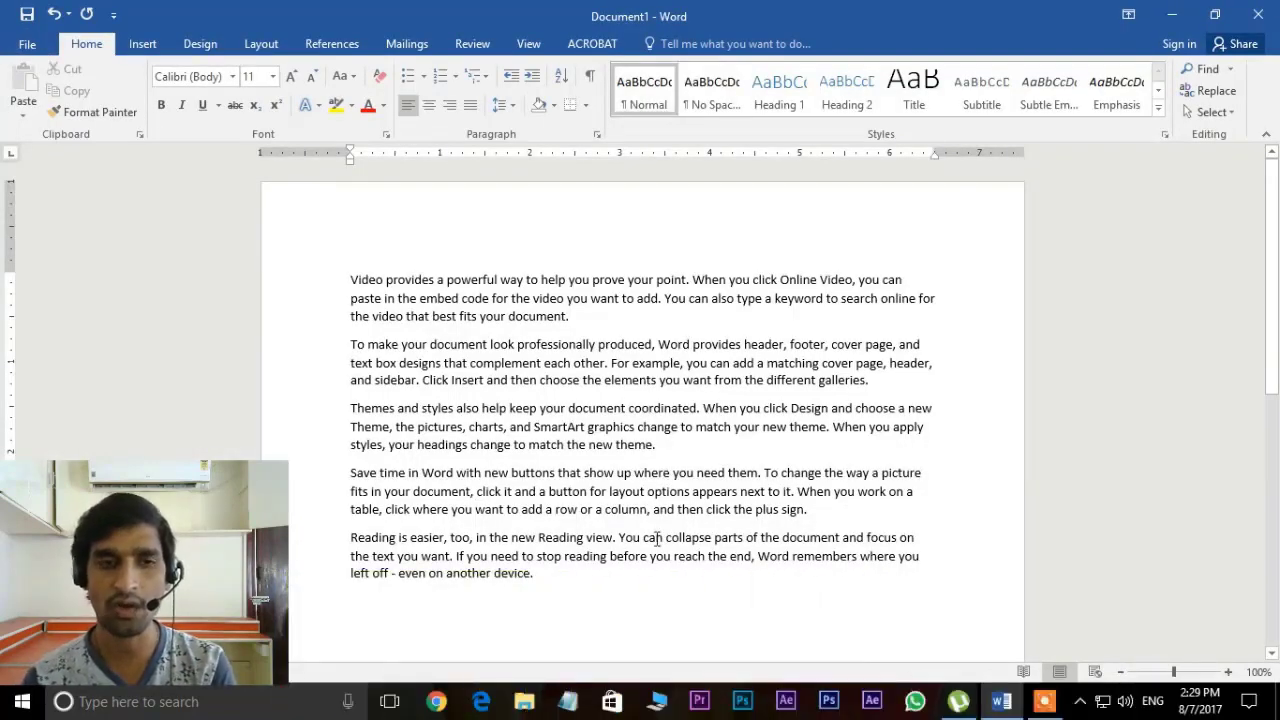
Step: Create and close another blank document with Ctrl+N and Ctrl+W, then open Document1's Info page
key("ctrl+n")
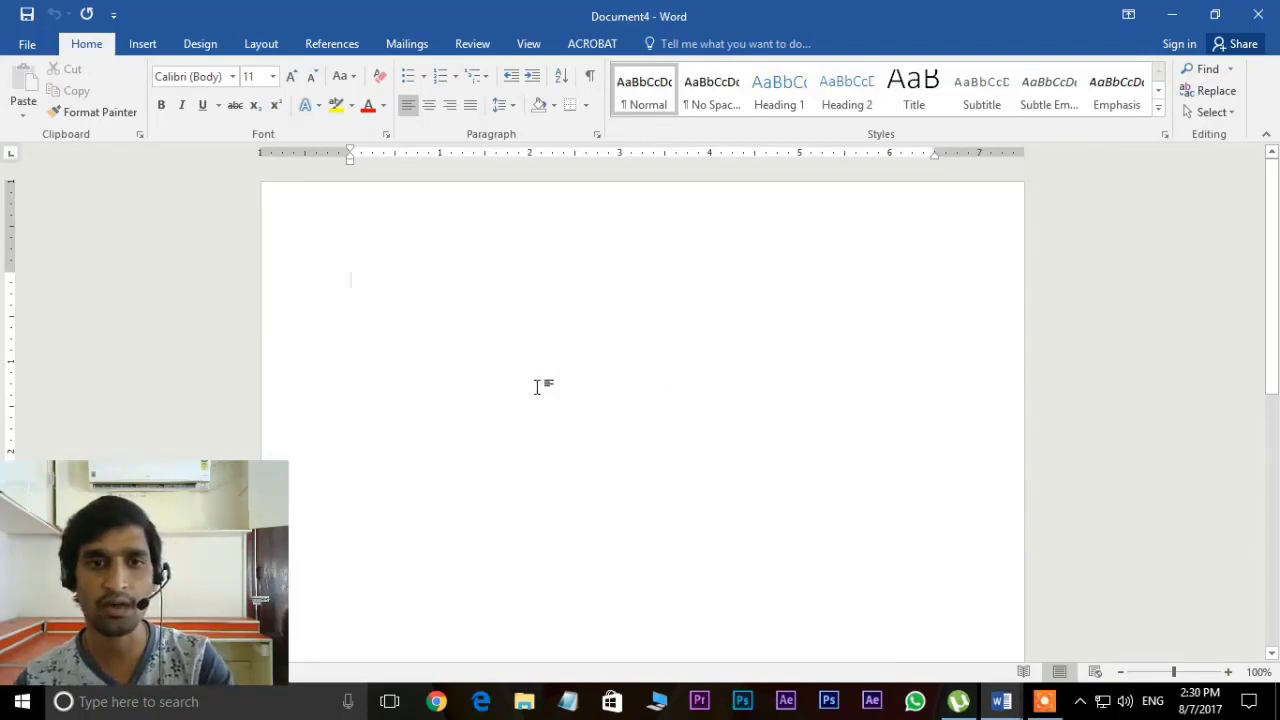
key("ctrl+w")
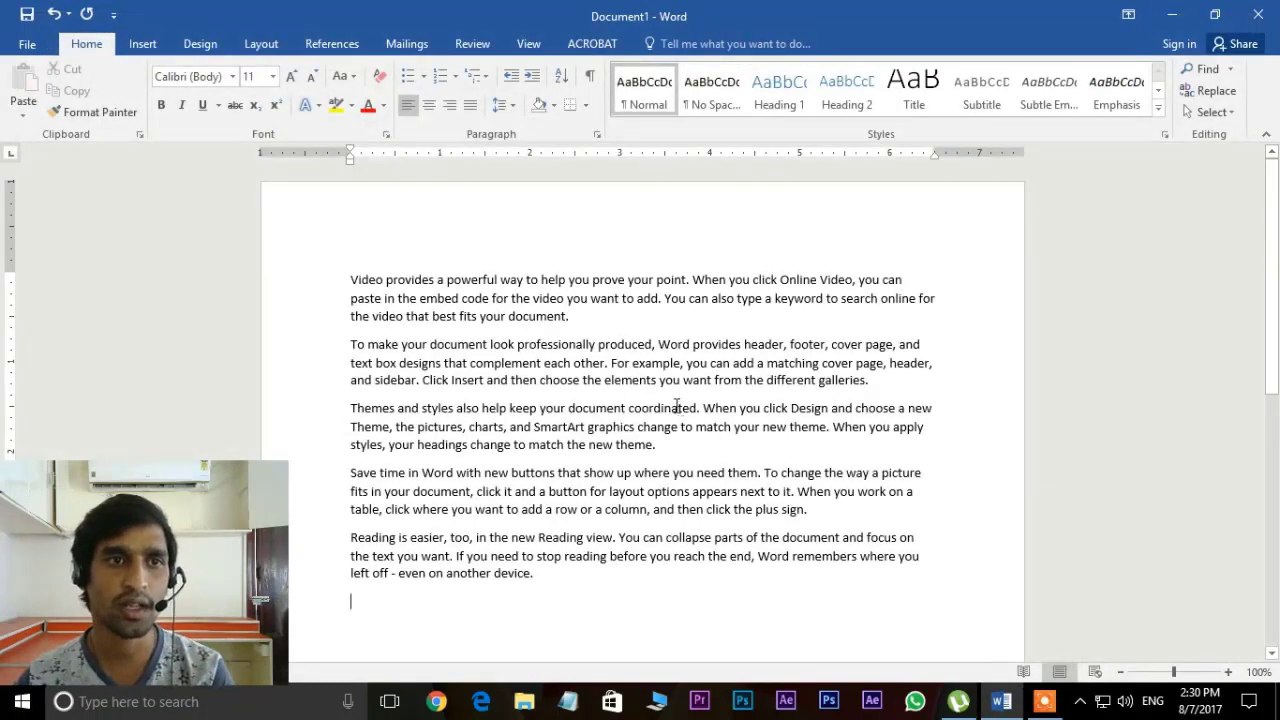
left_click(22, 46)
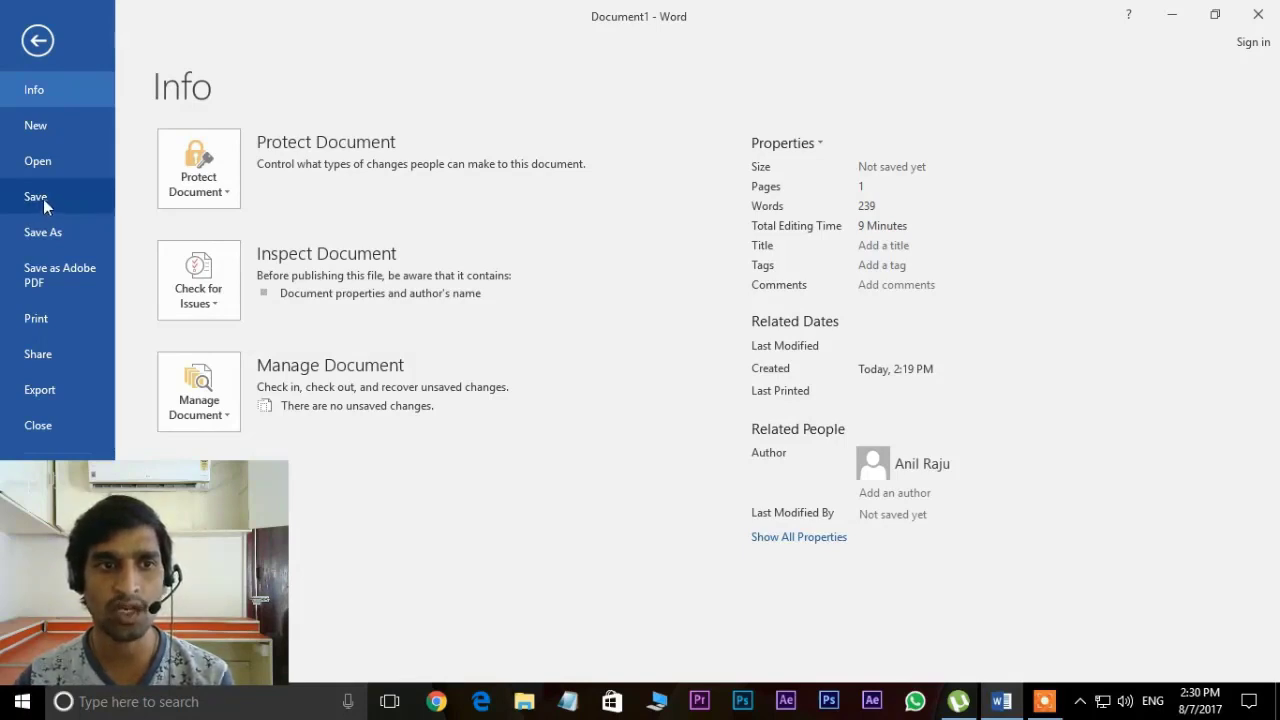
Step: In Save As > Browse, create an empty 'ms office' folder on Local Disk (F:)
left_click(43, 199)
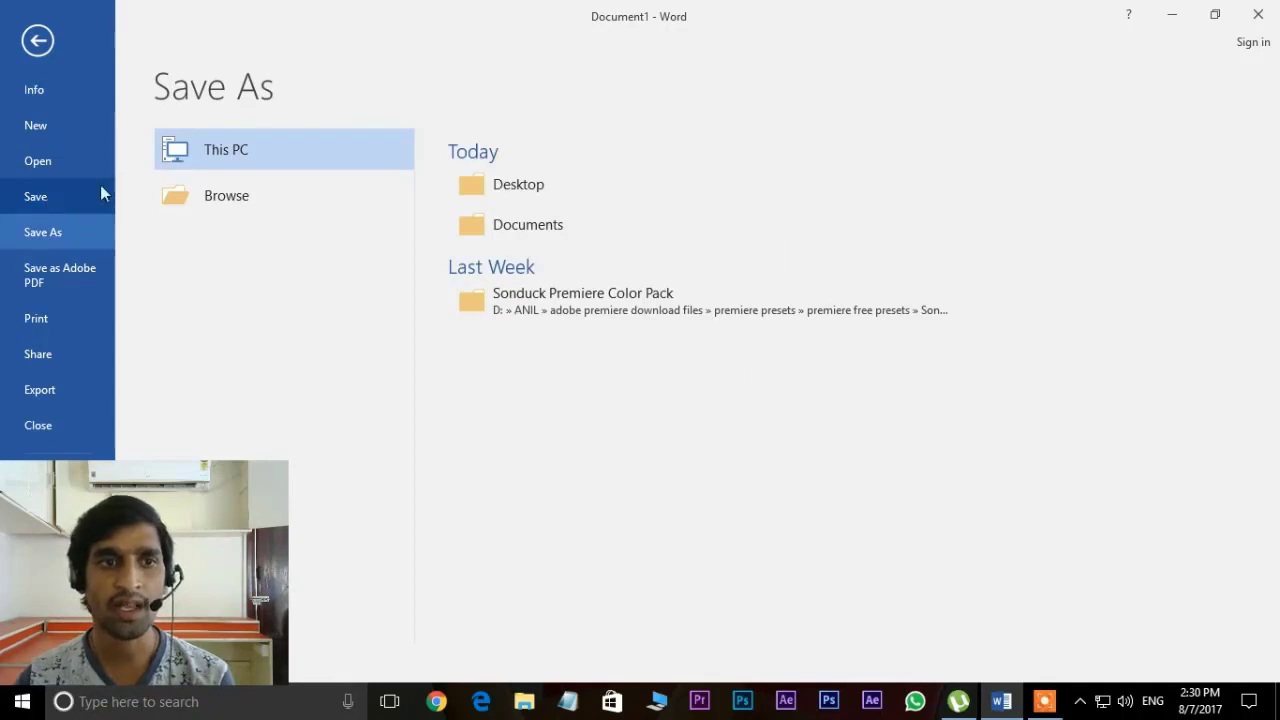
left_click(228, 200)
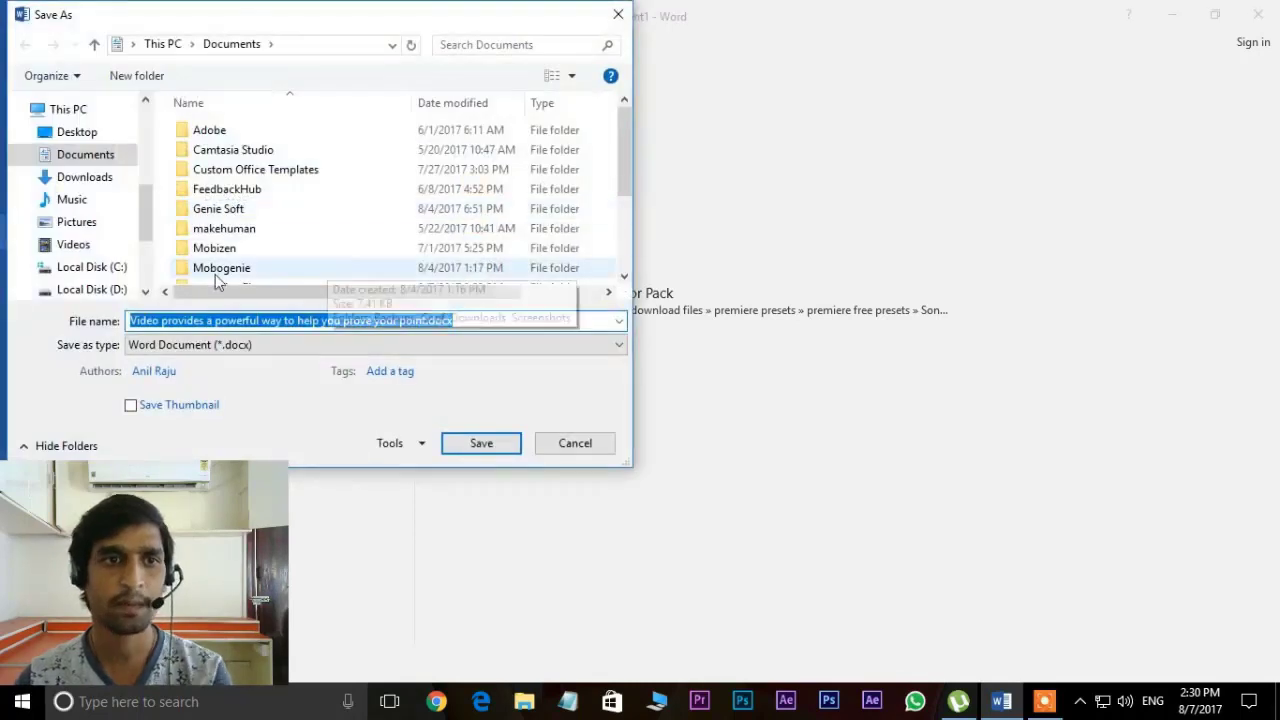
left_click_drag(143, 218, 148, 245)
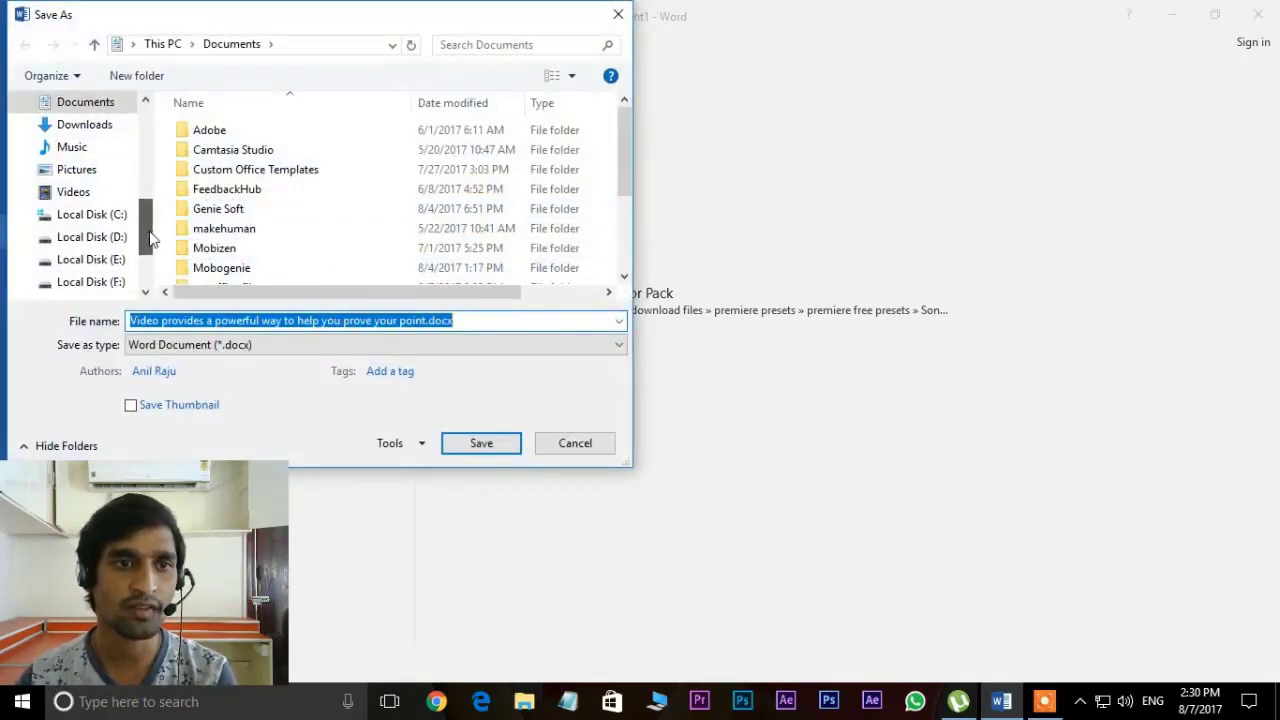
left_click(100, 237)
left_click(118, 260)
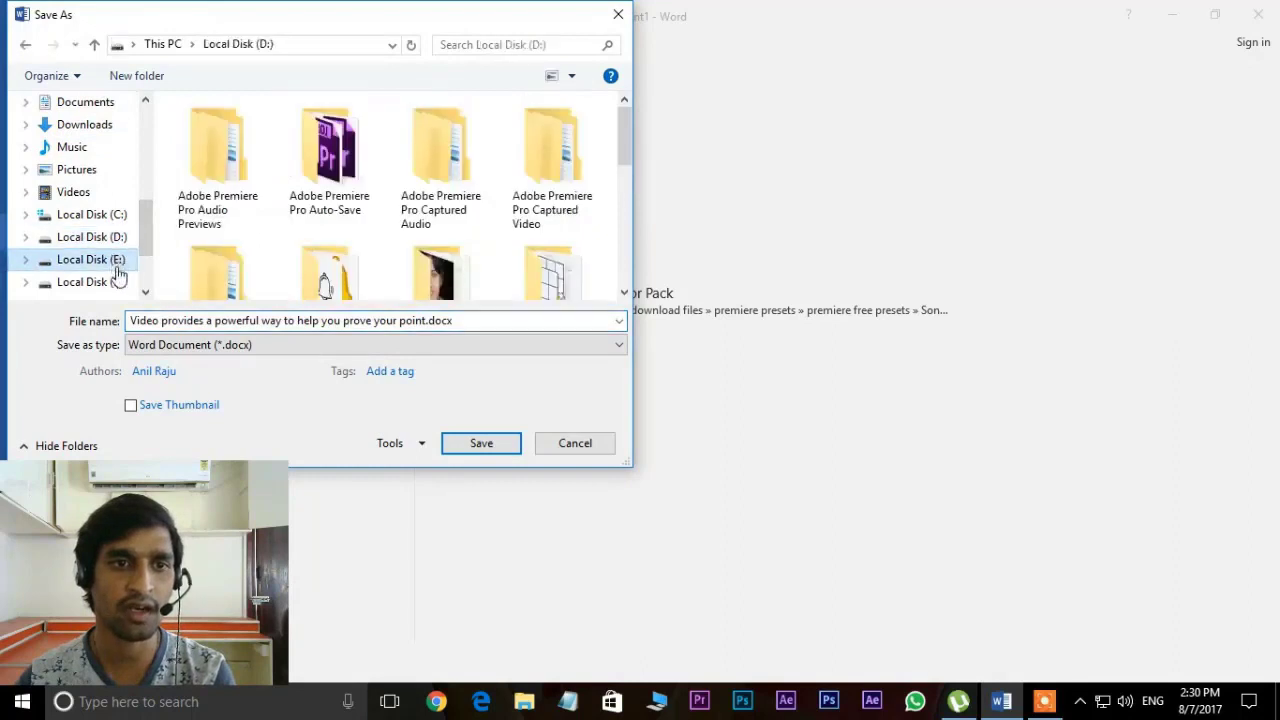
left_click(117, 282)
right_click(270, 238)
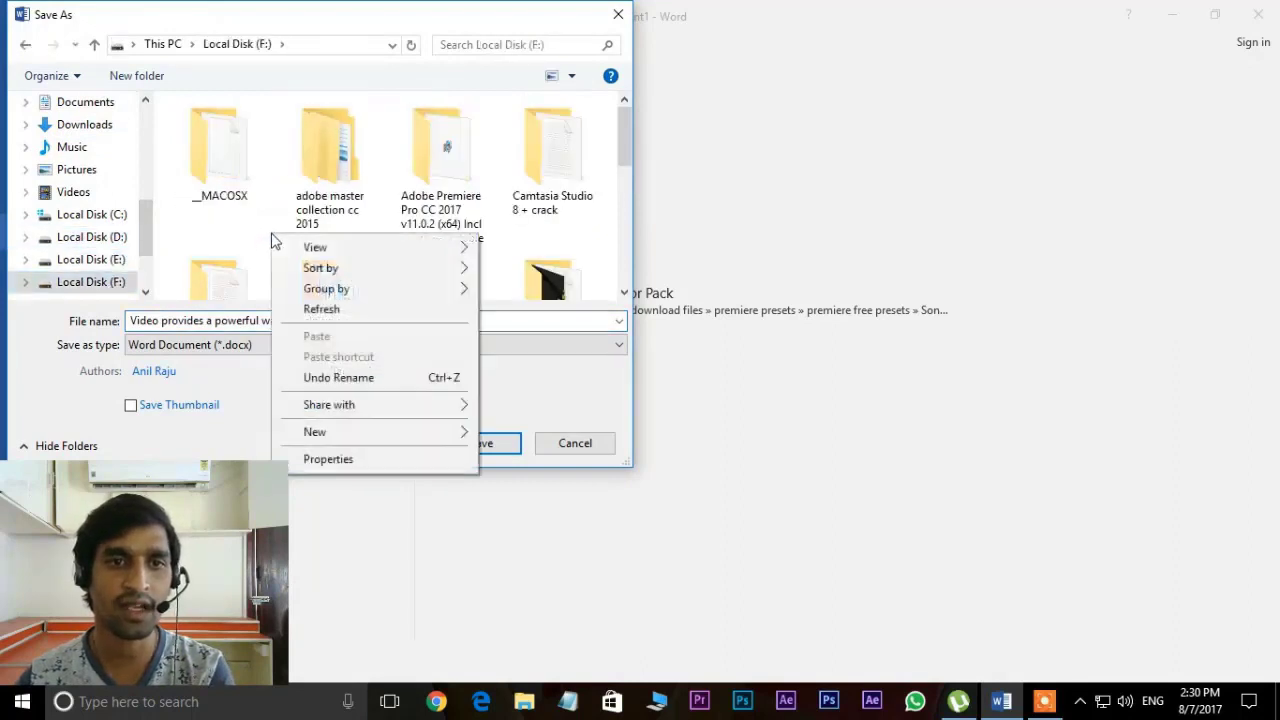
mouse_move(310, 432)
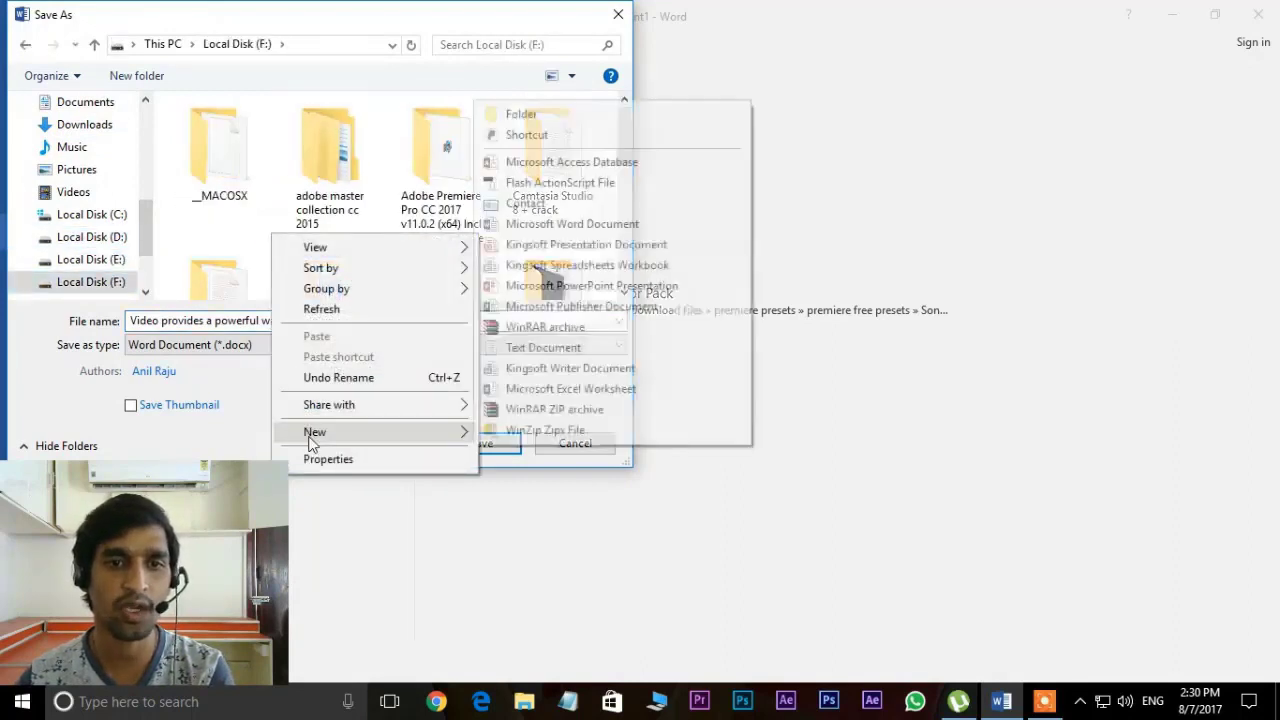
left_click(510, 114)
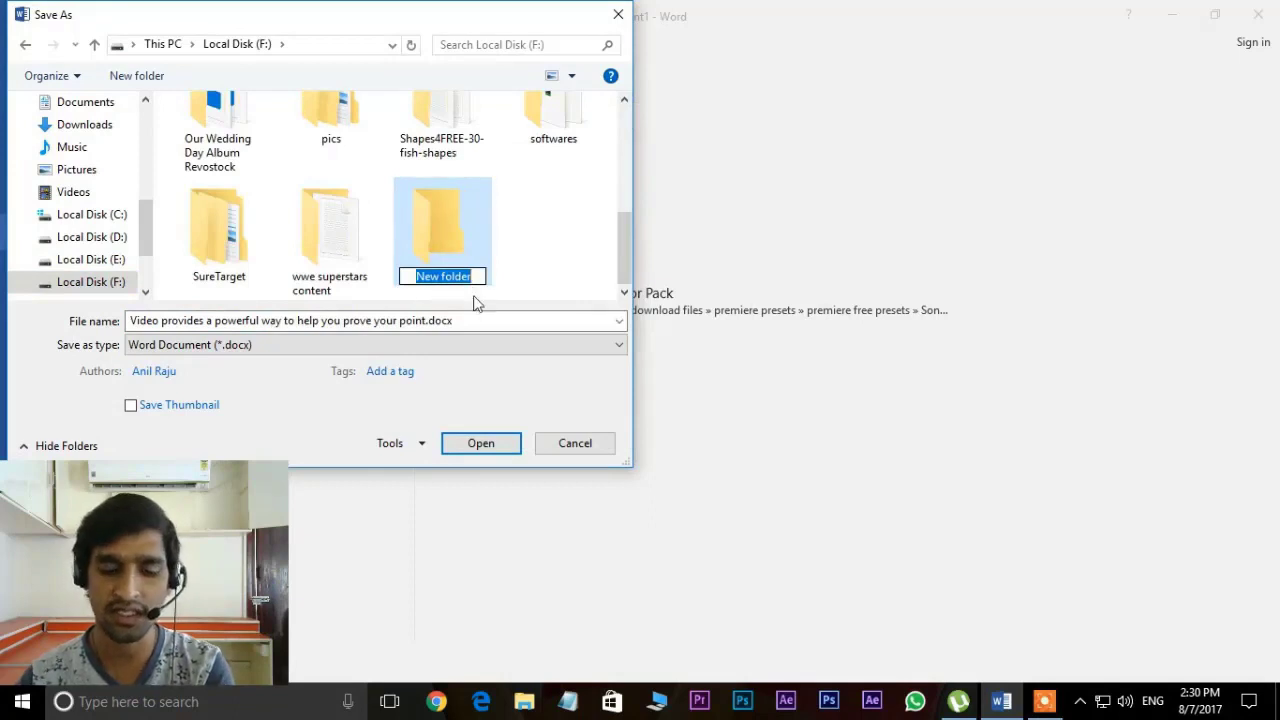
type("ms offi")
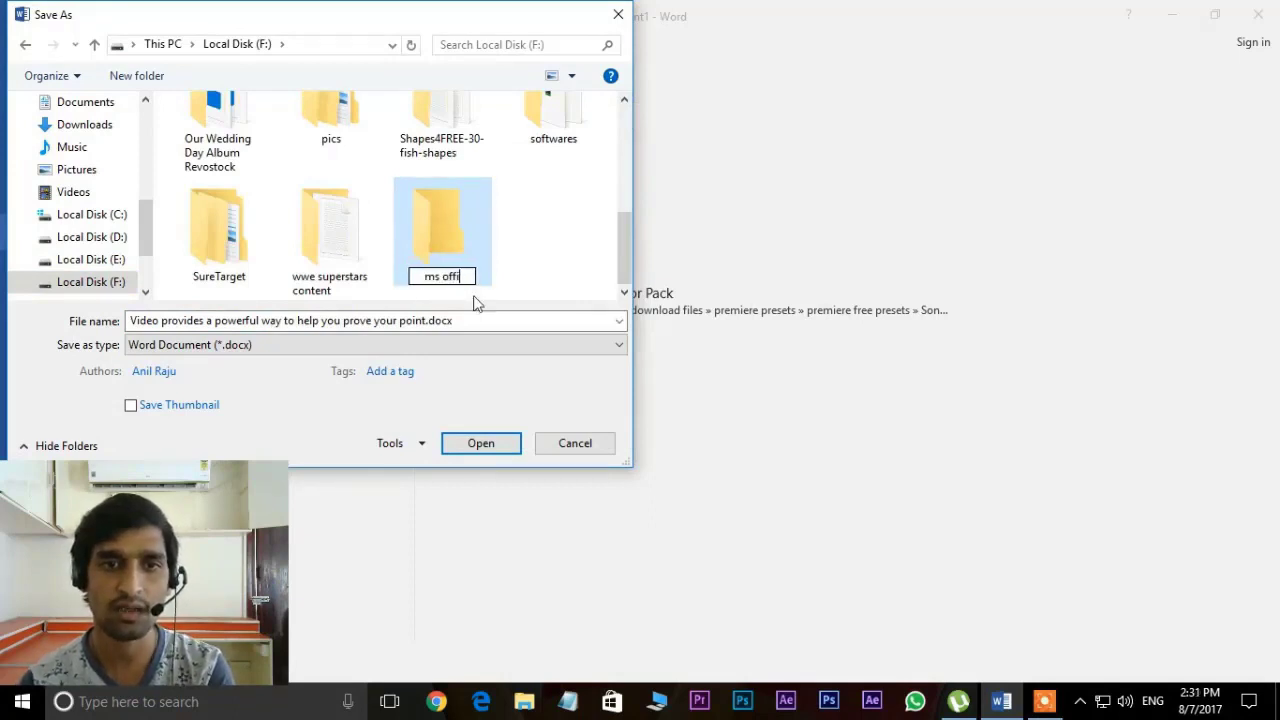
type("ce")
double_click(421, 226)
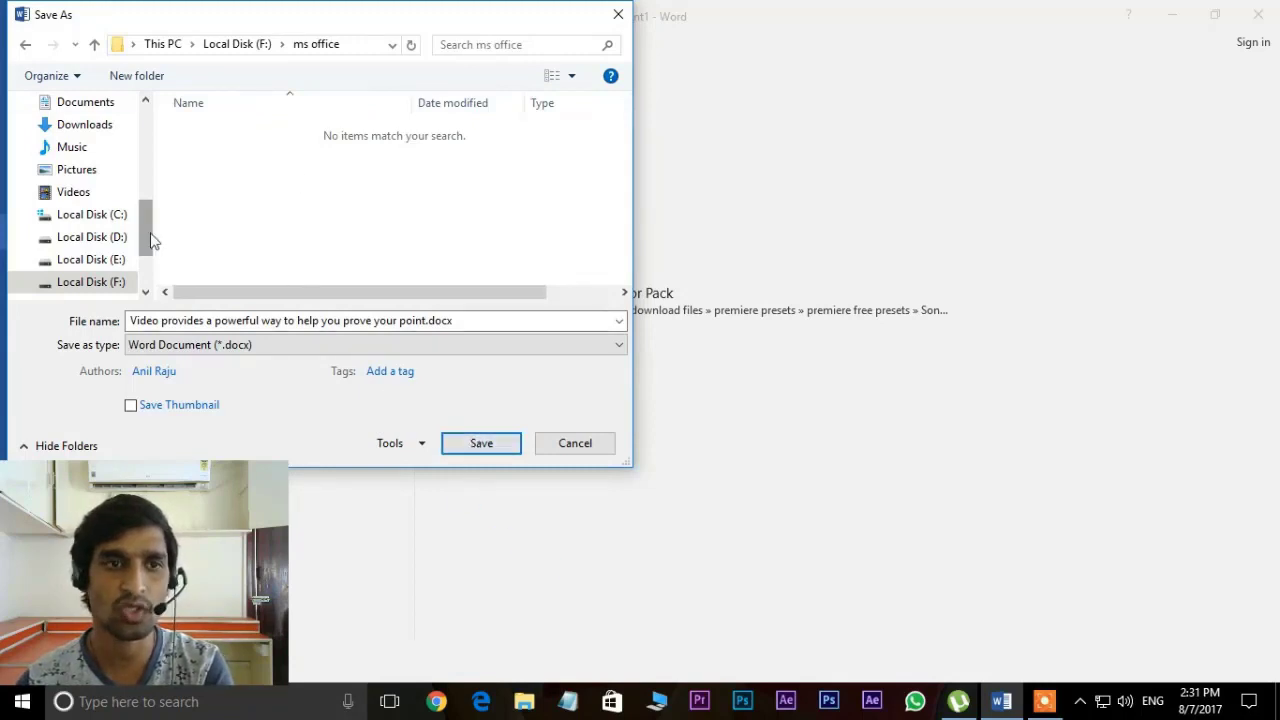
Step: Save the document to the Desktop under the name 'pratice work'
left_click_drag(147, 235, 140, 130)
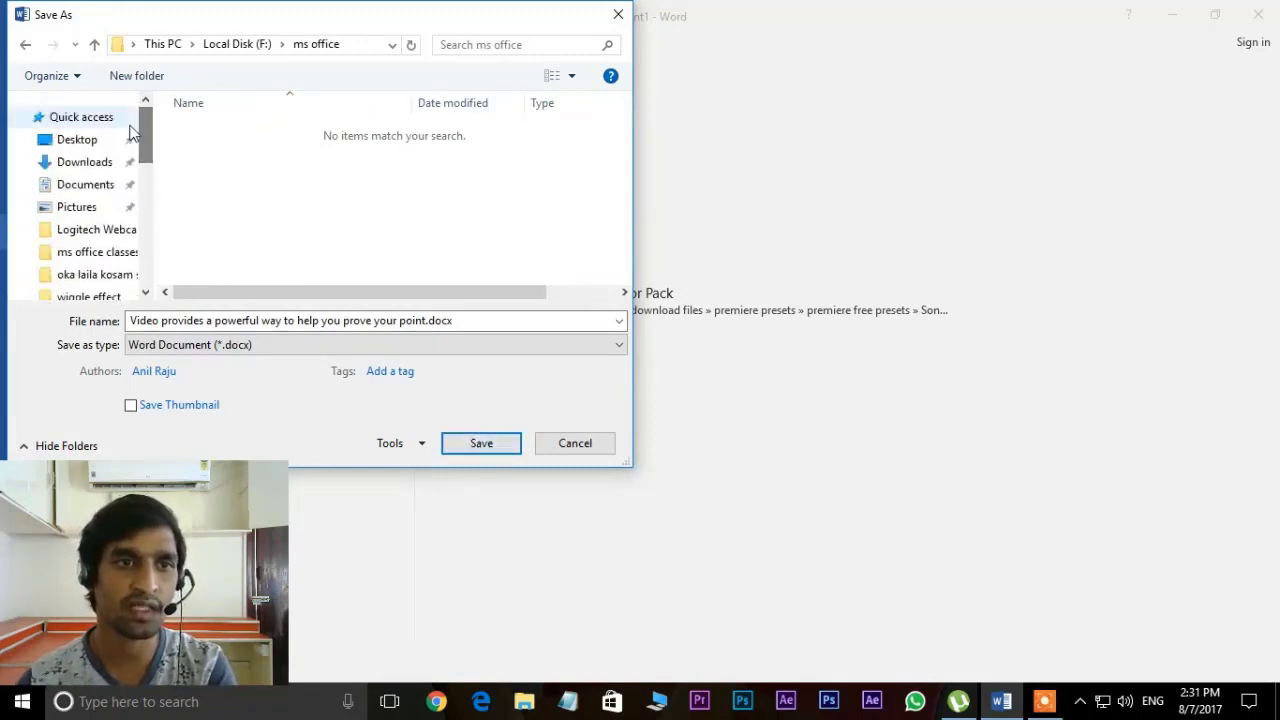
left_click(85, 142)
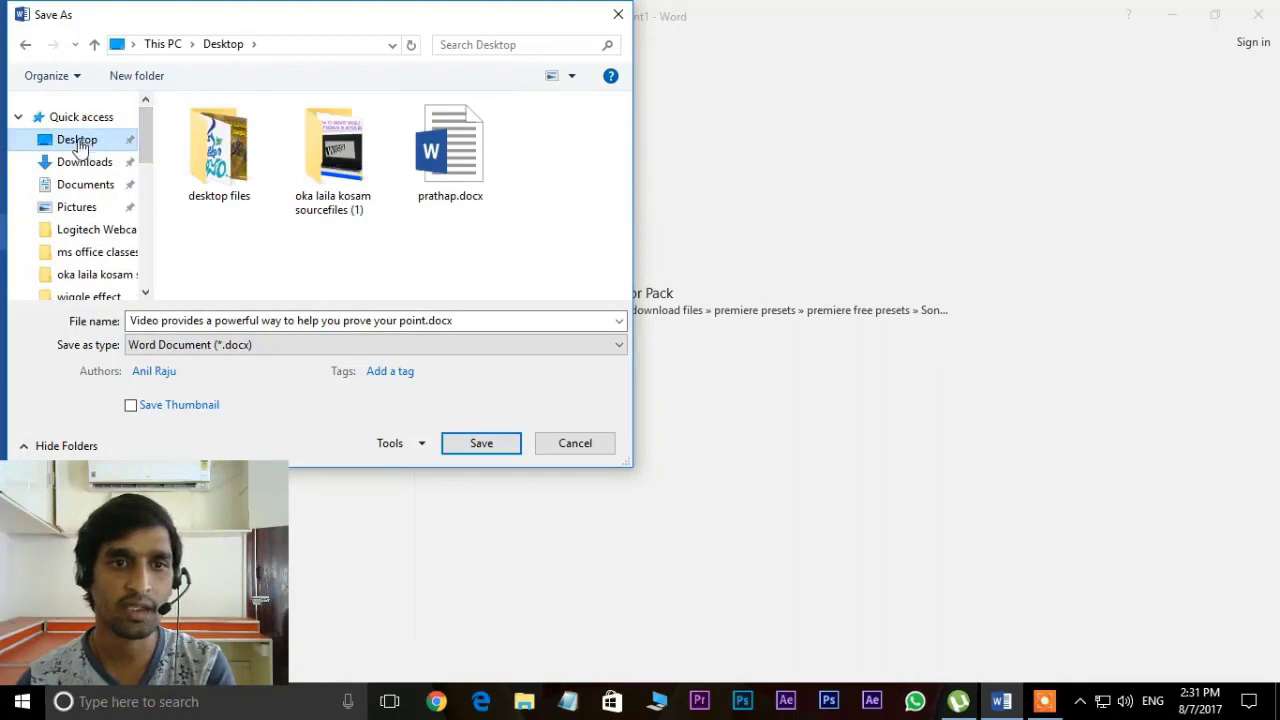
left_click_drag(506, 322, 100, 326)
left_click(226, 322)
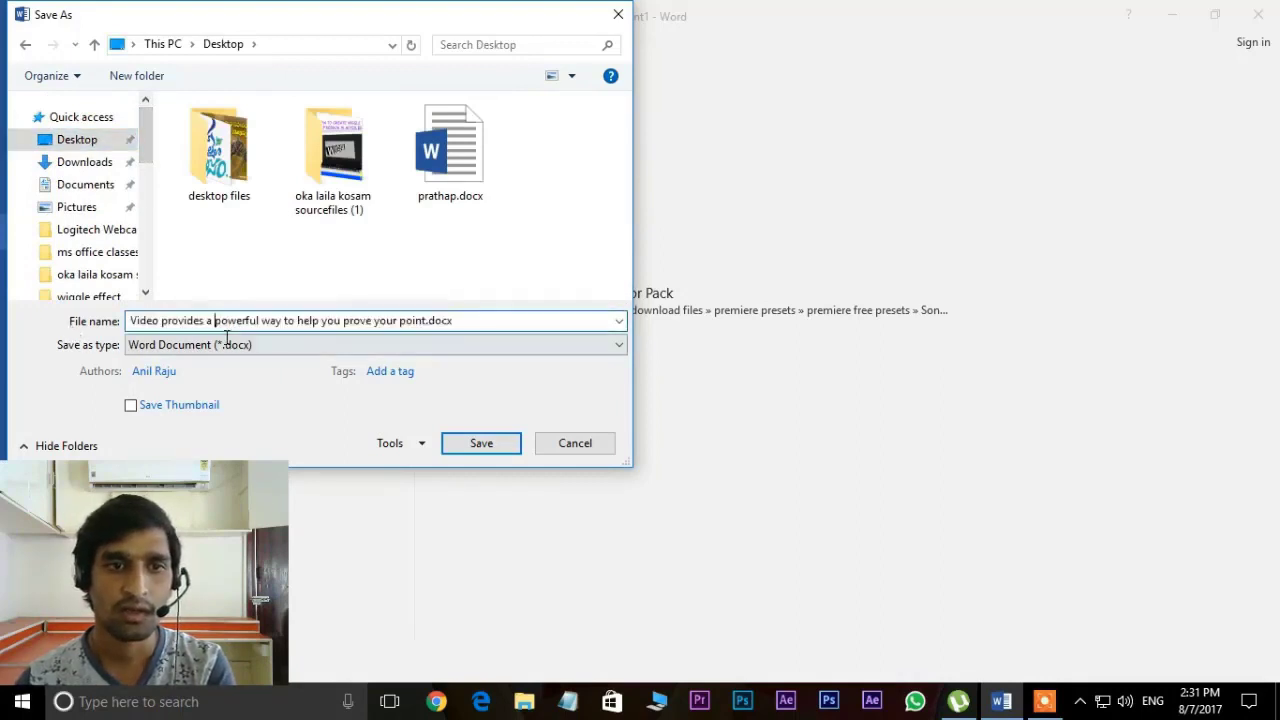
left_click_drag(428, 322, 129, 322)
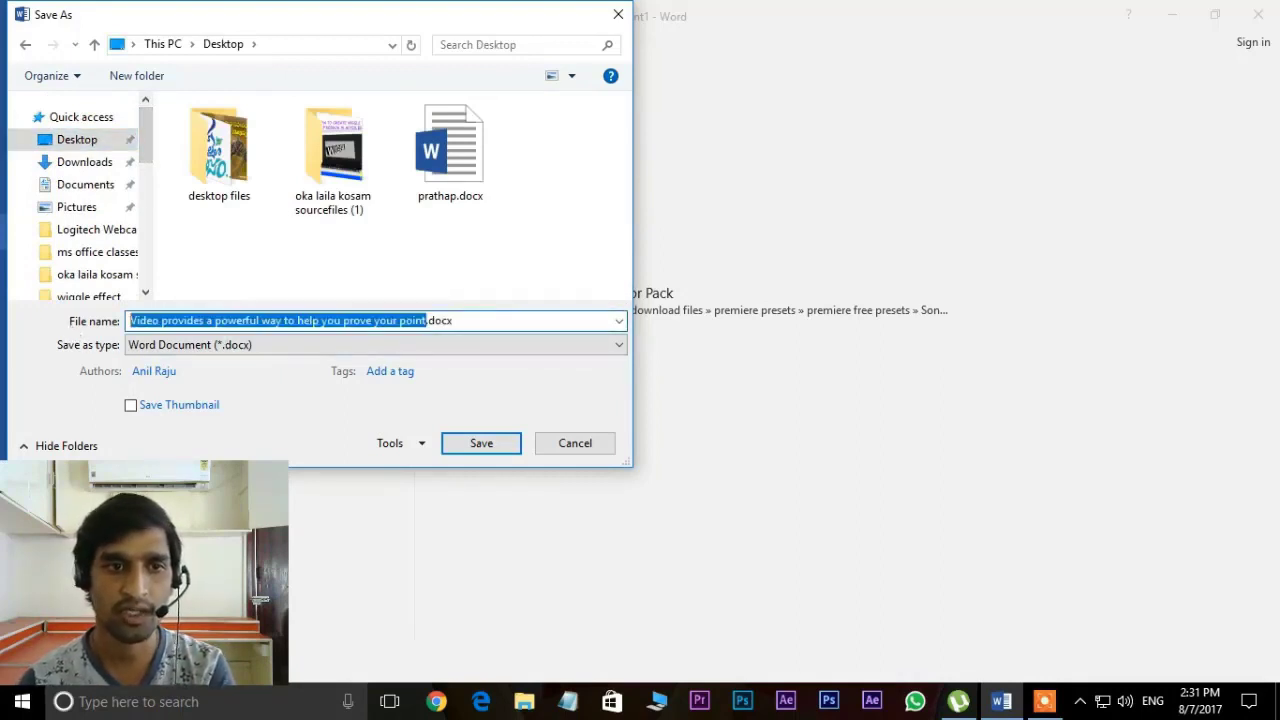
type("pratice")
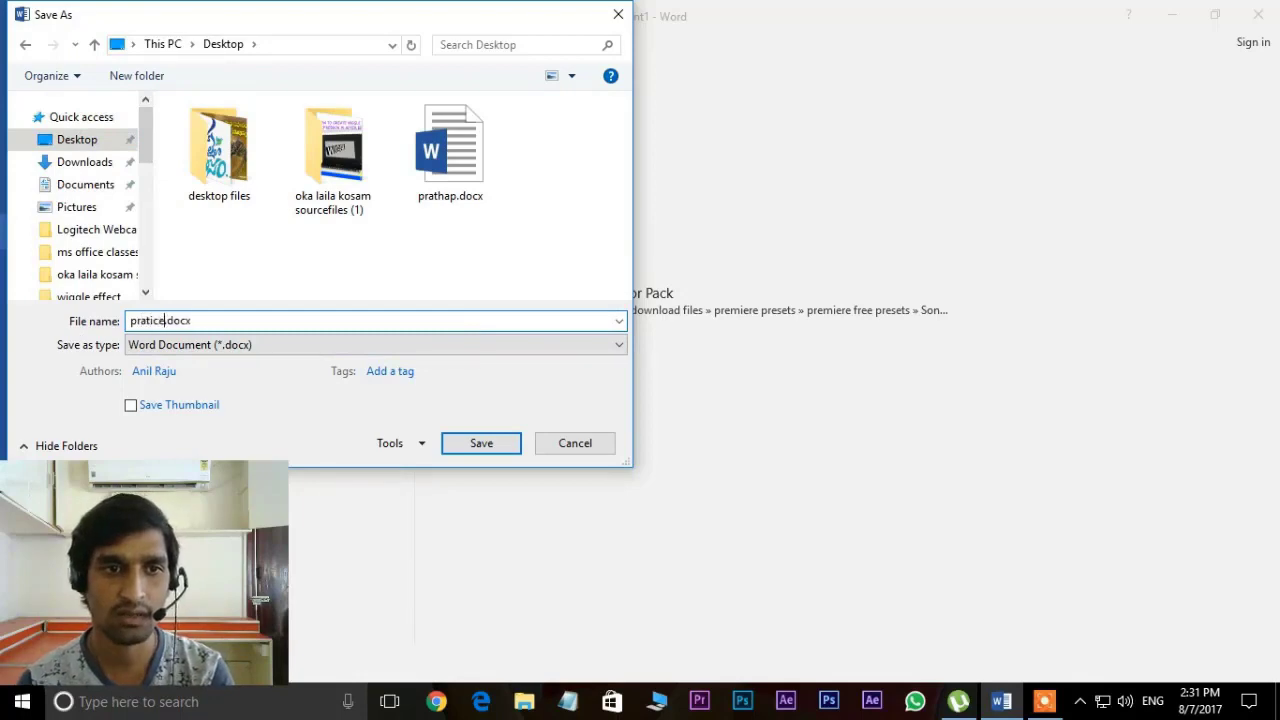
type(" work")
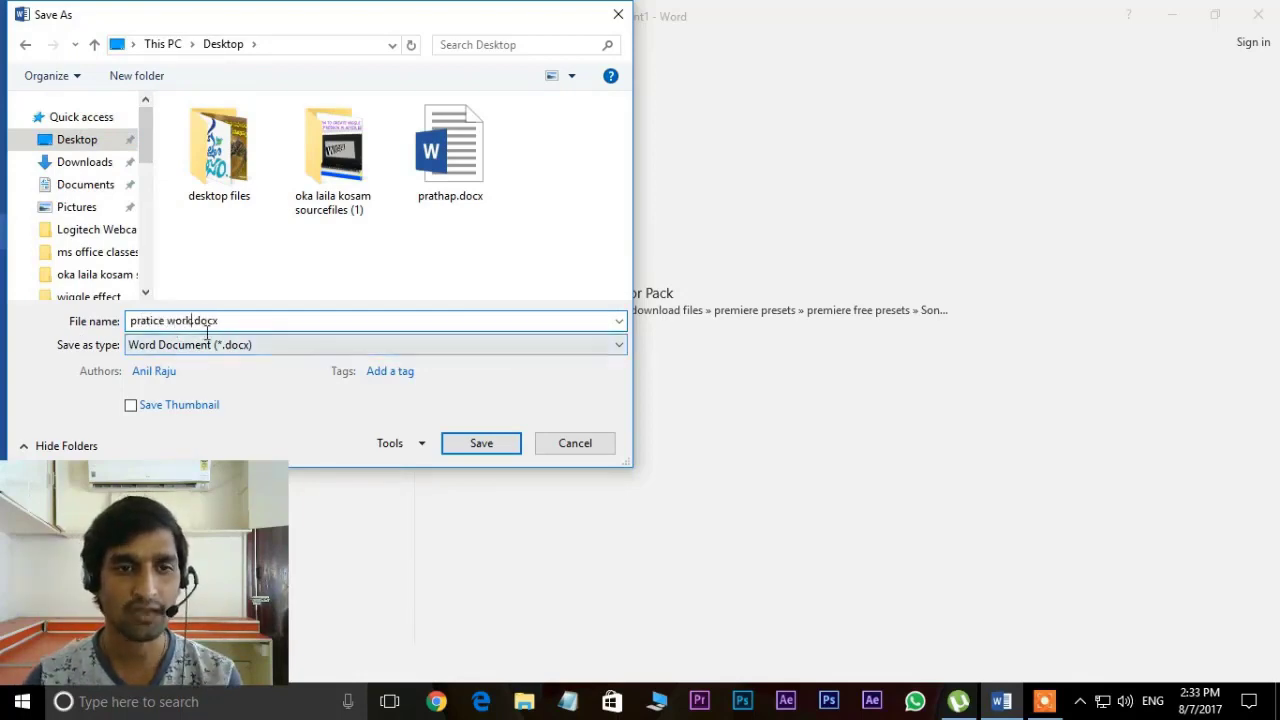
left_click(494, 446)
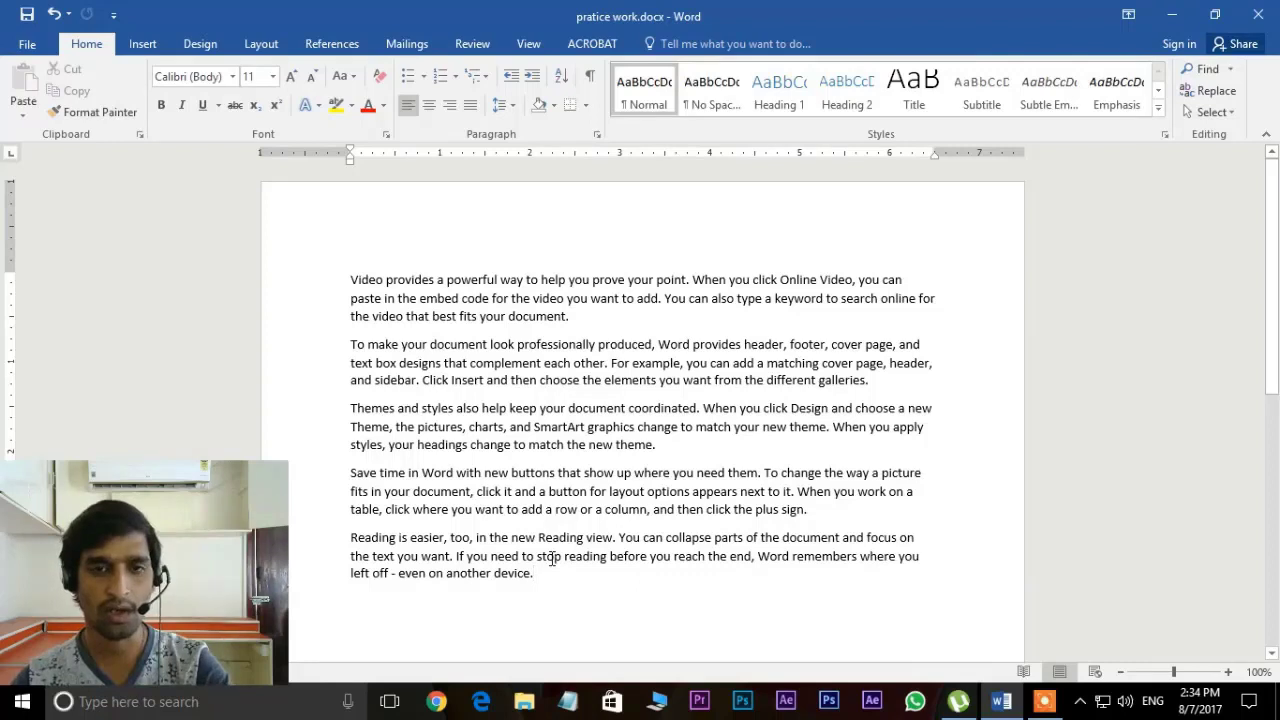
Step: Close pratice work.docx, then reopen it from the Desktop through File > Open > Browse
key("ctrl+w")
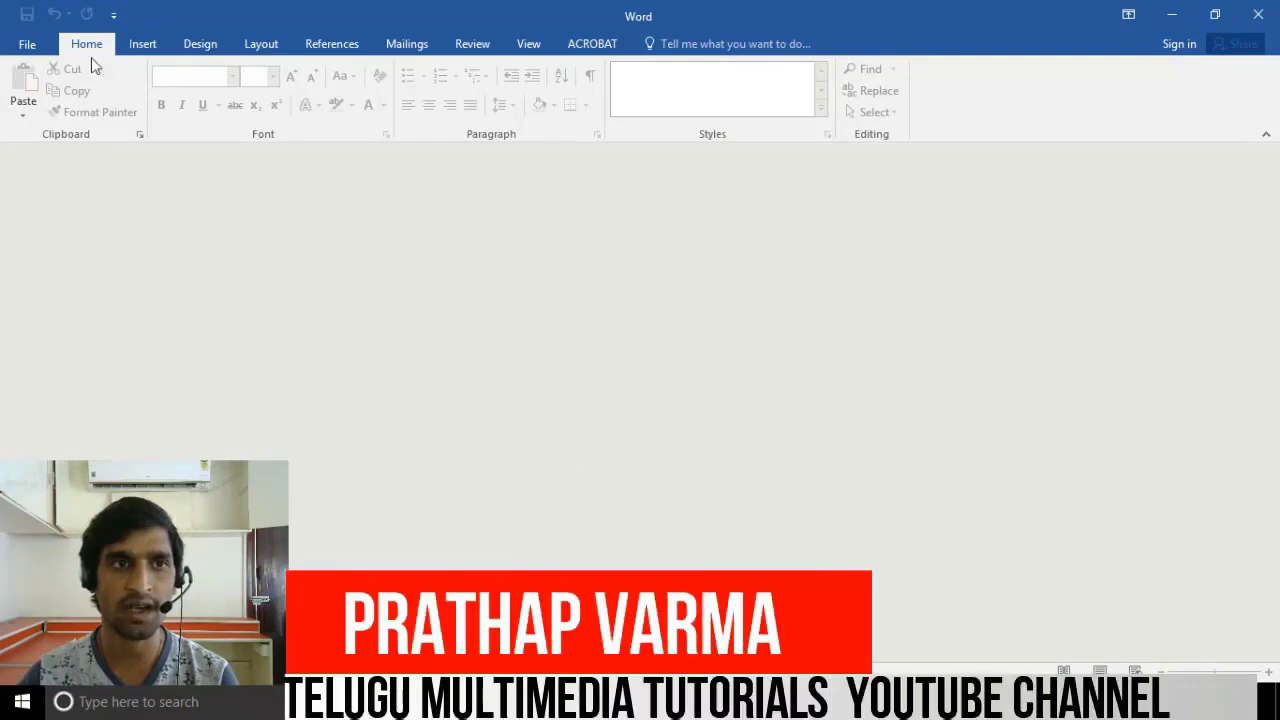
left_click(27, 47)
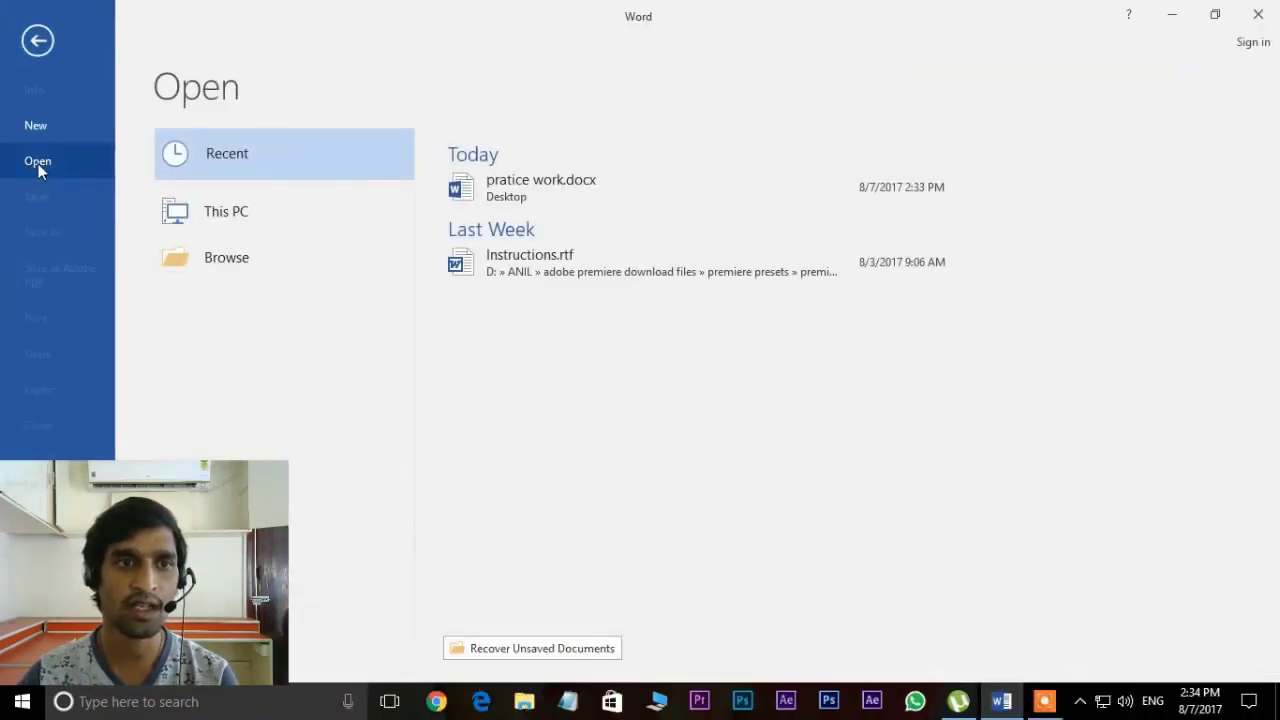
left_click(229, 260)
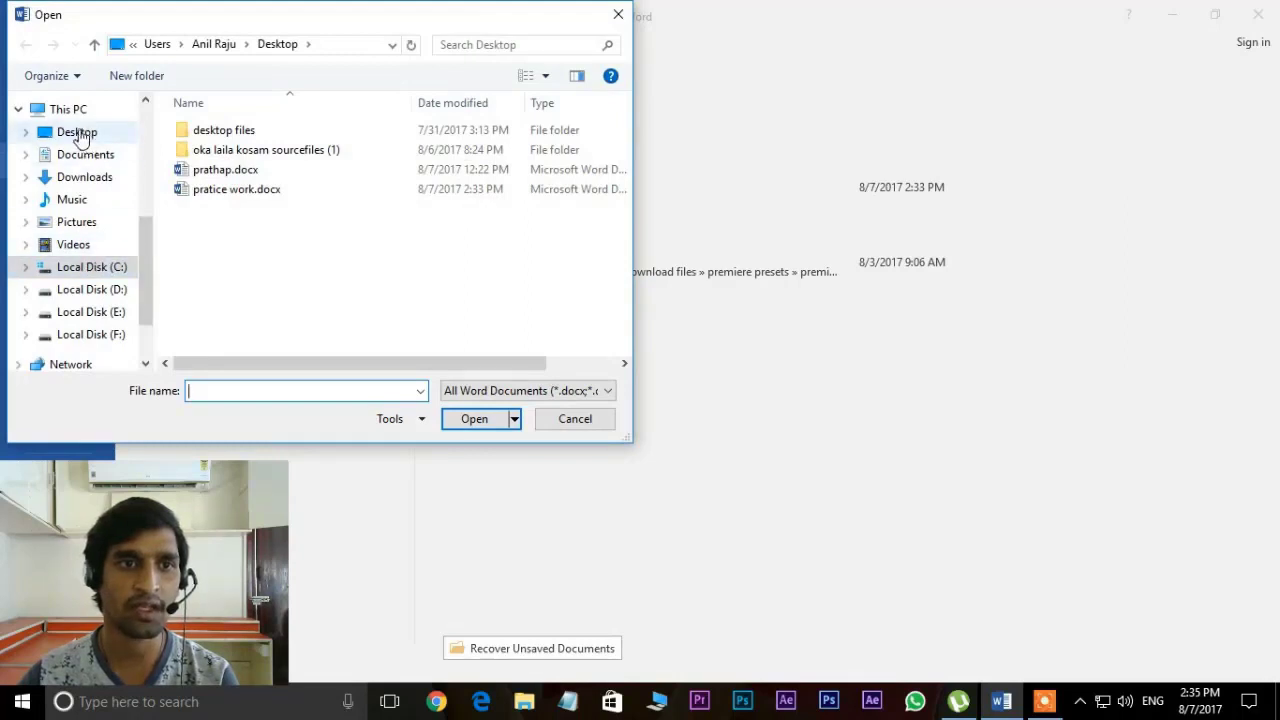
left_click(80, 134)
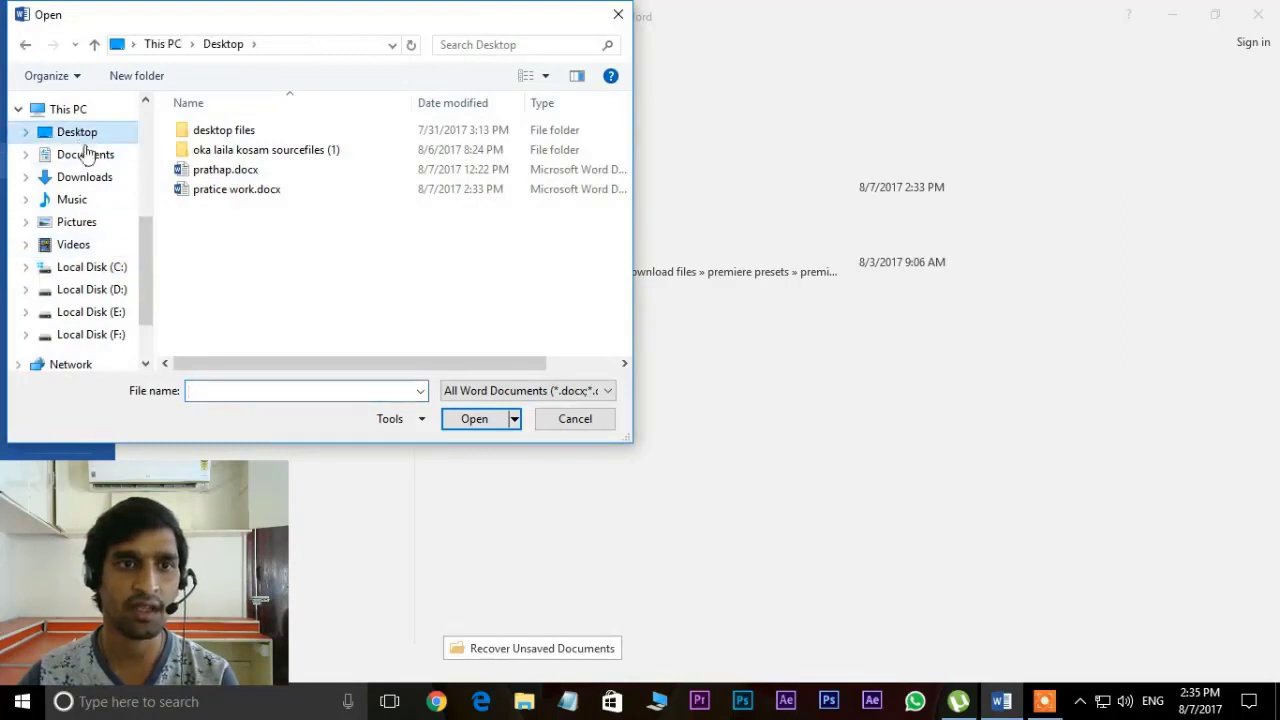
left_click(237, 189)
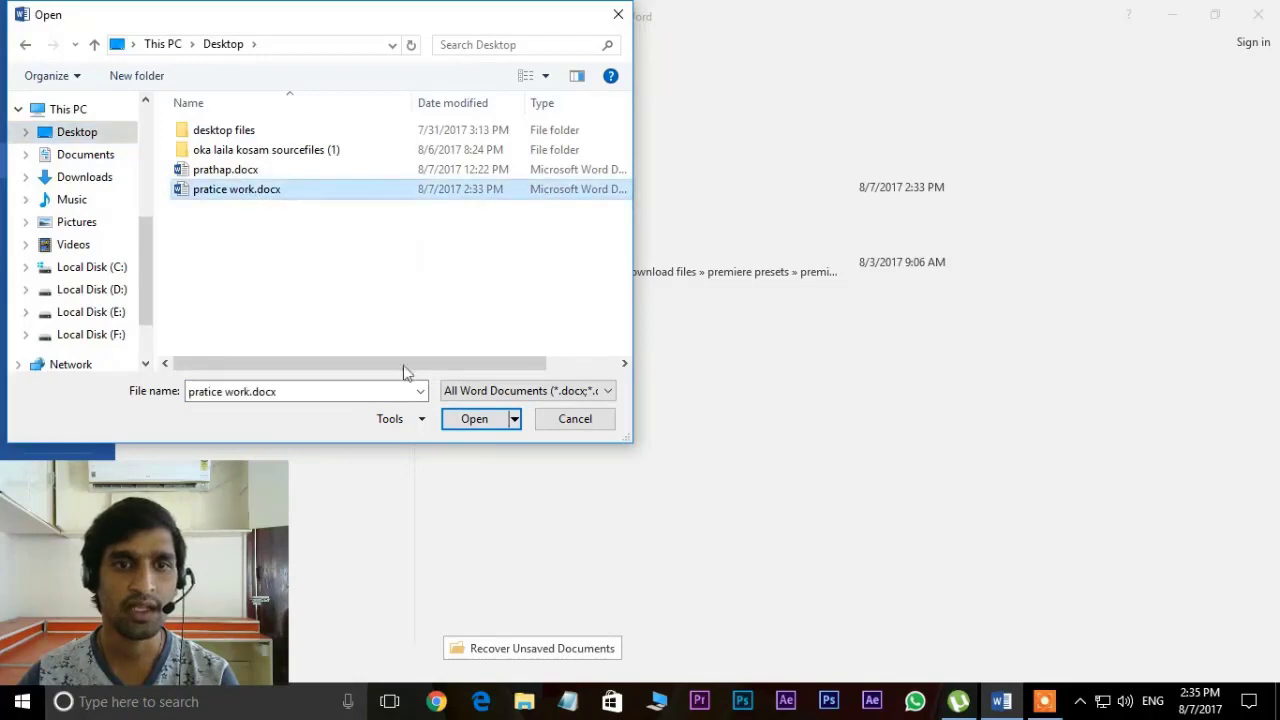
left_click(493, 418)
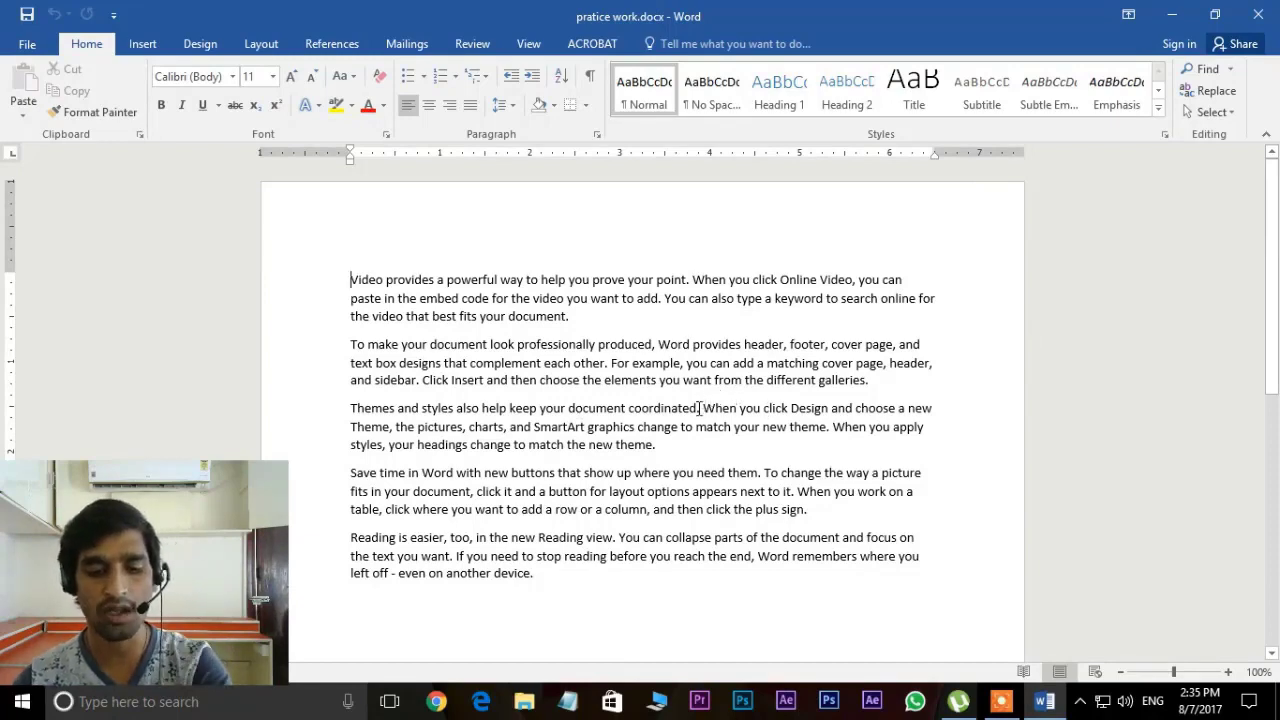
key("alt")
key("alt+F4")
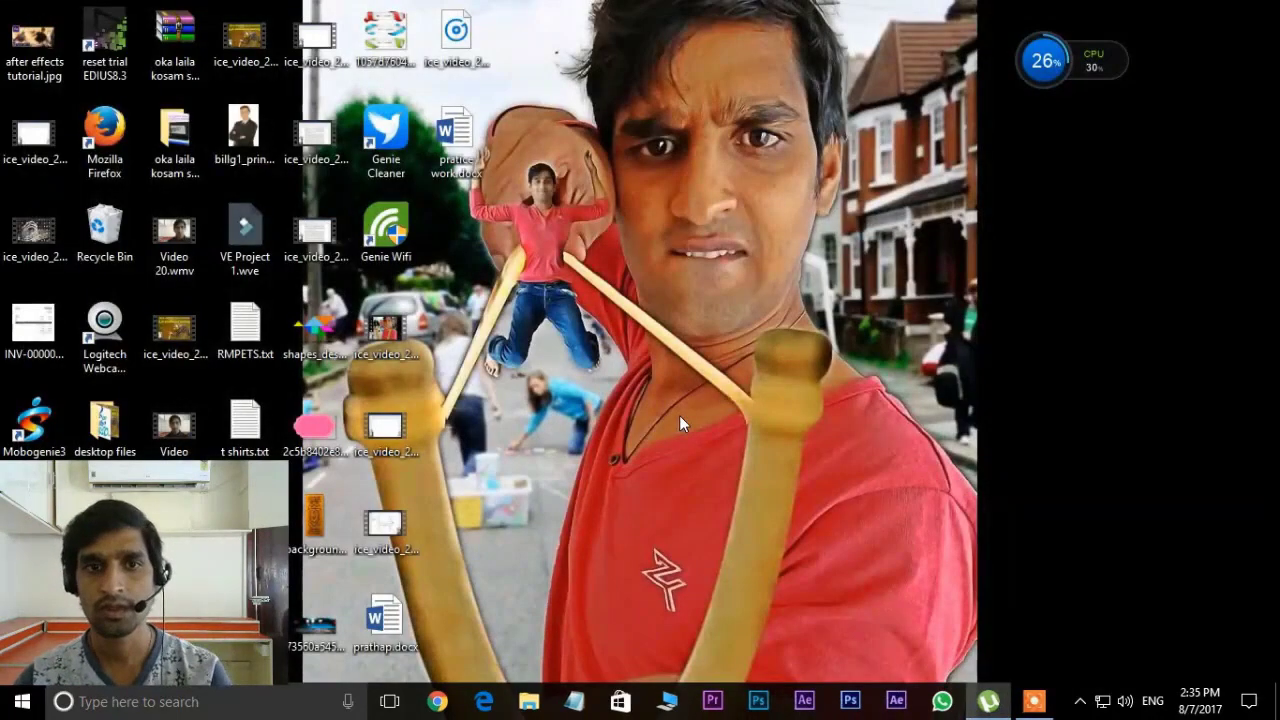
double_click(463, 140)
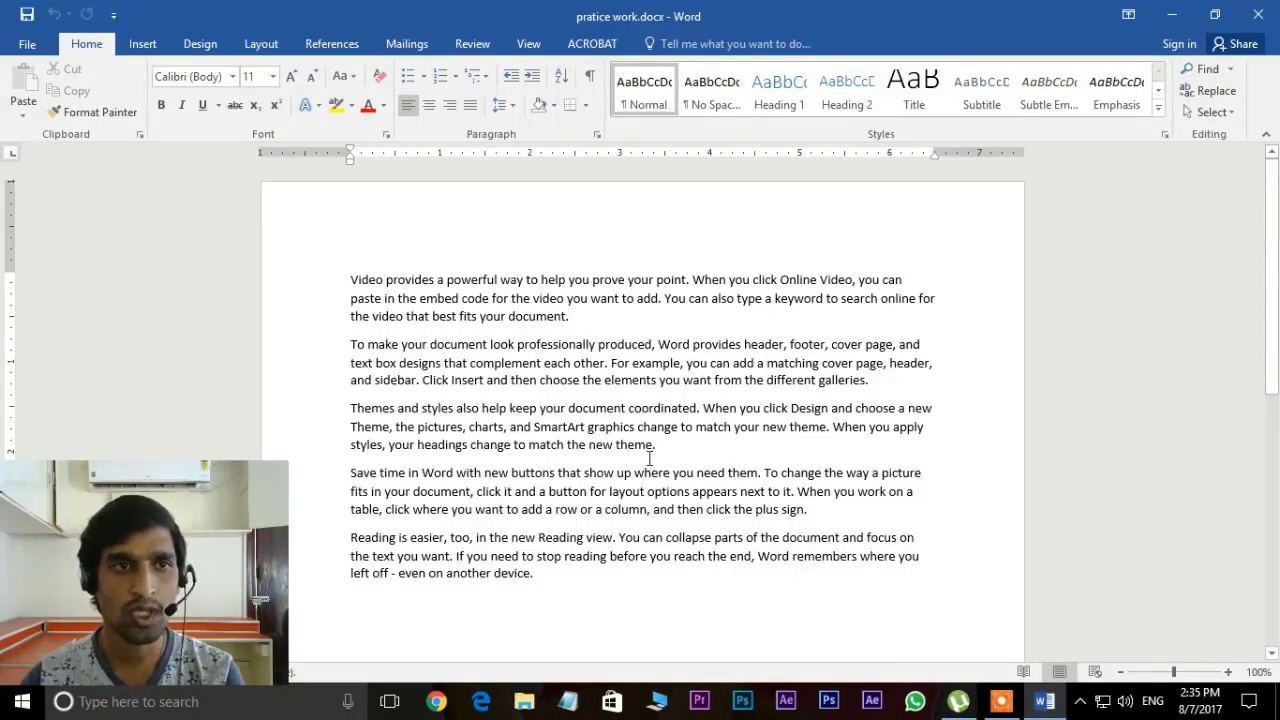
left_click(559, 591)
left_click(29, 45)
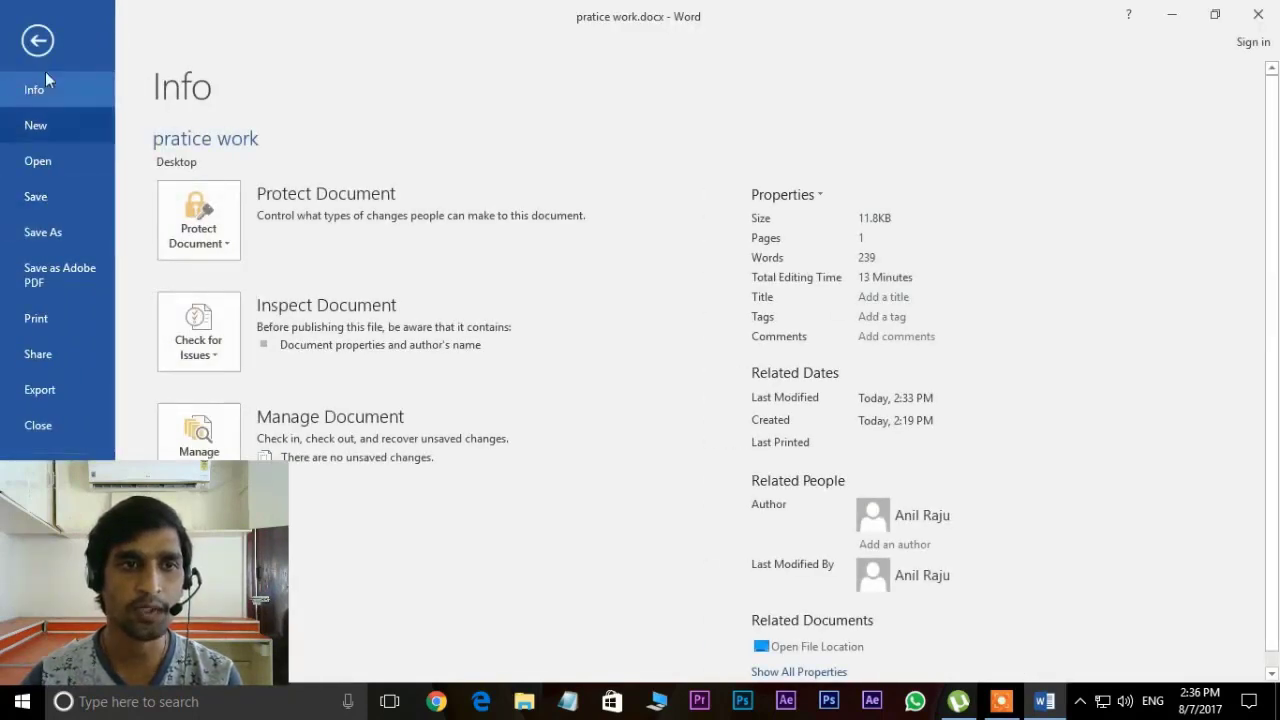
left_click(38, 41)
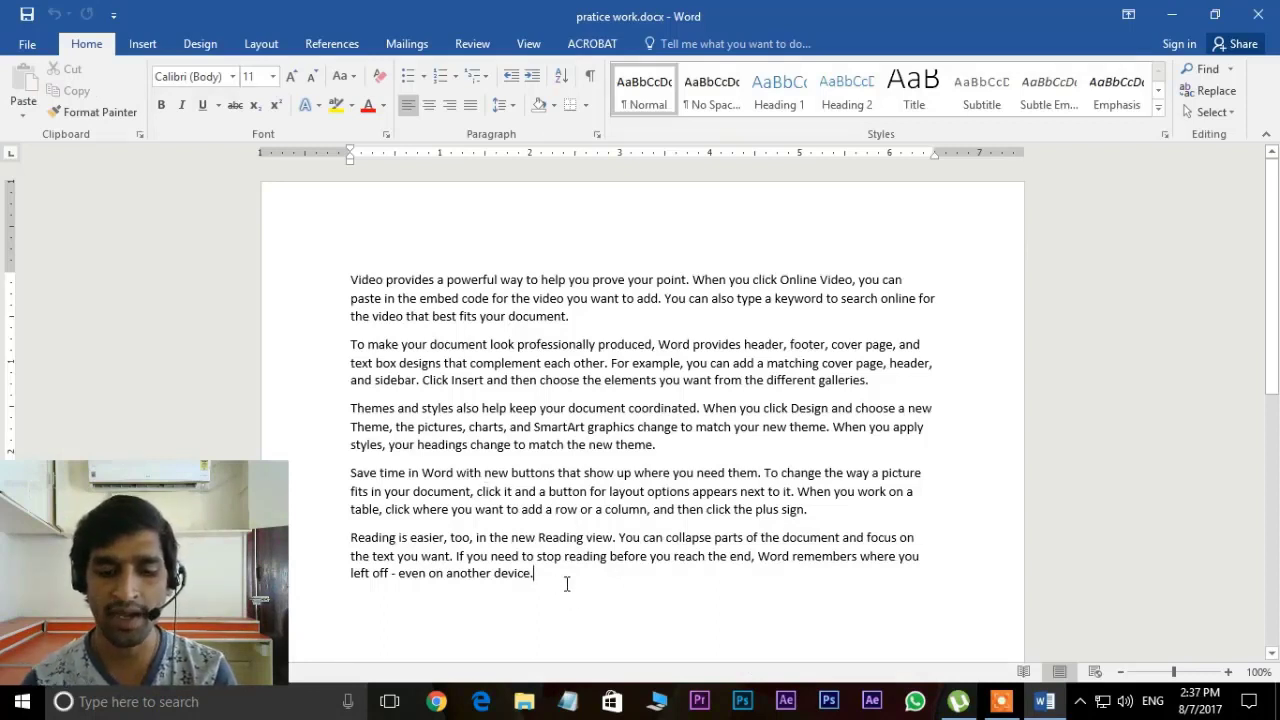
Step: Append 'This is telugu multimedia channel.' to the last paragraph, then glance at File > Info
type("co")
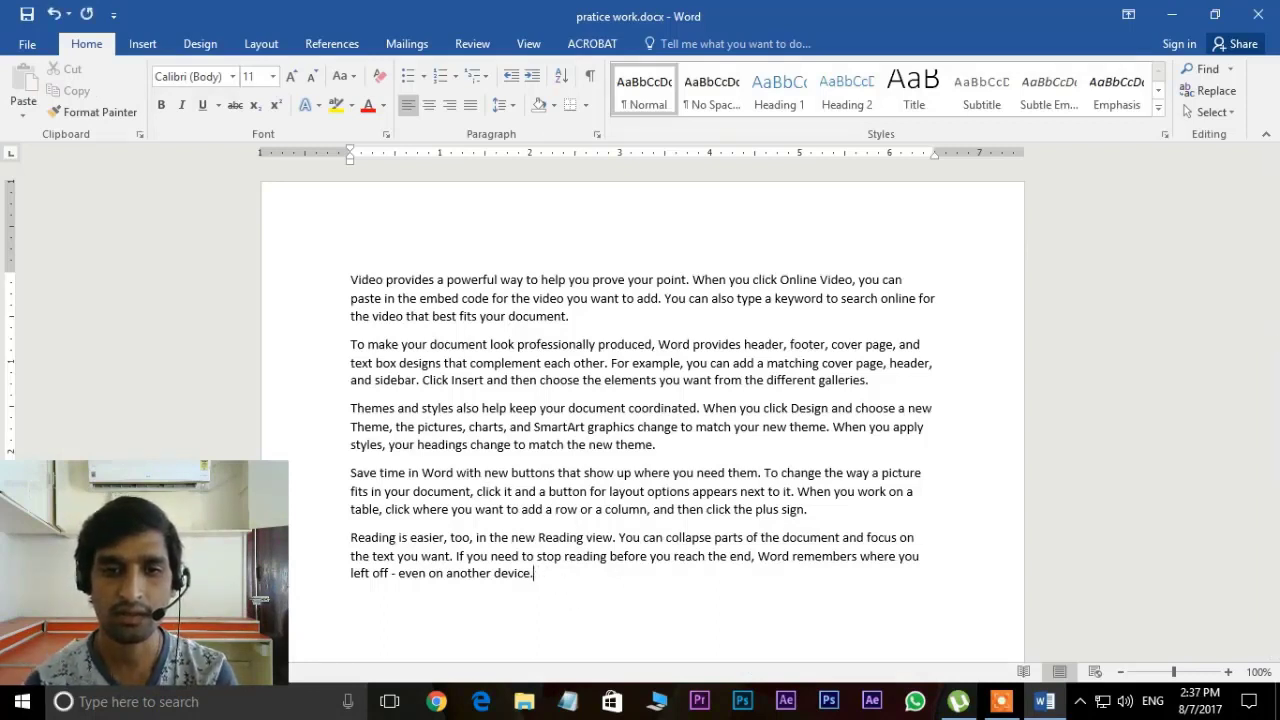
type("hi")
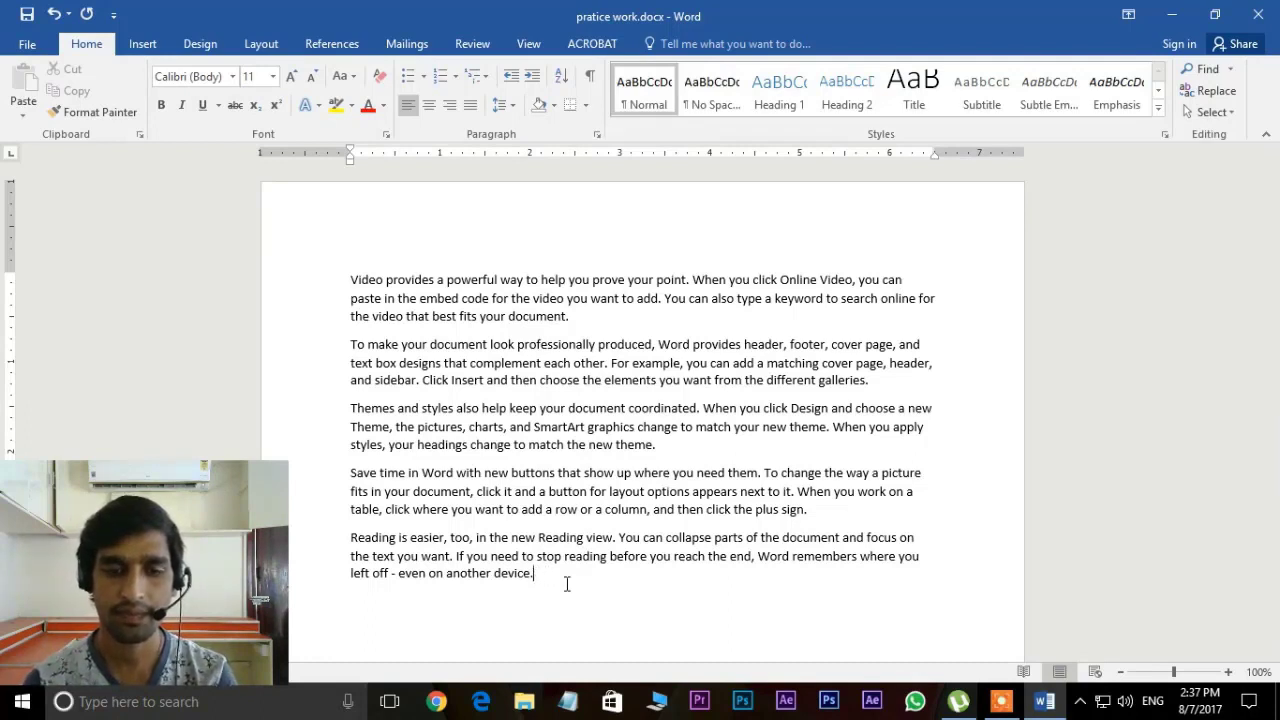
type("This is")
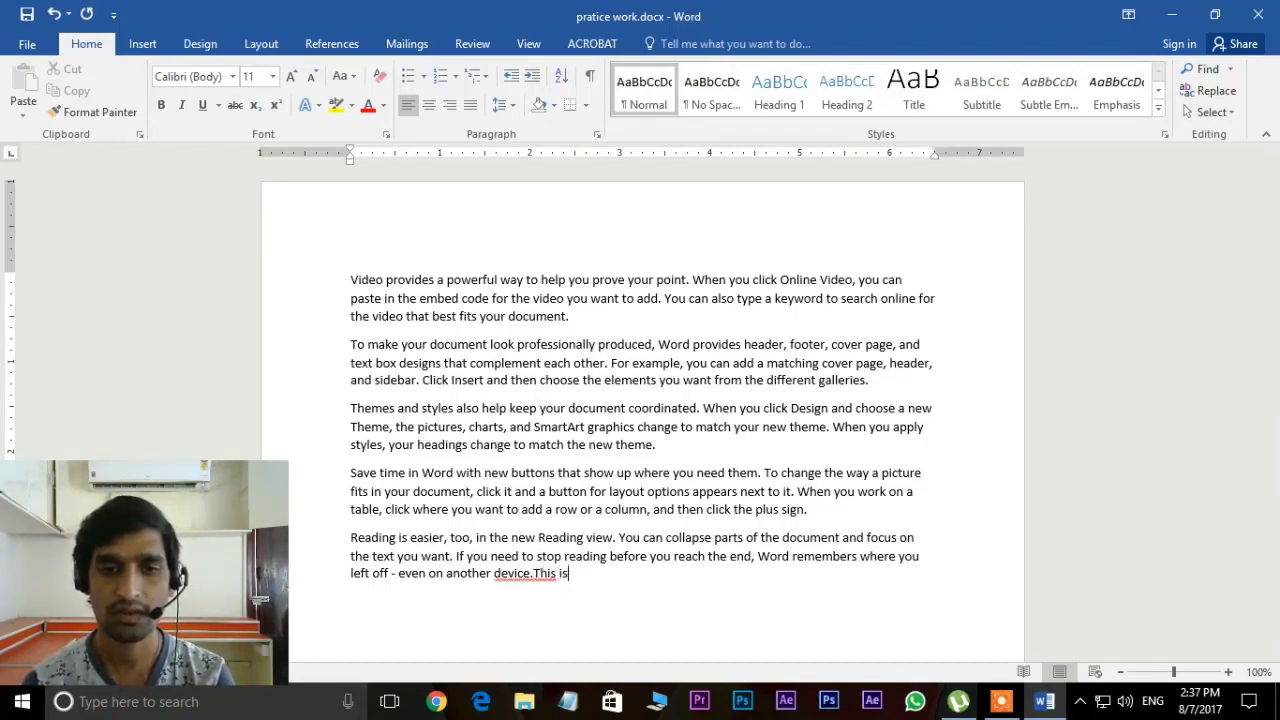
type(" telugu m")
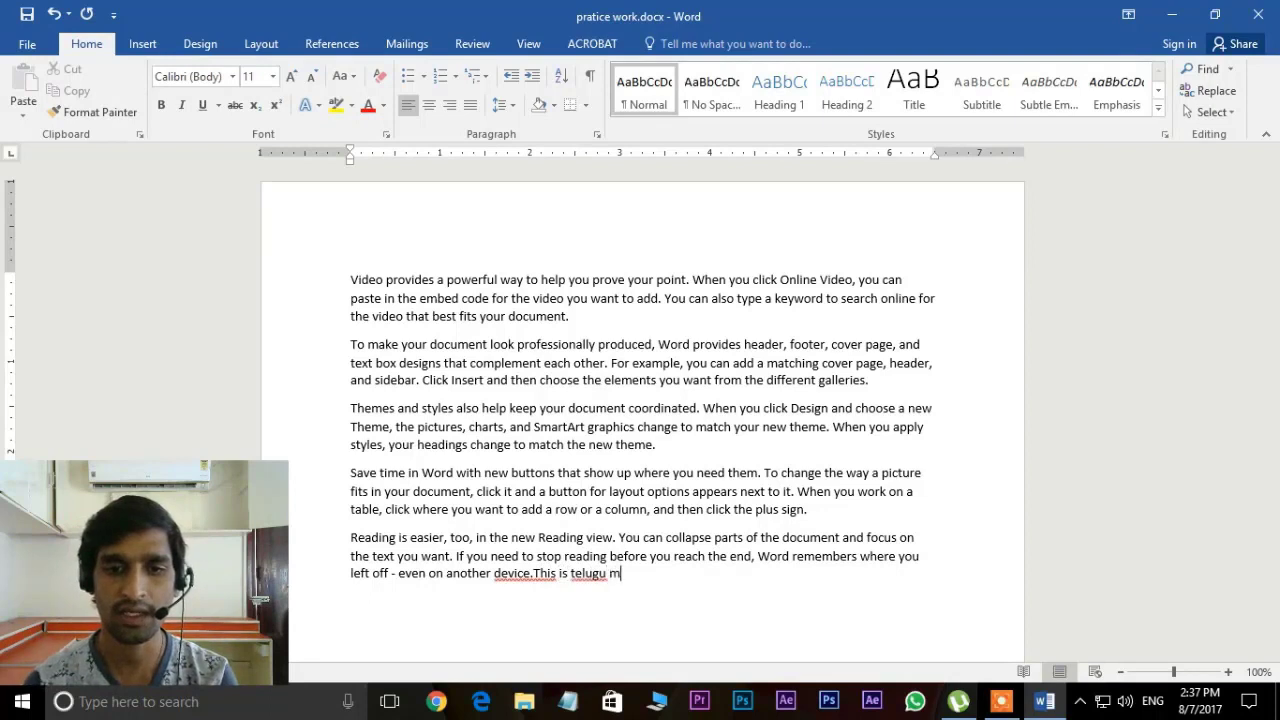
type("ultimedi")
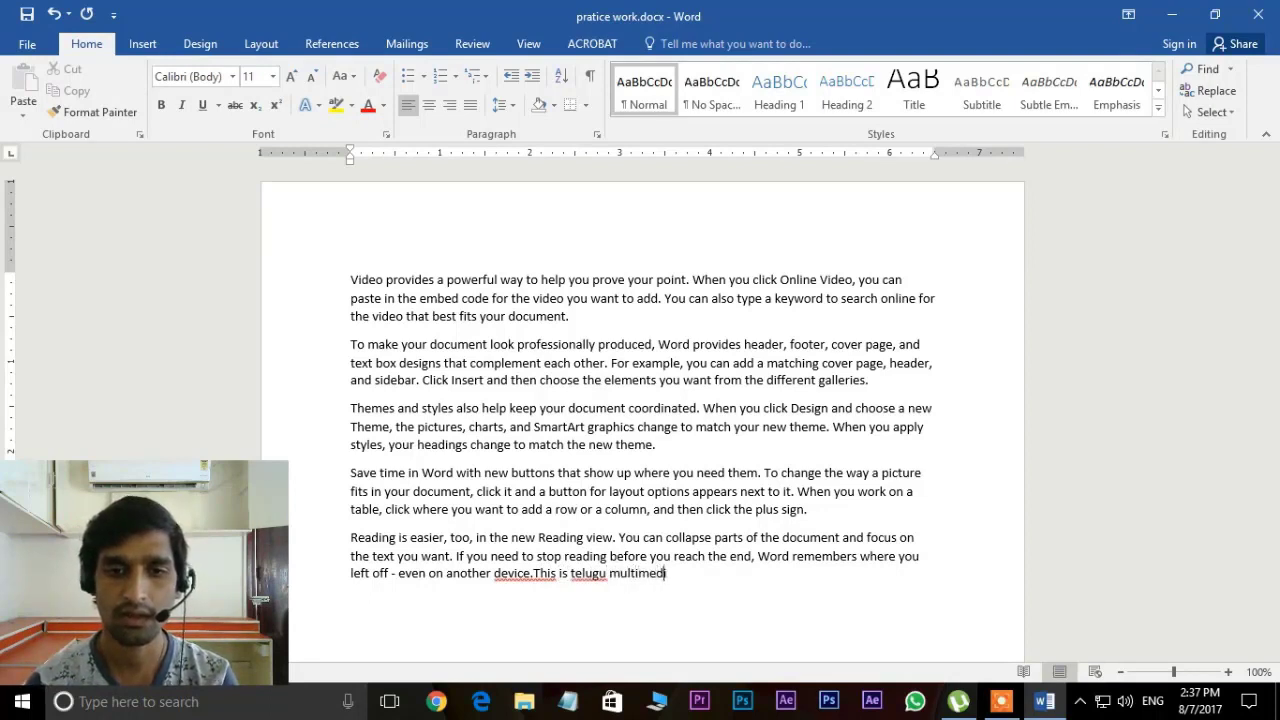
type("a channe")
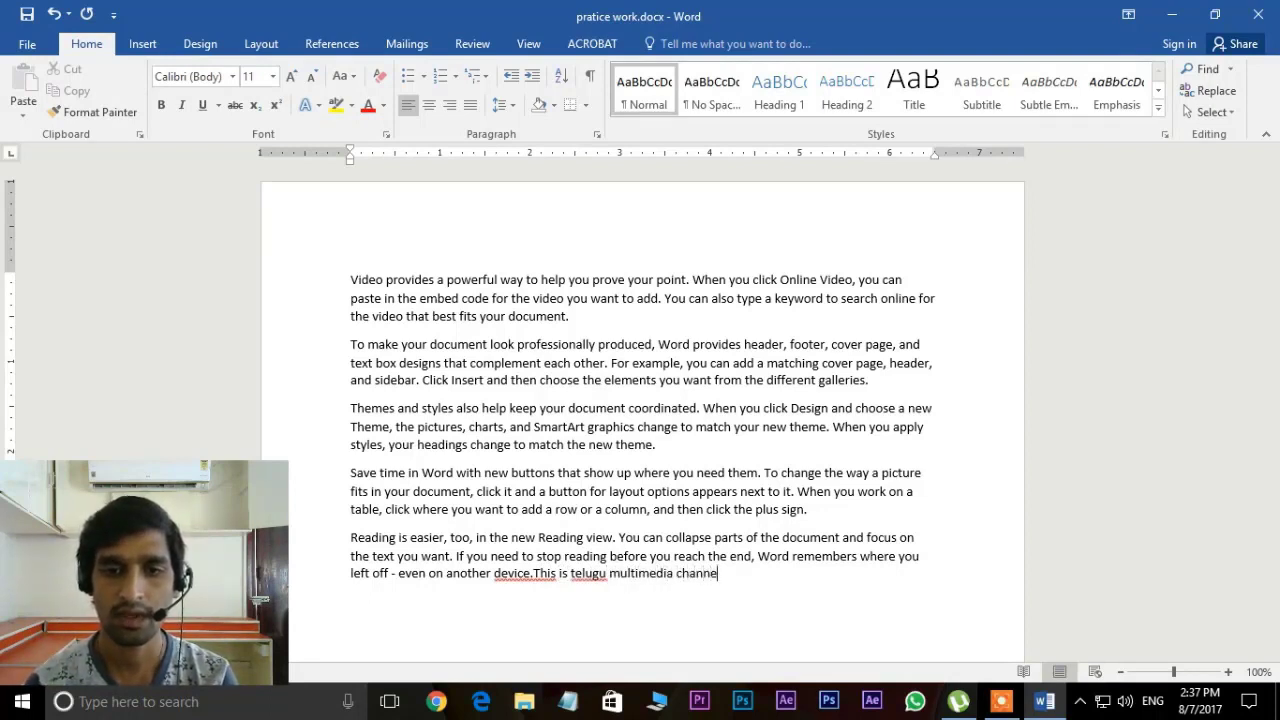
type("l.")
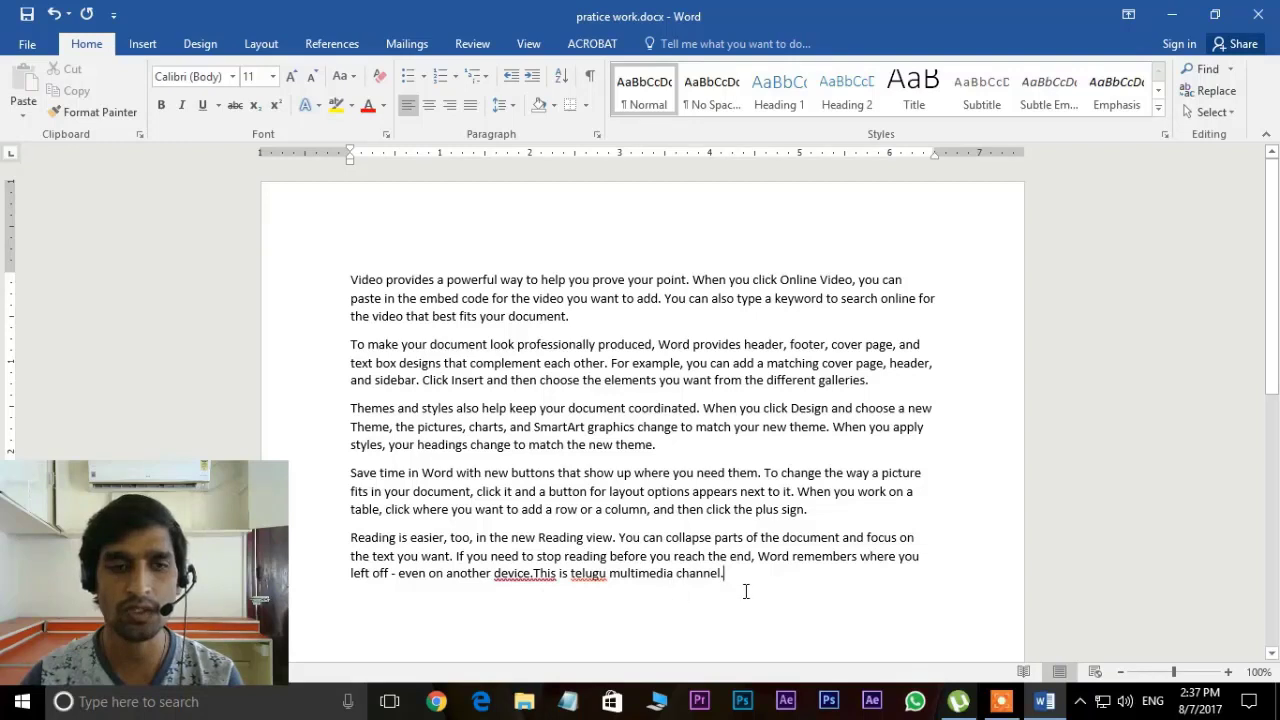
left_click(30, 45)
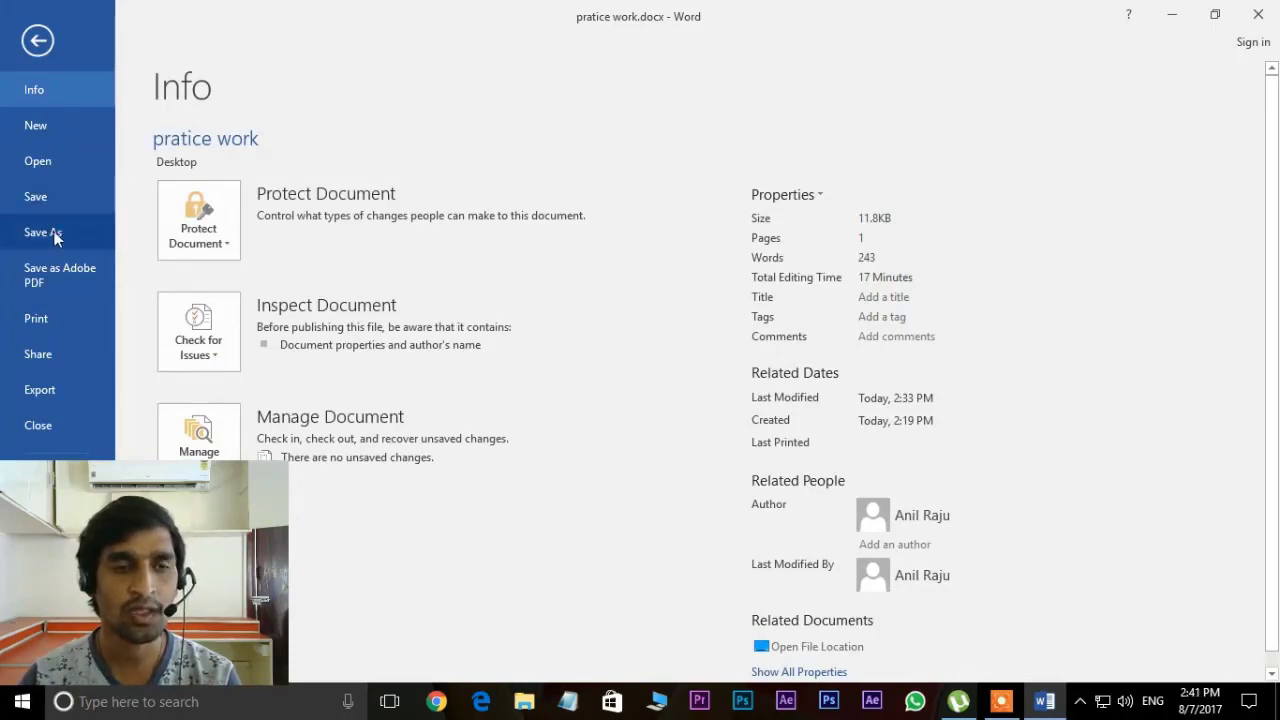
left_click(38, 40)
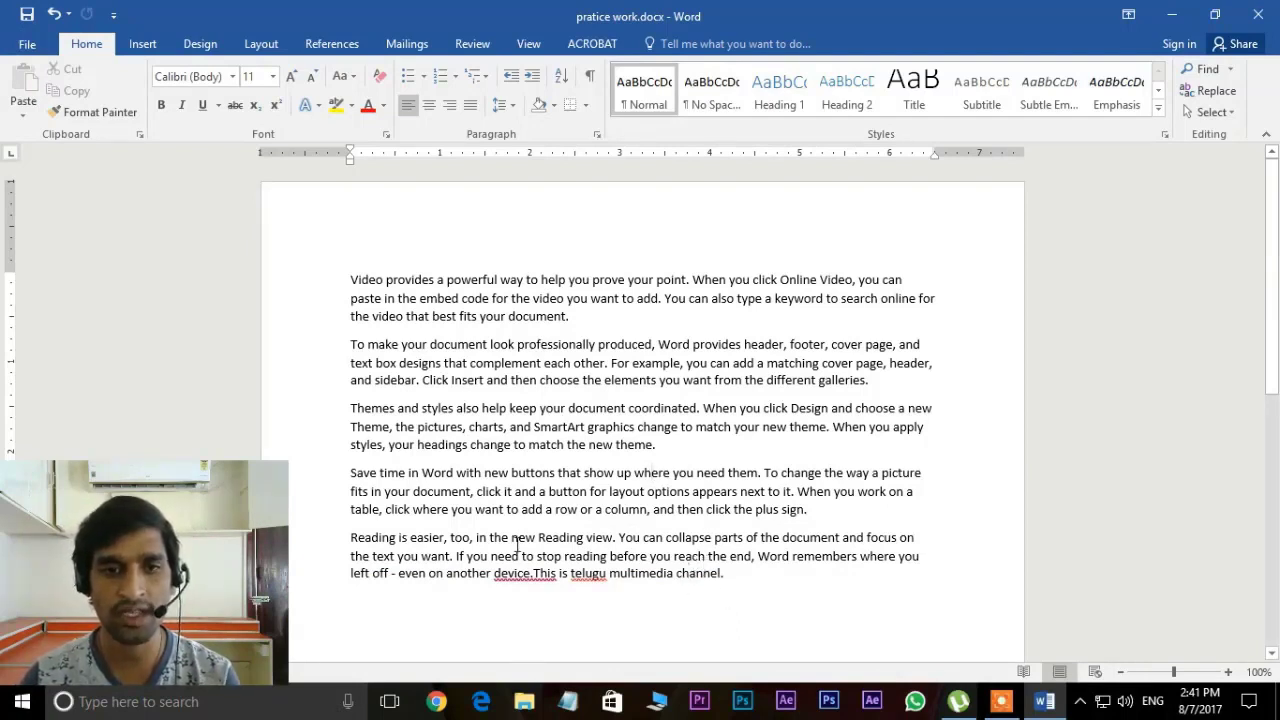
Step: Append a sentence introducing the presenter from telugu multimedia tutorials after 'channel.', then select and deselect all text
left_click(744, 583)
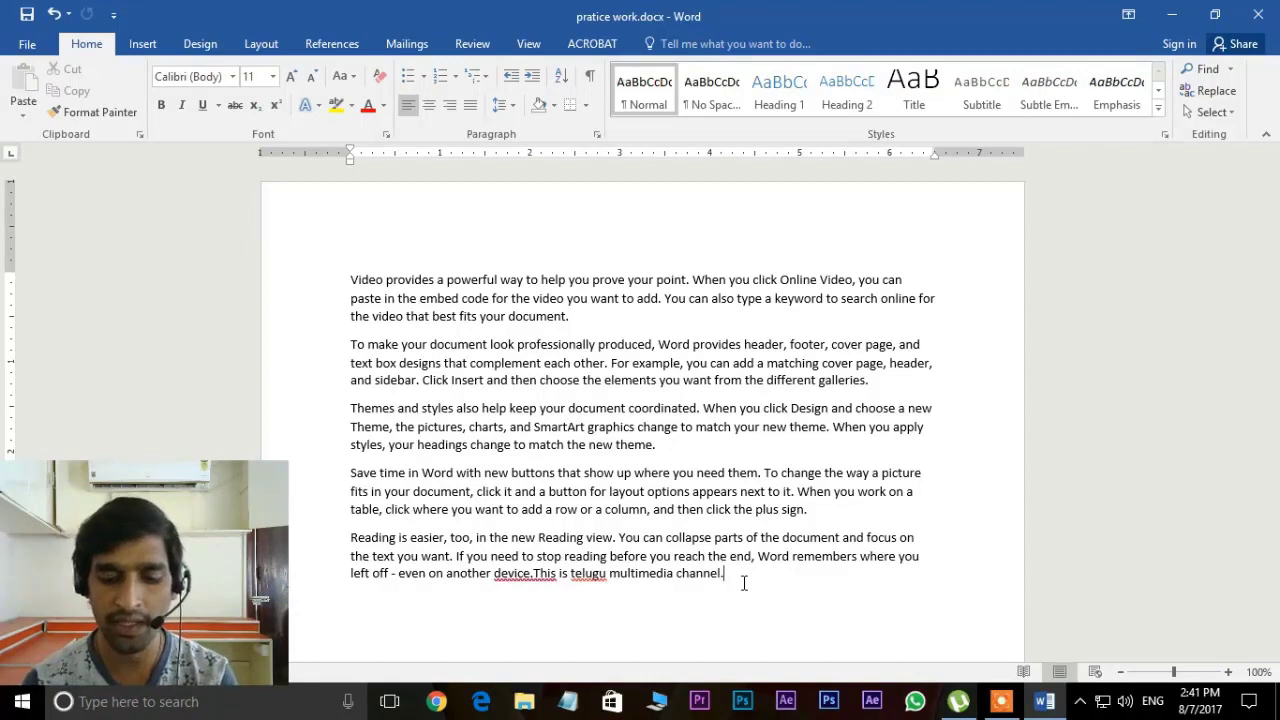
type("This ")
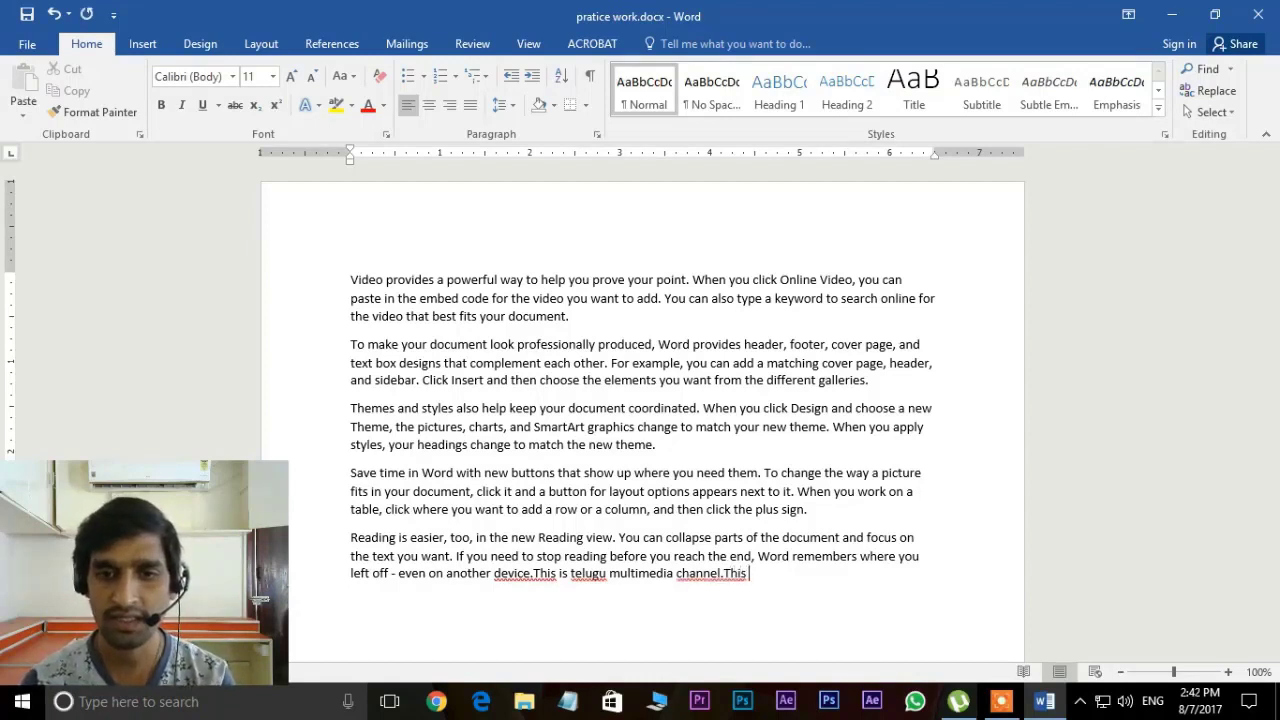
type("is prath")
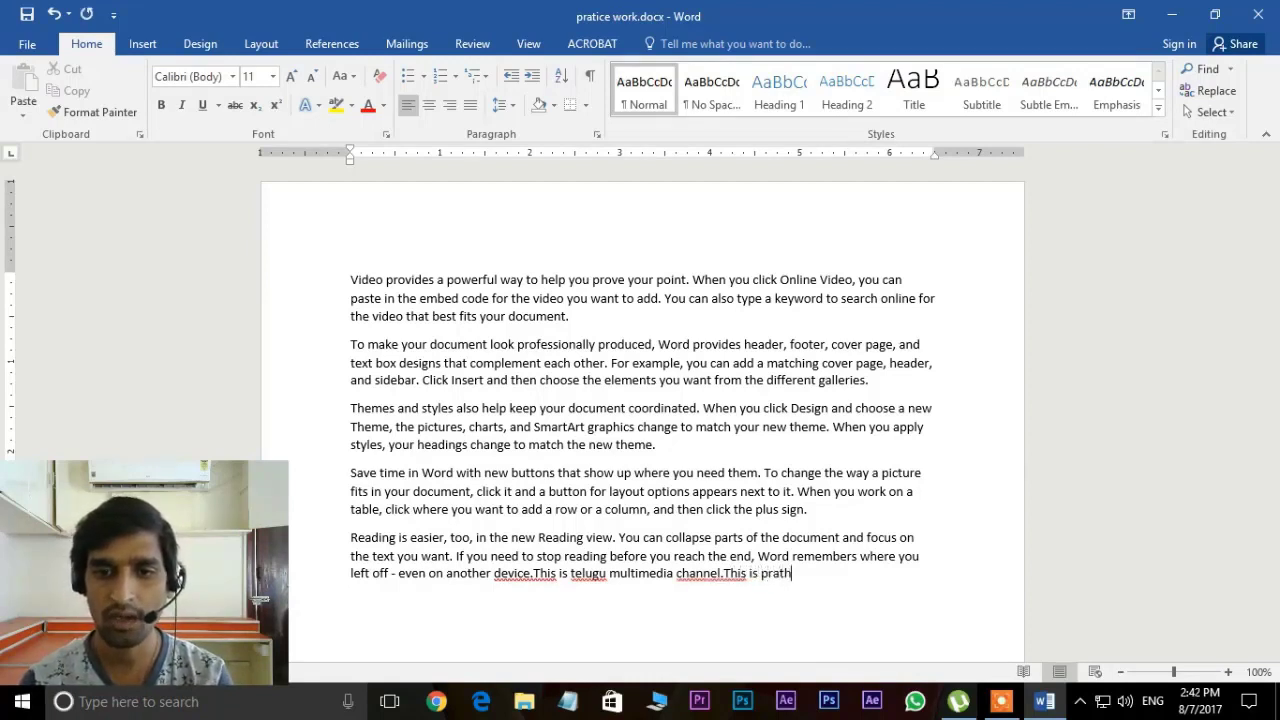
type("ap var")
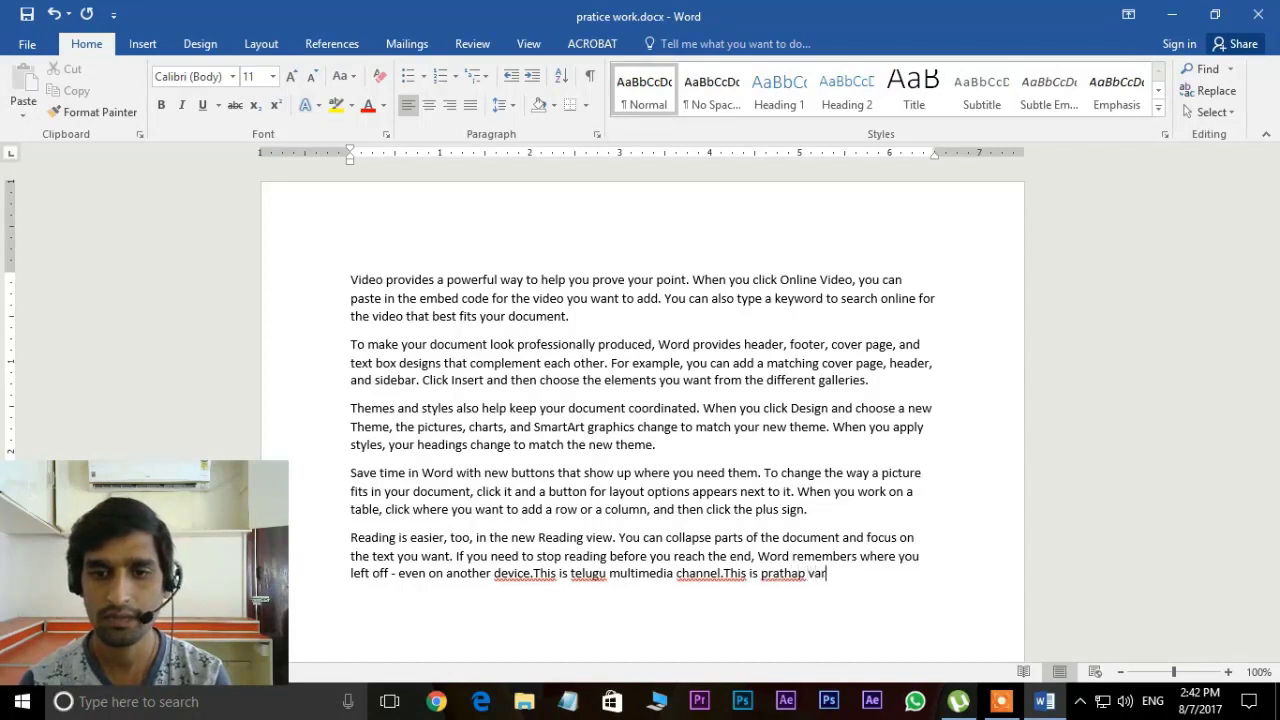
type(" fro")
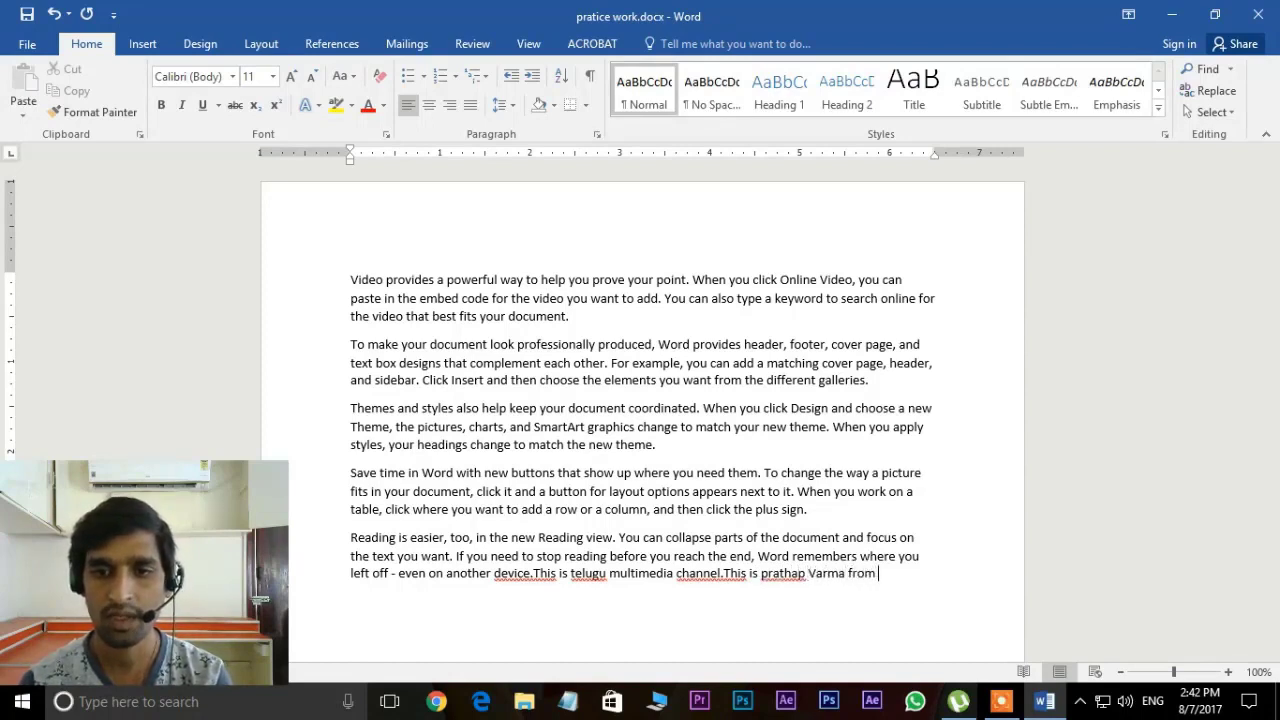
type(" mul ")
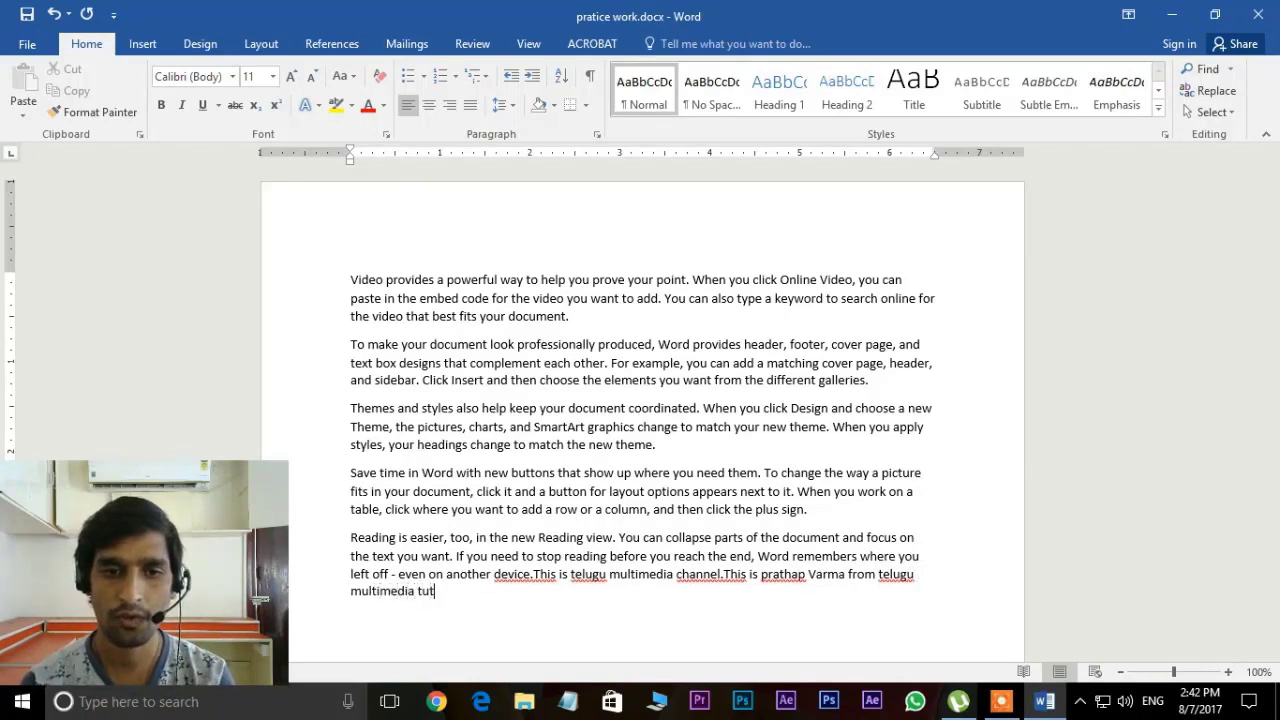
type(".")
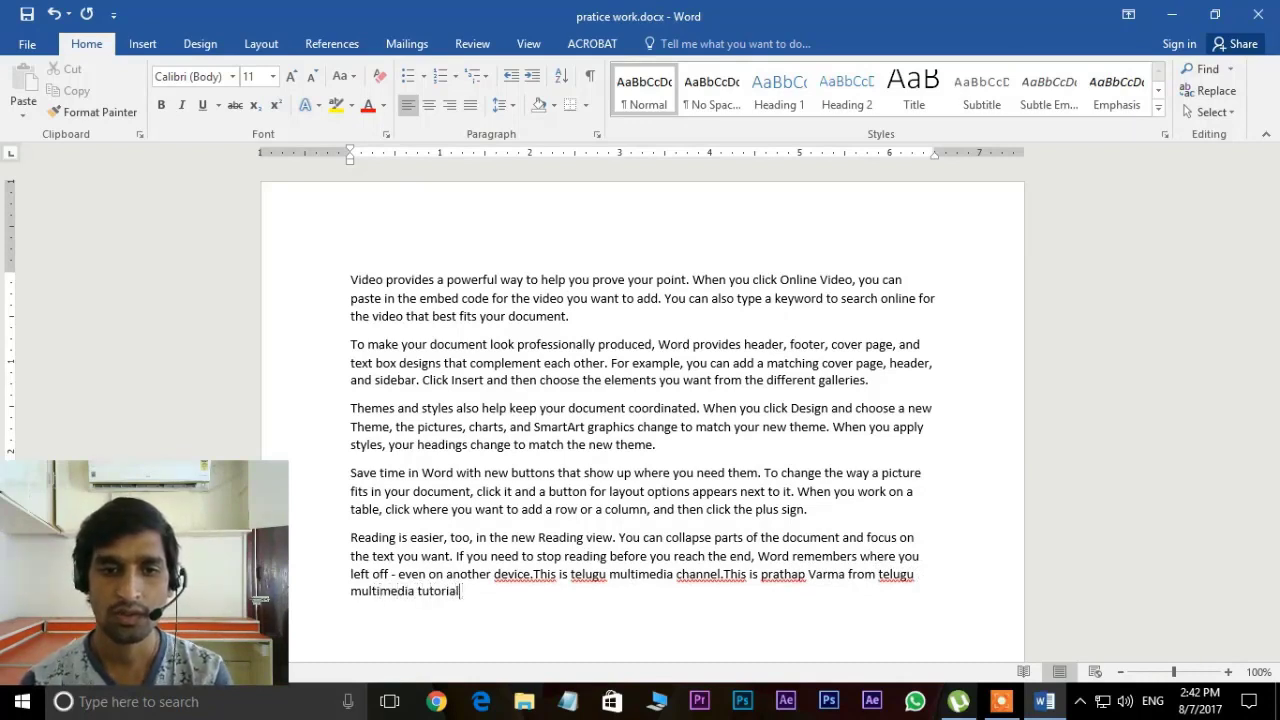
type("s.")
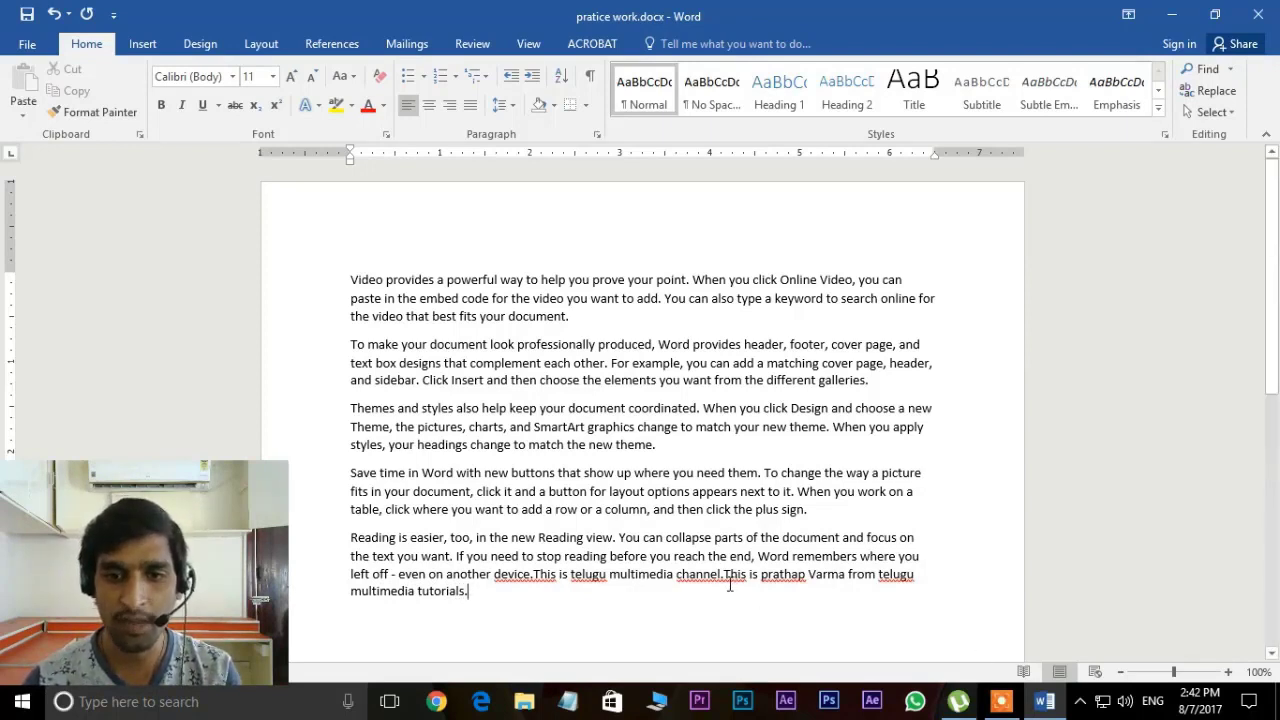
left_click_drag(726, 578, 361, 250)
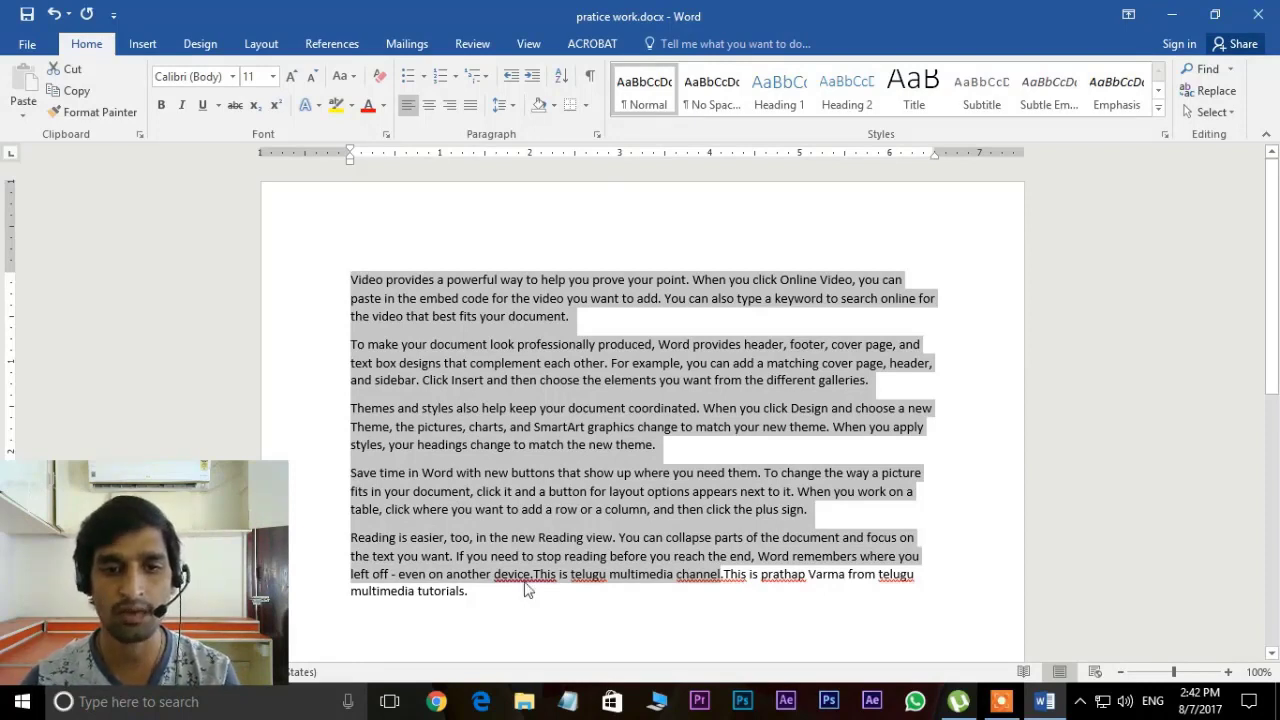
left_click(508, 611)
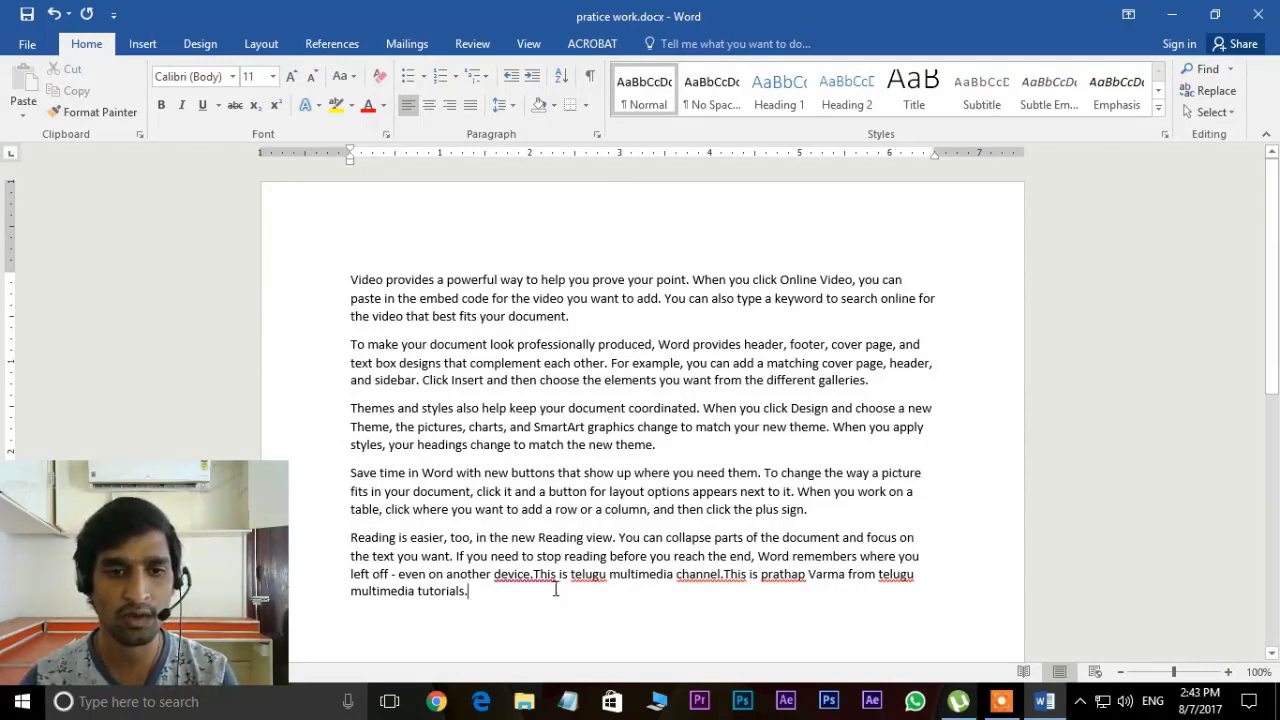
Step: Save a copy of the document on the Desktop as 'pratice work 1 checking purpose.docx'
left_click(26, 44)
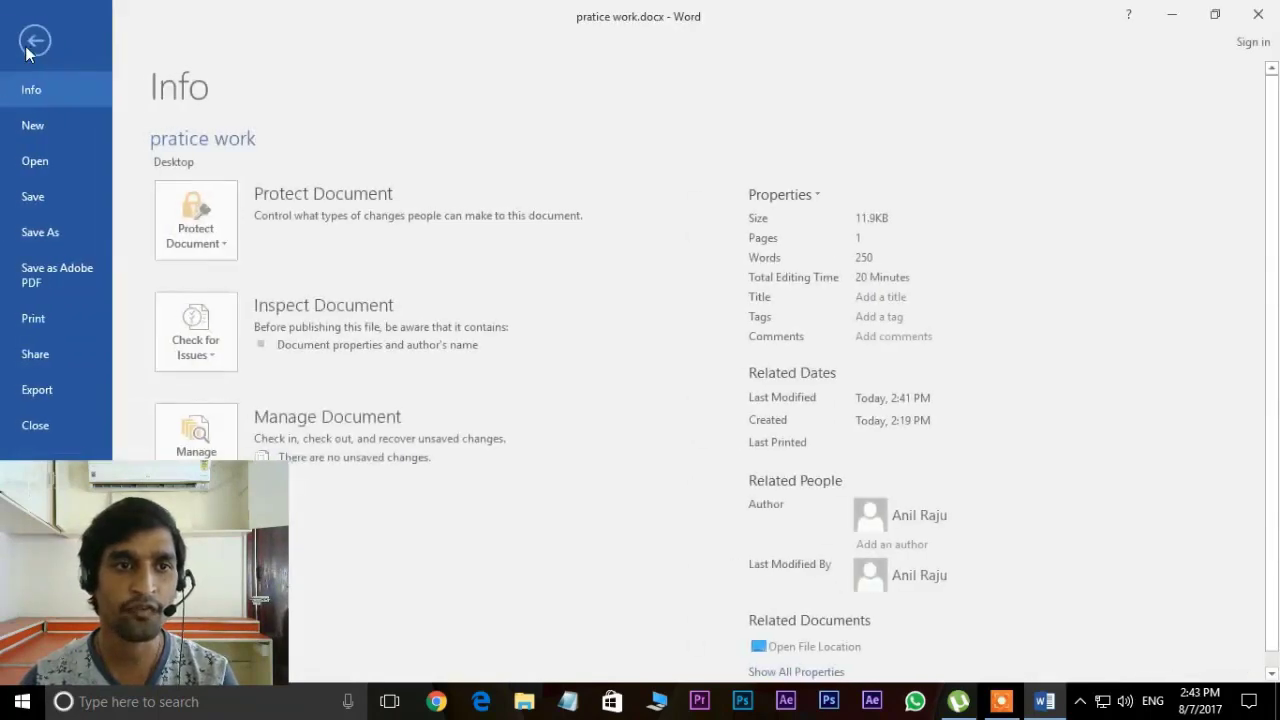
left_click(47, 238)
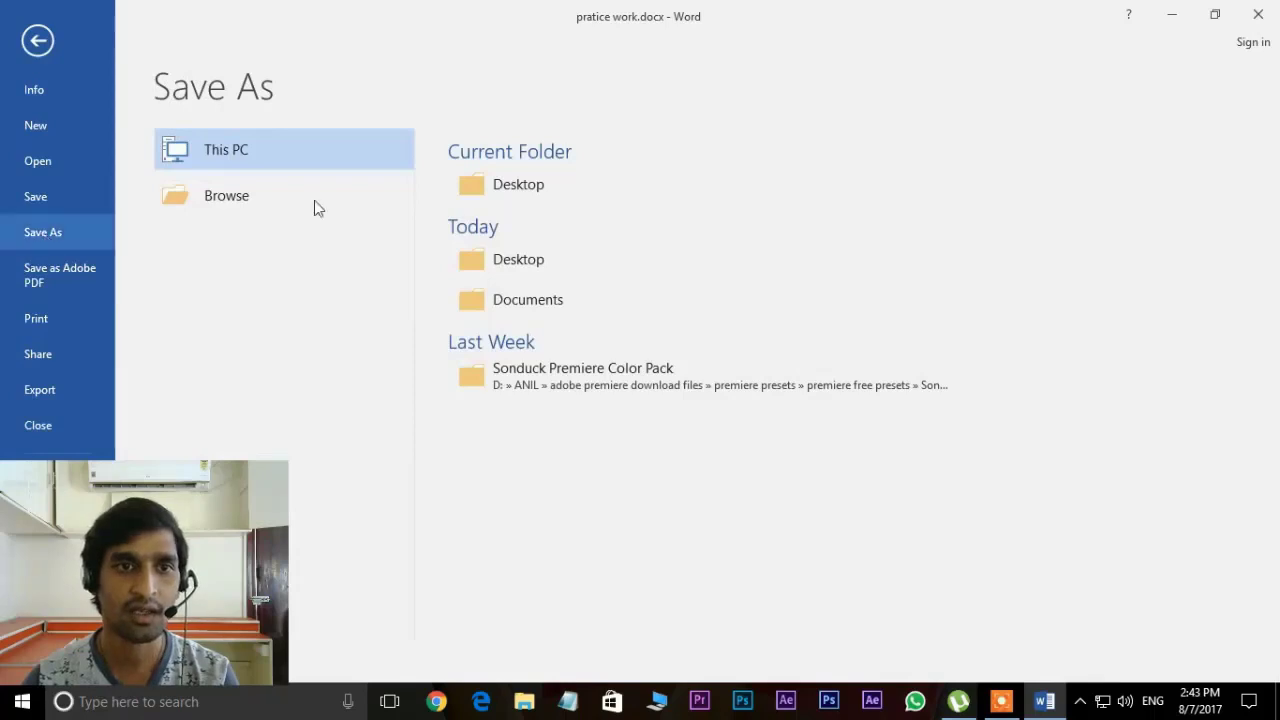
left_click(236, 199)
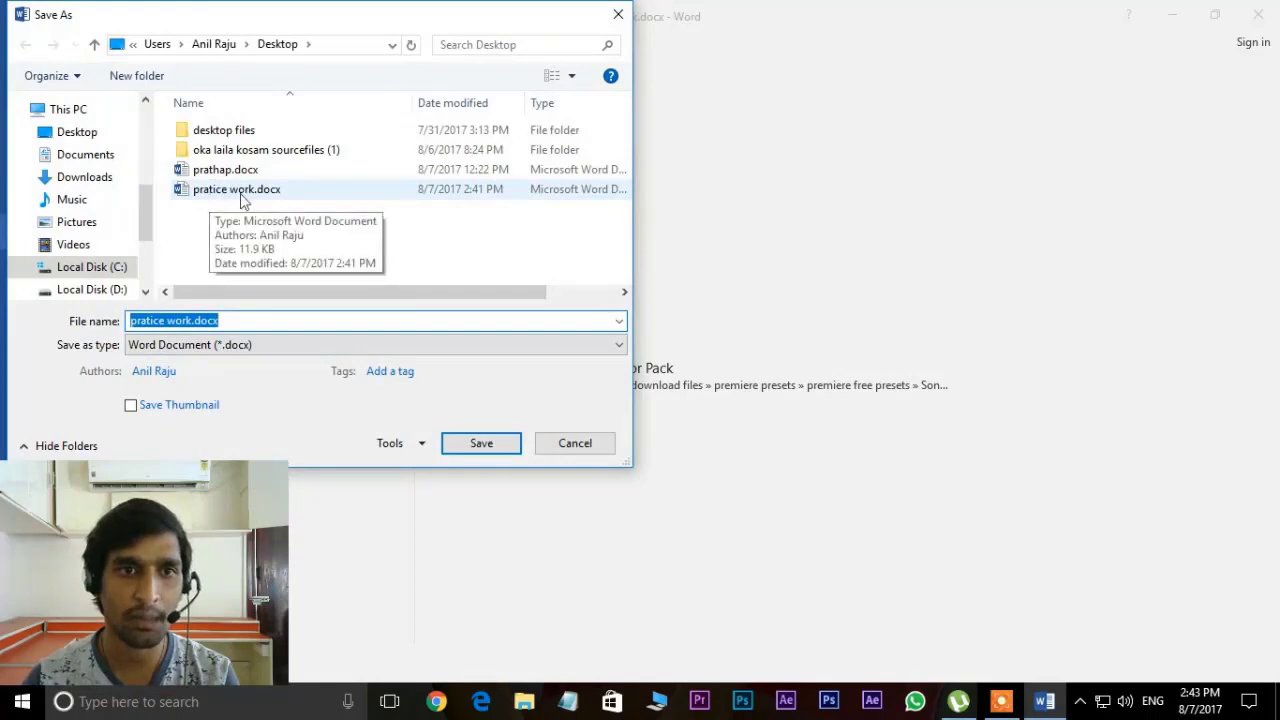
left_click(198, 321)
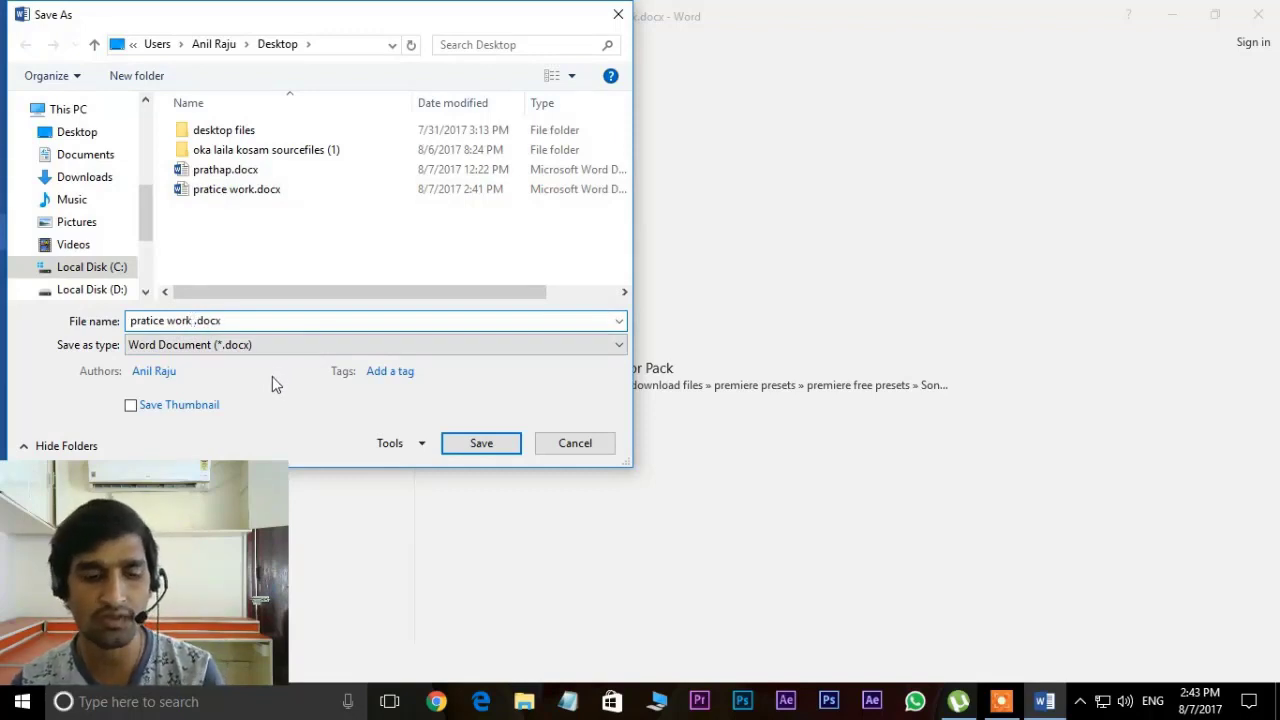
type("1")
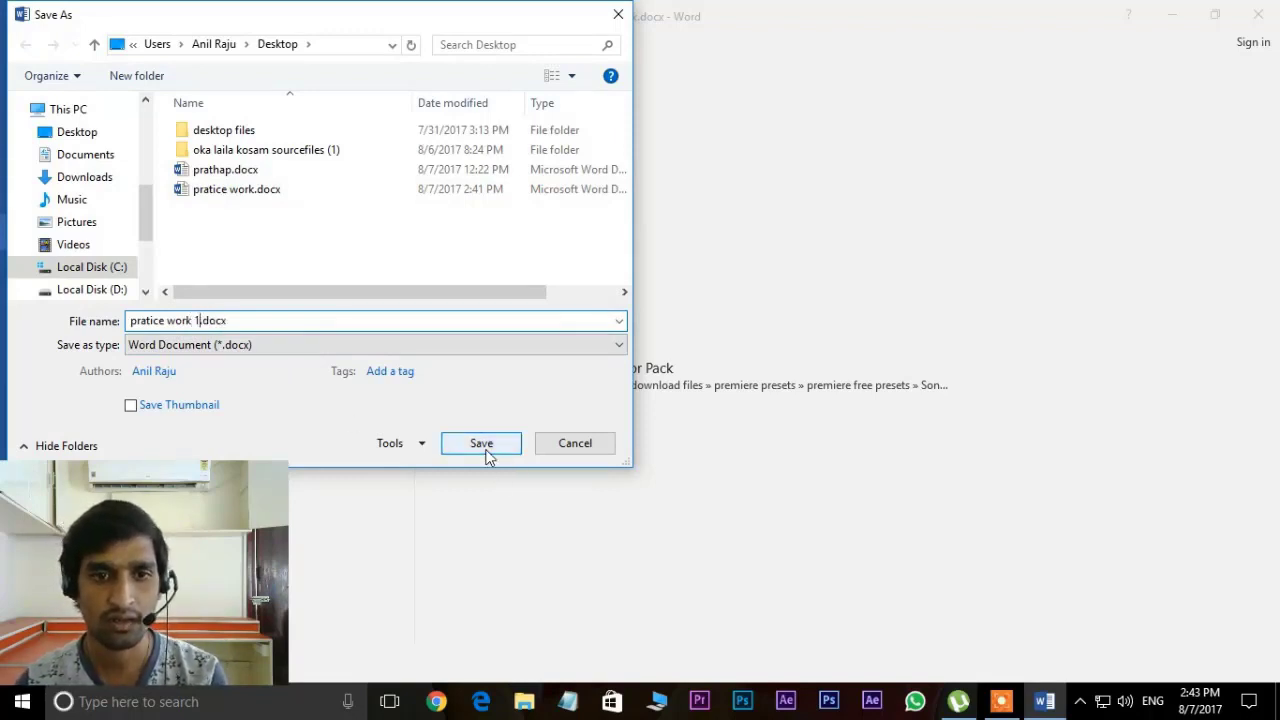
type(" c")
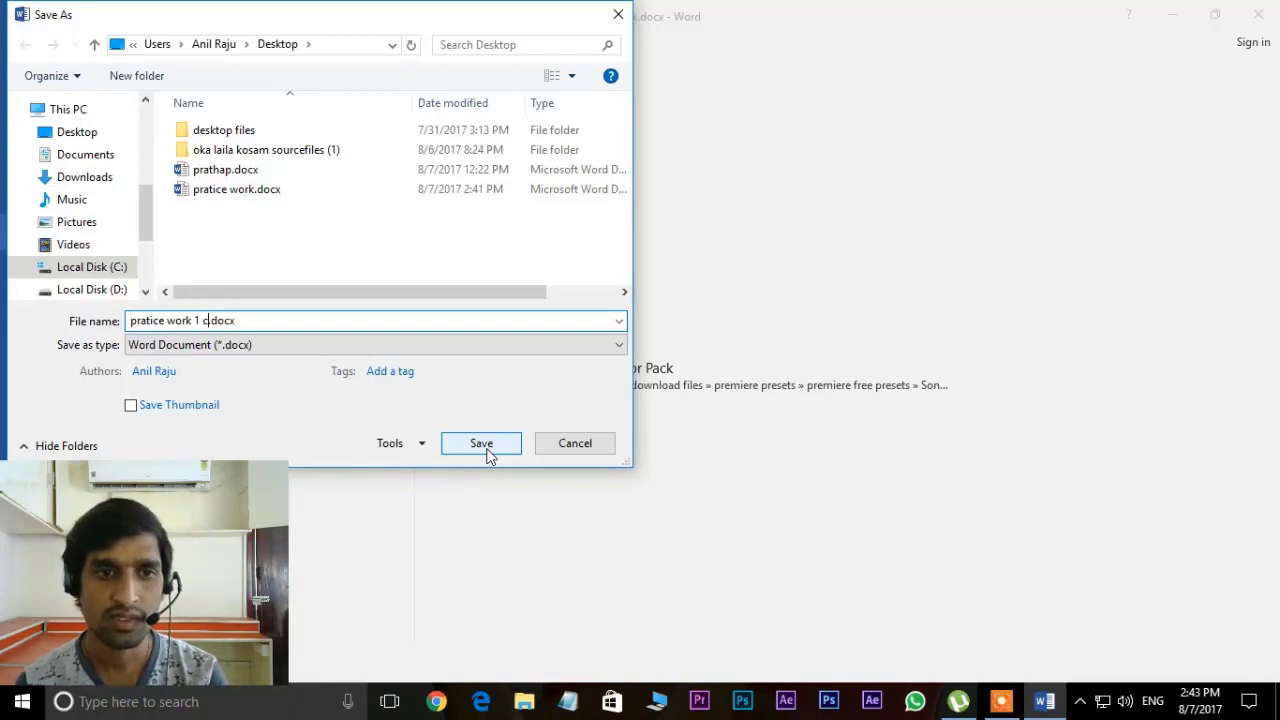
type("hecksng")
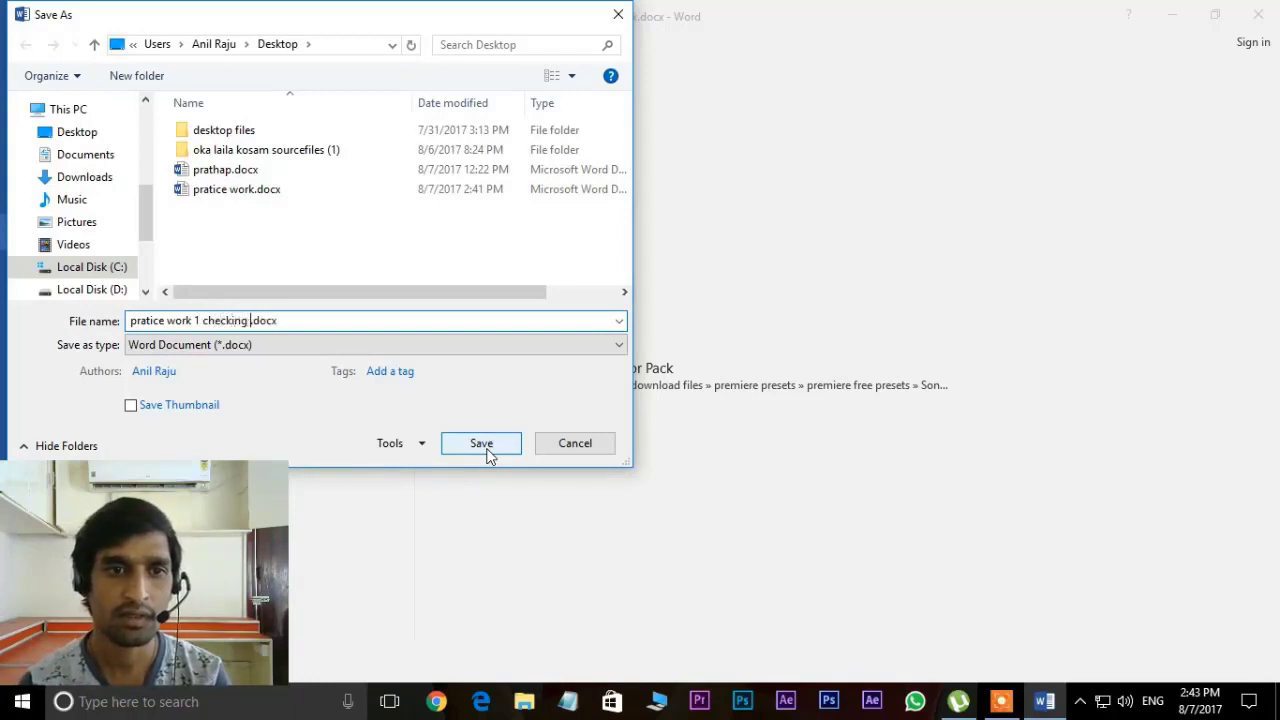
type(" purpose")
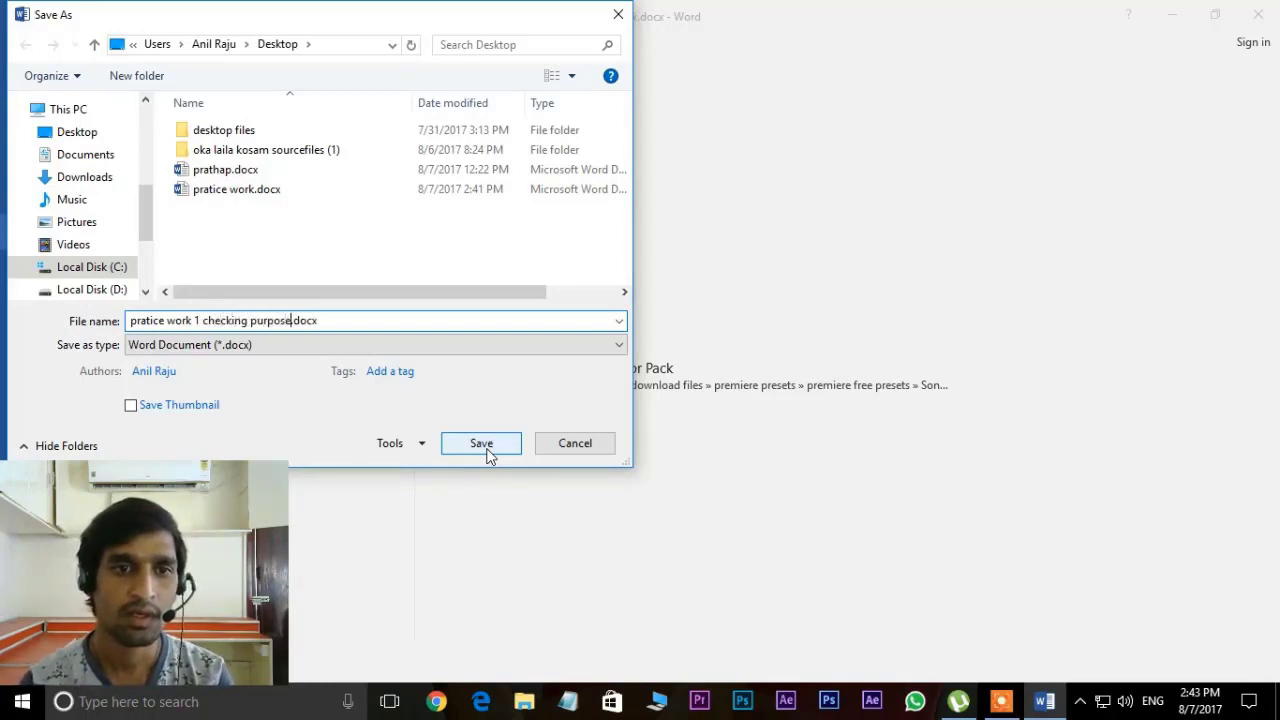
left_click(484, 446)
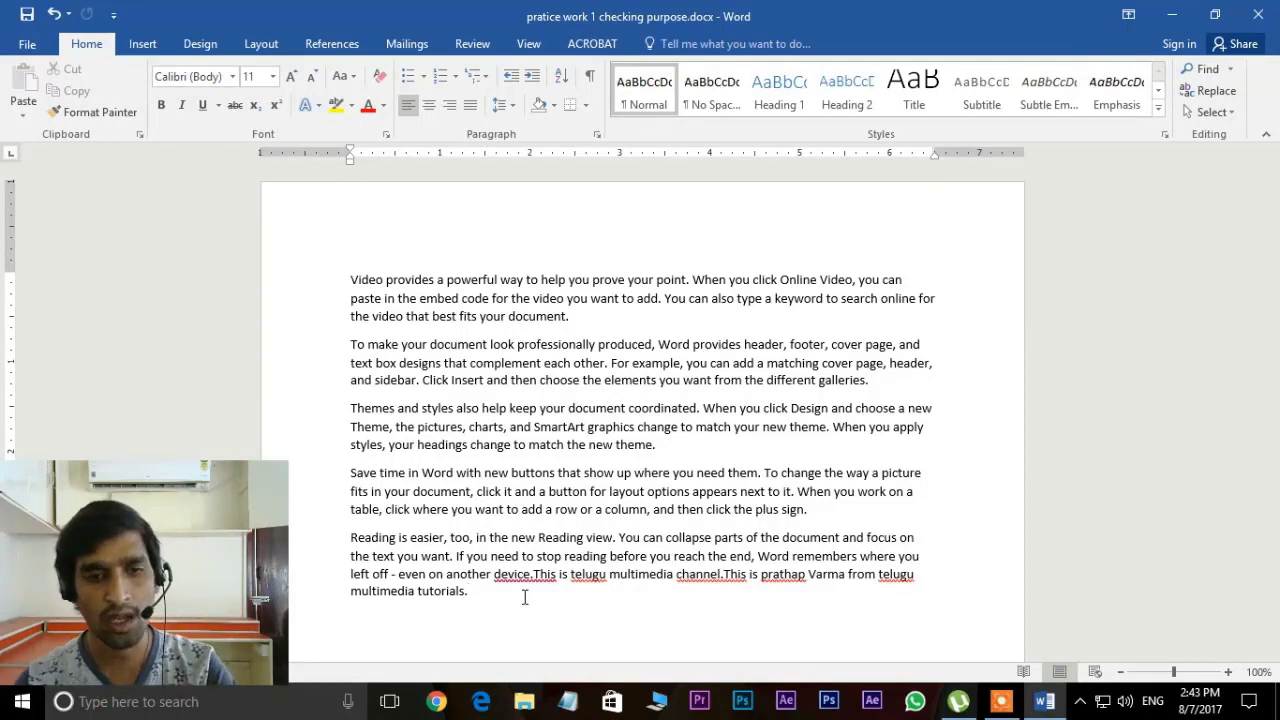
Step: Close the document and reopen the original pratice work.docx, selecting its text to review it
key("ctrl+w")
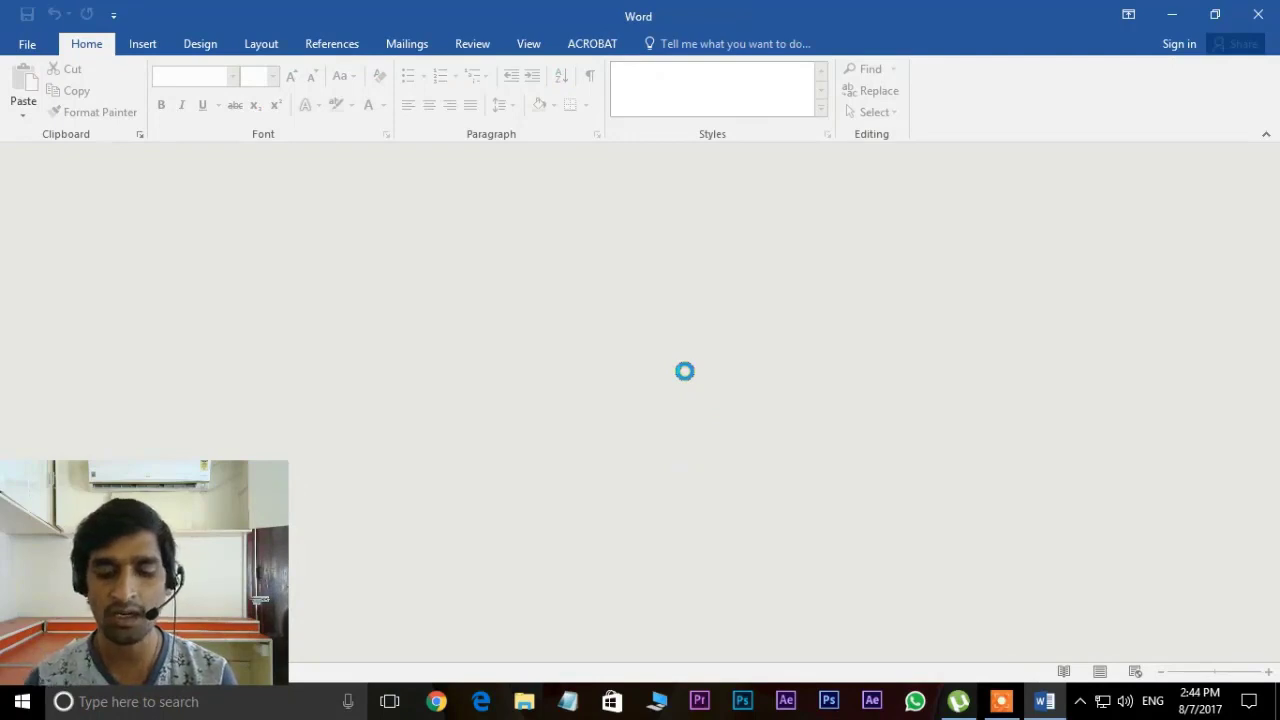
key("ctrl+o")
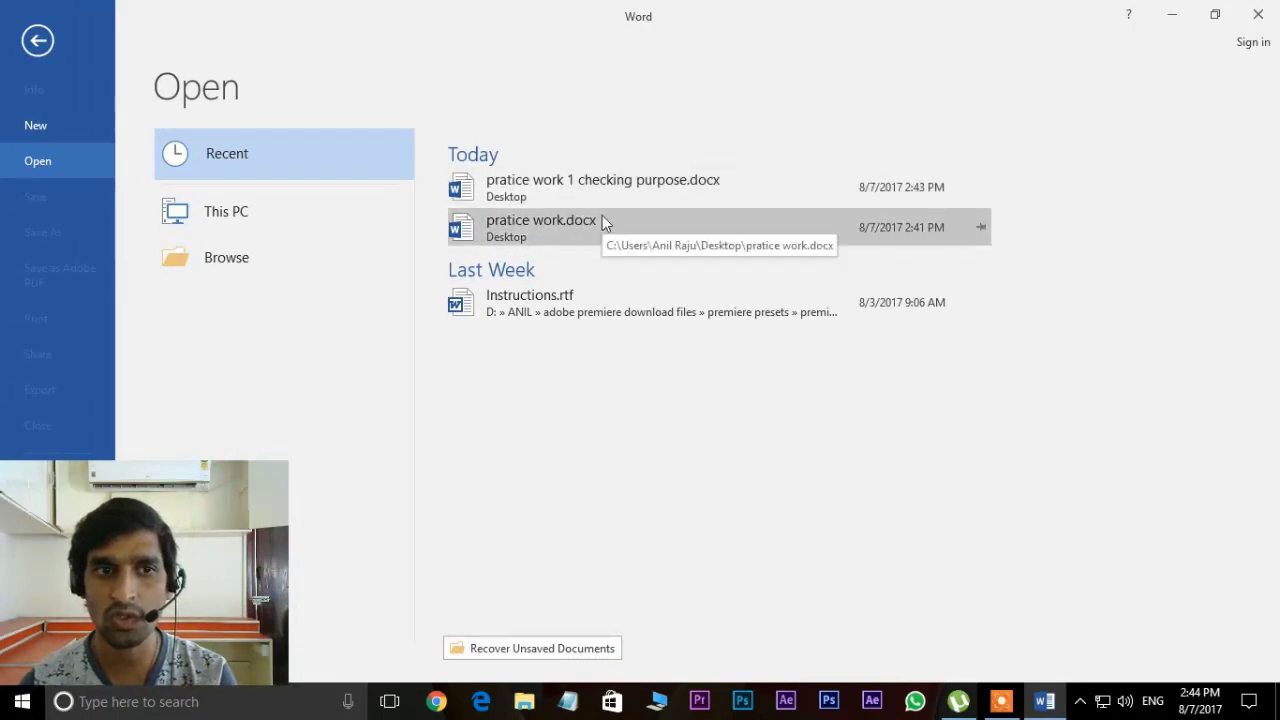
left_click(236, 266)
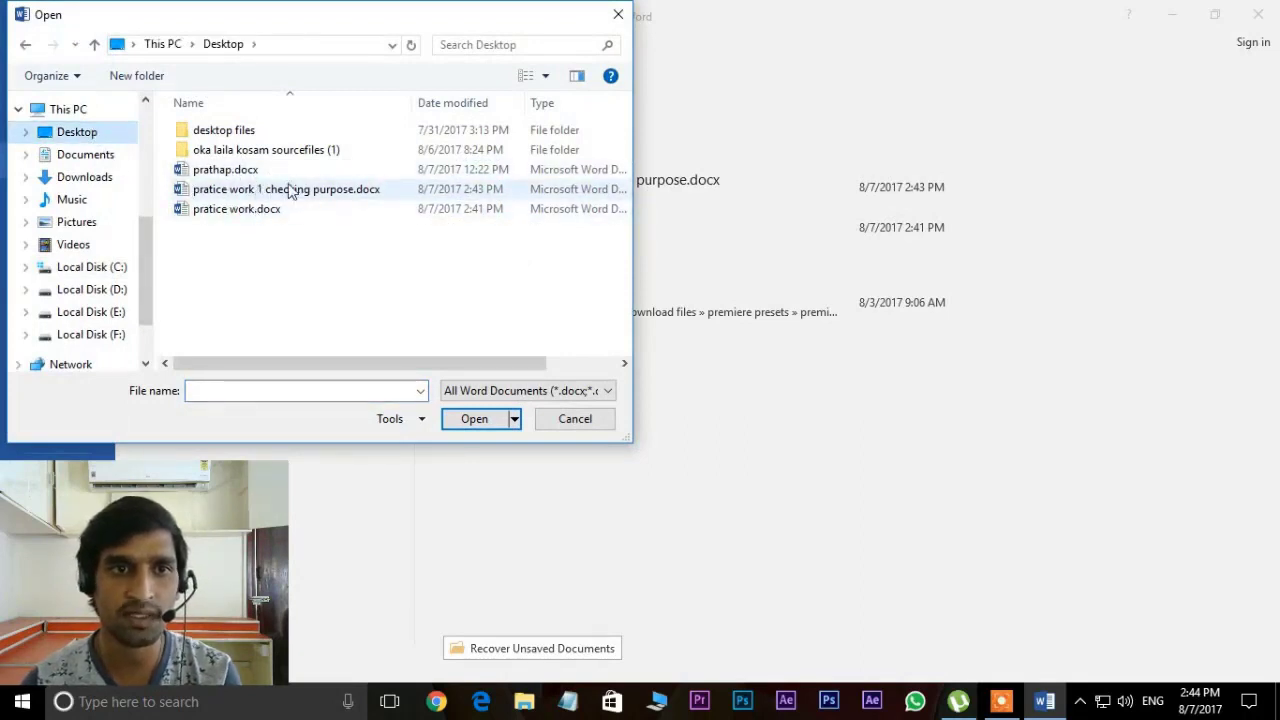
left_click(241, 212)
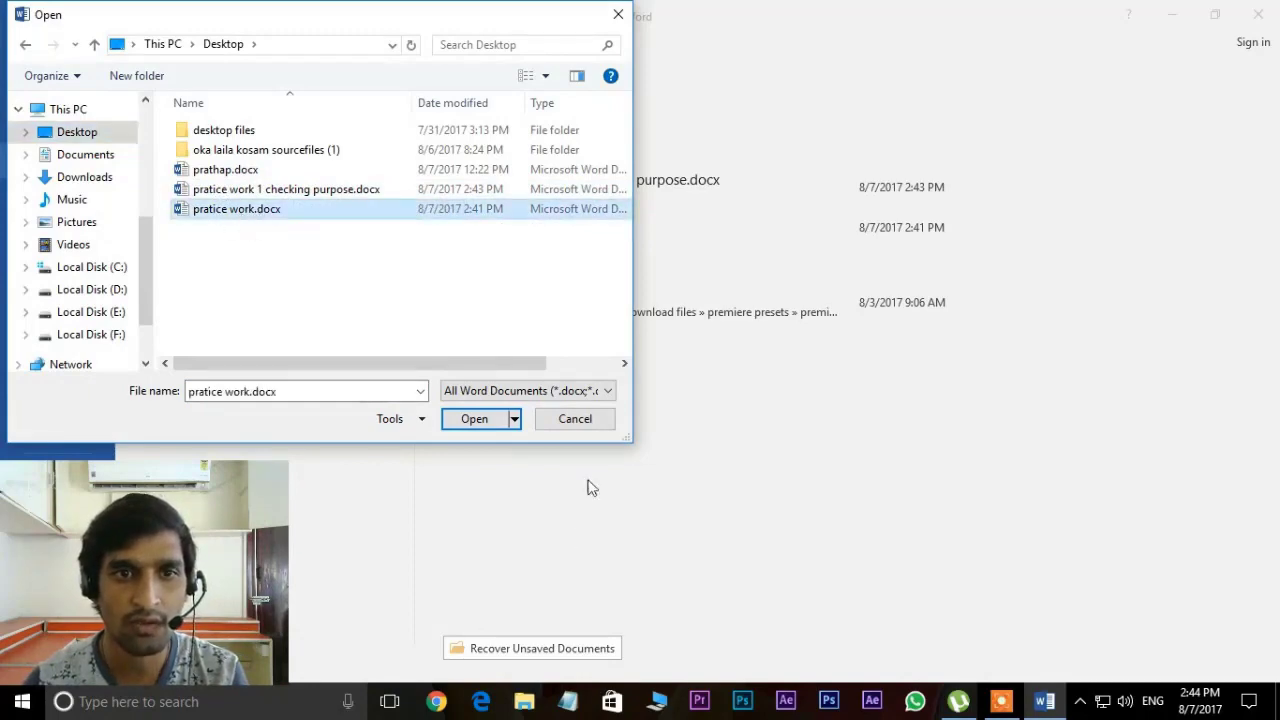
left_click(474, 418)
scroll(531, 532, "down", 2)
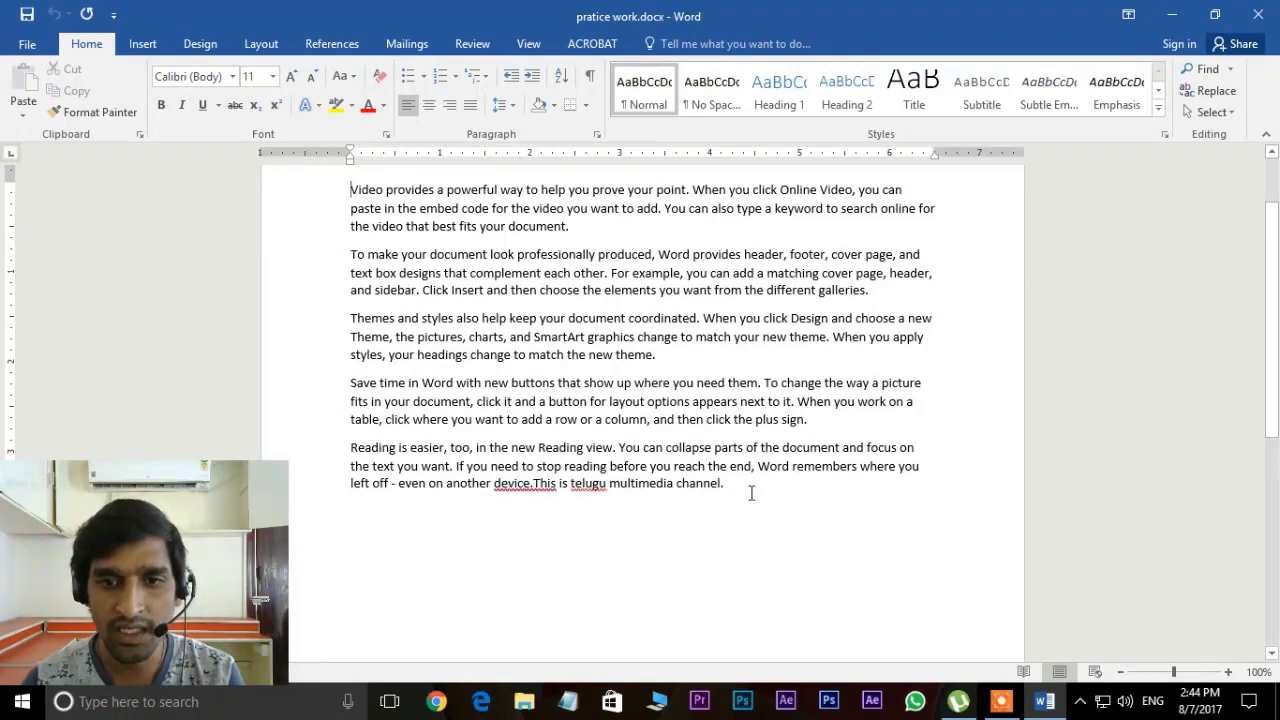
left_click_drag(745, 492, 350, 189)
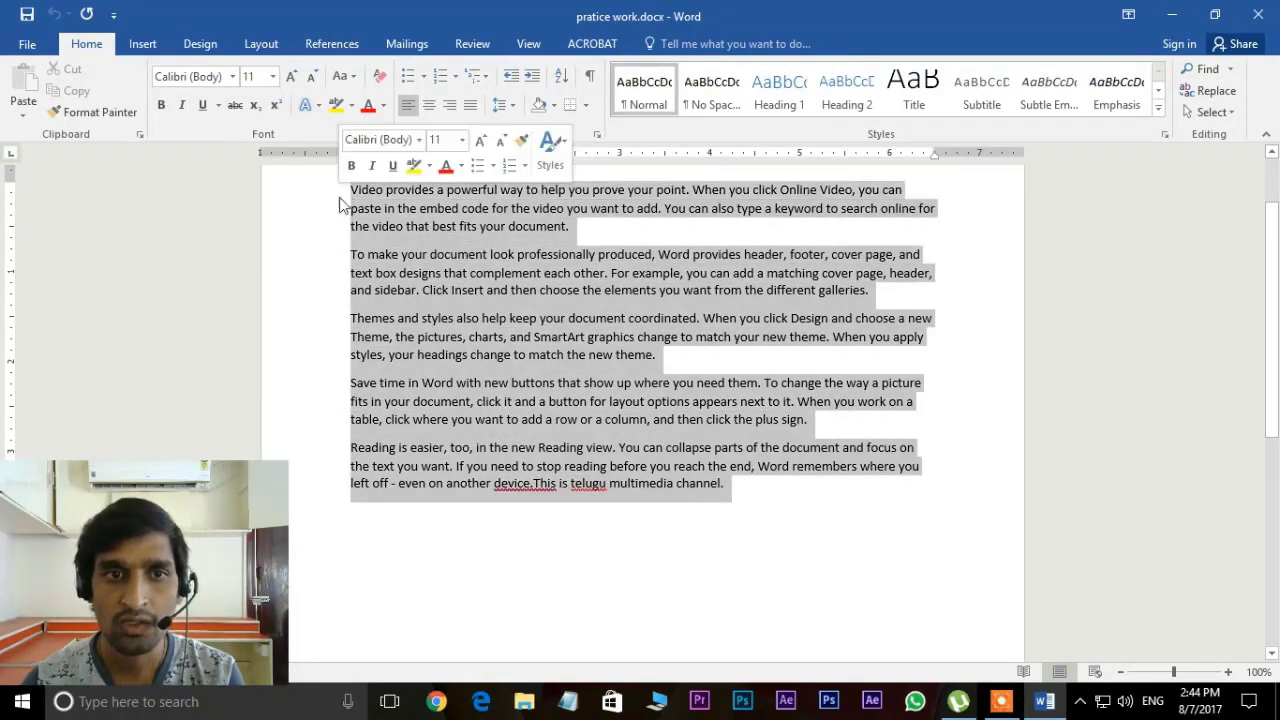
left_click(686, 616)
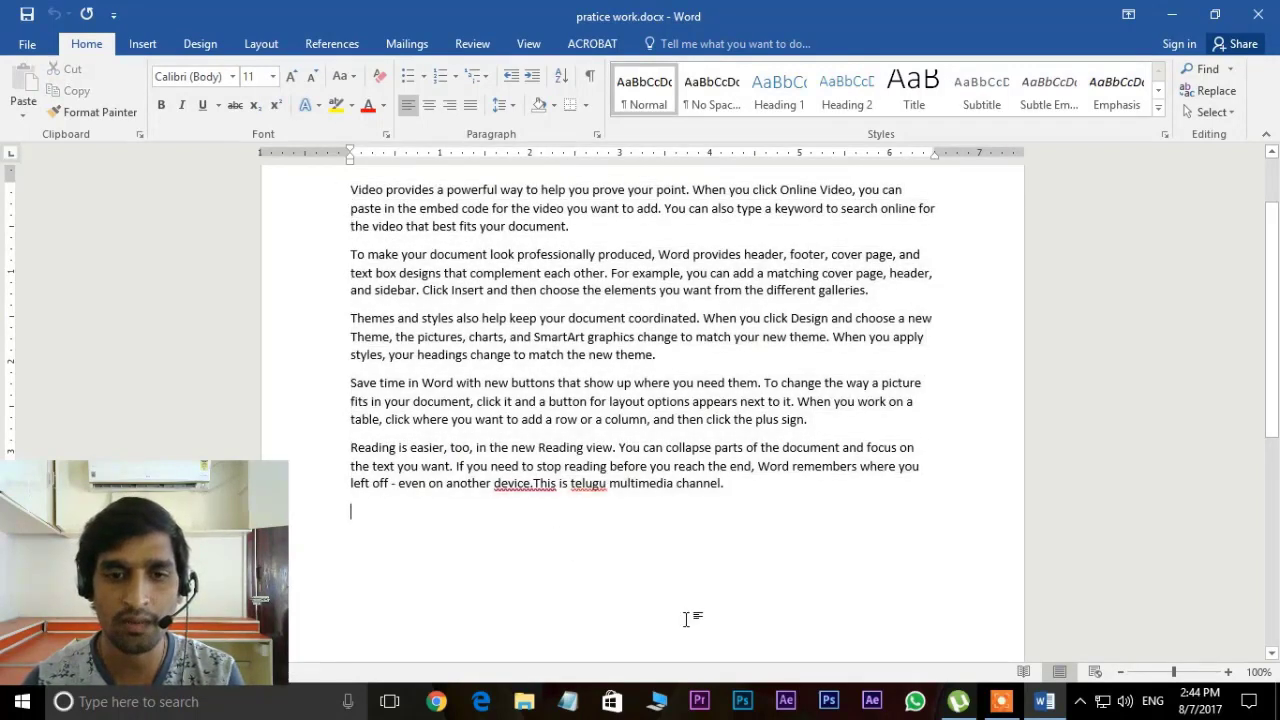
Step: Open the pratice work 1 checking purpose.docx copy
key("ctrl+o")
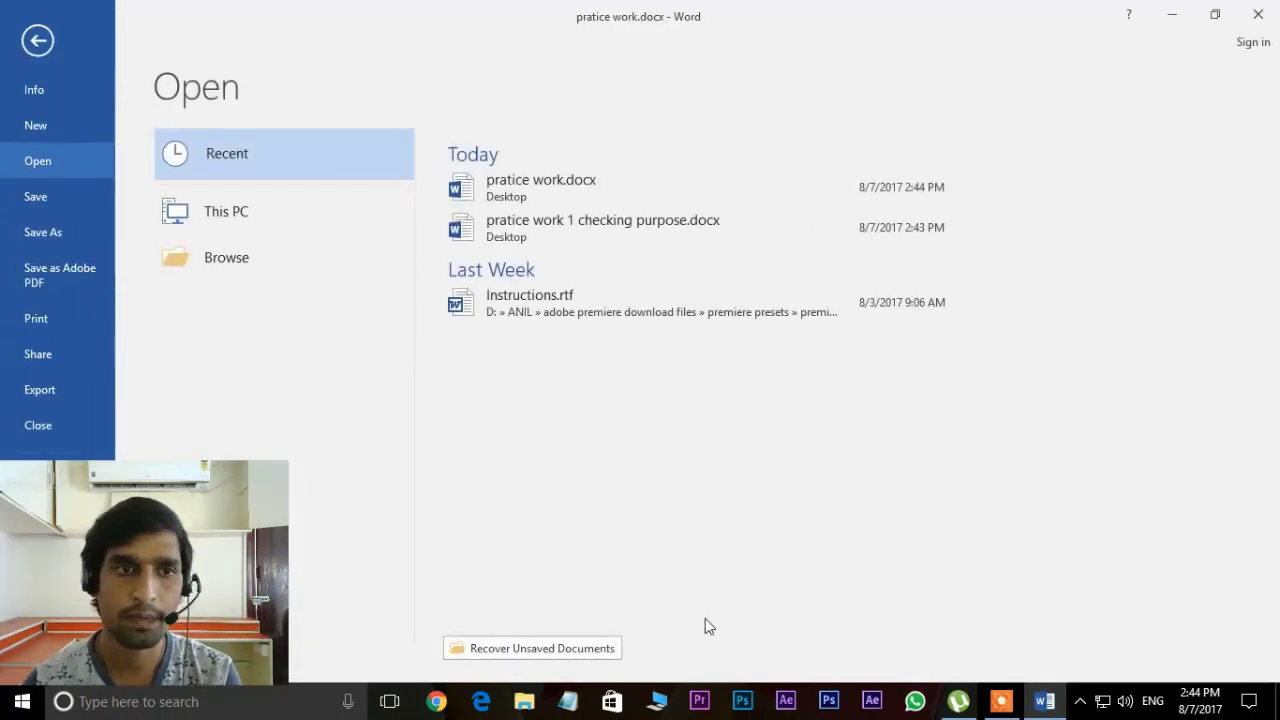
left_click(269, 266)
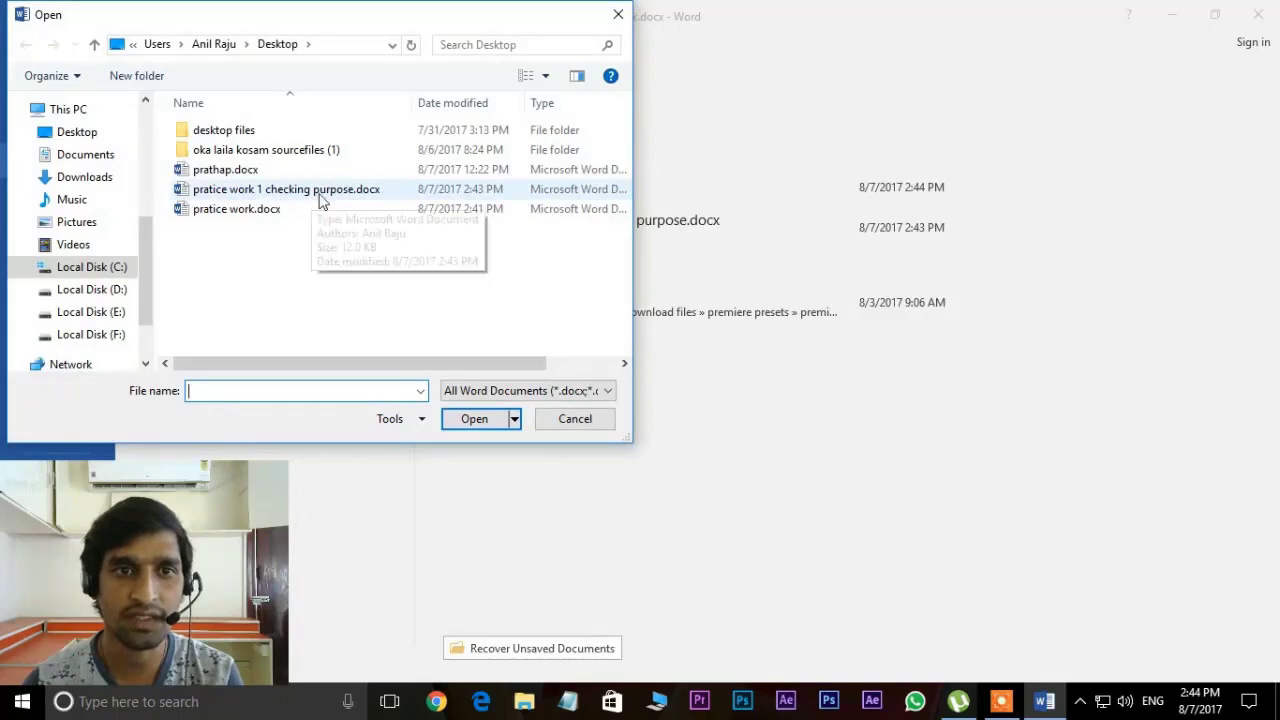
left_click(318, 193)
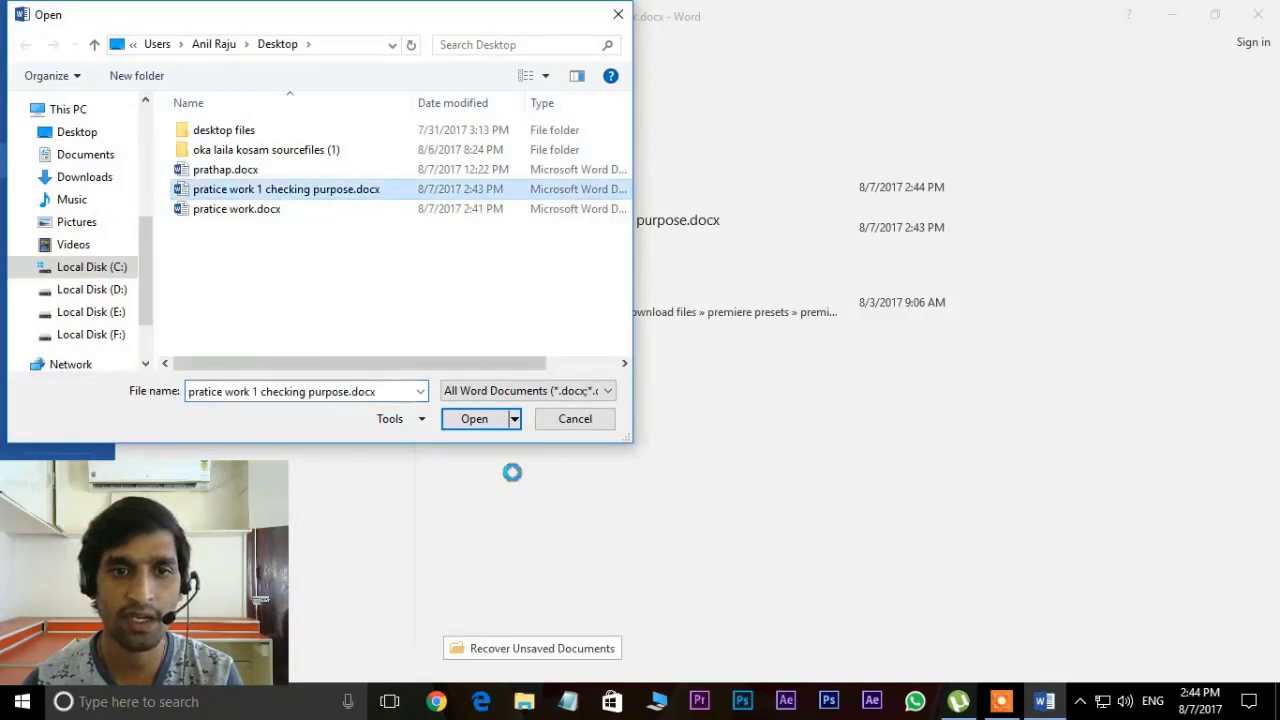
left_click(474, 418)
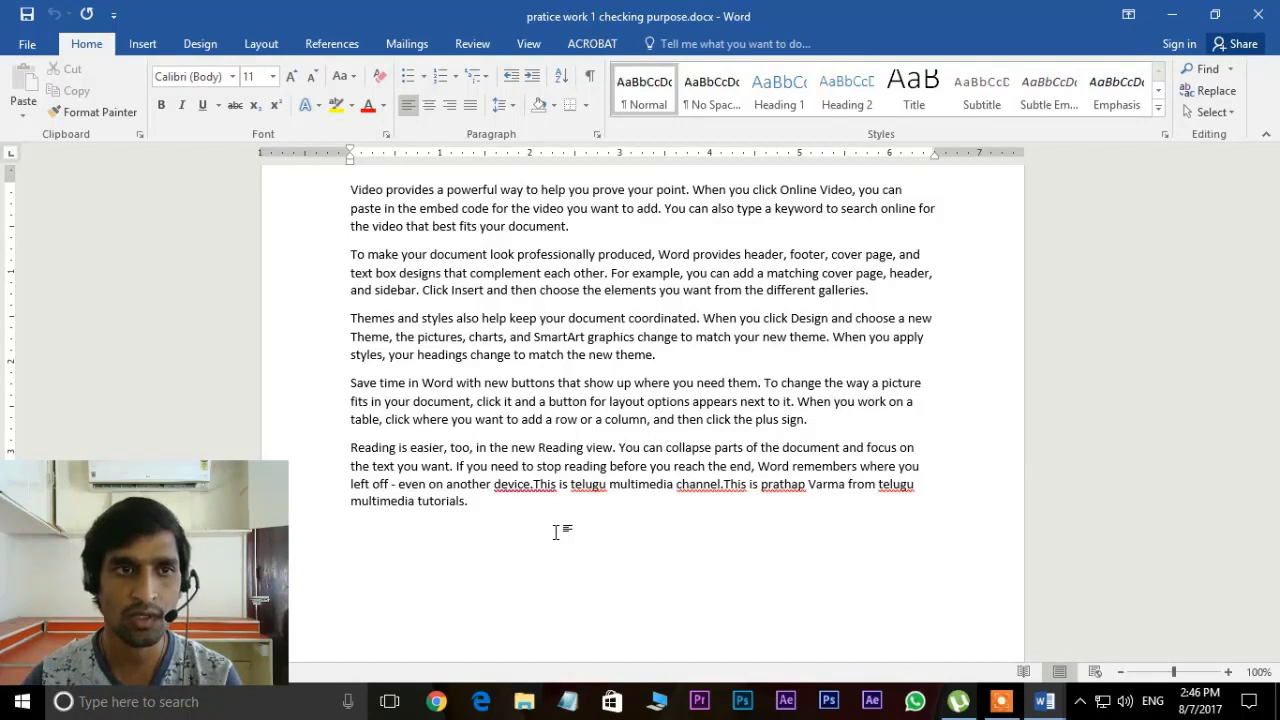
left_click(482, 512)
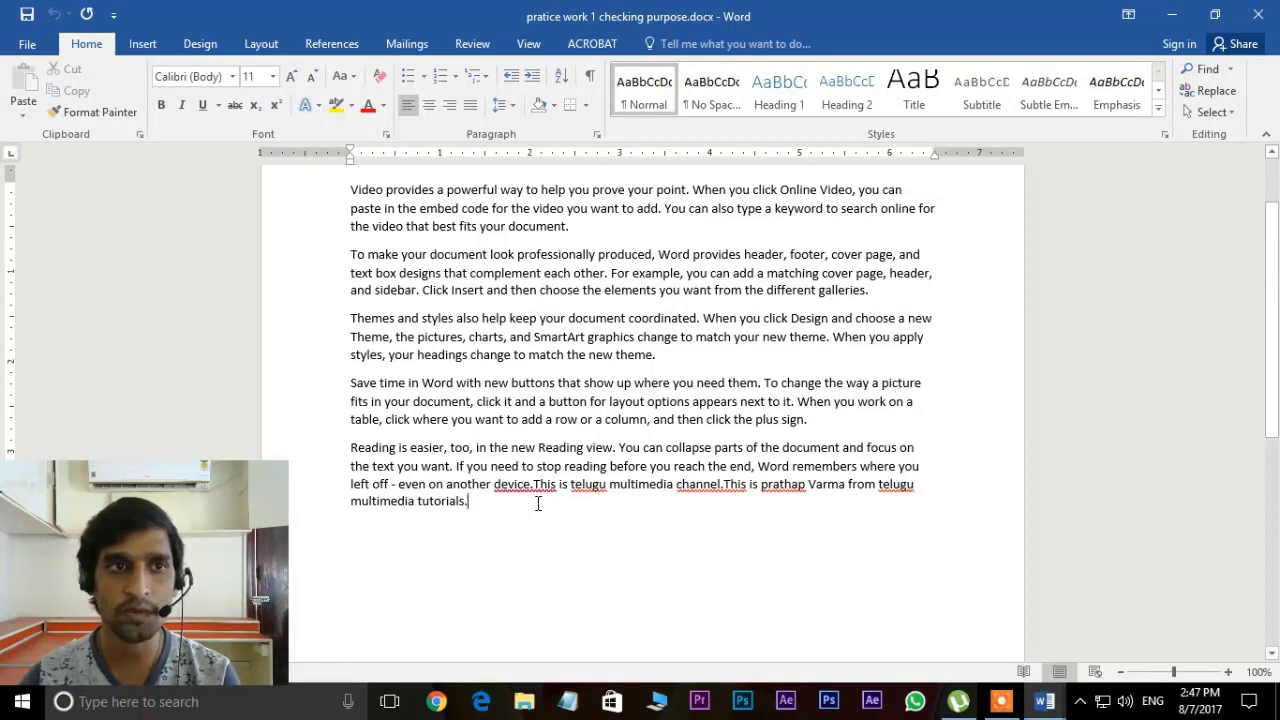
Step: Open the Save As dialog on the Desktop for pratice work 1 checking purpose.docx
left_click(27, 44)
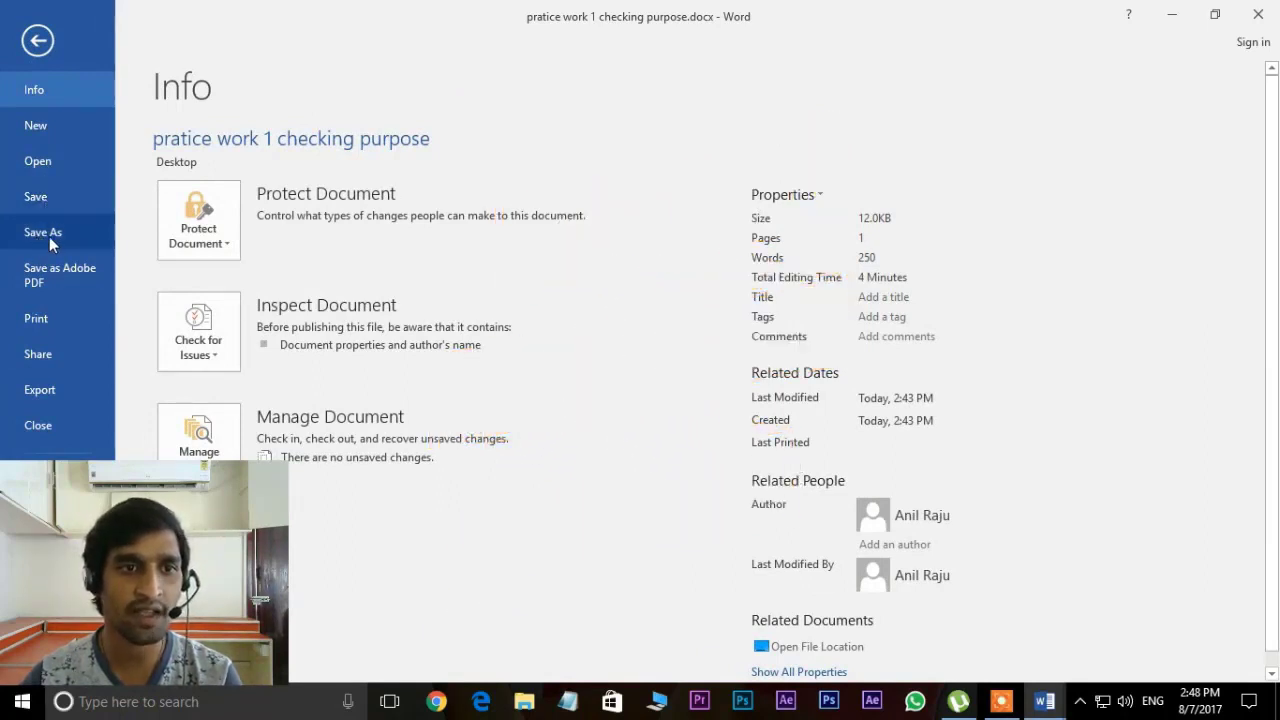
left_click(55, 238)
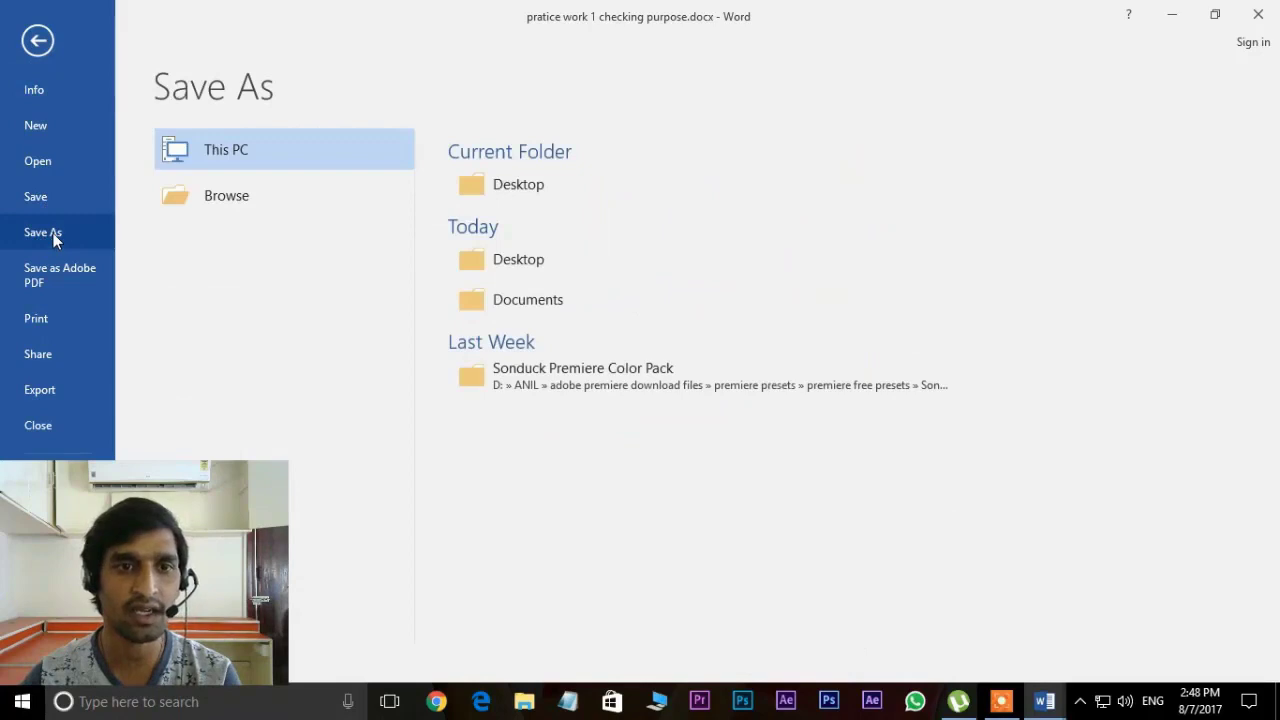
left_click(237, 197)
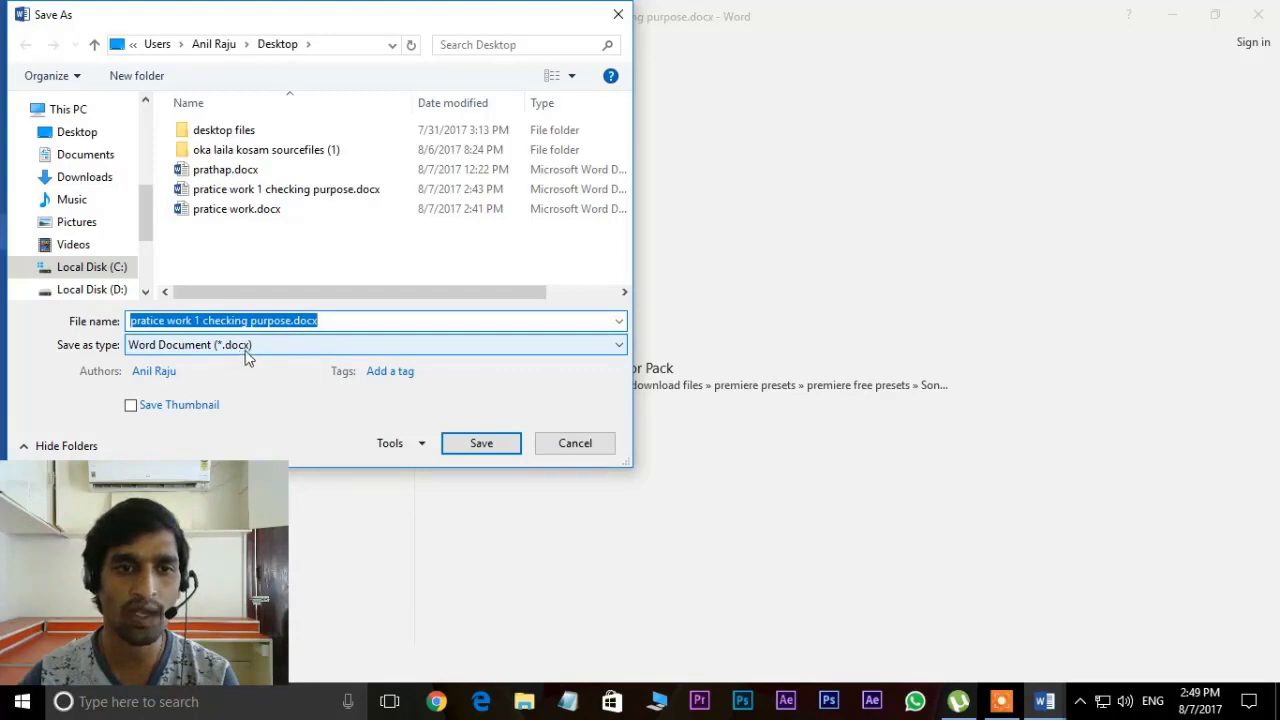
left_click(290, 350)
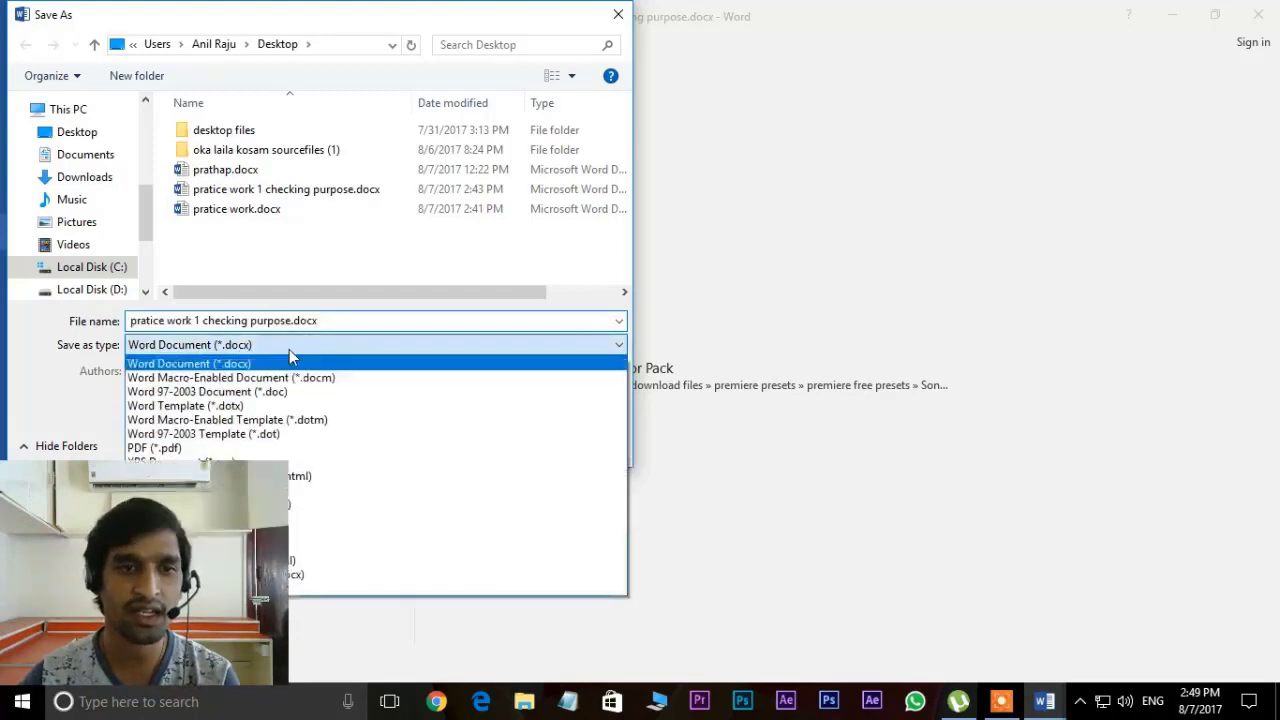
left_click(290, 350)
left_click(290, 350)
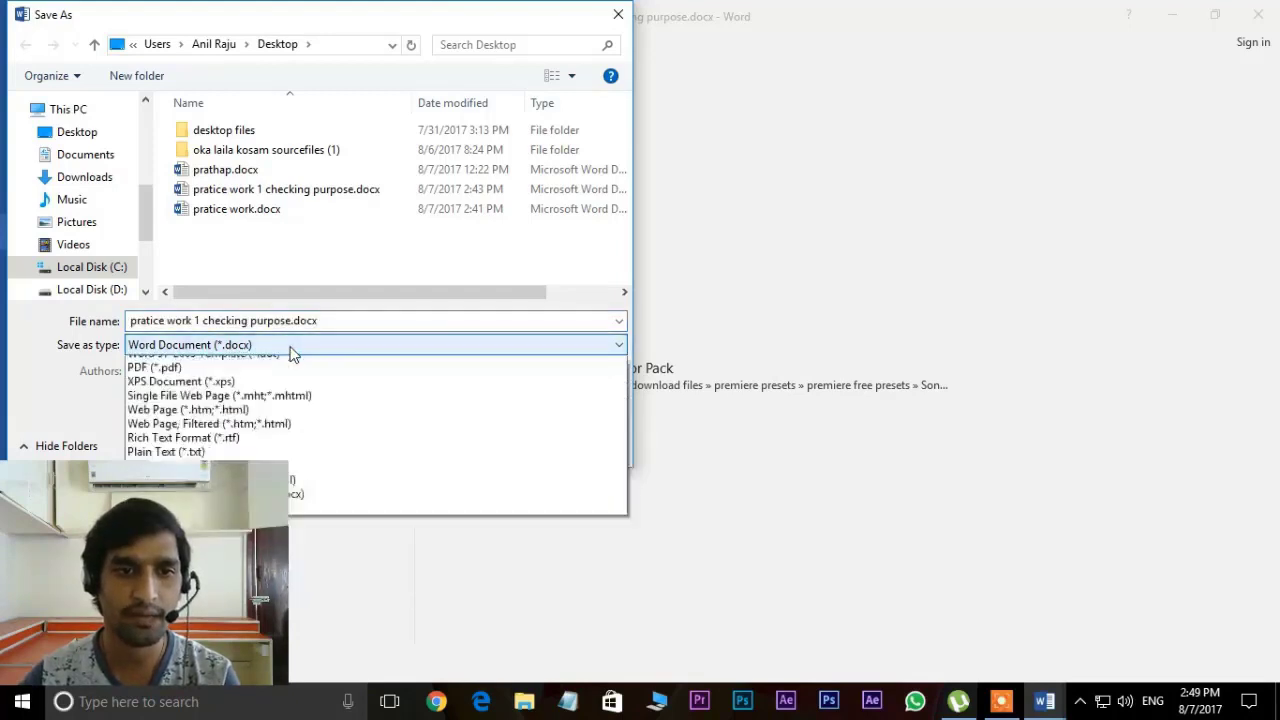
left_click(139, 517)
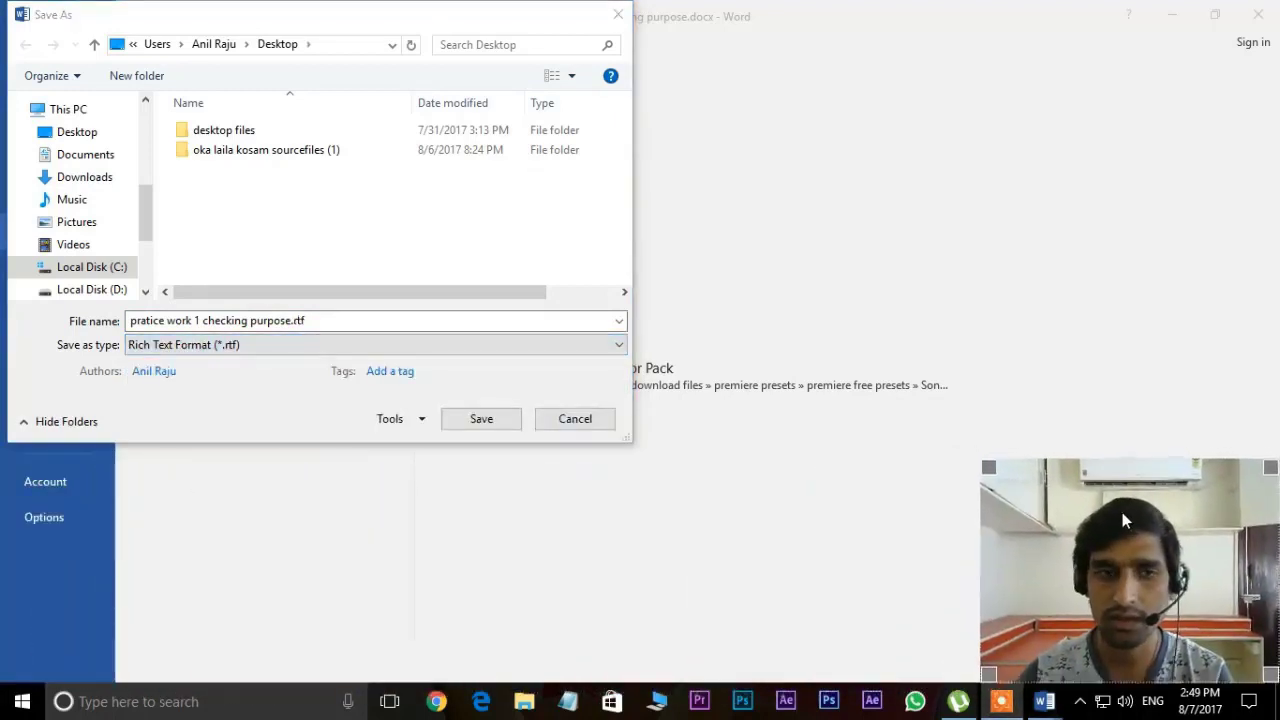
left_click(345, 345)
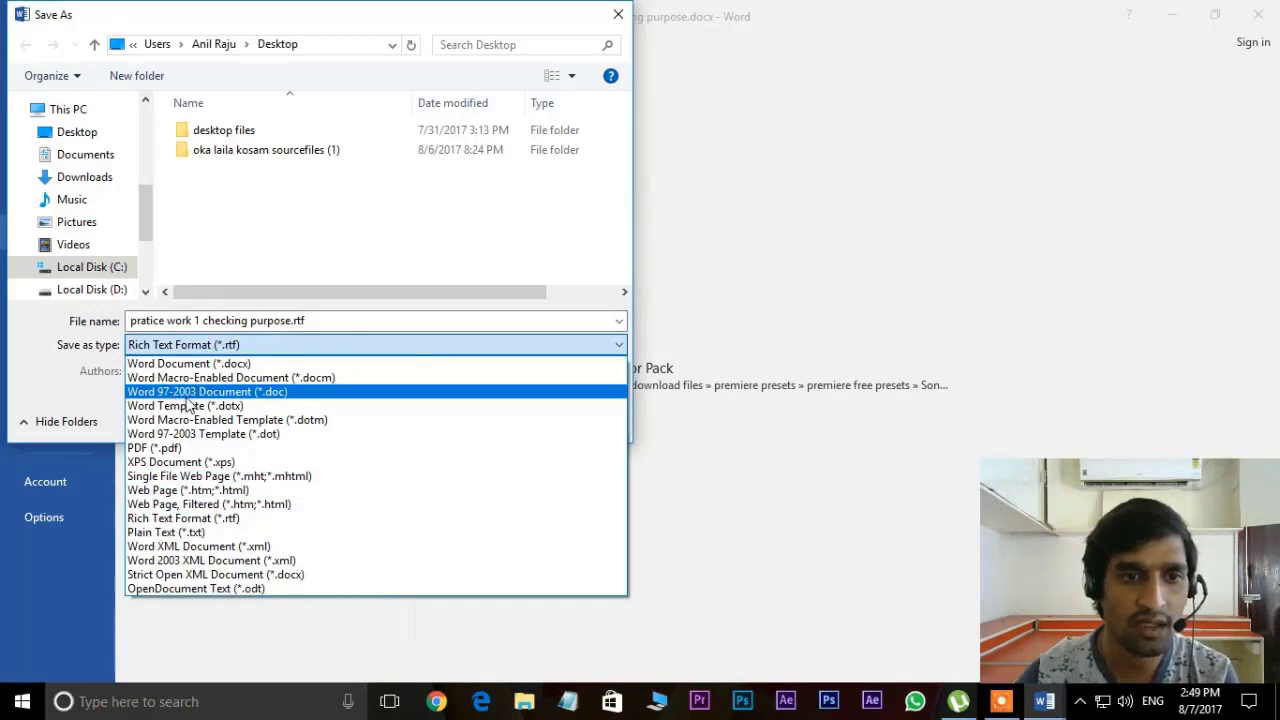
left_click(186, 394)
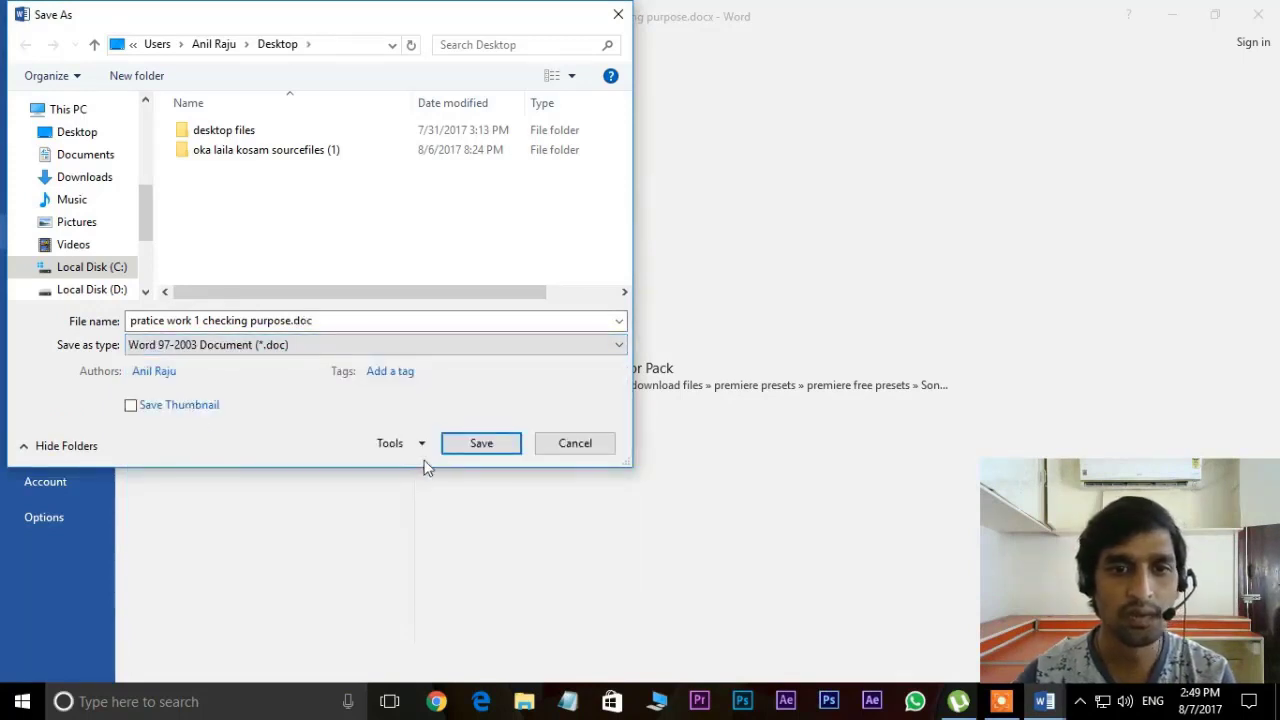
left_click(492, 448)
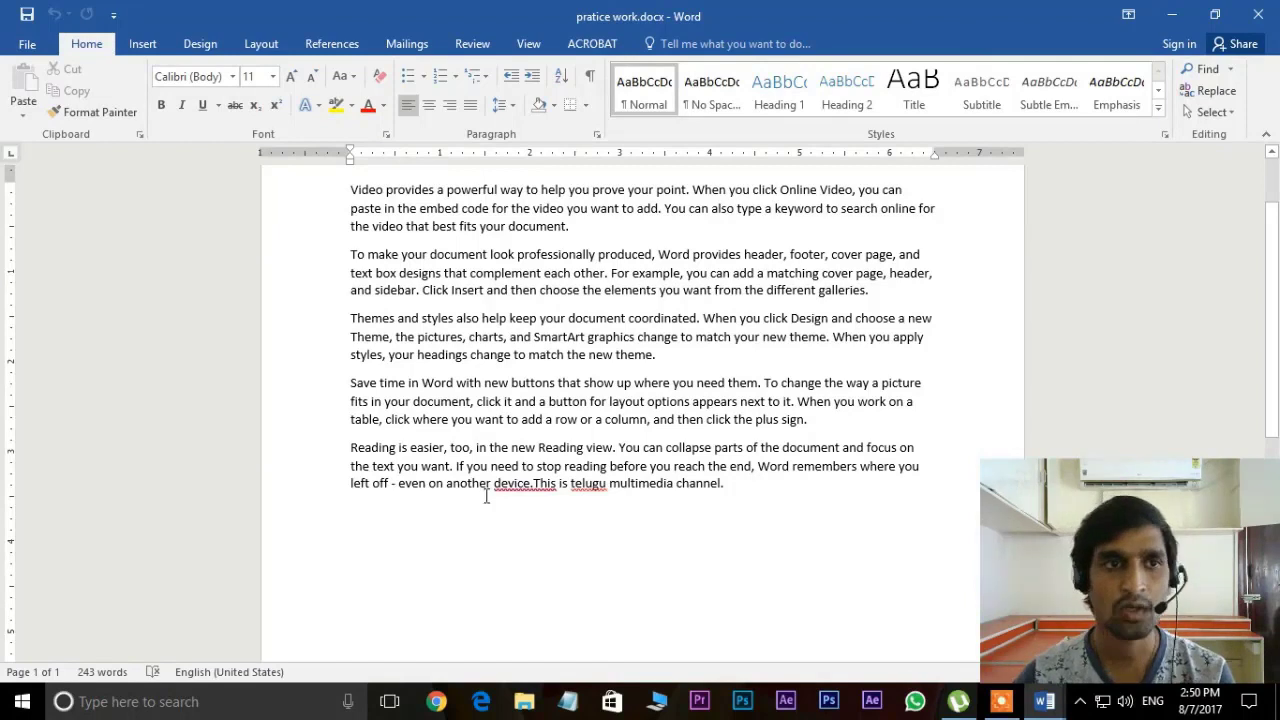
Step: Show the Backstage Print page with Adobe PDF printer, 1 copy and page preview
left_click(27, 47)
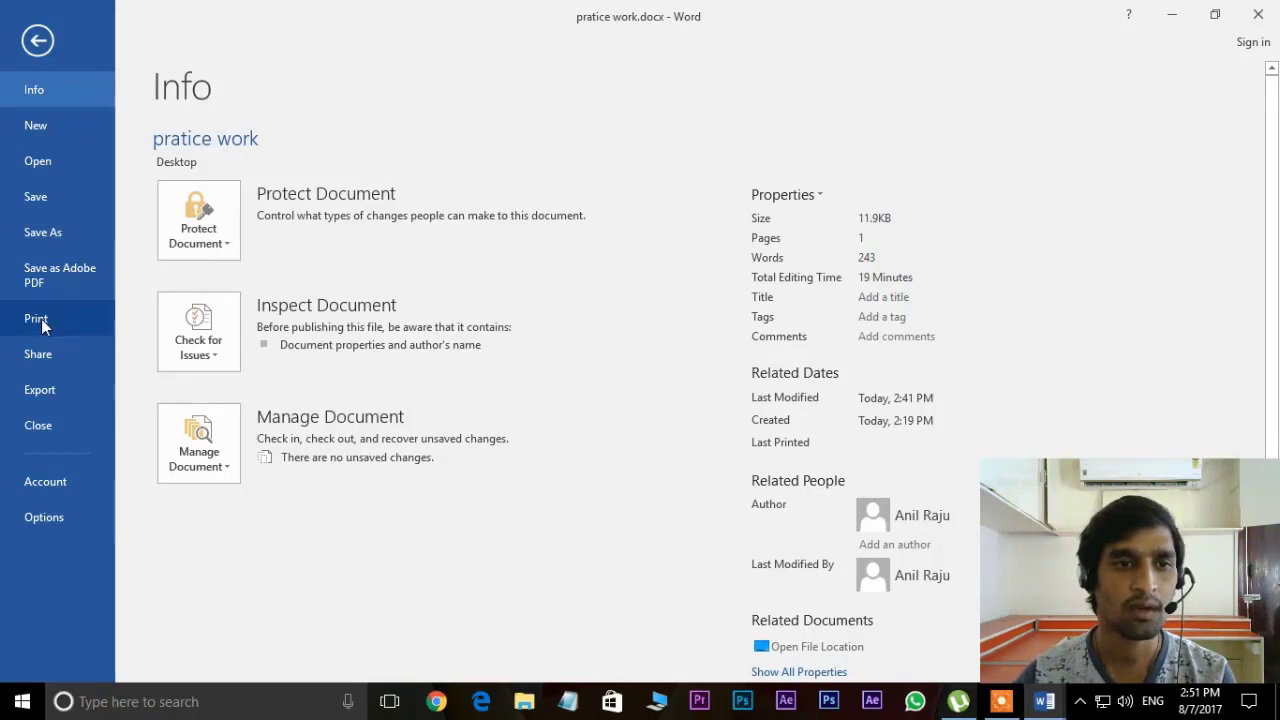
left_click(41, 319)
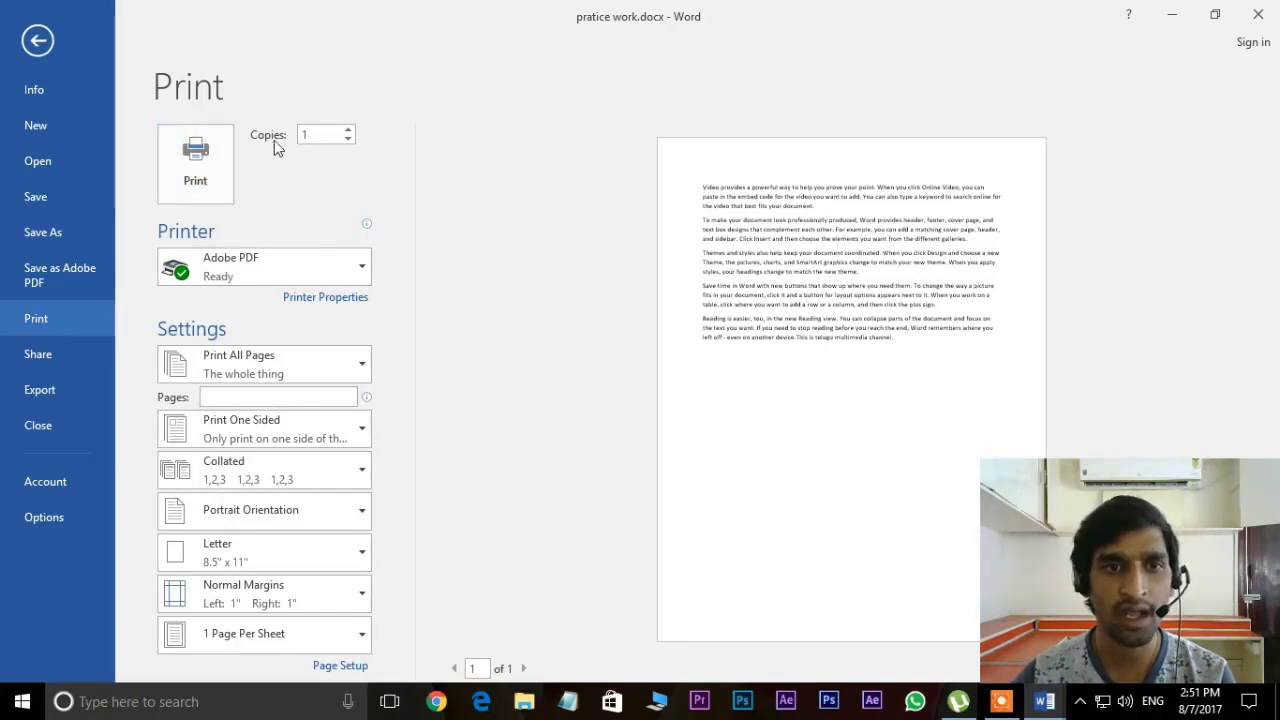
Step: Set Copies to 20 and show the list of available printers
left_click(348, 130)
left_click(348, 130)
left_click(348, 130)
left_click(348, 130)
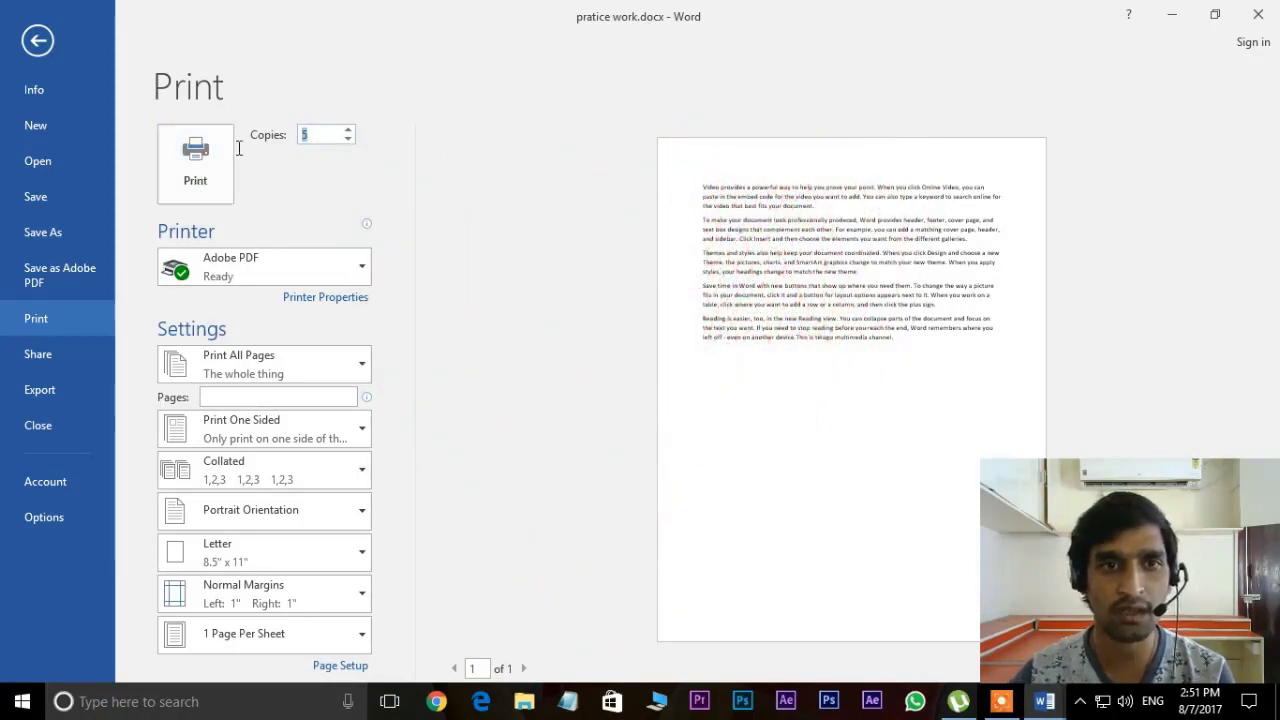
type("20")
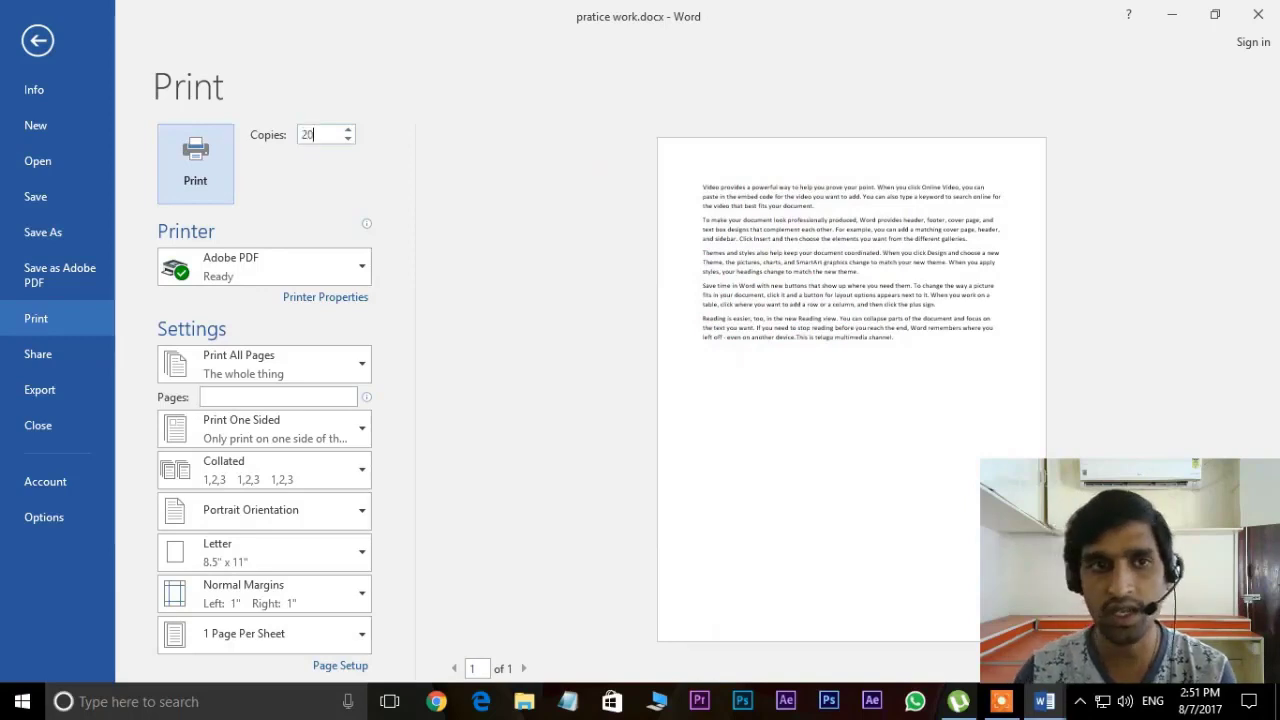
left_click(196, 170)
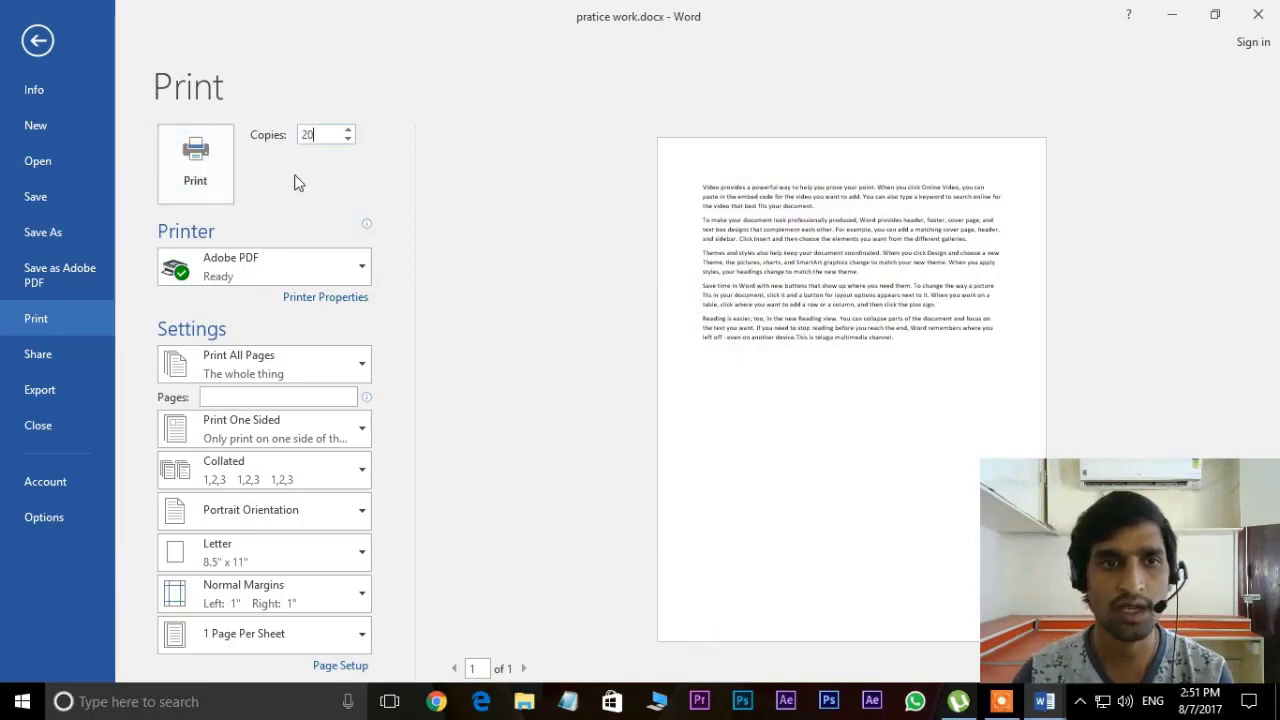
left_click(364, 274)
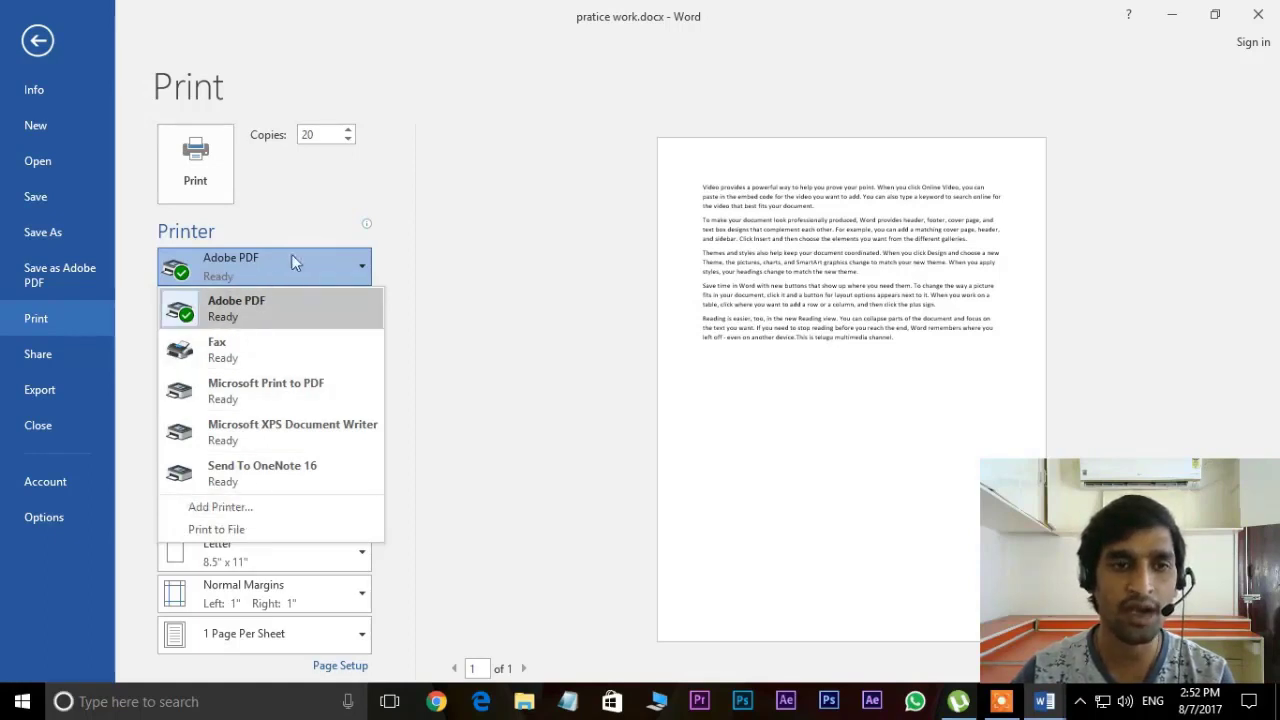
Step: Keep Adobe PDF as printer, review the page-range choices unchanged, and show one-/two-sided options
left_click(403, 268)
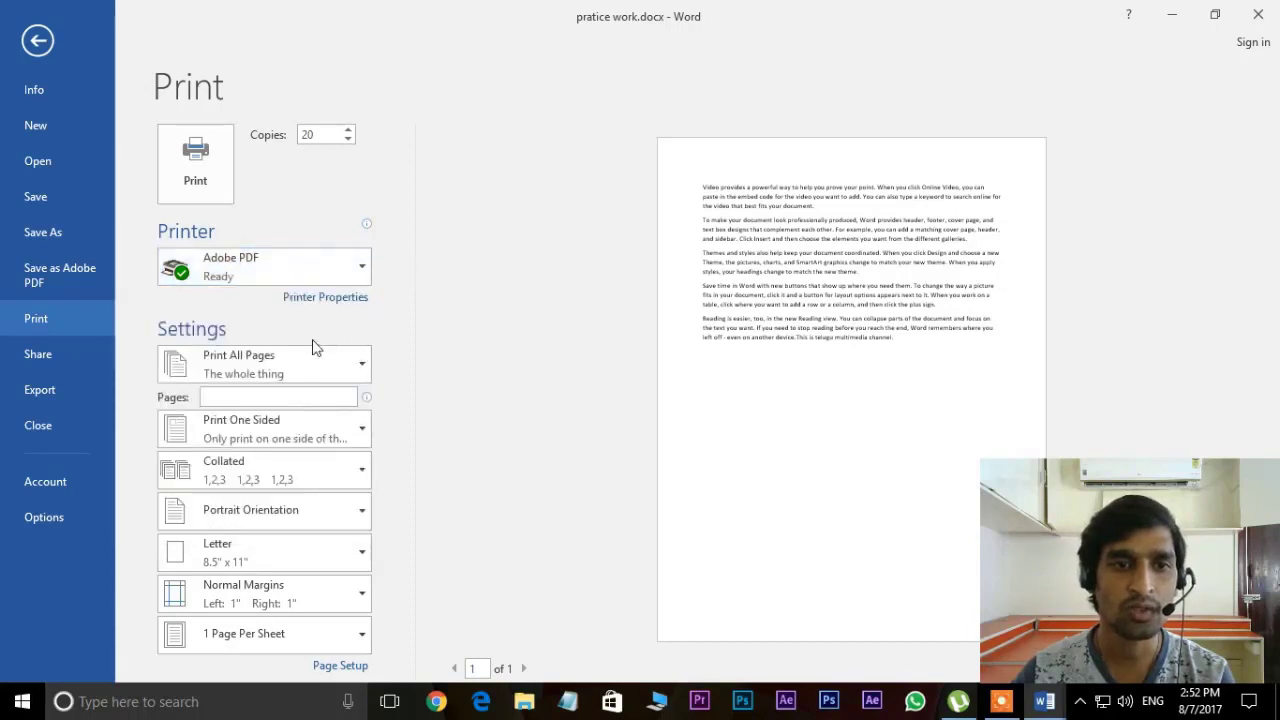
left_click(366, 372)
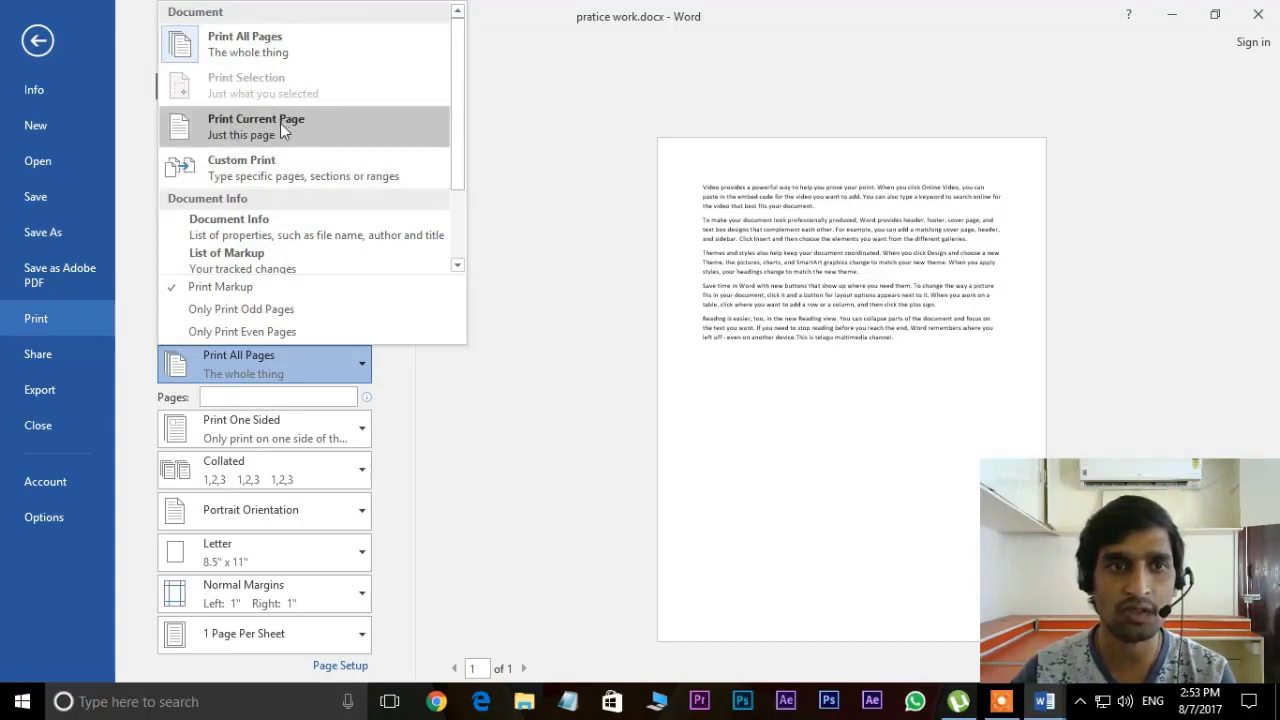
left_click(510, 222)
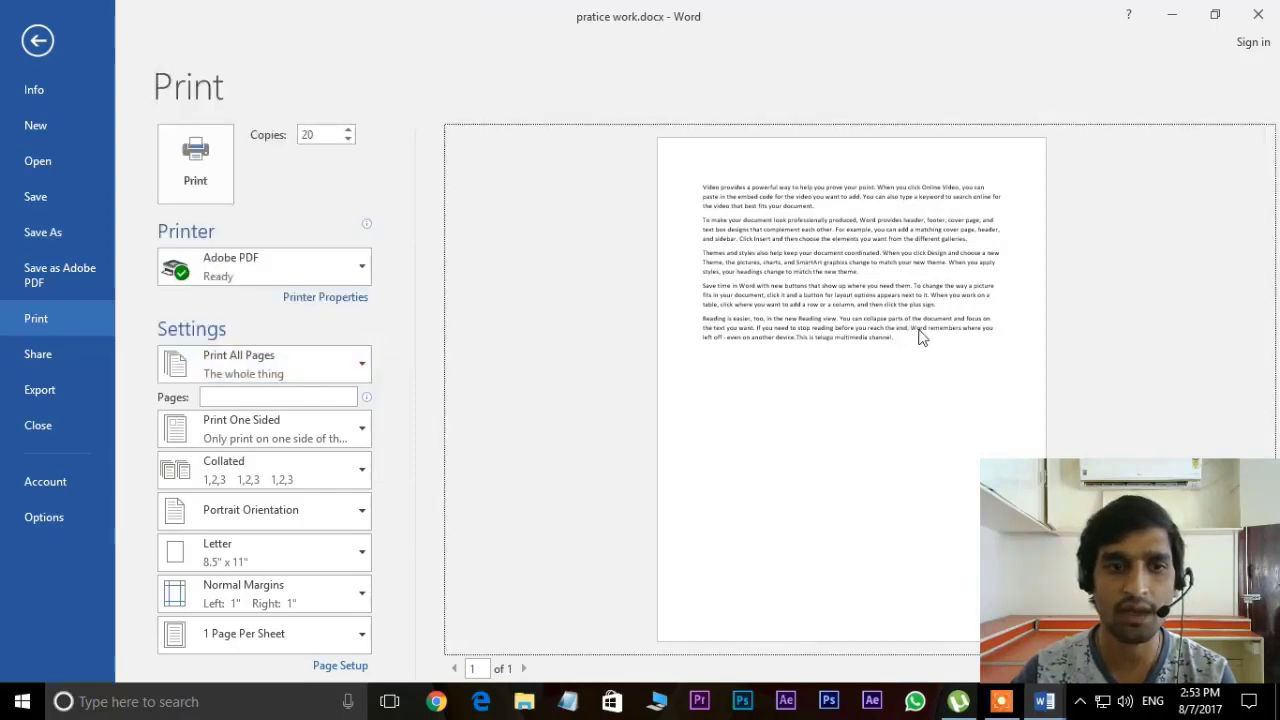
left_click(366, 440)
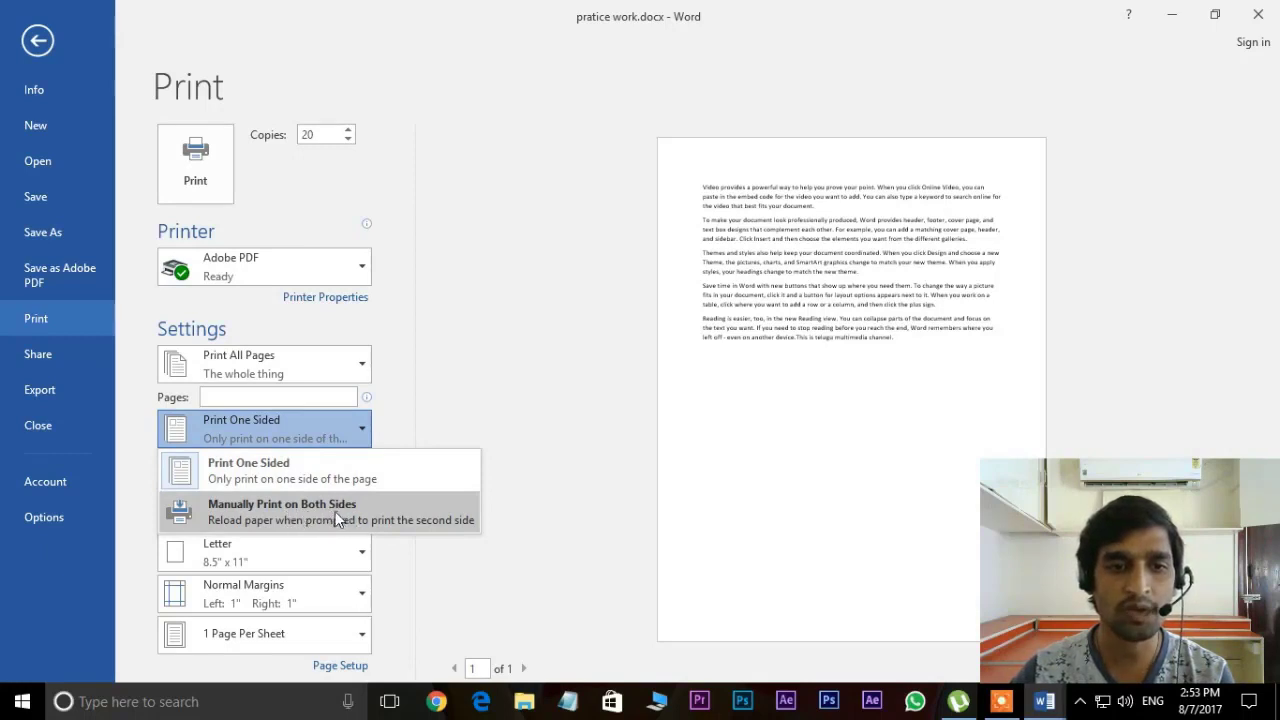
left_click(543, 406)
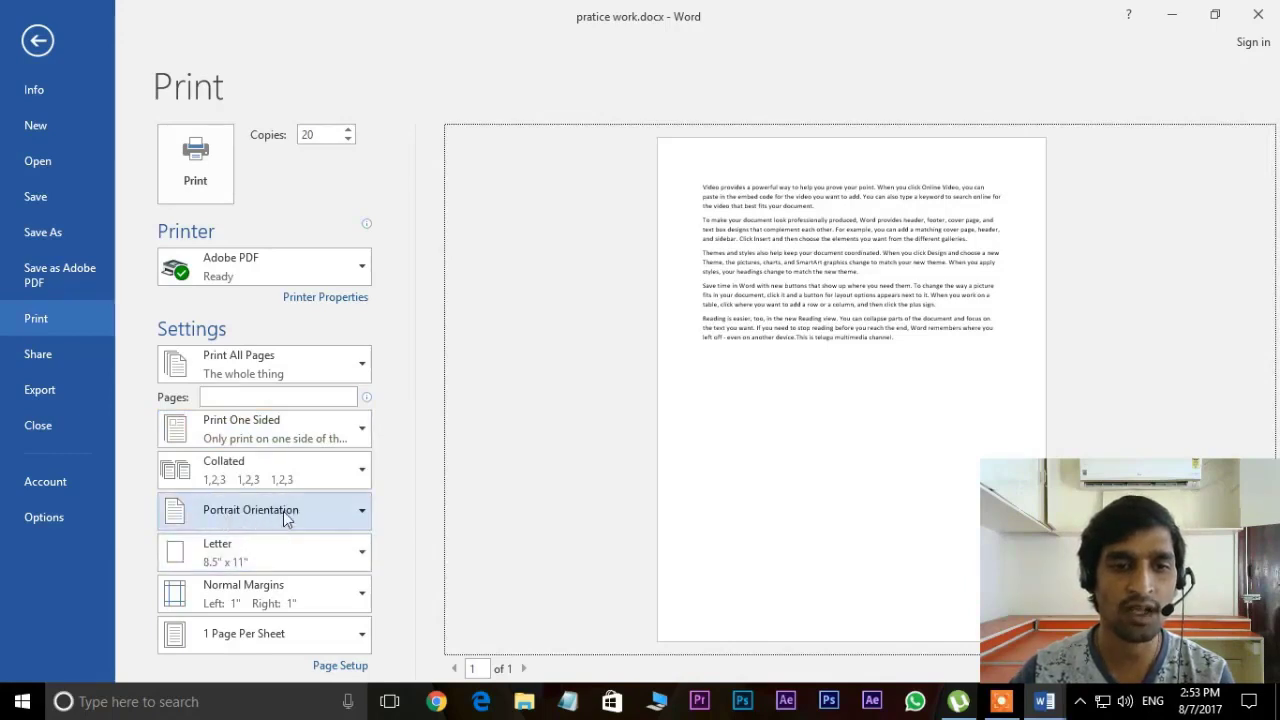
left_click(362, 514)
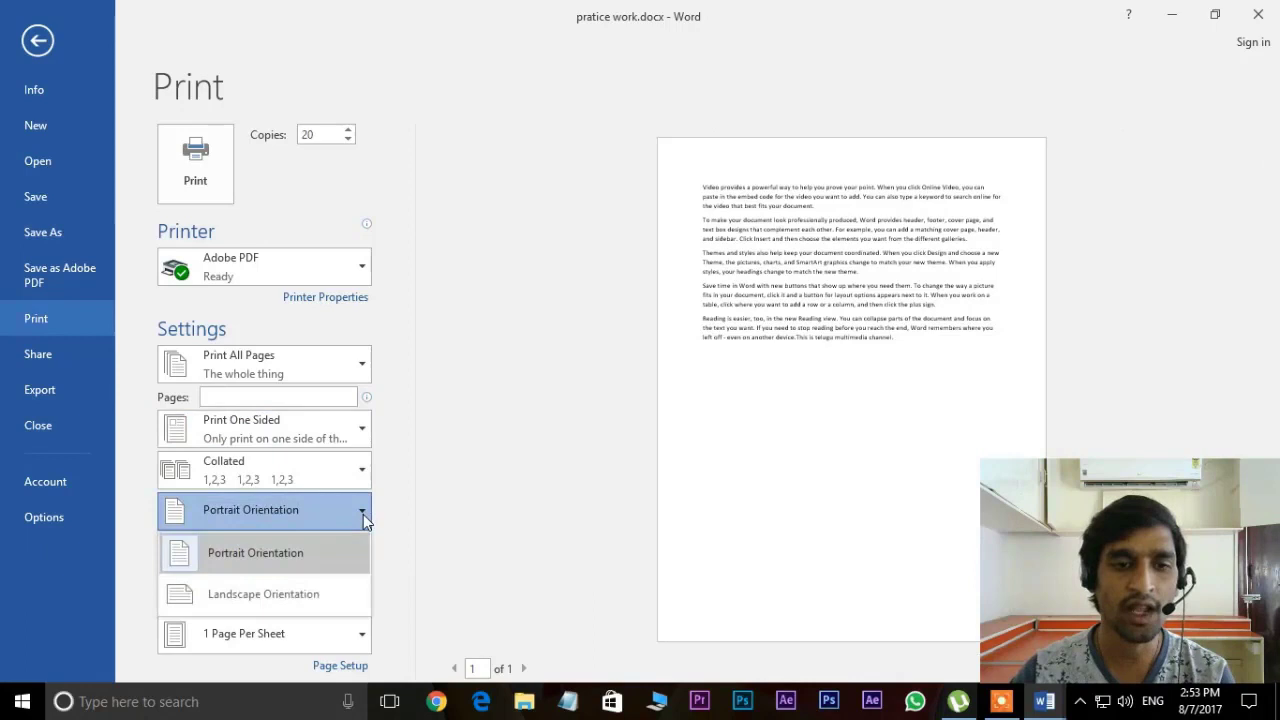
left_click(263, 596)
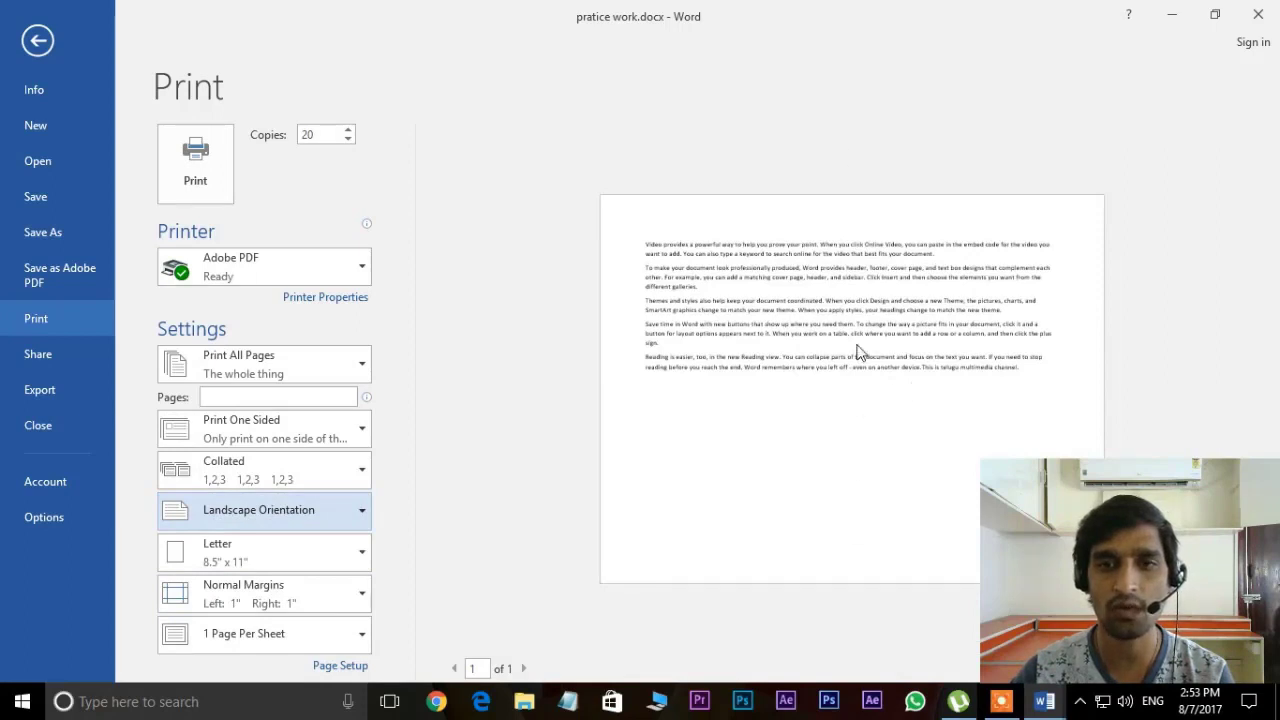
left_click(280, 513)
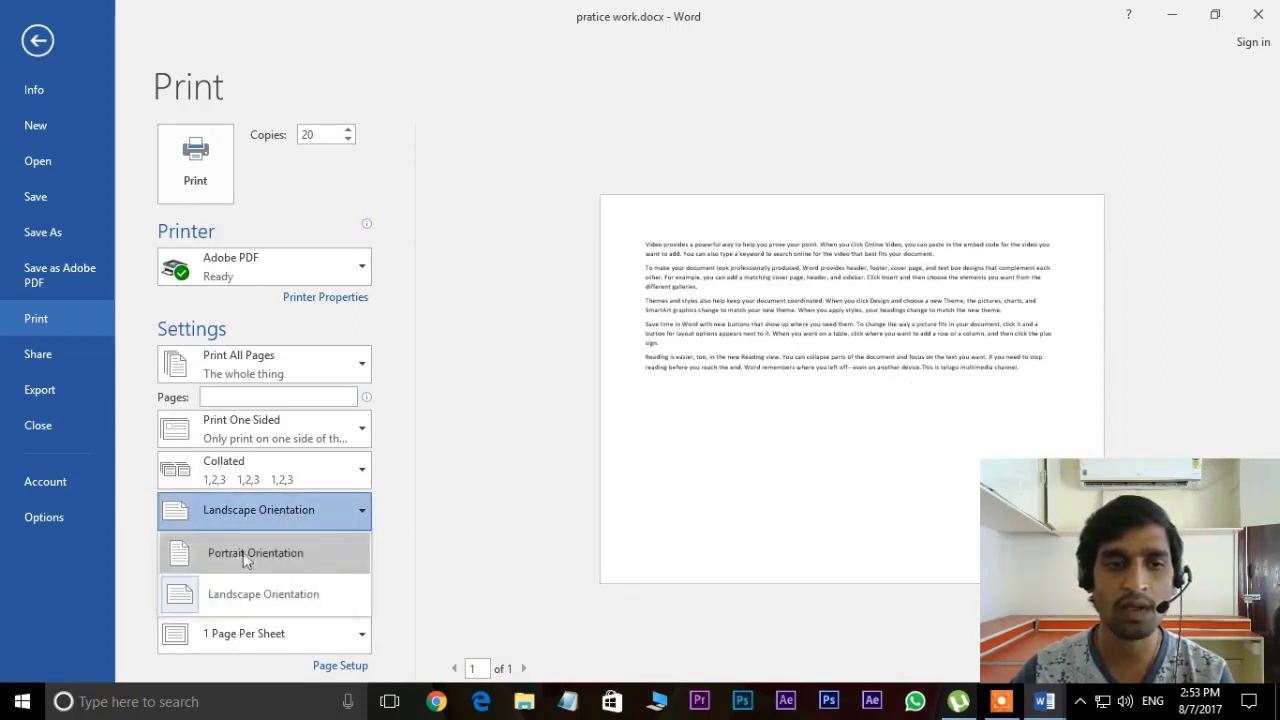
left_click(257, 552)
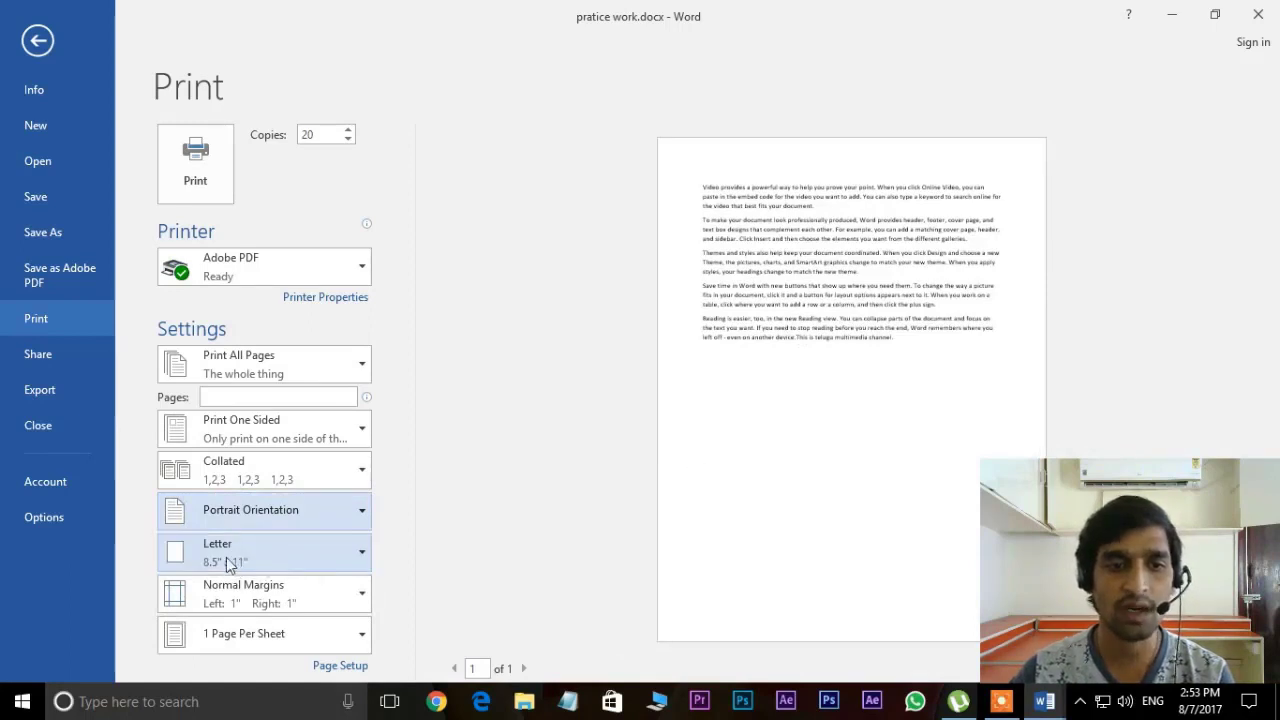
left_click(364, 562)
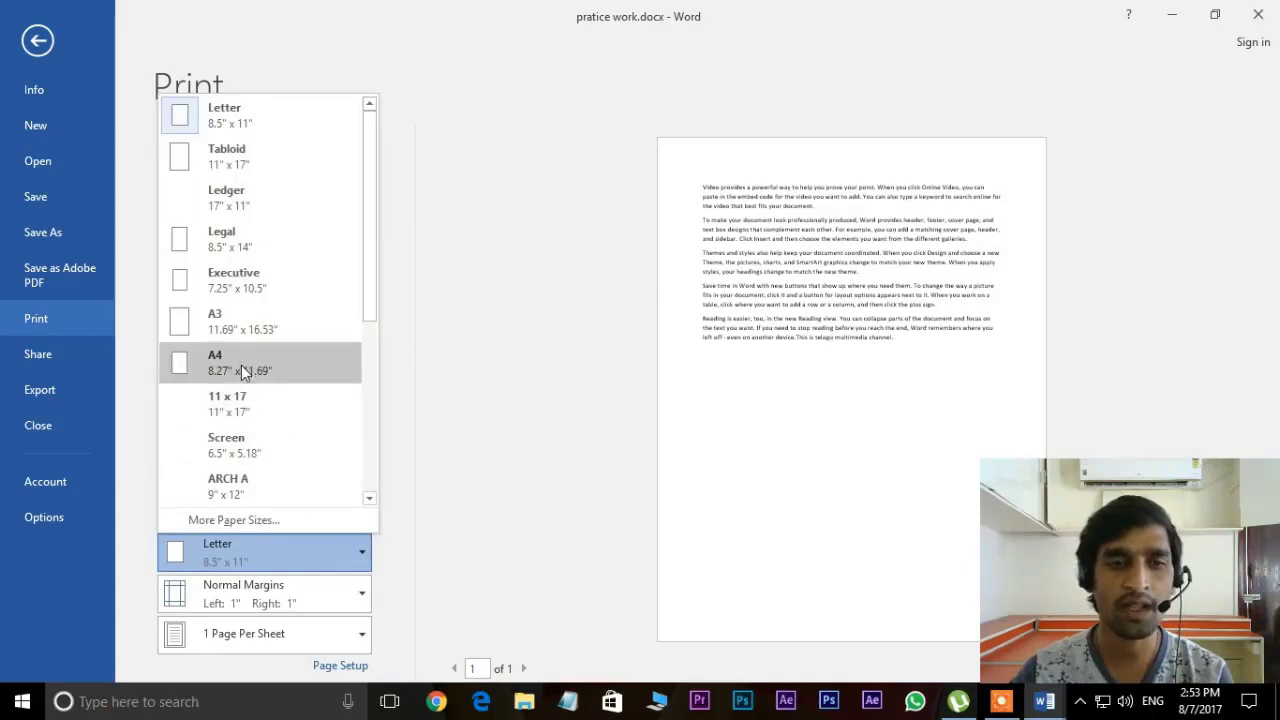
left_click(241, 367)
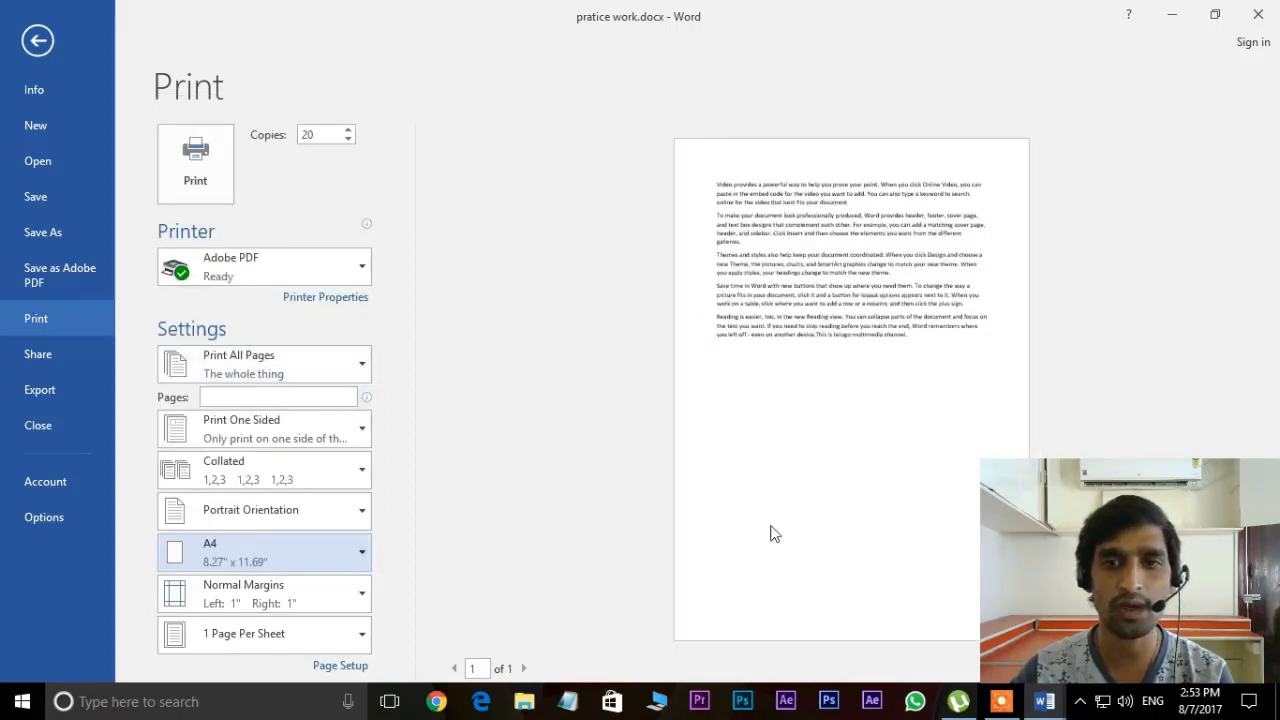
left_click(215, 570)
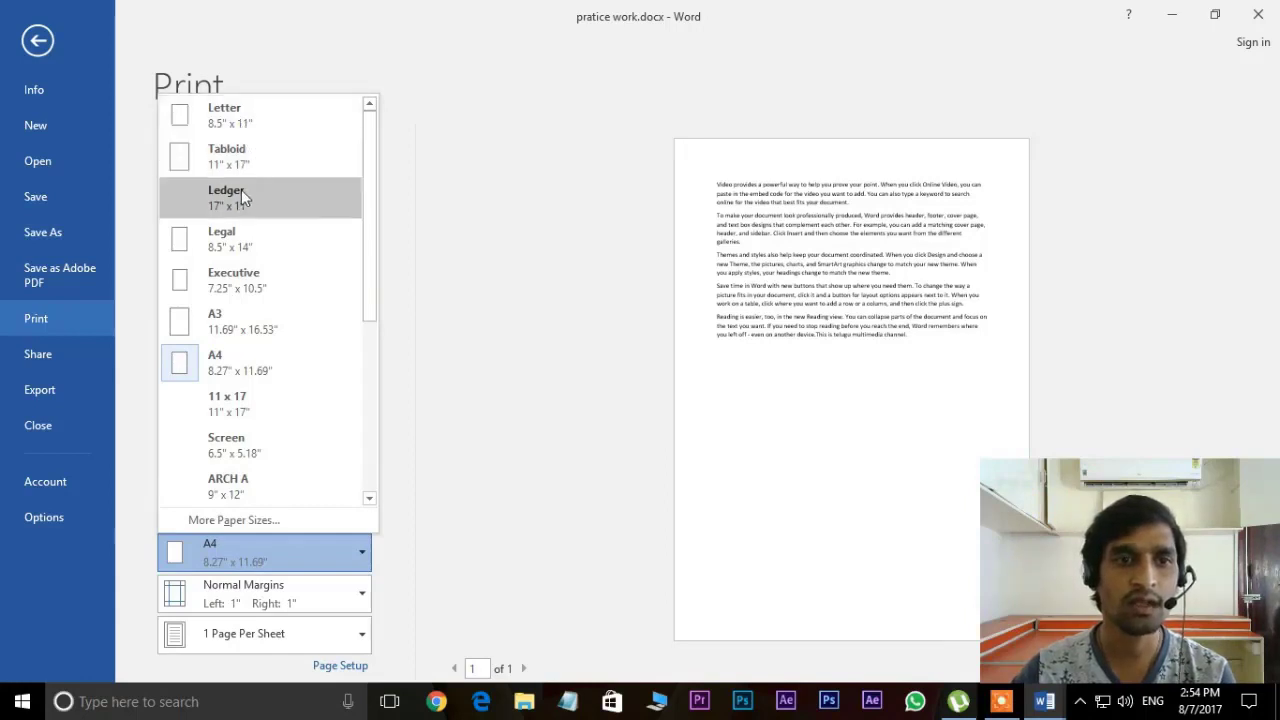
key("Escape")
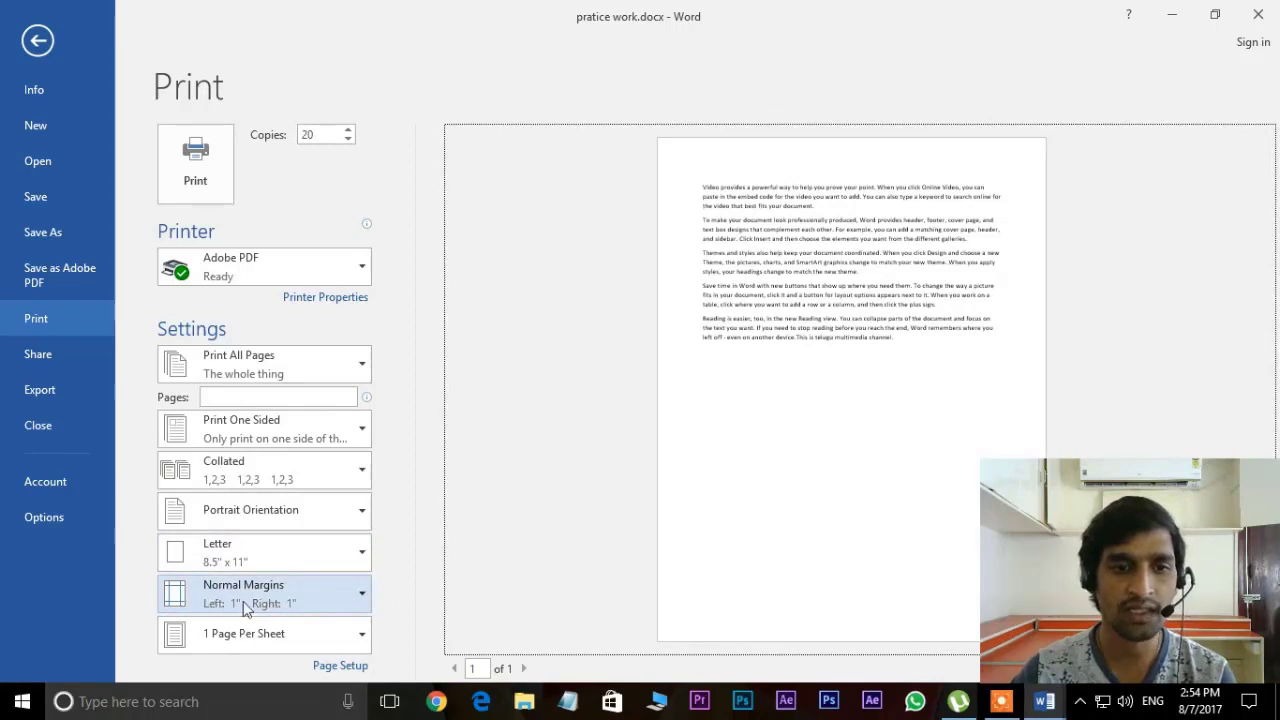
left_click(362, 597)
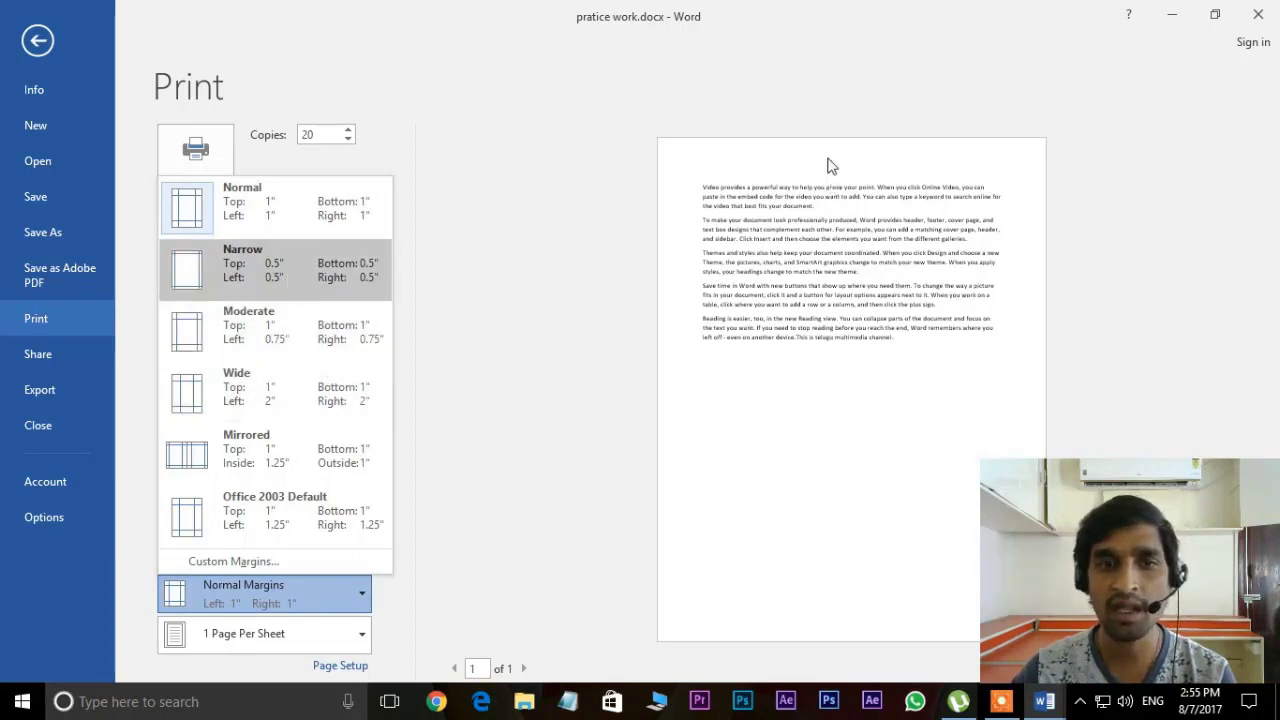
left_click(291, 275)
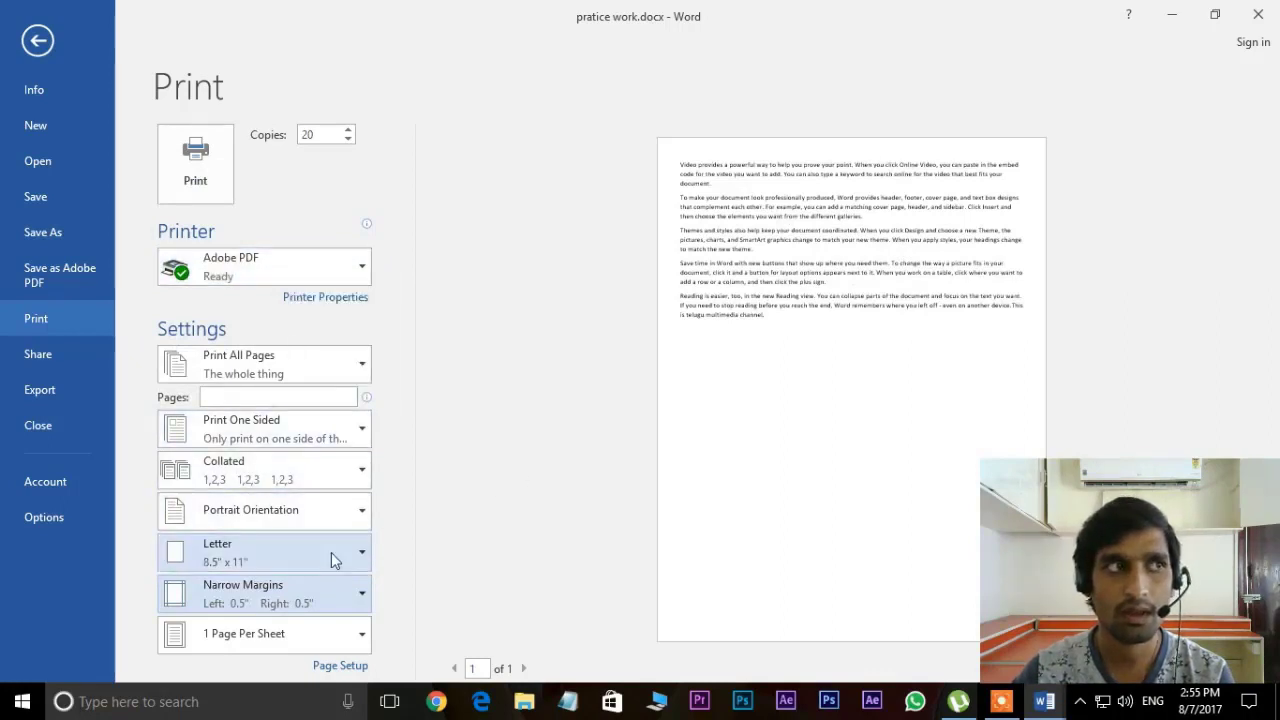
left_click(325, 612)
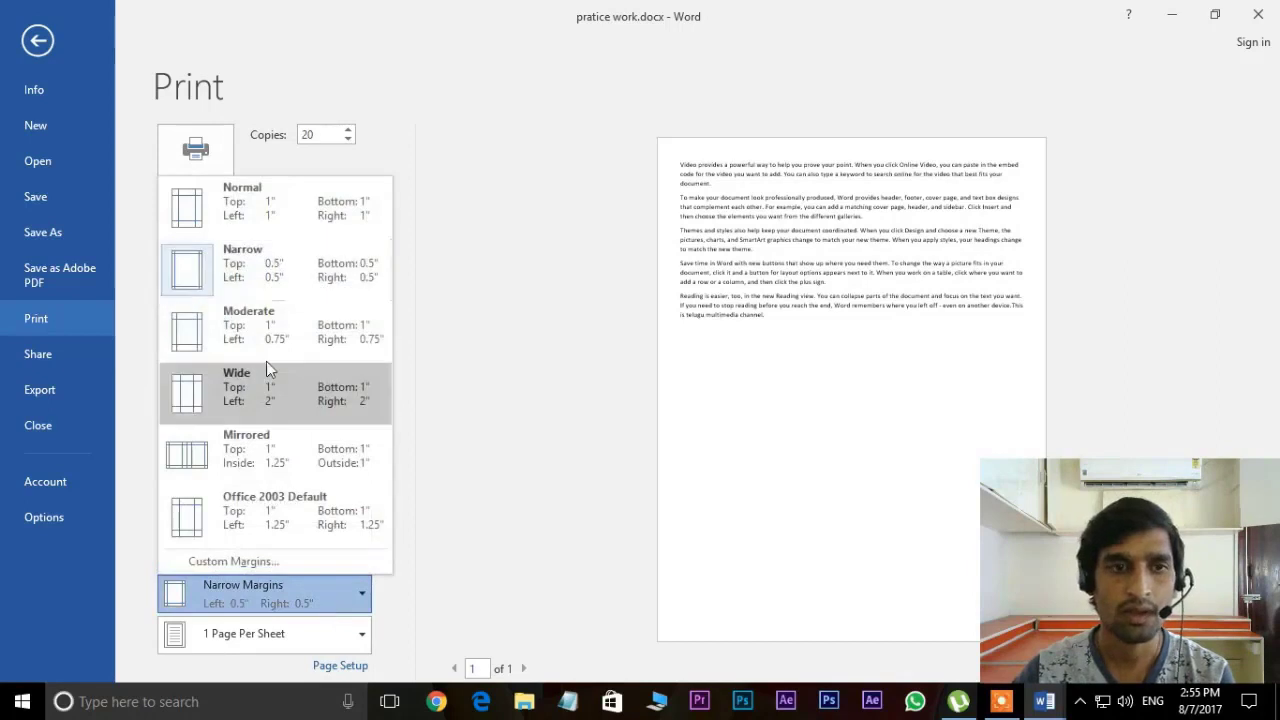
left_click(270, 202)
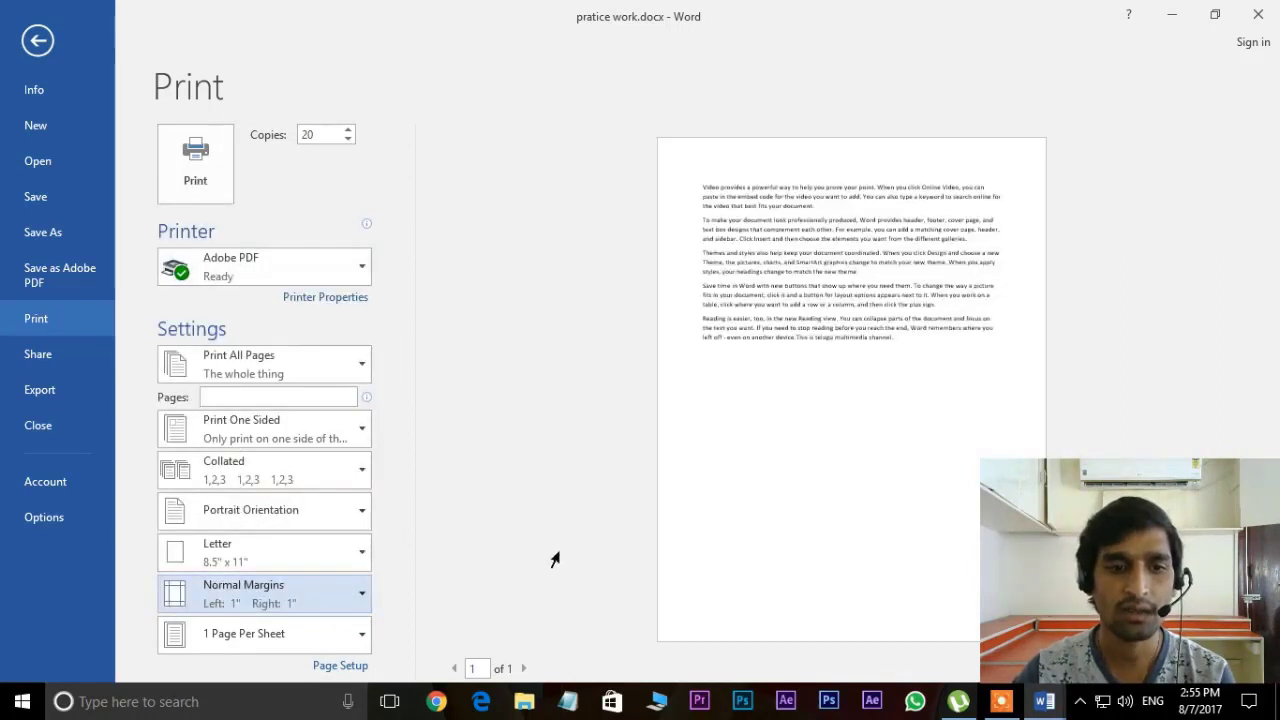
Step: View the Share page, then go to Export's Change File Type options
left_click(40, 355)
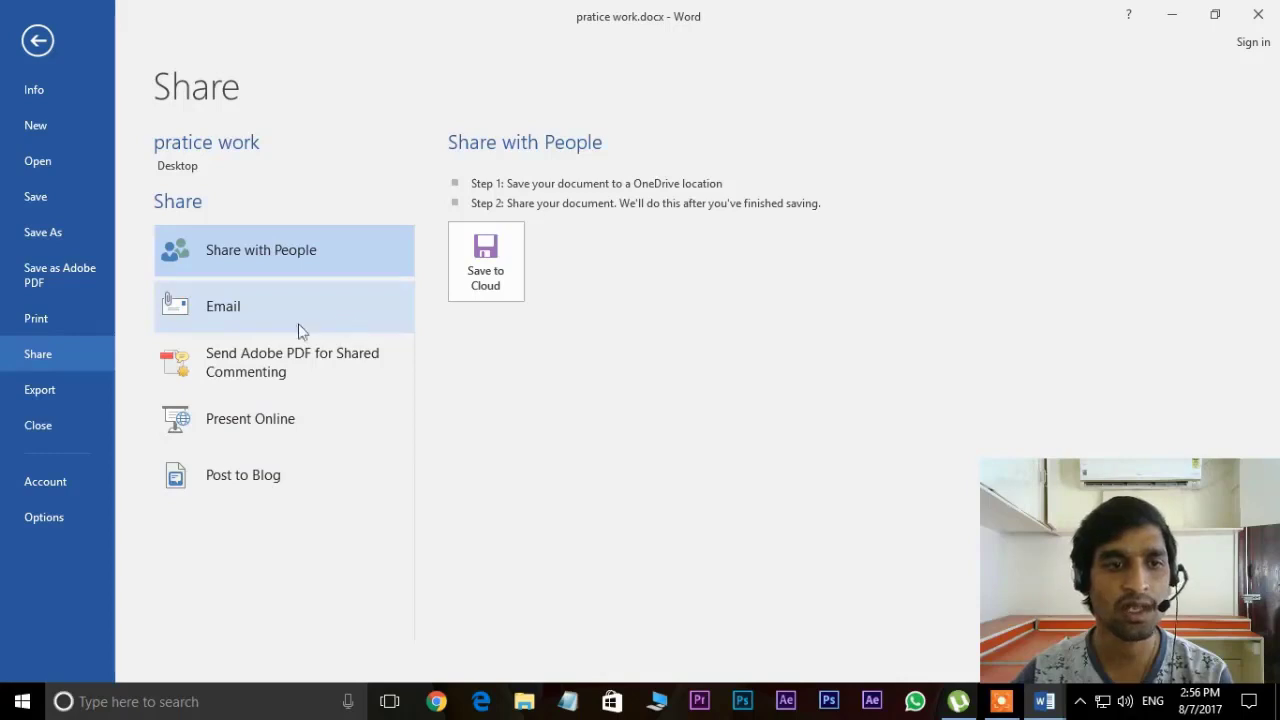
left_click(35, 394)
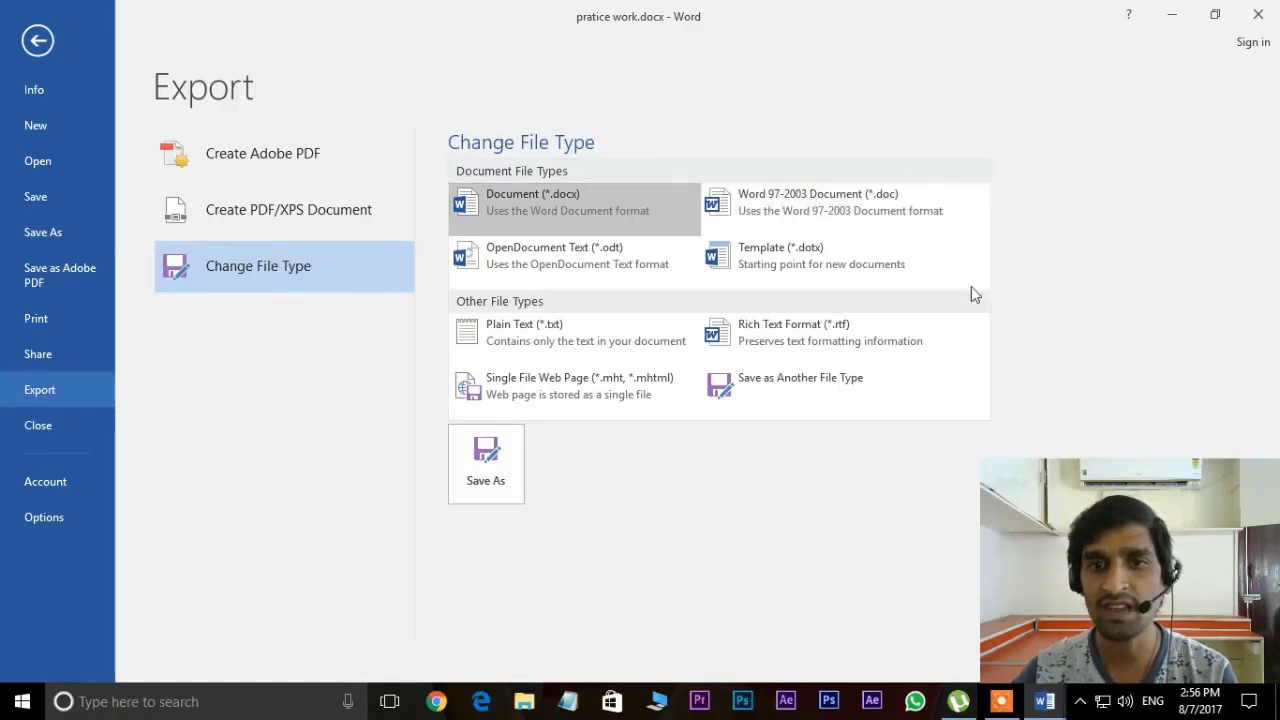
Step: Select Word 97-2003 Document (*.doc) under Change File Type
left_click(824, 212)
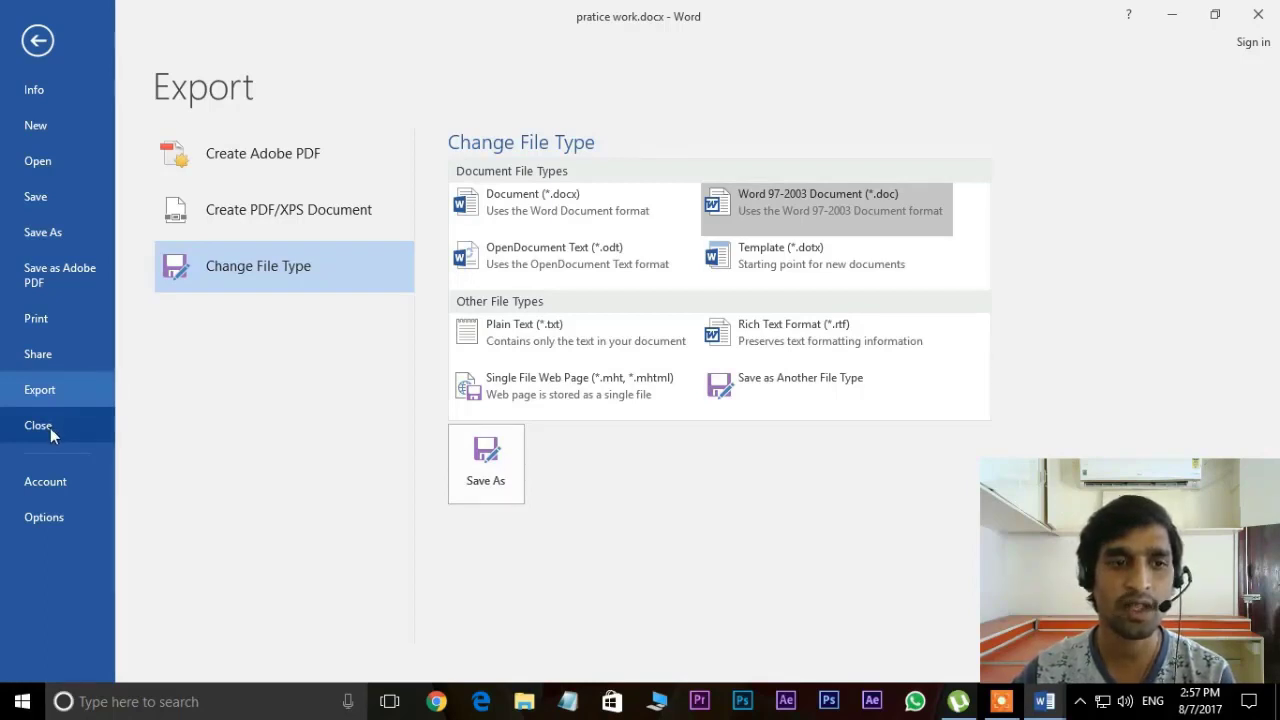
Step: Return to the Info page showing 11.9KB, 1 page and 243 words
left_click(38, 95)
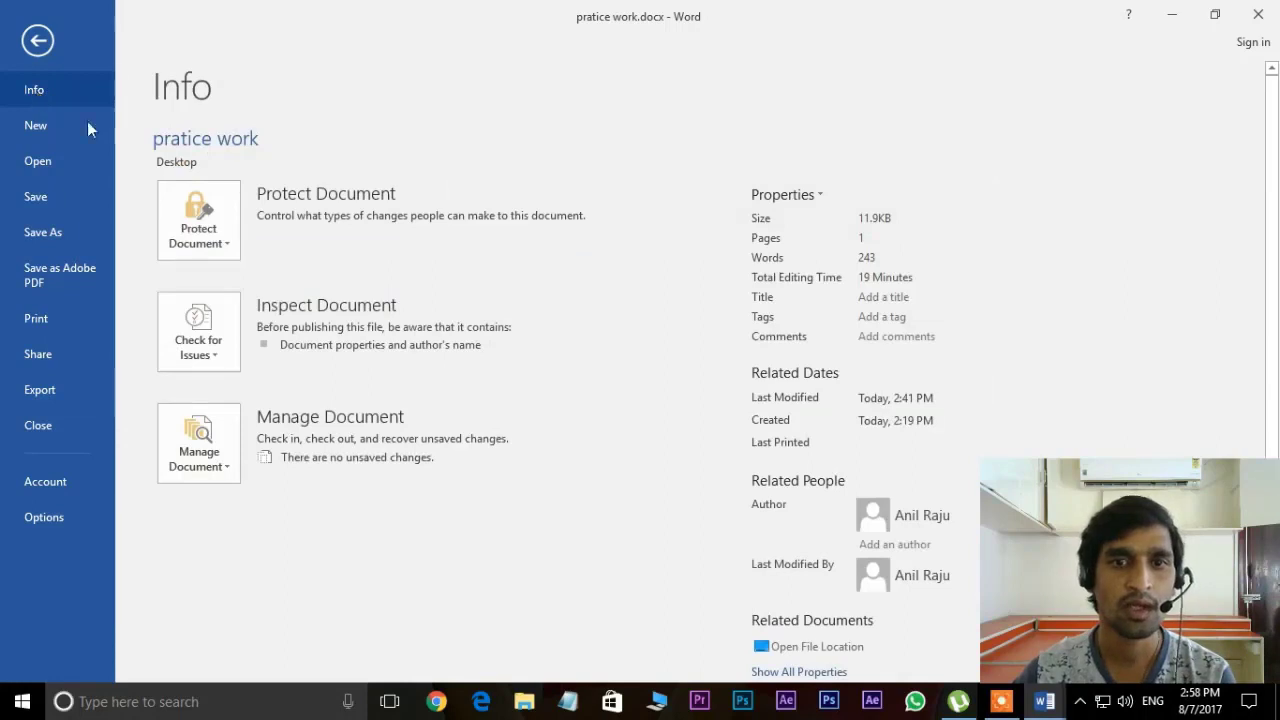